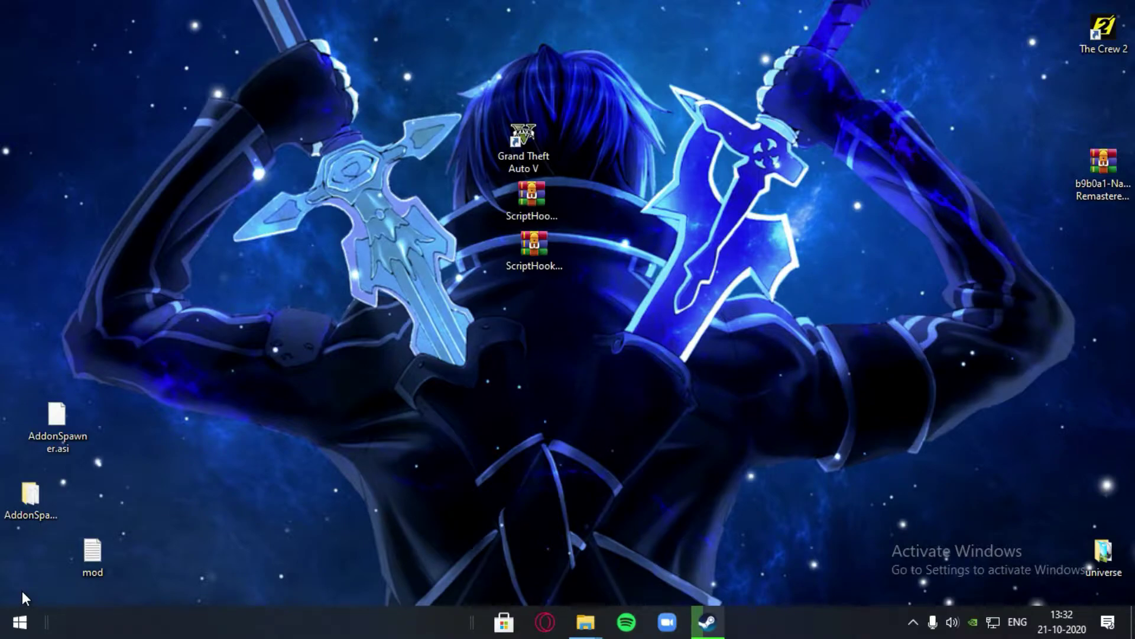
# Step: Launch OpenIV and choose the Windows version of Grand Theft Auto V
pyautogui.click(19, 621)
pyautogui.scroll(-7, 910, 399)
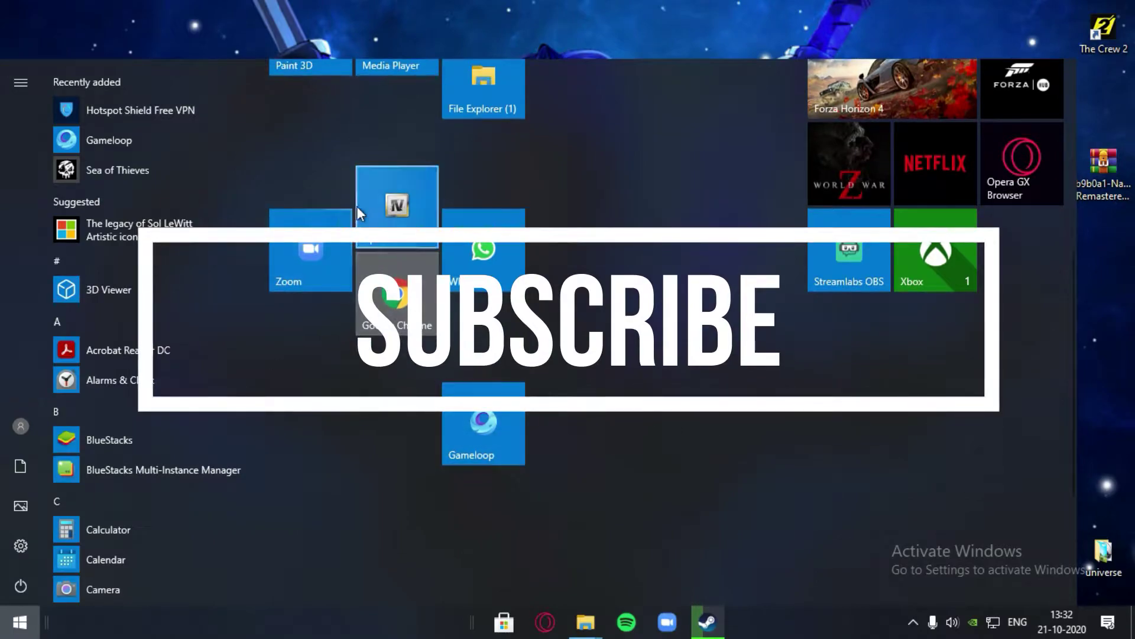
pyautogui.click(373, 210)
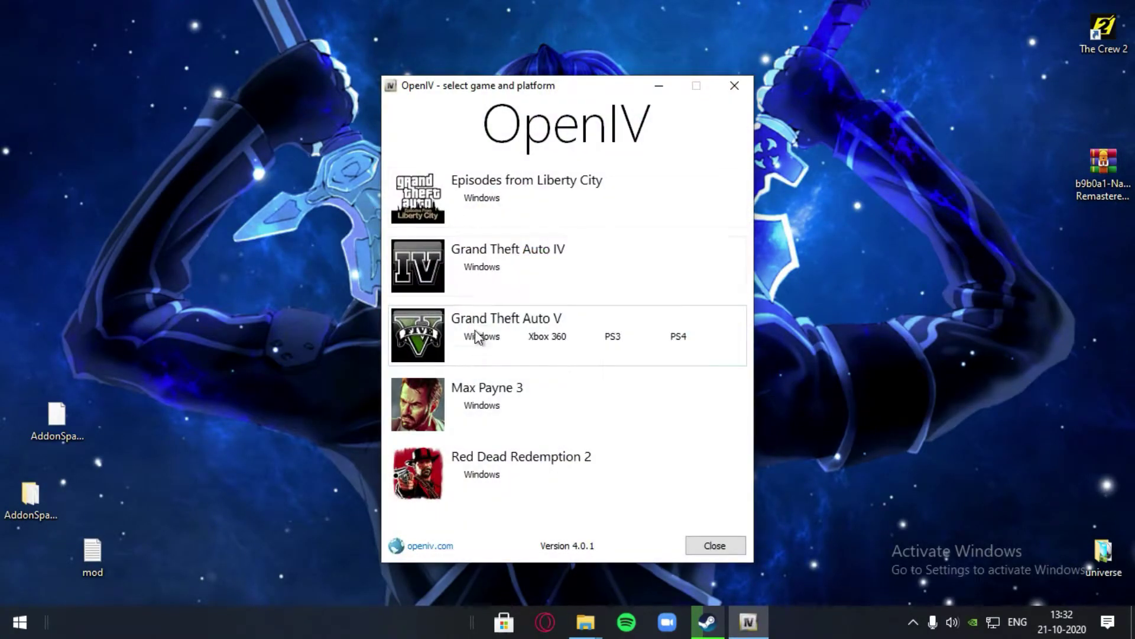
pyautogui.click(476, 337)
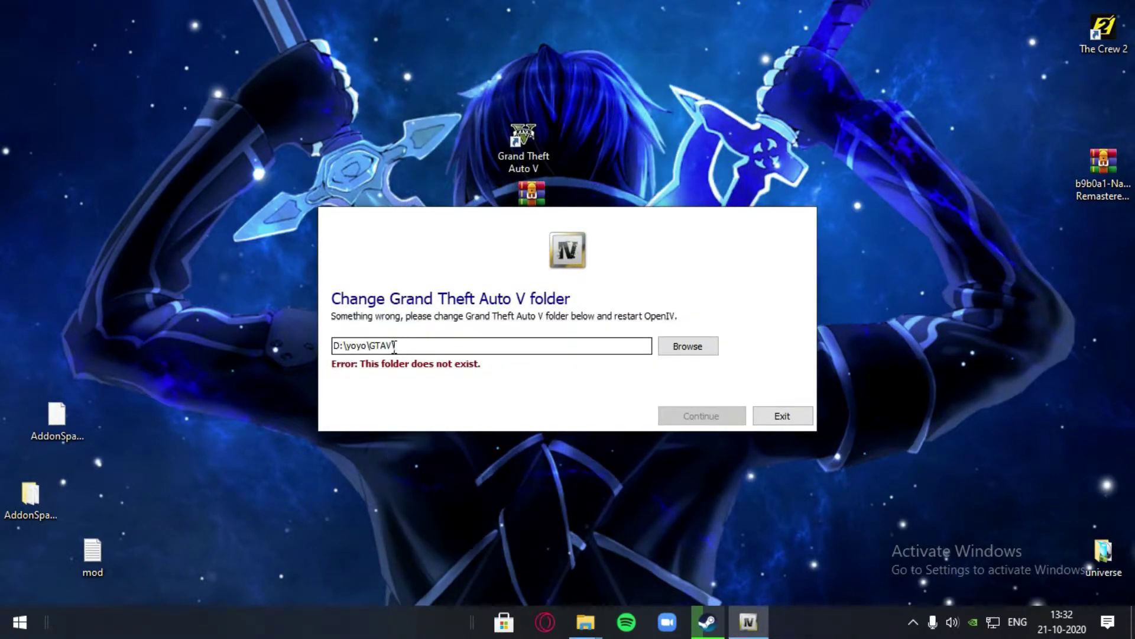
# Step: Set the Grand Theft Auto V folder to D:\epic store\GTAV and continue
pyautogui.moveTo(402, 348); pyautogui.dragTo(286, 352)
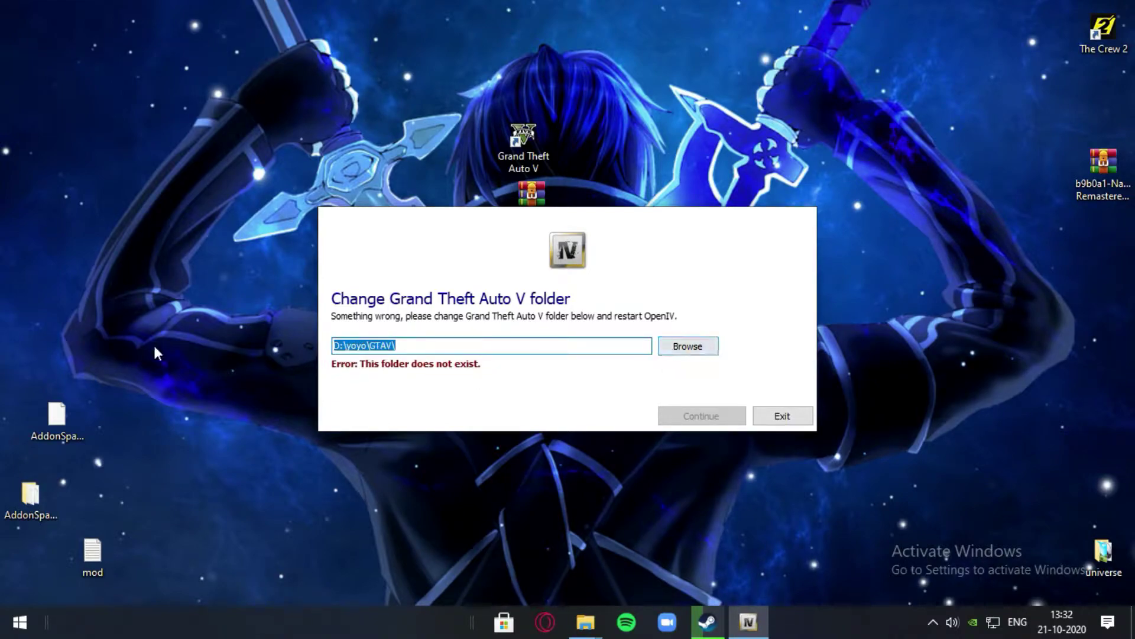
pyautogui.click(408, 342)
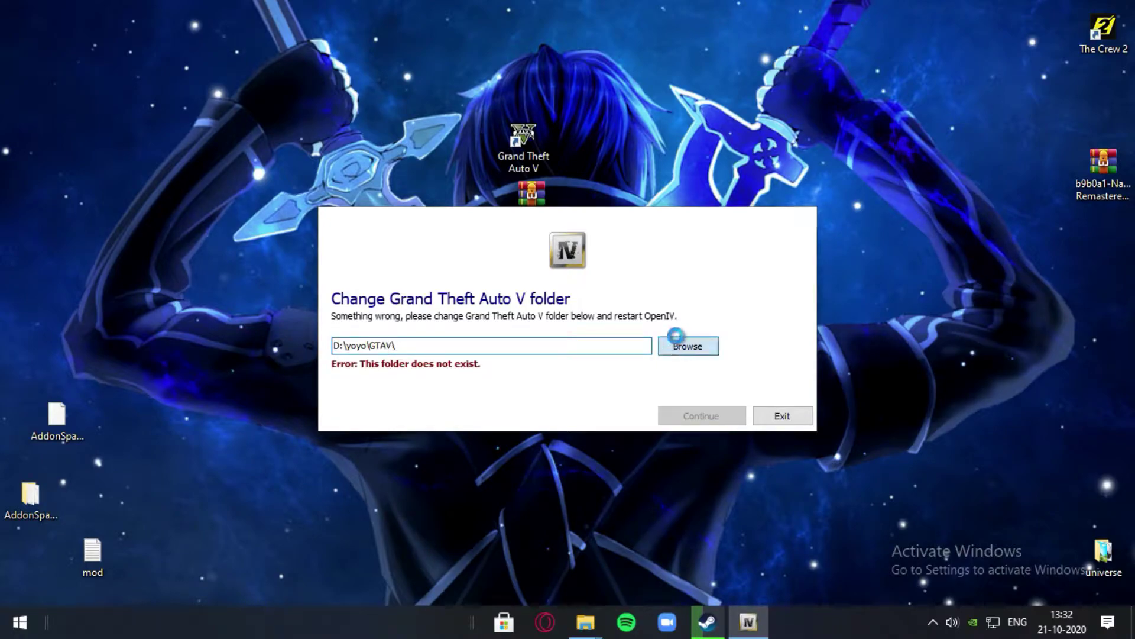
pyautogui.click(668, 344)
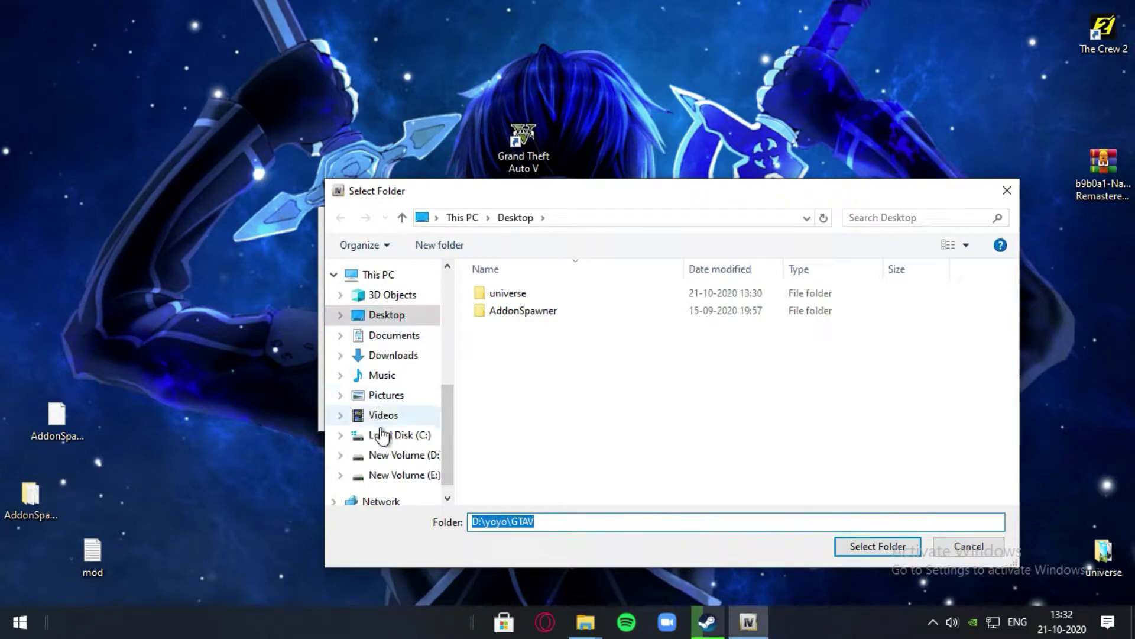
pyautogui.click(395, 457)
pyautogui.scroll(-10, 513, 399)
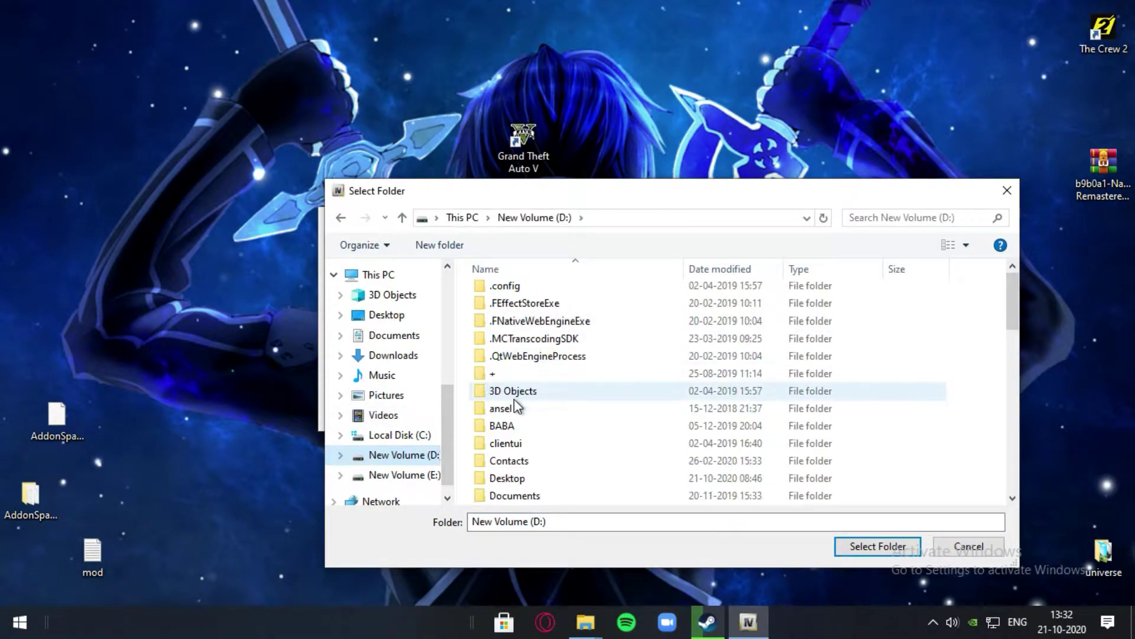
pyautogui.scroll(-2, 514, 399)
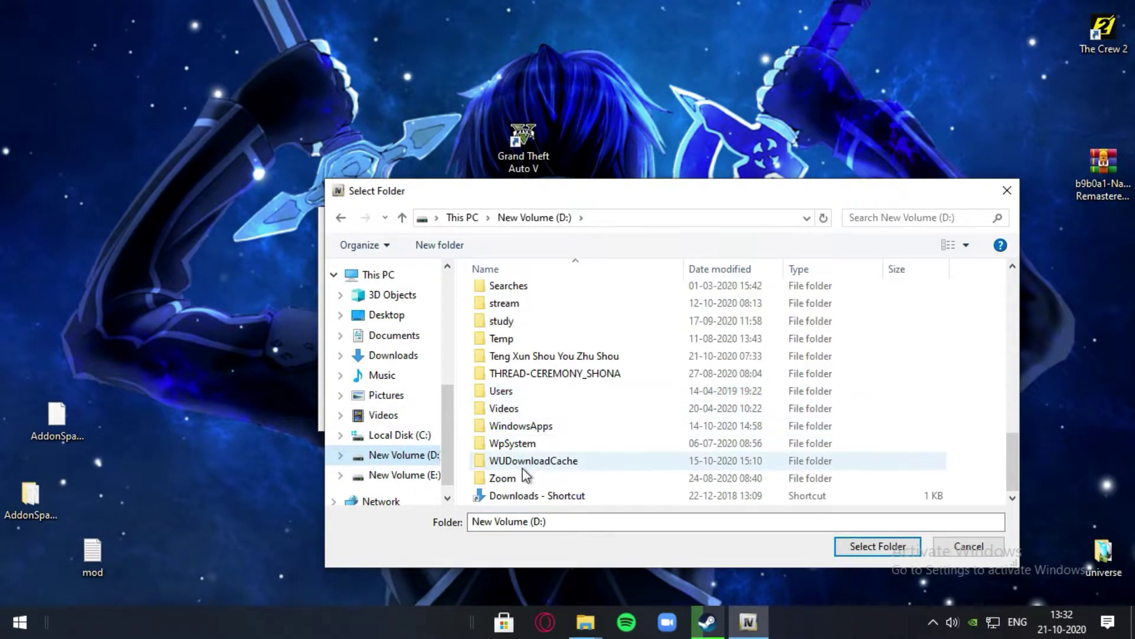
pyautogui.scroll(2, 525, 479)
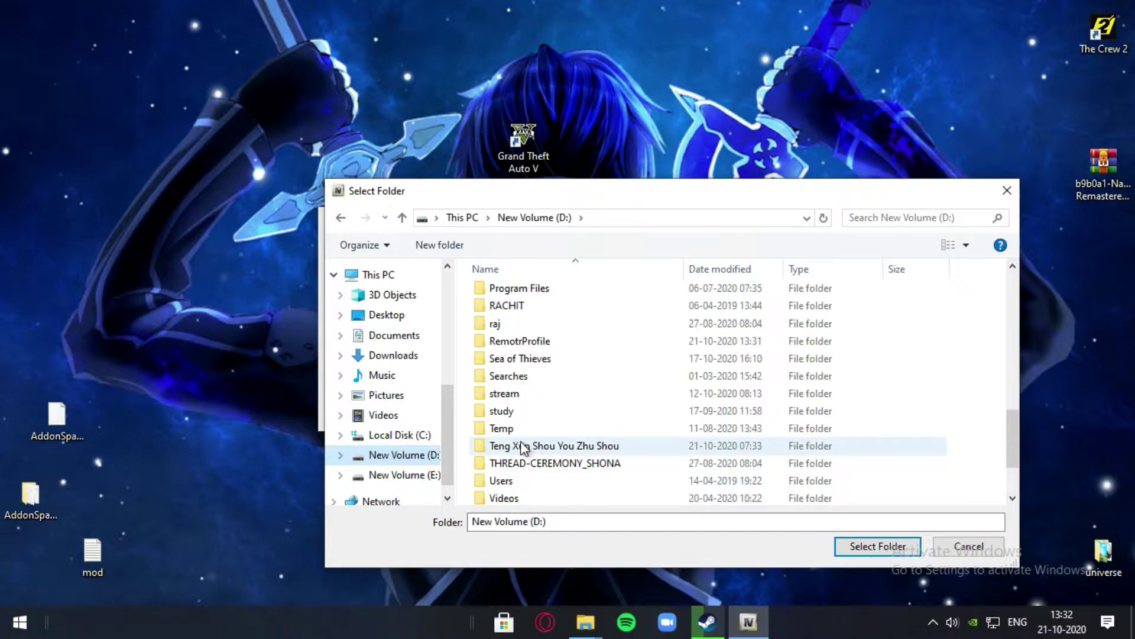
pyautogui.scroll(2, 523, 448)
pyautogui.scroll(1, 523, 448)
pyautogui.scroll(-5, 522, 448)
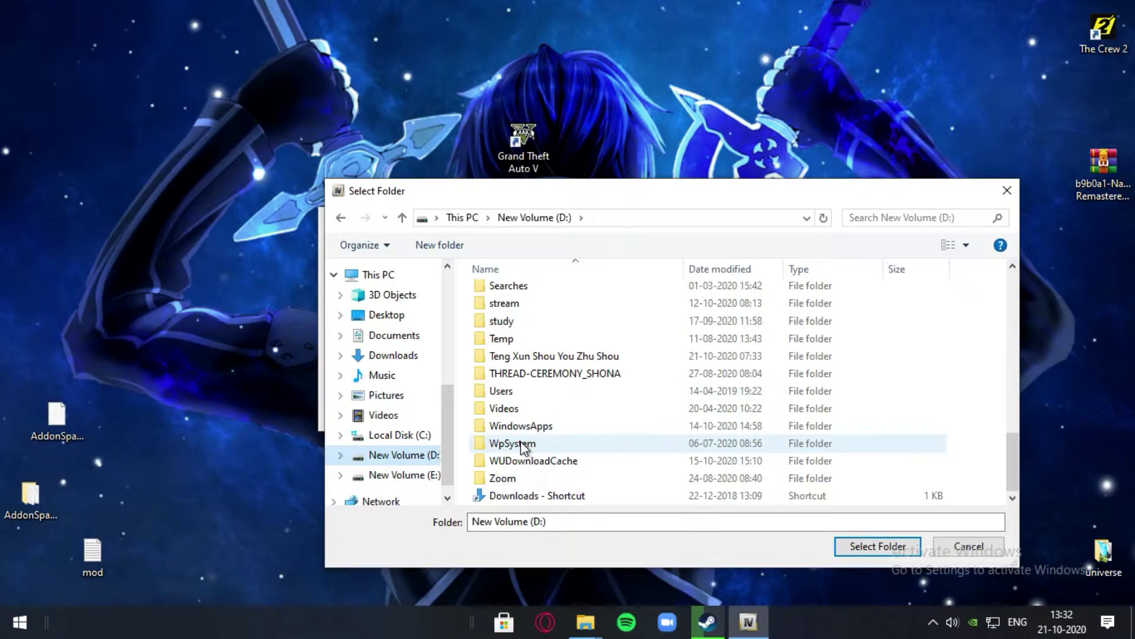
pyautogui.scroll(10, 527, 502)
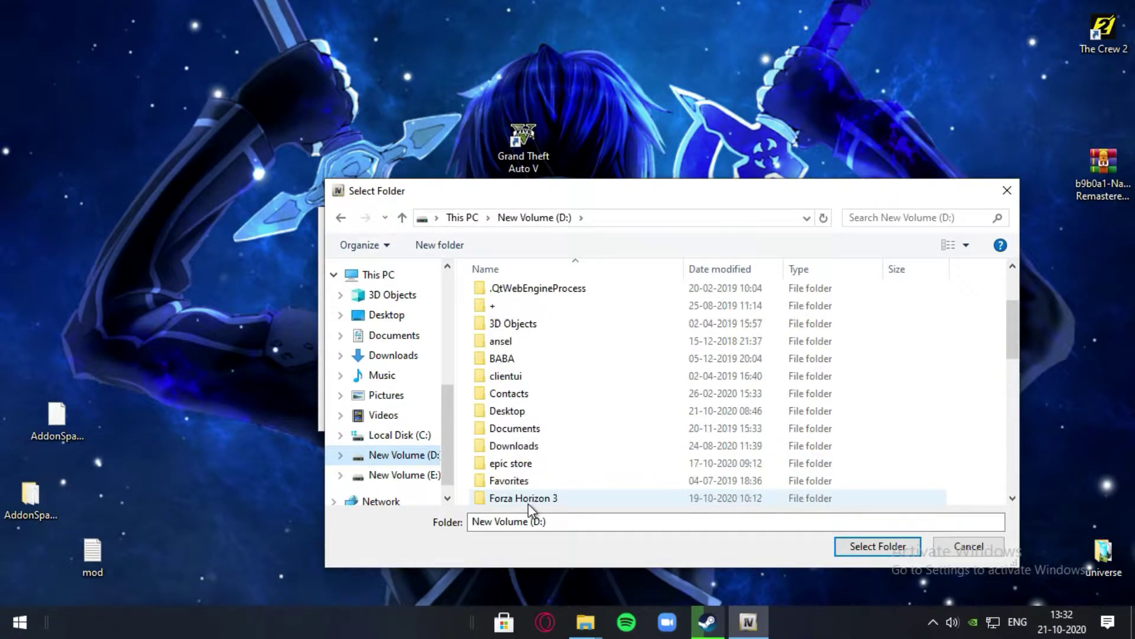
pyautogui.scroll(-1, 520, 426)
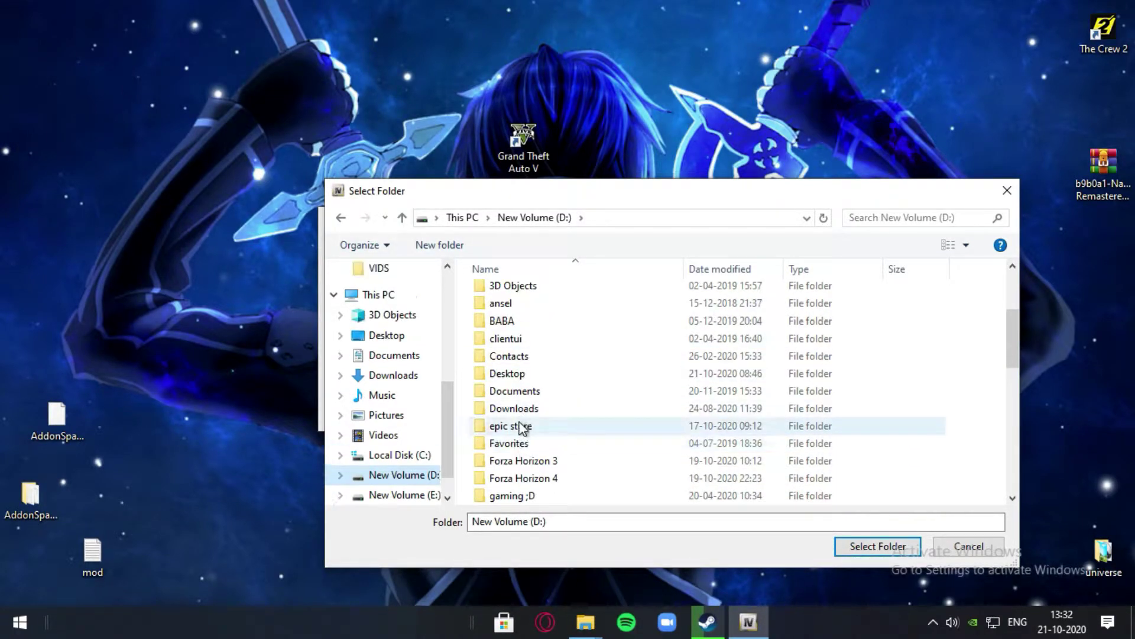
pyautogui.doubleClick(523, 427)
pyautogui.doubleClick(524, 288)
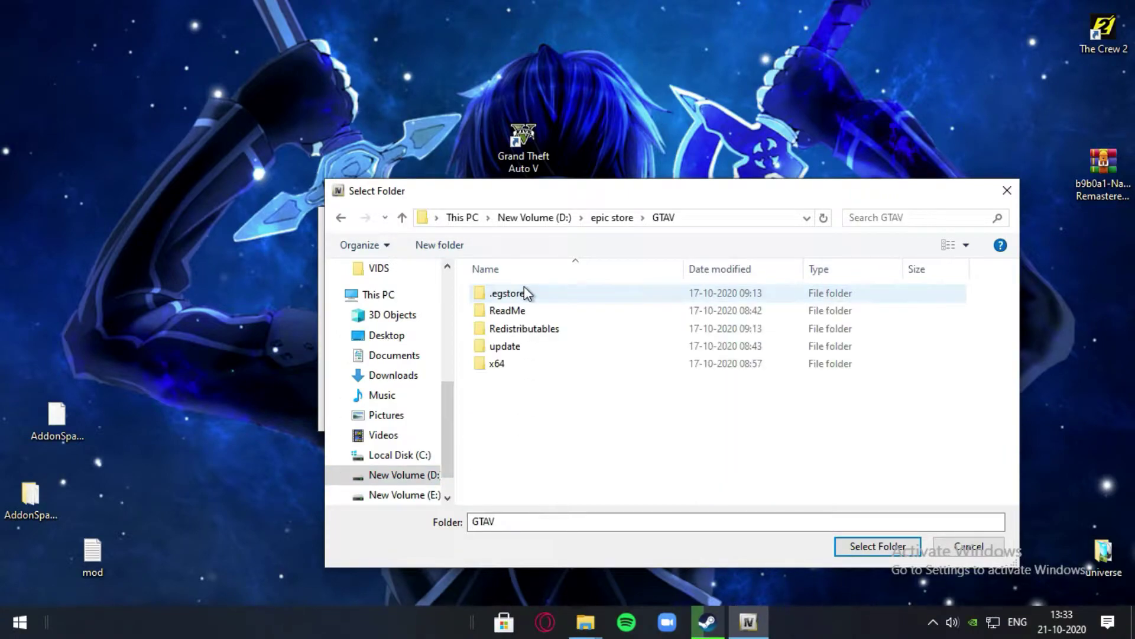
pyautogui.click(881, 546)
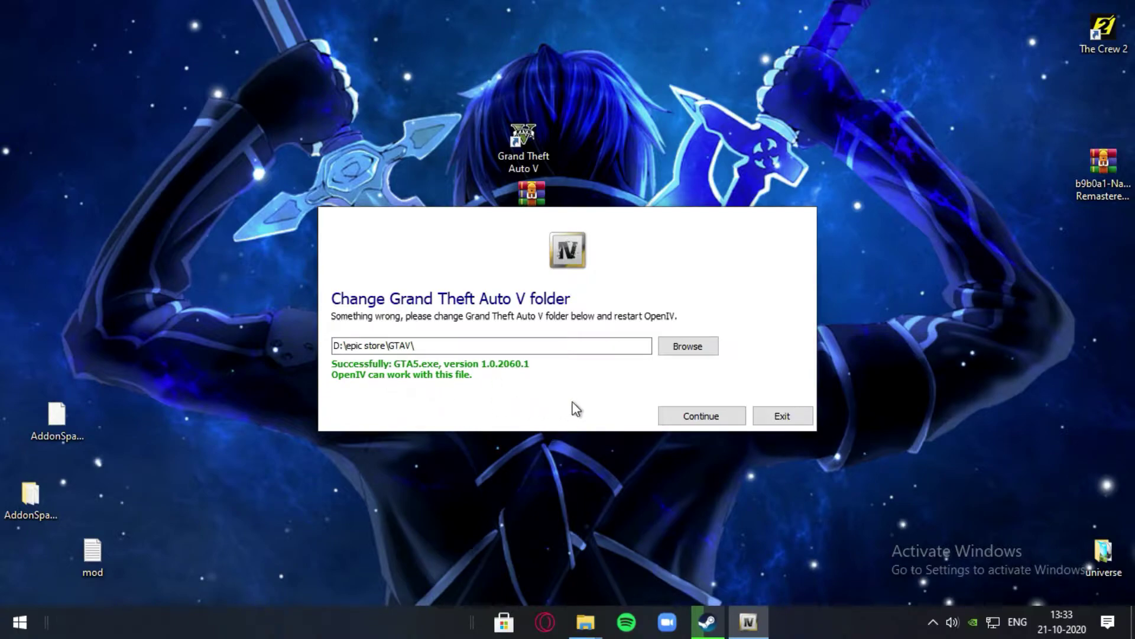
pyautogui.click(698, 417)
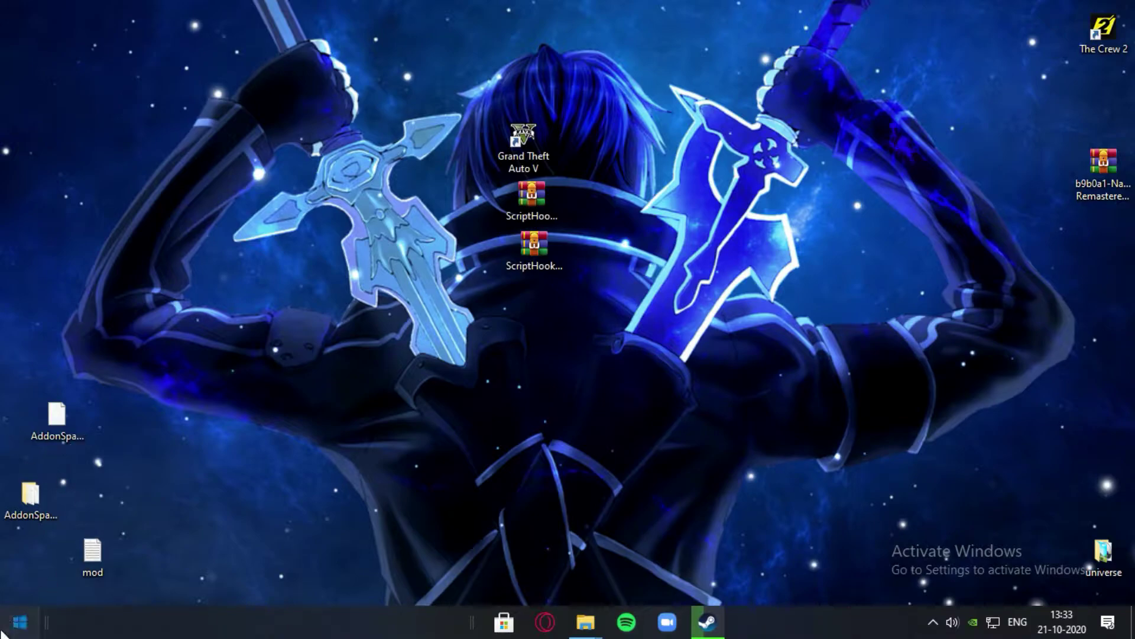
# Step: Start OpenIV again and close its game selection window while Grand Theft Auto V loads
pyautogui.click(19, 621)
pyautogui.scroll(-3, 645, 449)
pyautogui.click(403, 373)
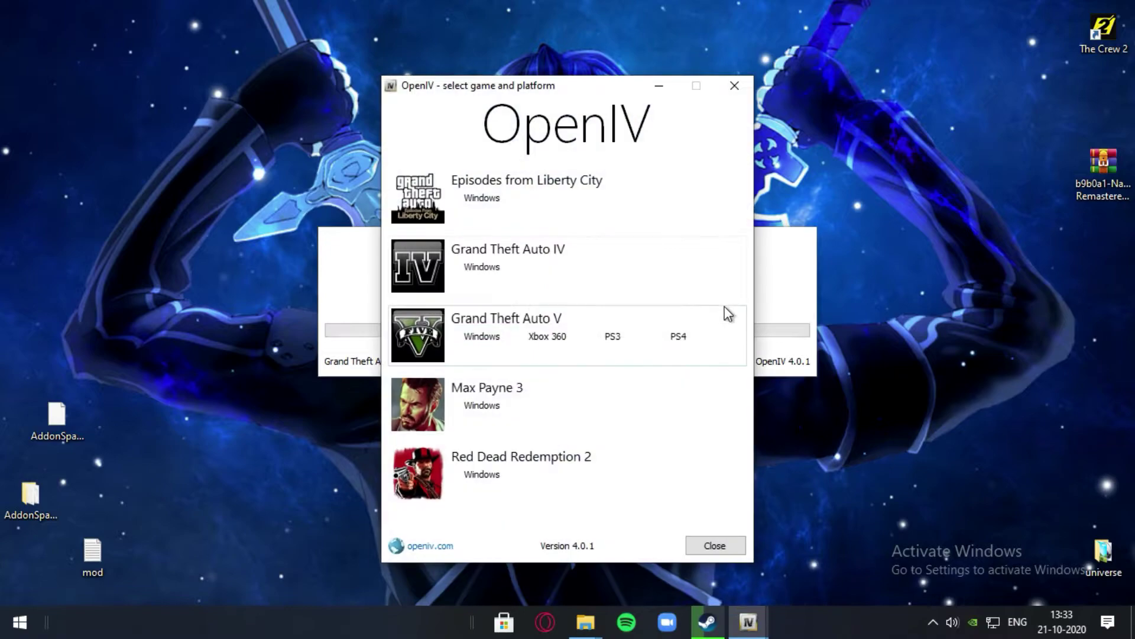
pyautogui.click(733, 84)
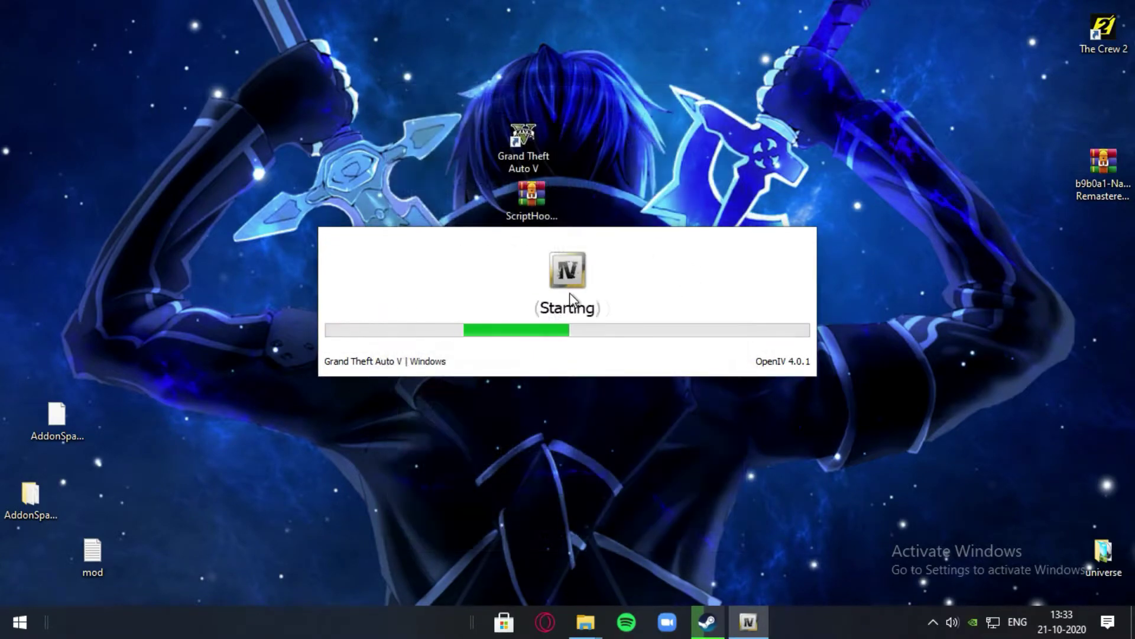
pyautogui.moveTo(493, 233); pyautogui.dragTo(462, 61)
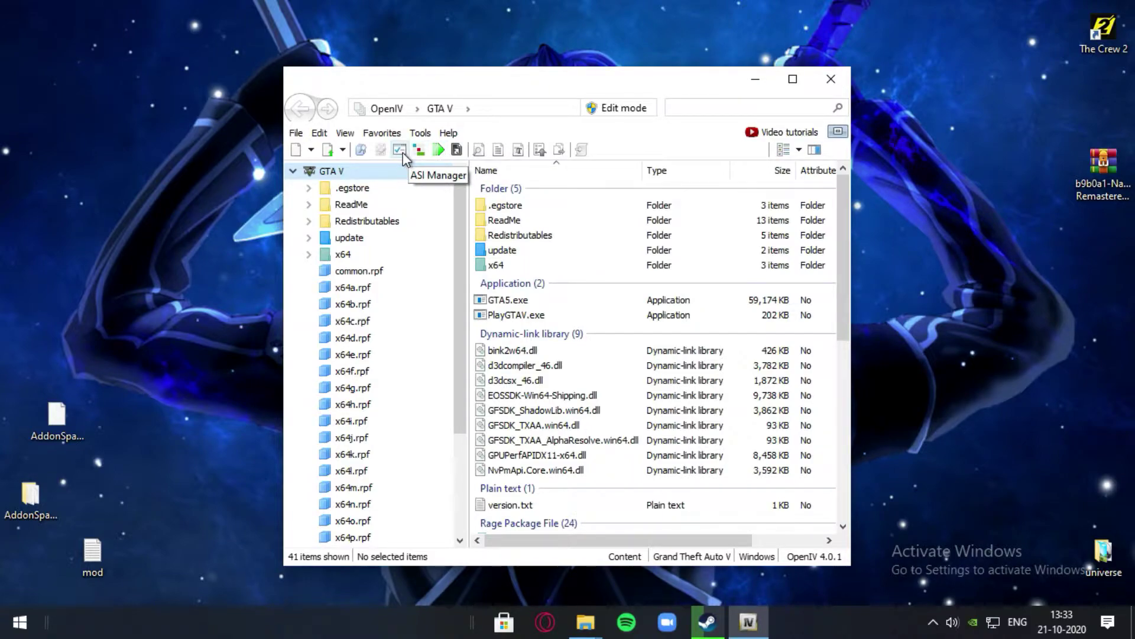
# Step: Install ASI Loader, OpenIV.ASI and openCamera with the ASI Manager, agreeing to create the "mods" folder
pyautogui.click(793, 78)
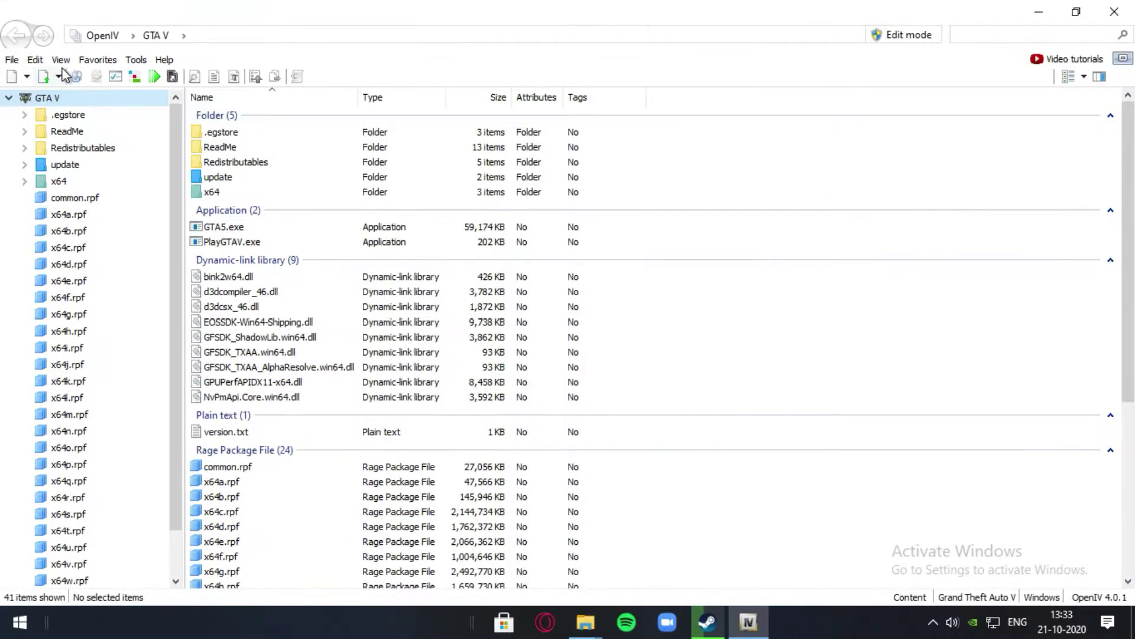
pyautogui.click(115, 78)
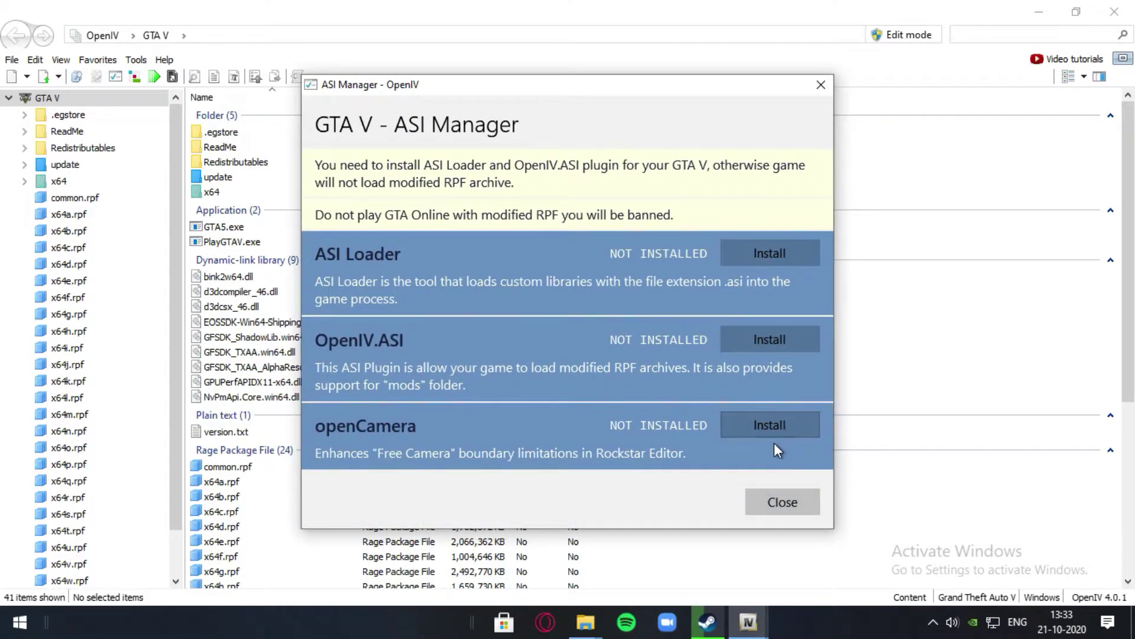
pyautogui.click(764, 255)
pyautogui.click(764, 335)
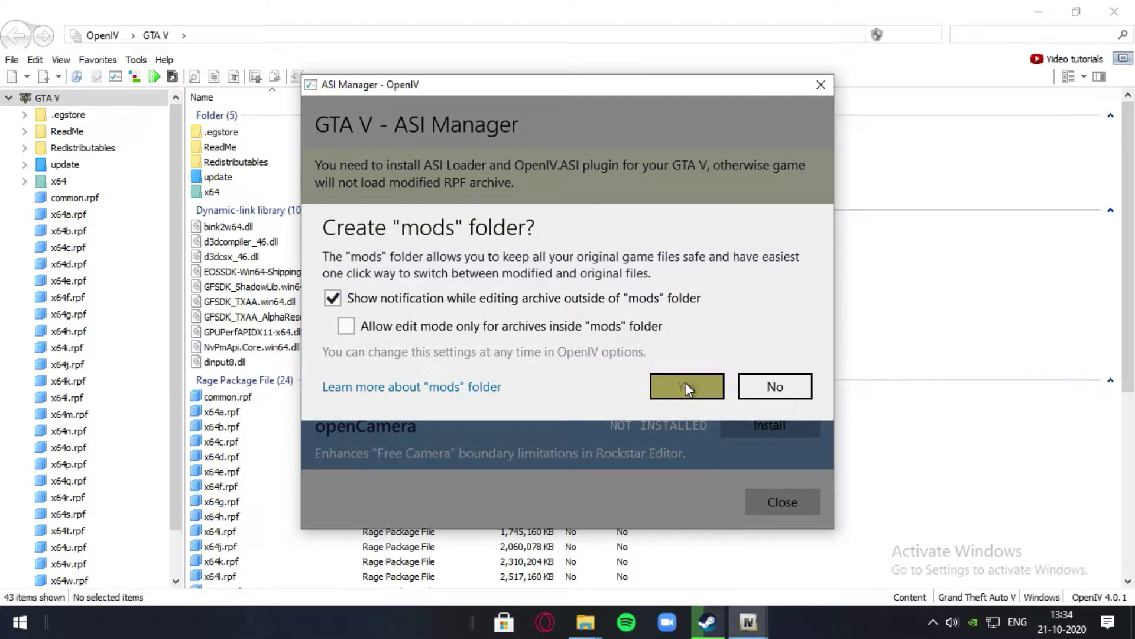
pyautogui.click(686, 386)
pyautogui.click(778, 438)
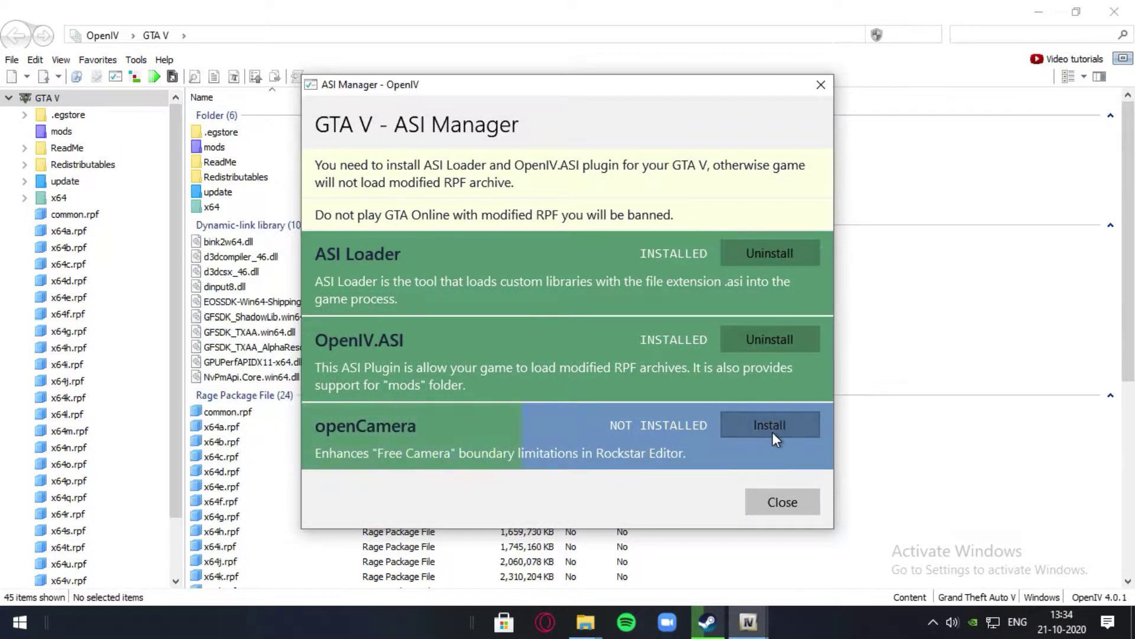
pyautogui.click(770, 504)
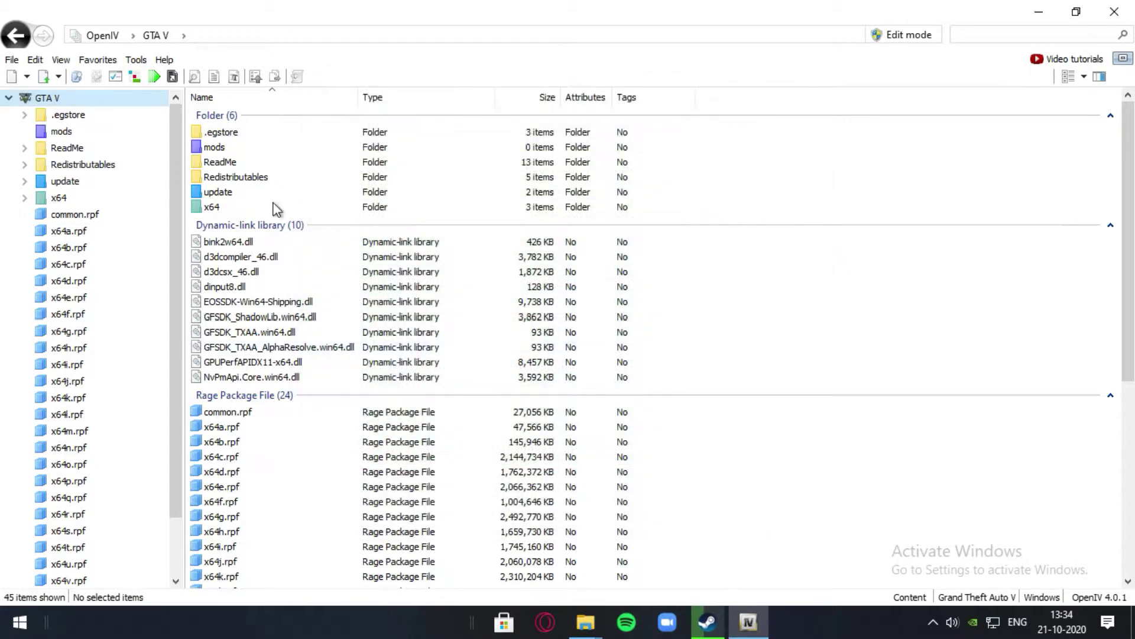
# Step: Restore OpenIV to a smaller window and open the mods folder inside GTAV in File Explorer
pyautogui.moveTo(360, 7); pyautogui.dragTo(618, 147)
pyautogui.moveTo(597, 621)
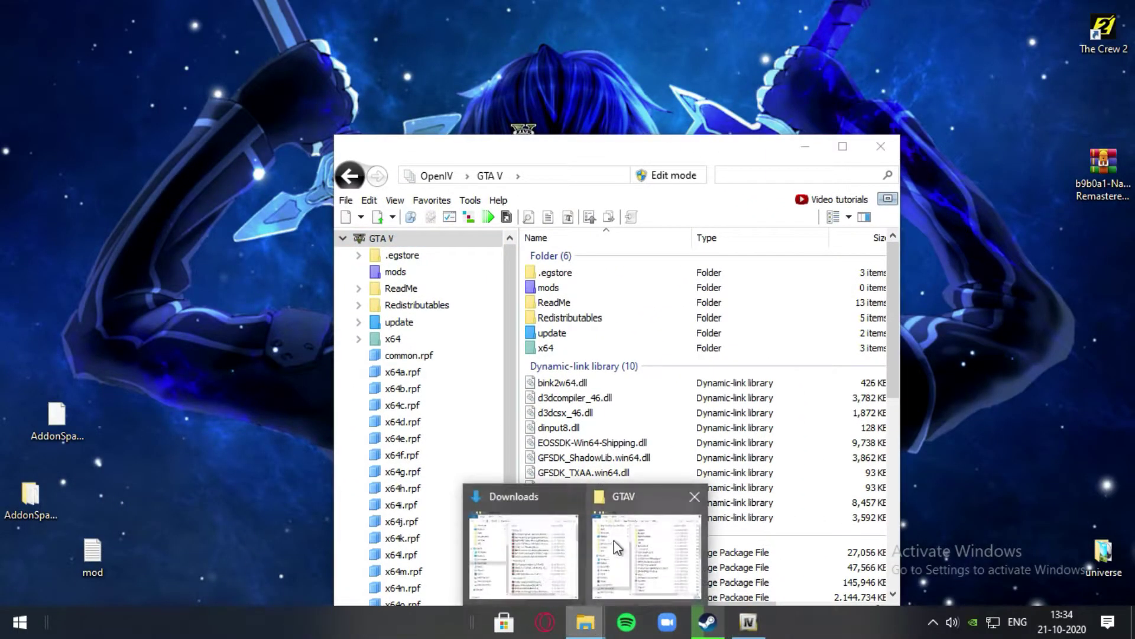
pyautogui.click(615, 547)
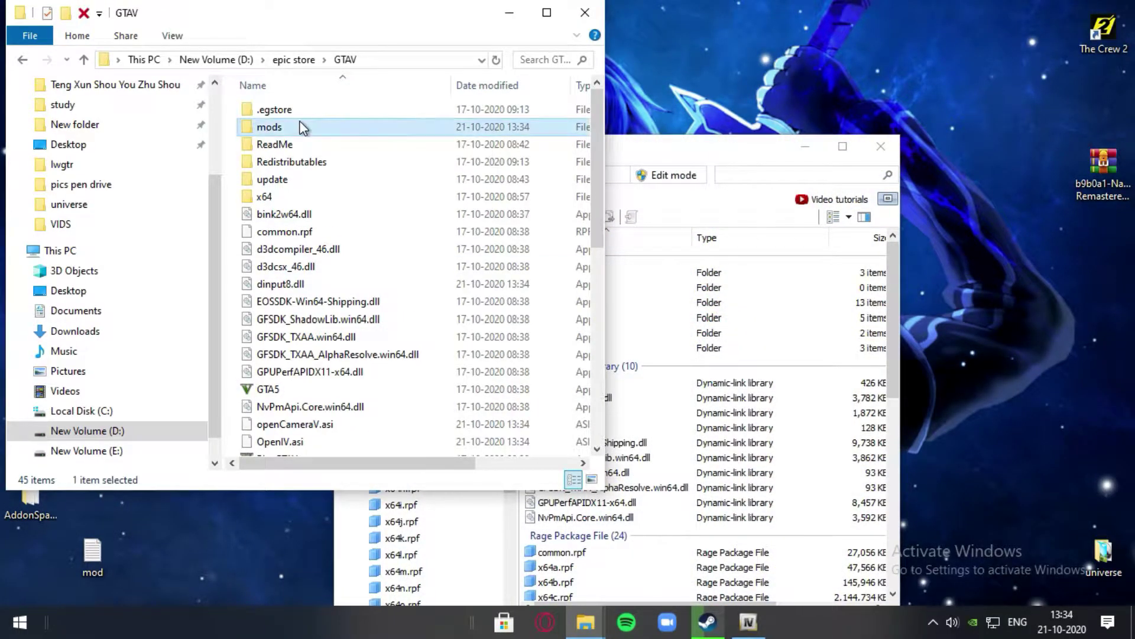
pyautogui.doubleClick(302, 126)
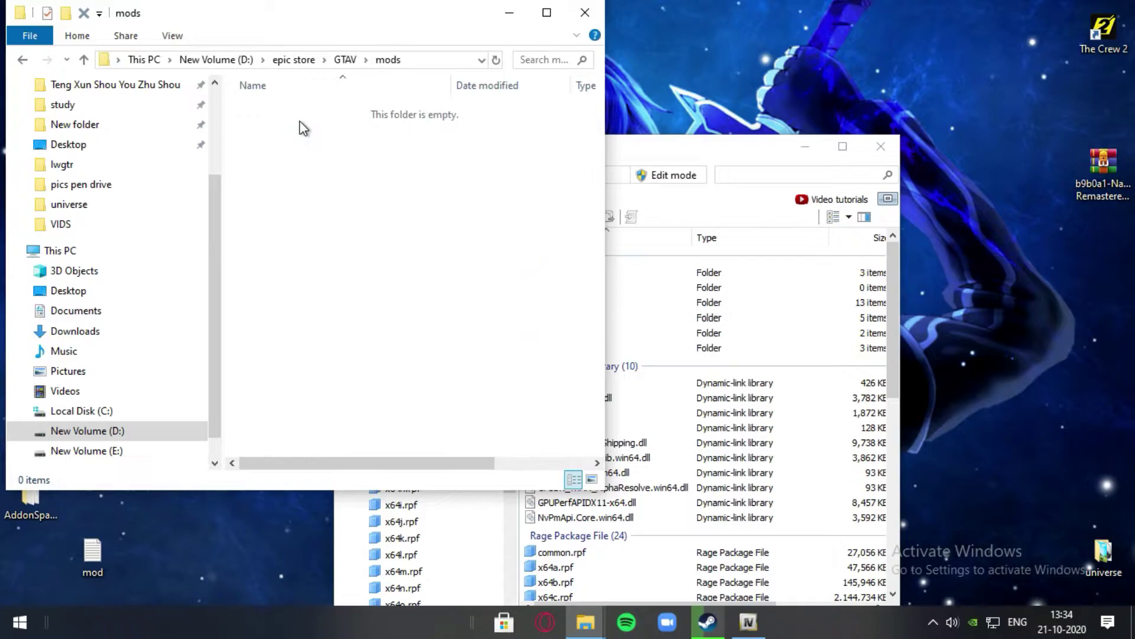
# Step: Copy update.rpf from the GTAV update folder into the mods folder
pyautogui.click(84, 60)
pyautogui.doubleClick(272, 181)
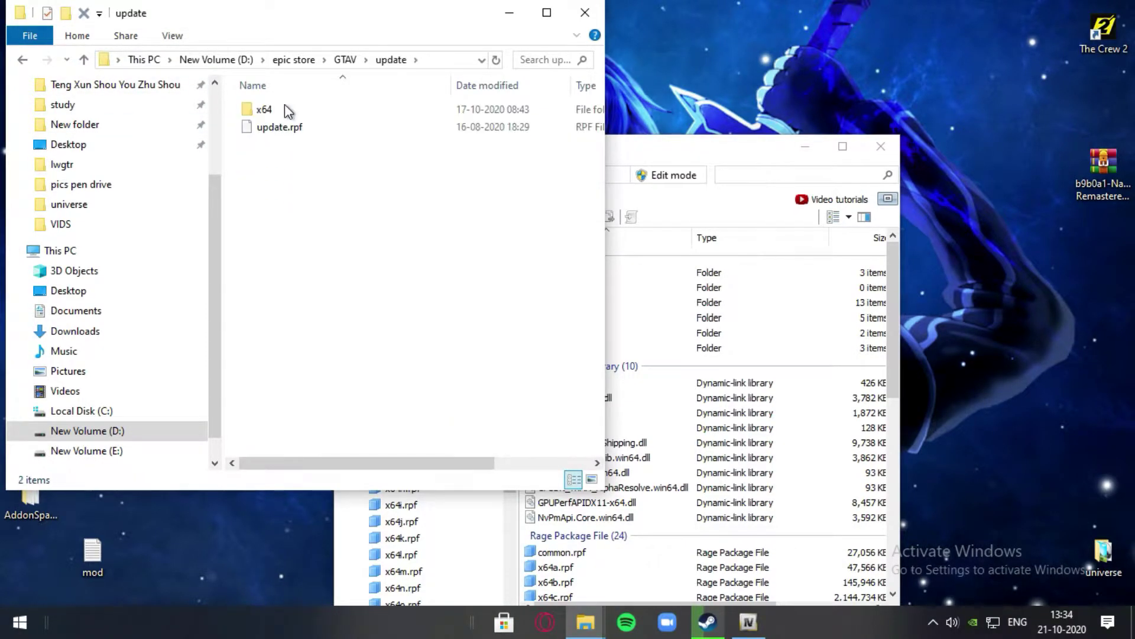
pyautogui.click(278, 132)
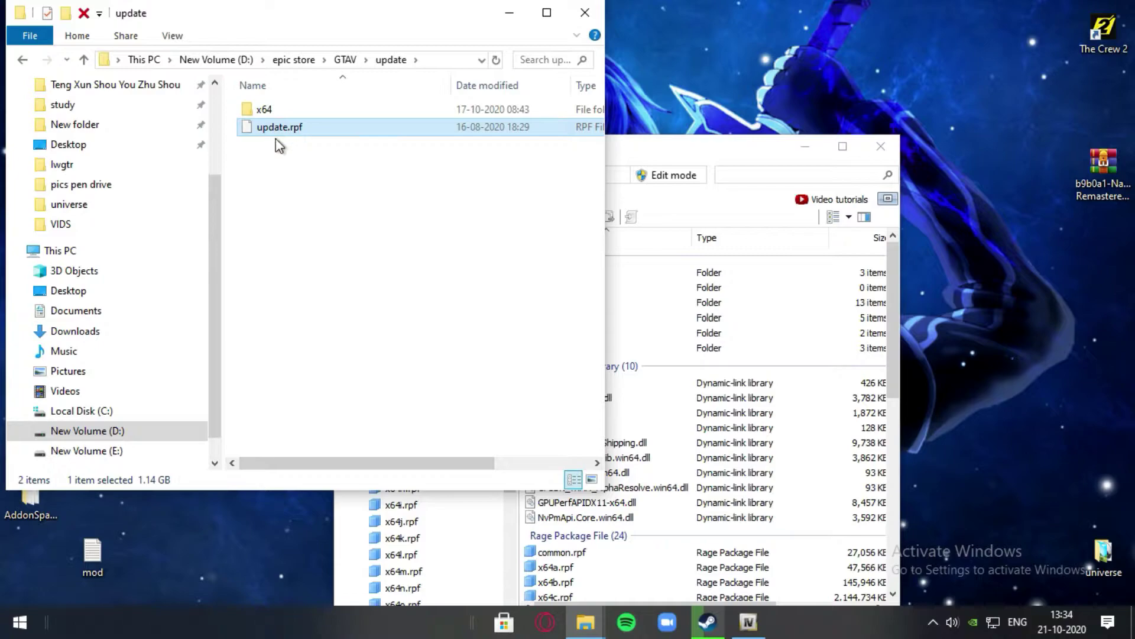
pyautogui.click(84, 60)
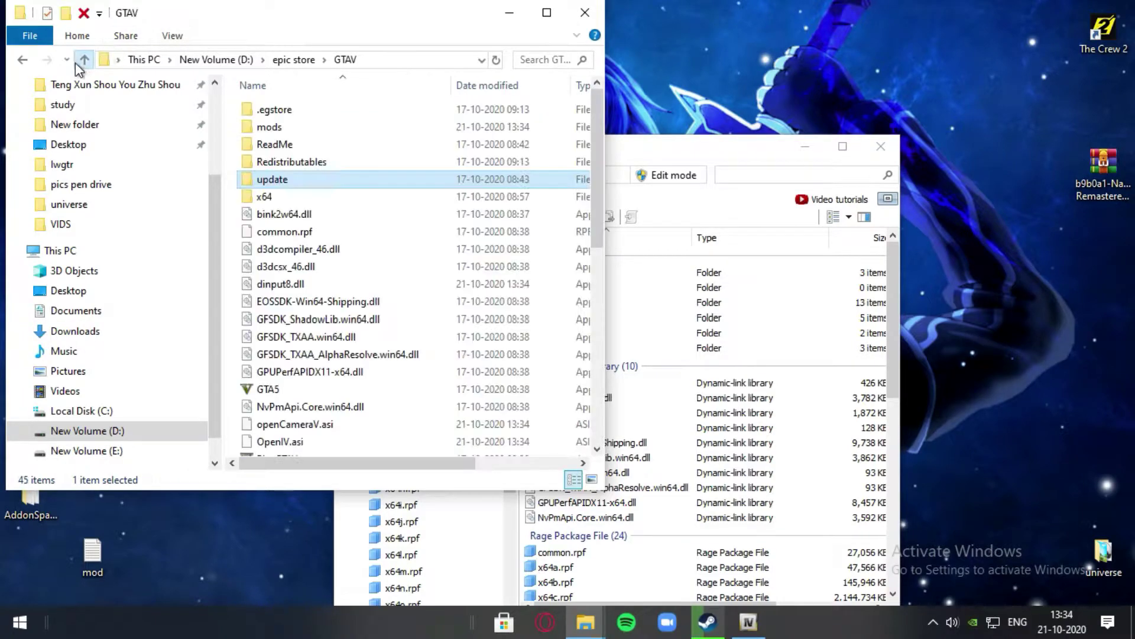
pyautogui.click(289, 127)
pyautogui.doubleClick(289, 128)
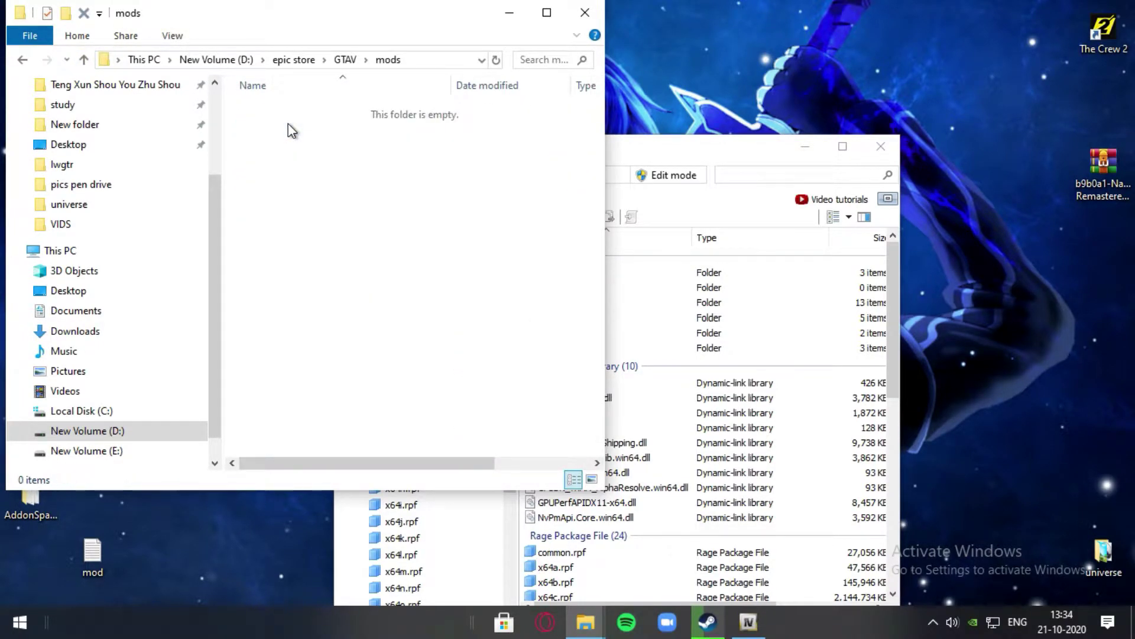
pyautogui.hotkey('ctrl', 'v')
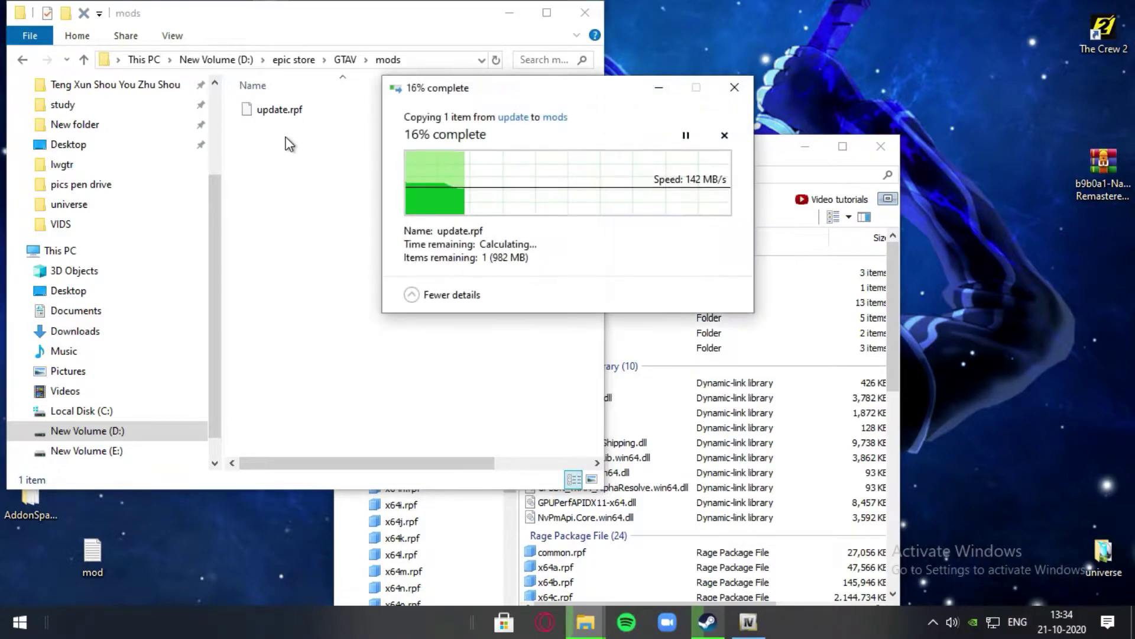
# Step: Create a folder named x64 inside the mods folder and open it
pyautogui.rightClick(294, 142)
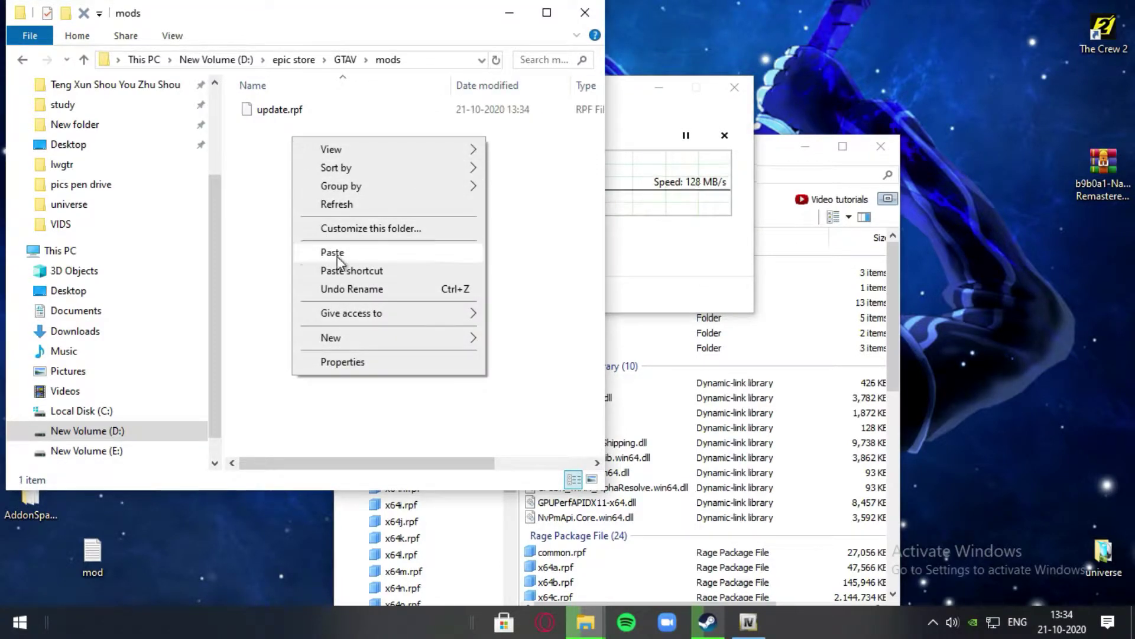
pyautogui.moveTo(369, 342)
pyautogui.click(542, 346)
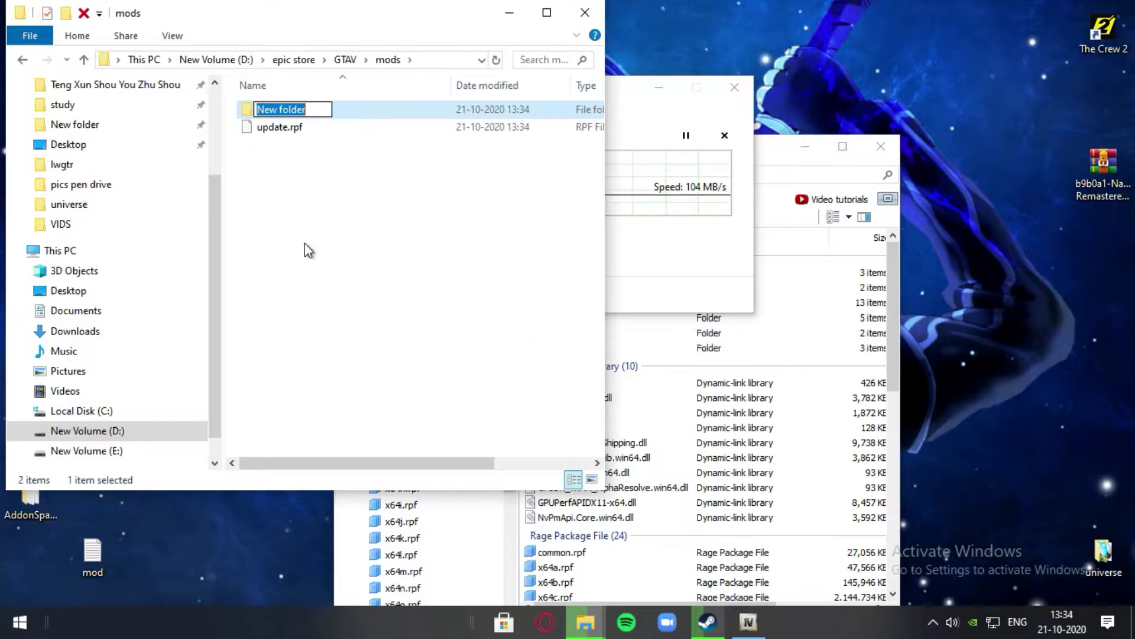
pyautogui.write('x')
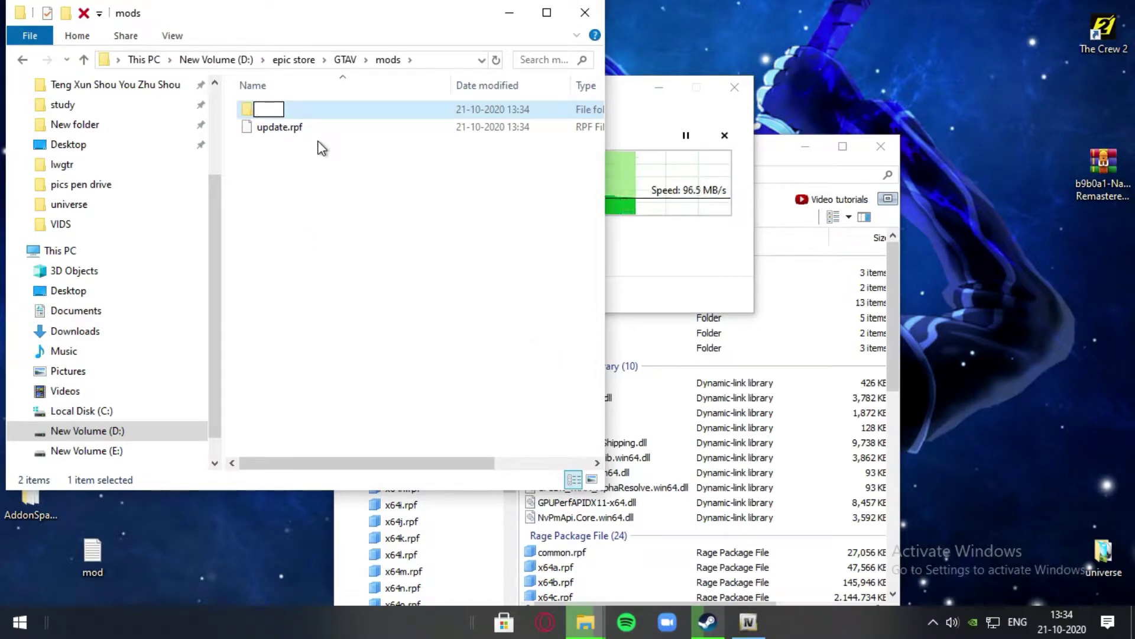
pyautogui.write('6')
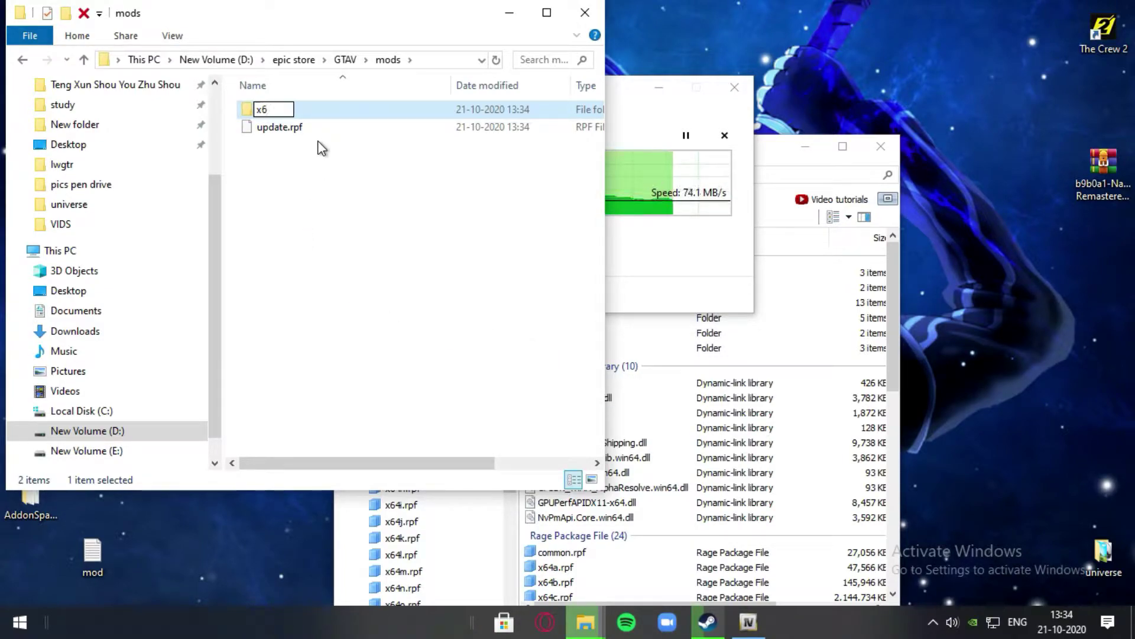
pyautogui.write('4')
pyautogui.press('Return')
pyautogui.press('Return')
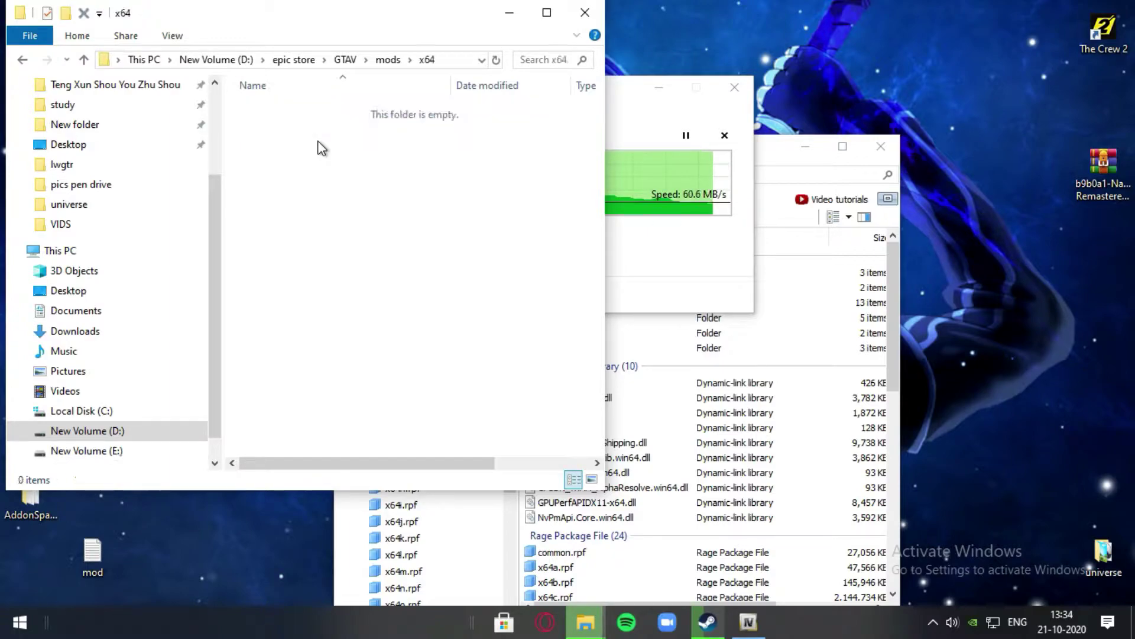
# Step: Create a folder named dlcpacks inside mods\x64 and open it
pyautogui.rightClick(318, 142)
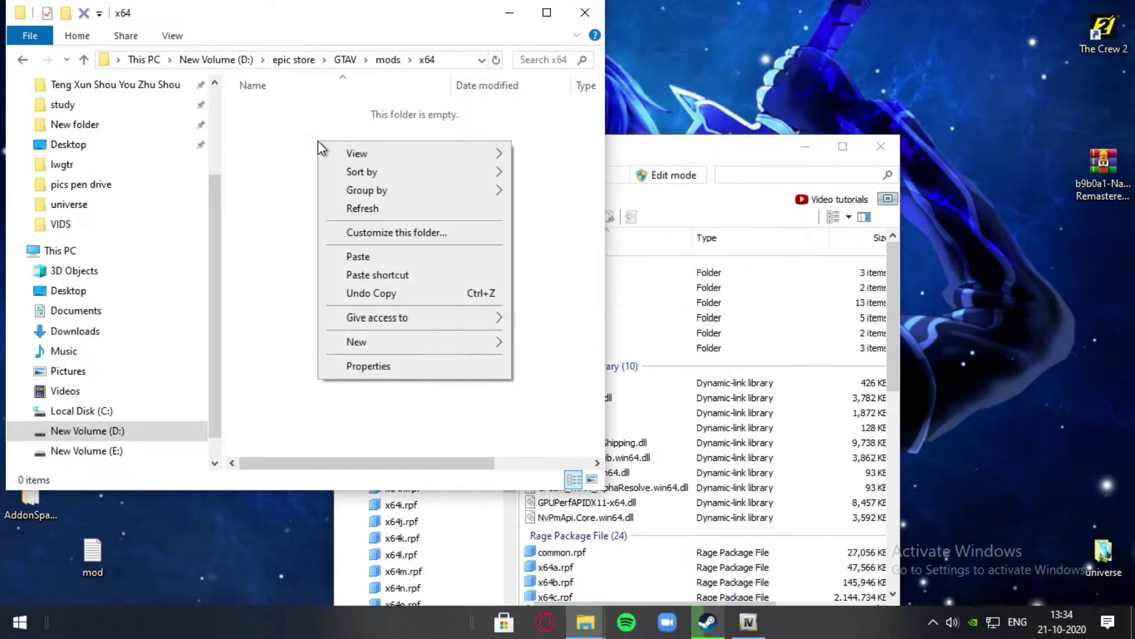
pyautogui.moveTo(394, 345)
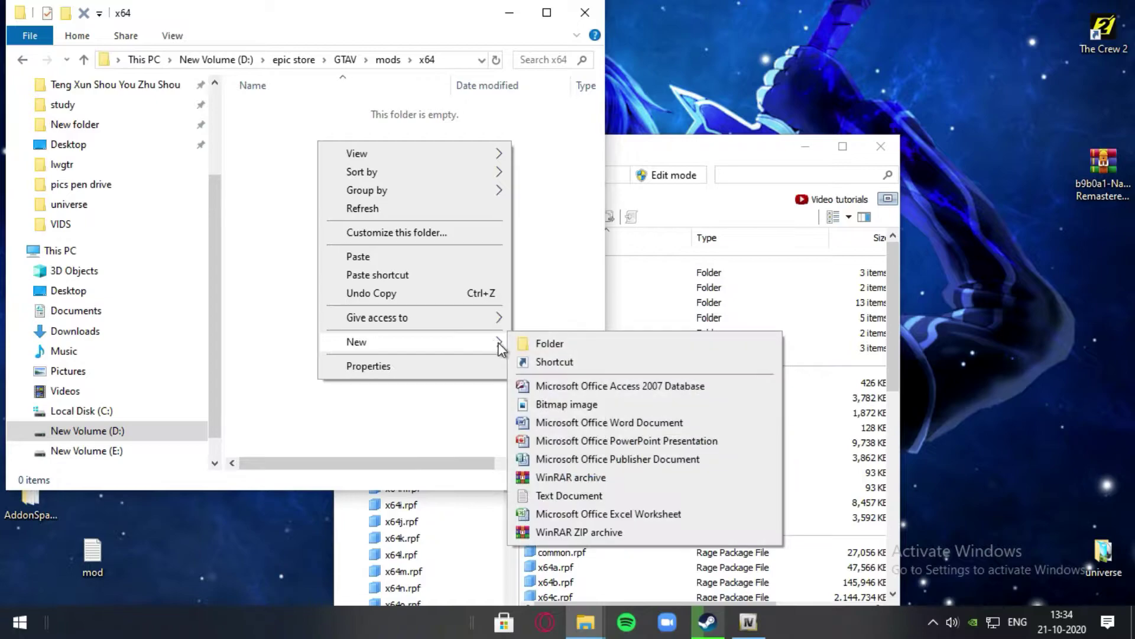
pyautogui.click(544, 348)
pyautogui.press('BackSpace')
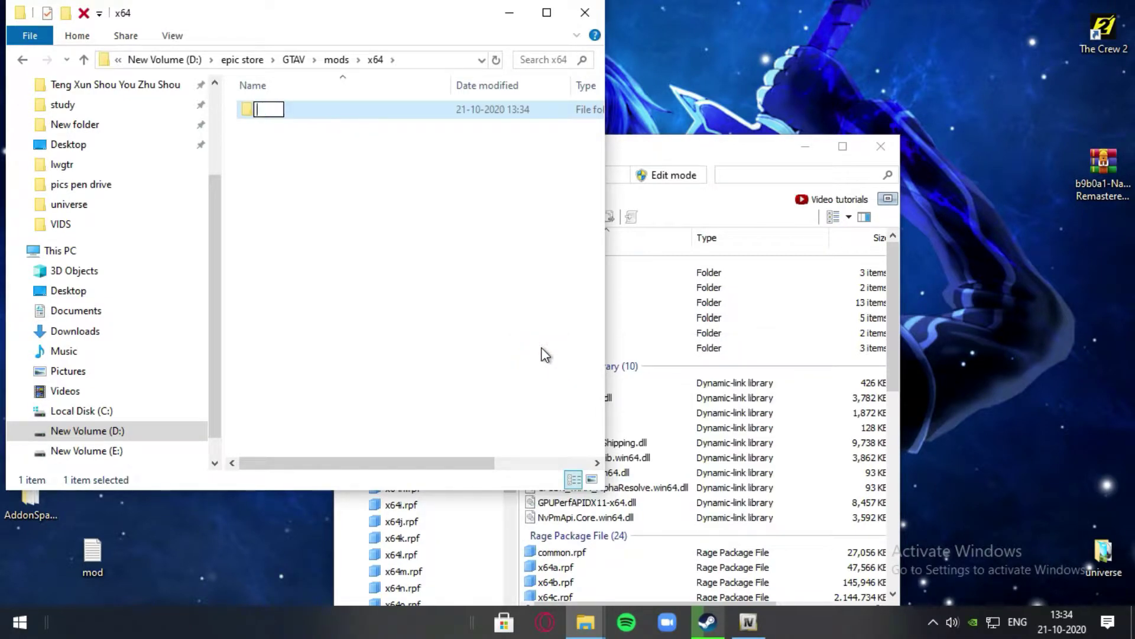
pyautogui.write('dlcpacks')
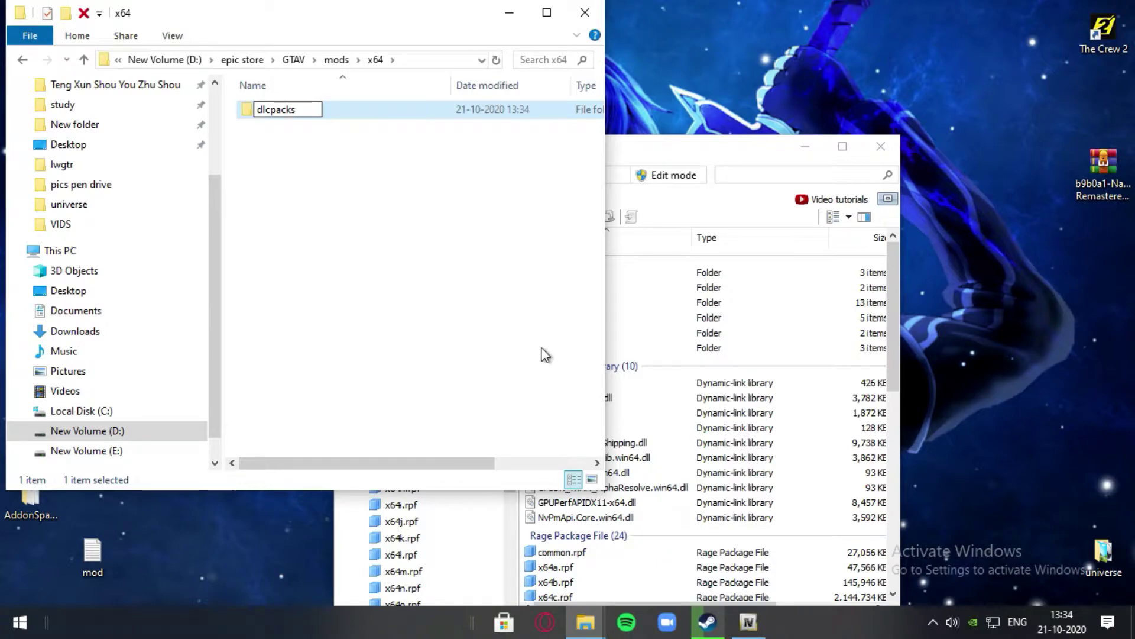
pyautogui.press('Return')
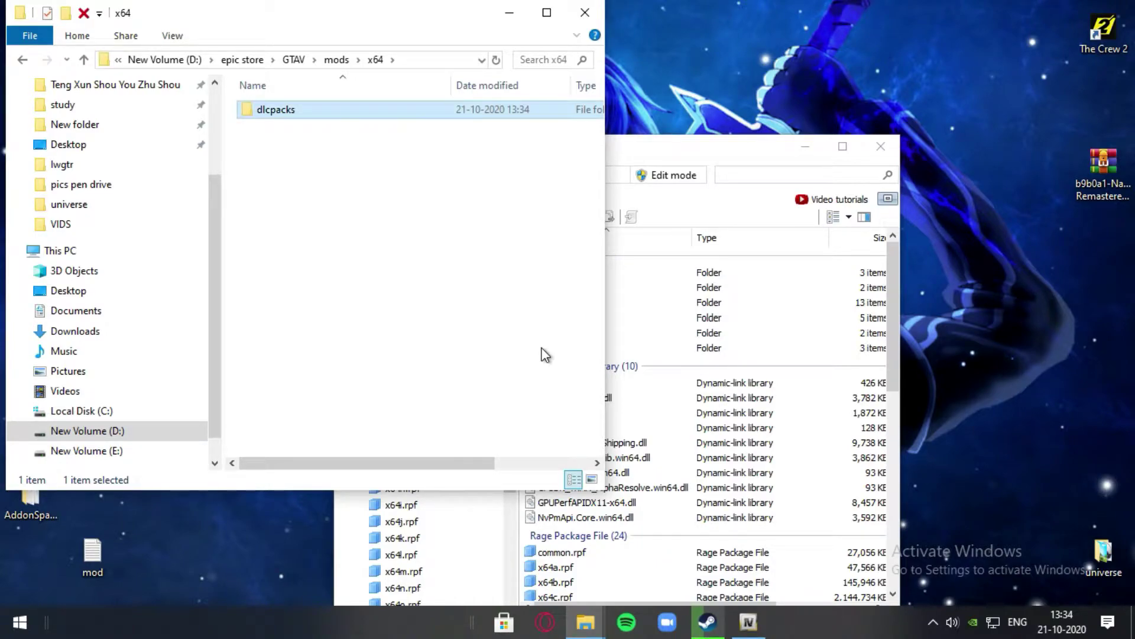
pyautogui.press('Return')
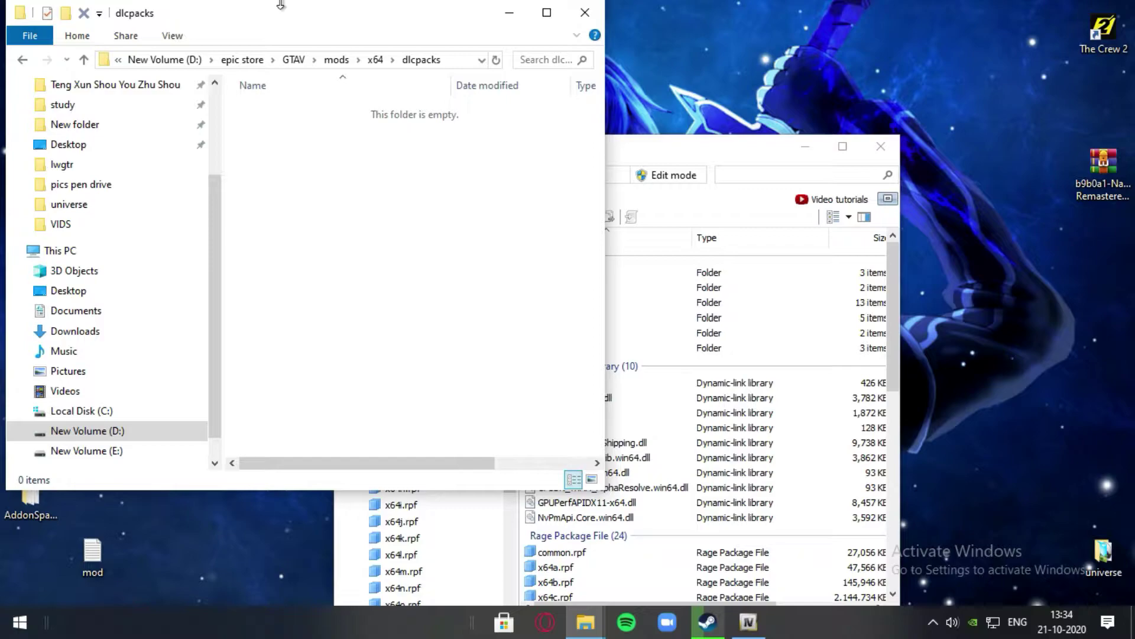
# Step: Return to the mods folder and minimize its File Explorer window
pyautogui.click(84, 59)
pyautogui.click(83, 59)
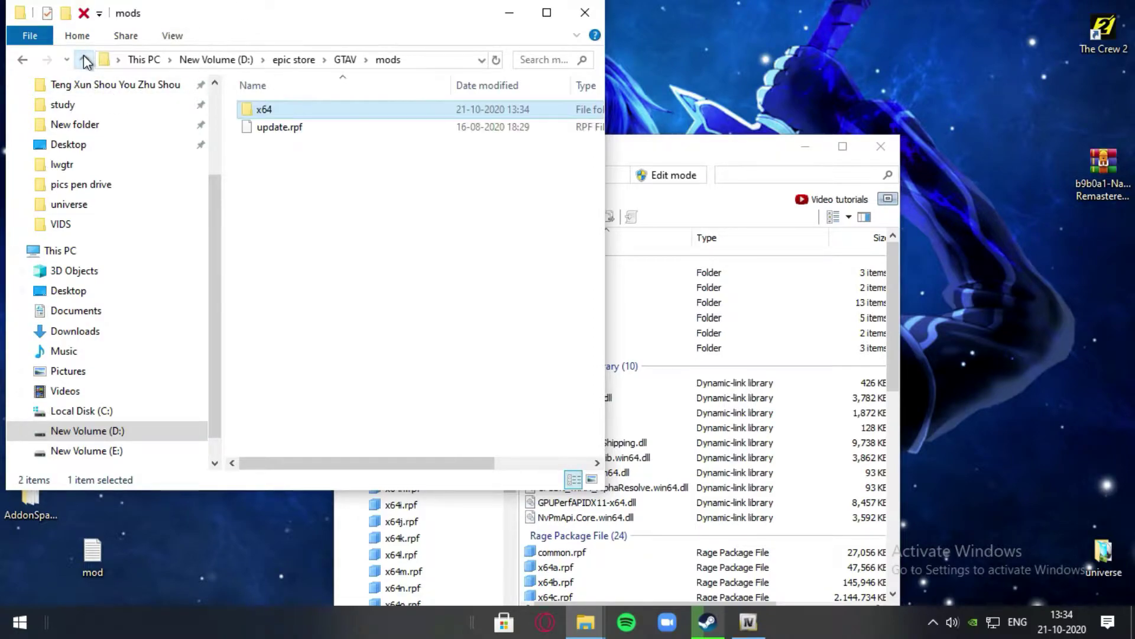
pyautogui.moveTo(345, 2); pyautogui.dragTo(373, 45)
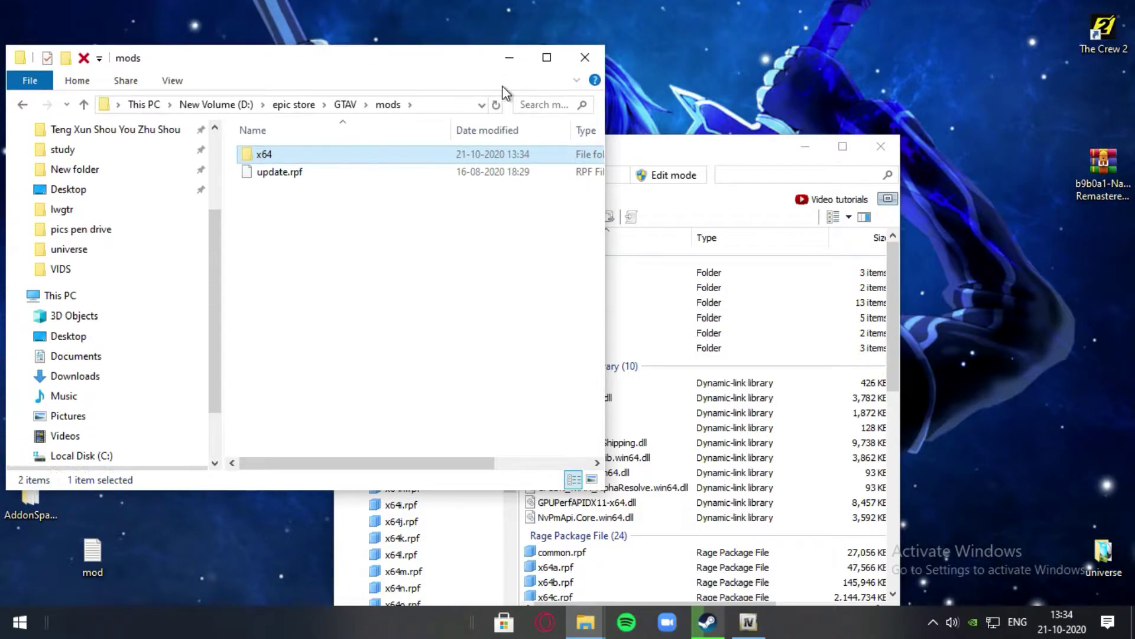
pyautogui.click(509, 59)
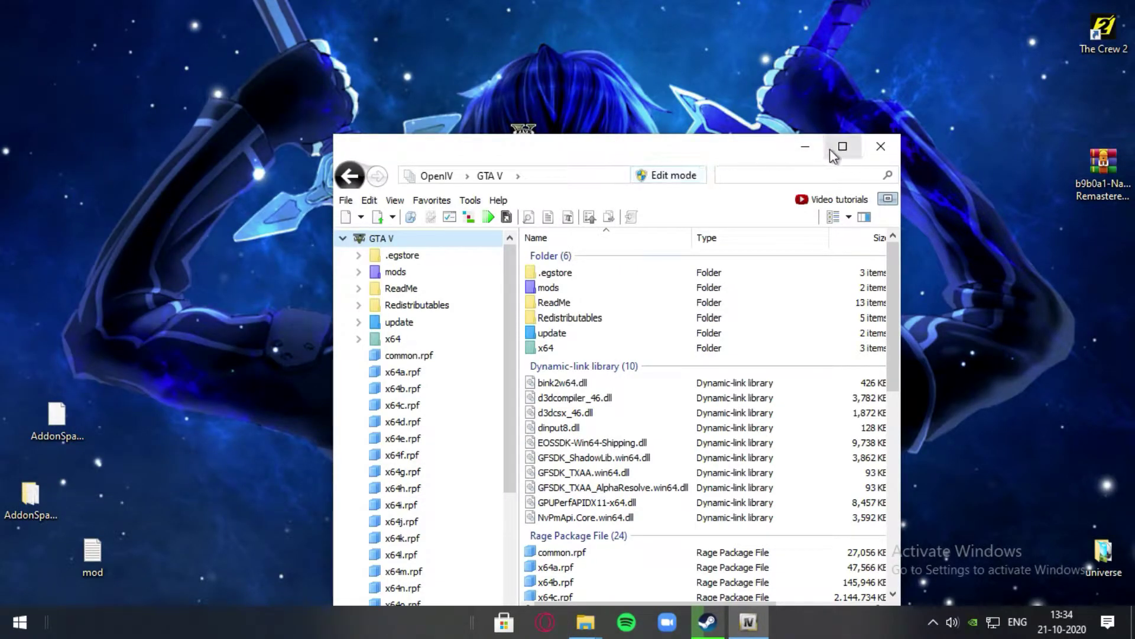
# Step: Reposition the OpenIV window and turn on edit mode, agreeing that all changes are saved automatically
pyautogui.click(842, 146)
pyautogui.moveTo(451, 9); pyautogui.dragTo(485, 44)
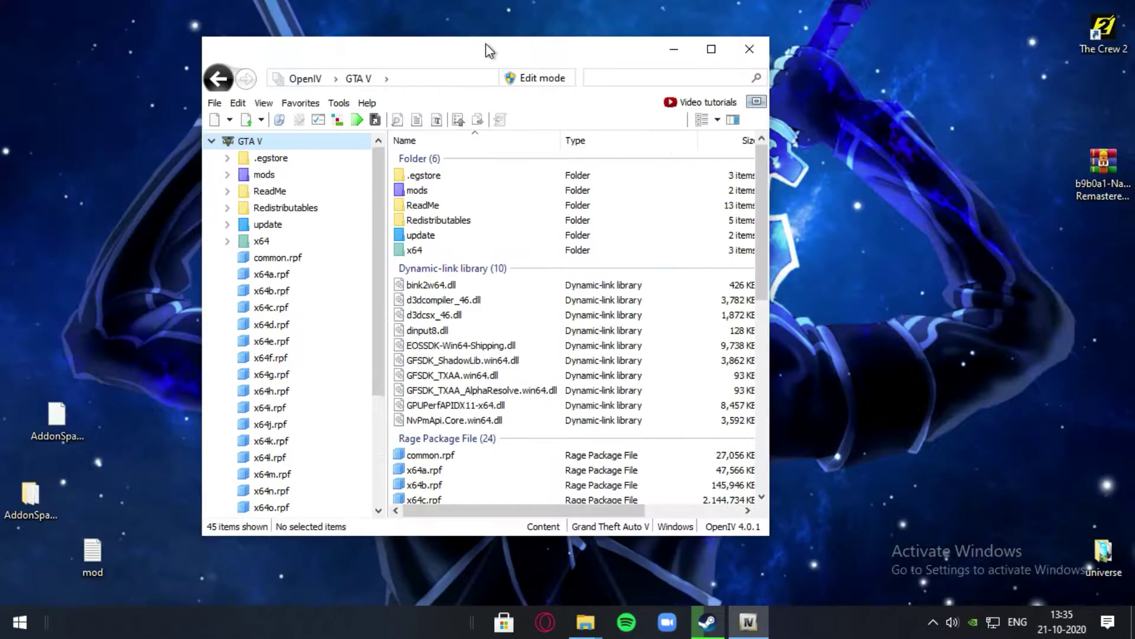
pyautogui.click(556, 79)
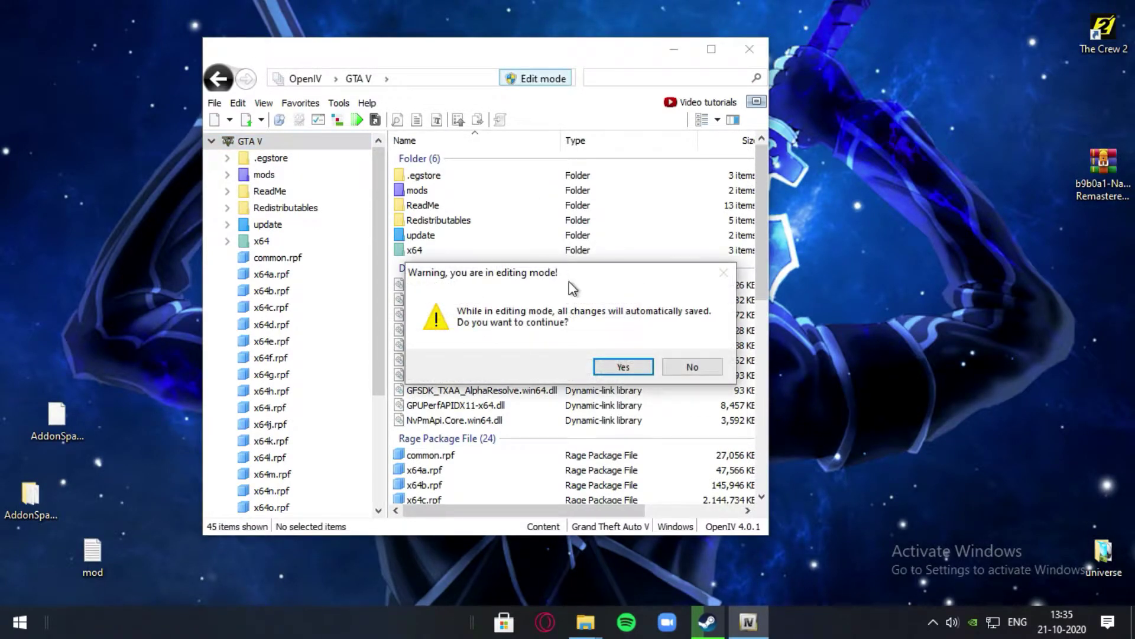
pyautogui.click(622, 367)
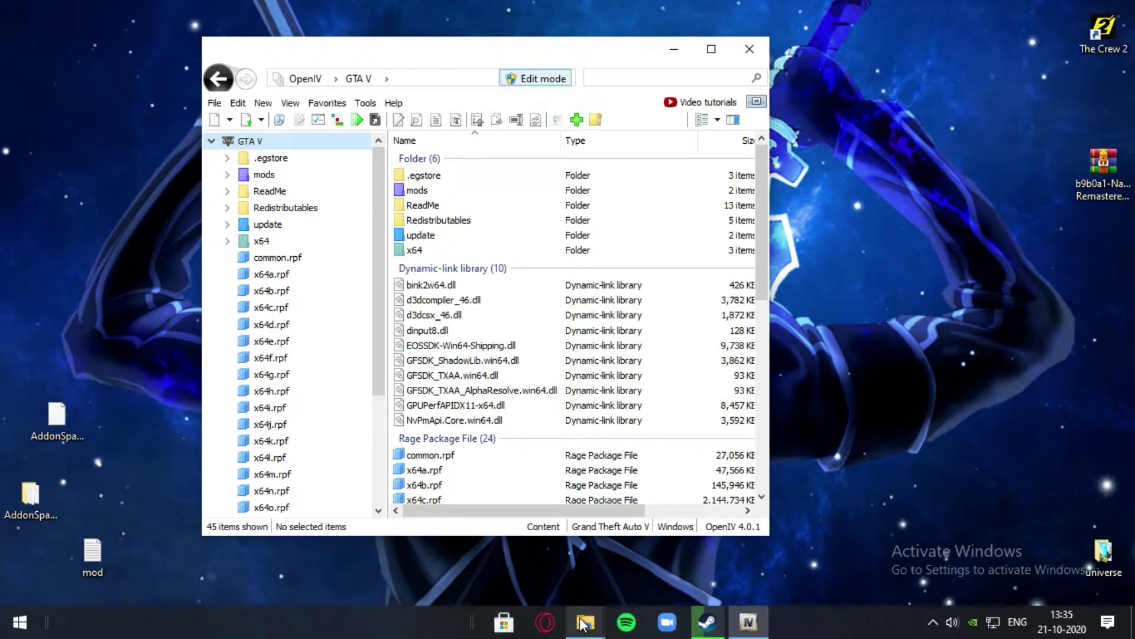
# Step: Move the Gta5KoRn_Car_Pack archive from the Downloads folder to the desktop and put the Downloads window away
pyautogui.moveTo(586, 622)
pyautogui.click(518, 542)
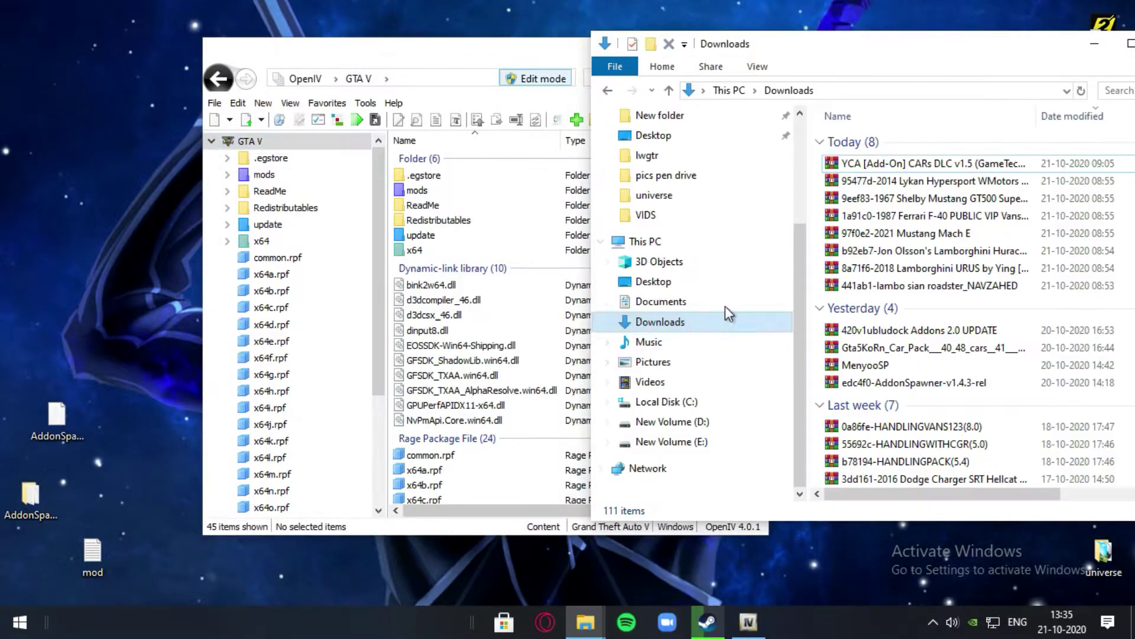
pyautogui.scroll(-3, 958, 201)
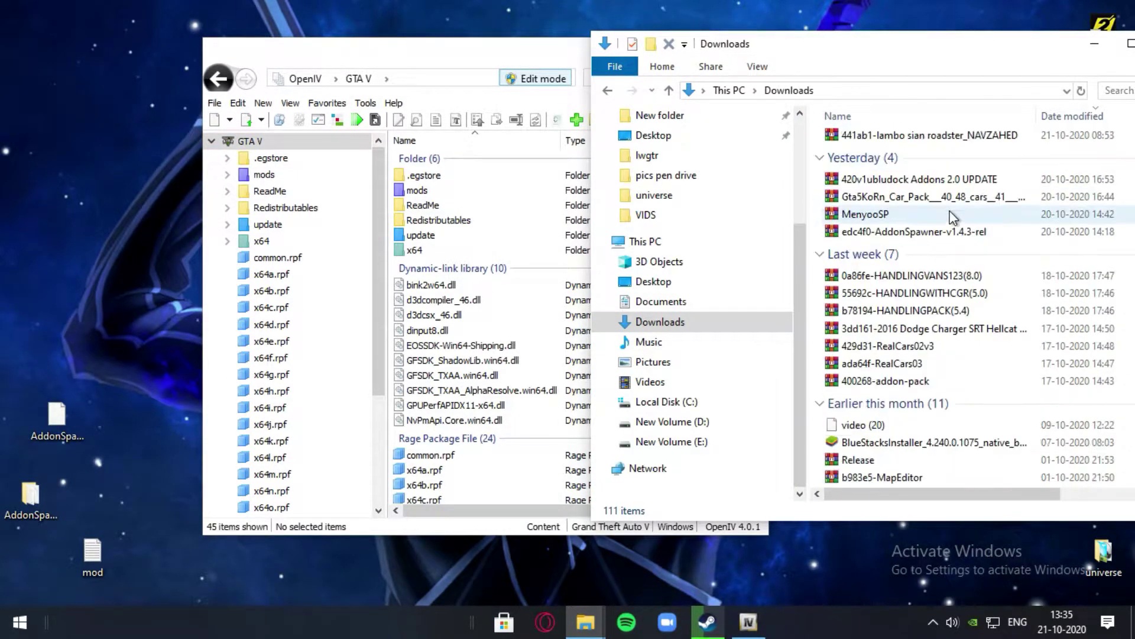
pyautogui.click(934, 197)
pyautogui.moveTo(172, 187); pyautogui.dragTo(83, 203)
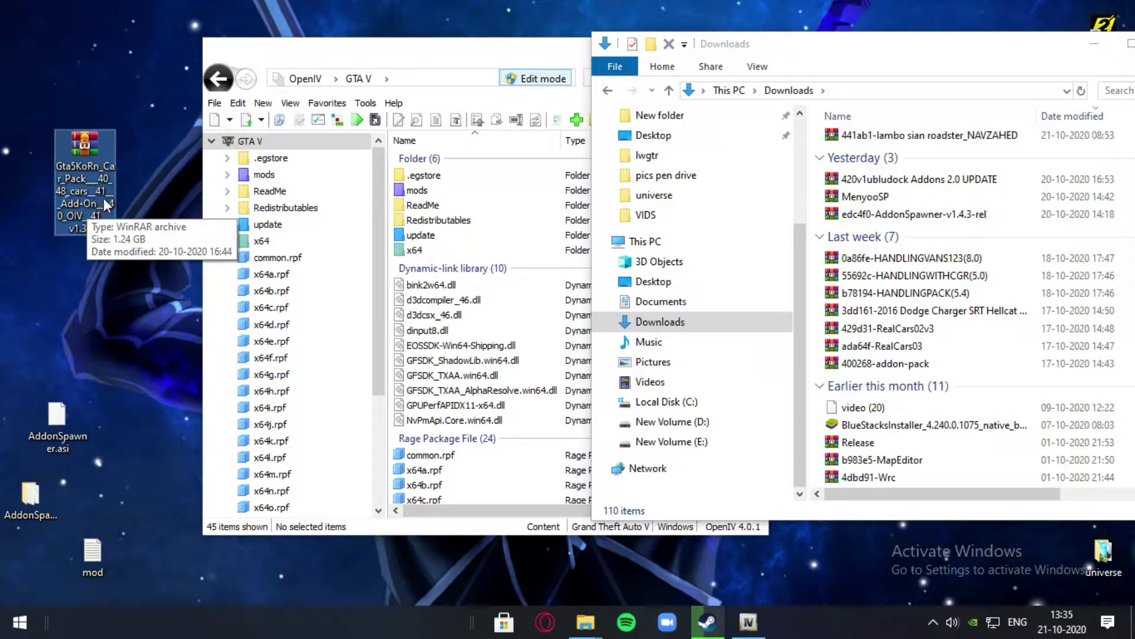
pyautogui.moveTo(982, 46); pyautogui.dragTo(710, 44)
pyautogui.click(900, 38)
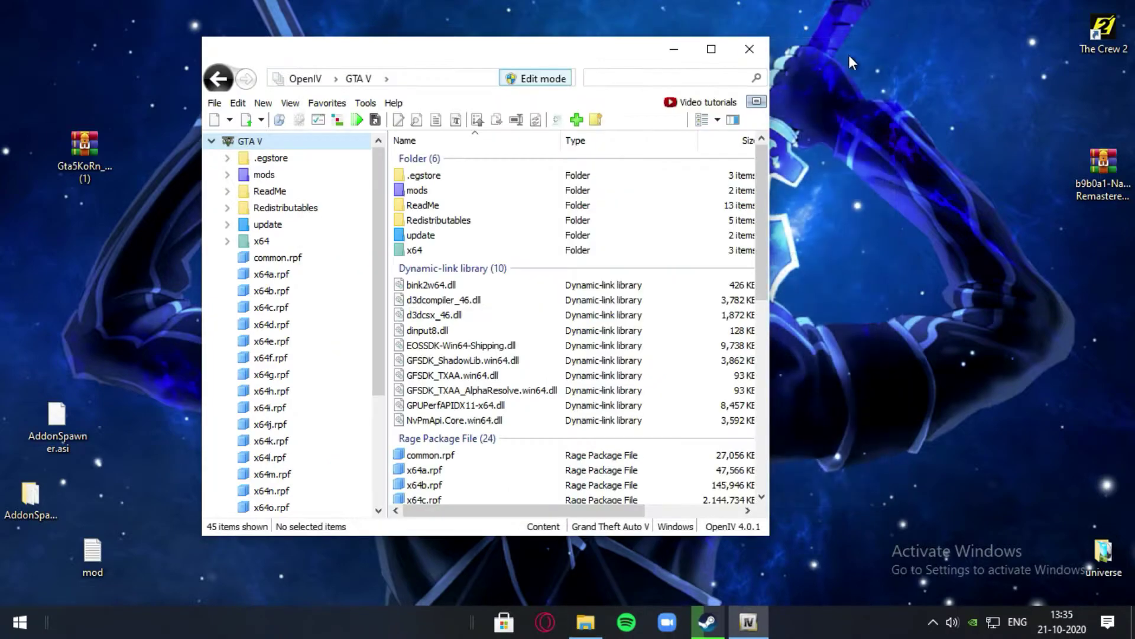
# Step: Open the Gta5KoRn car pack archive from the desktop and read the installation and removal instructions in README.txt
pyautogui.doubleClick(84, 145)
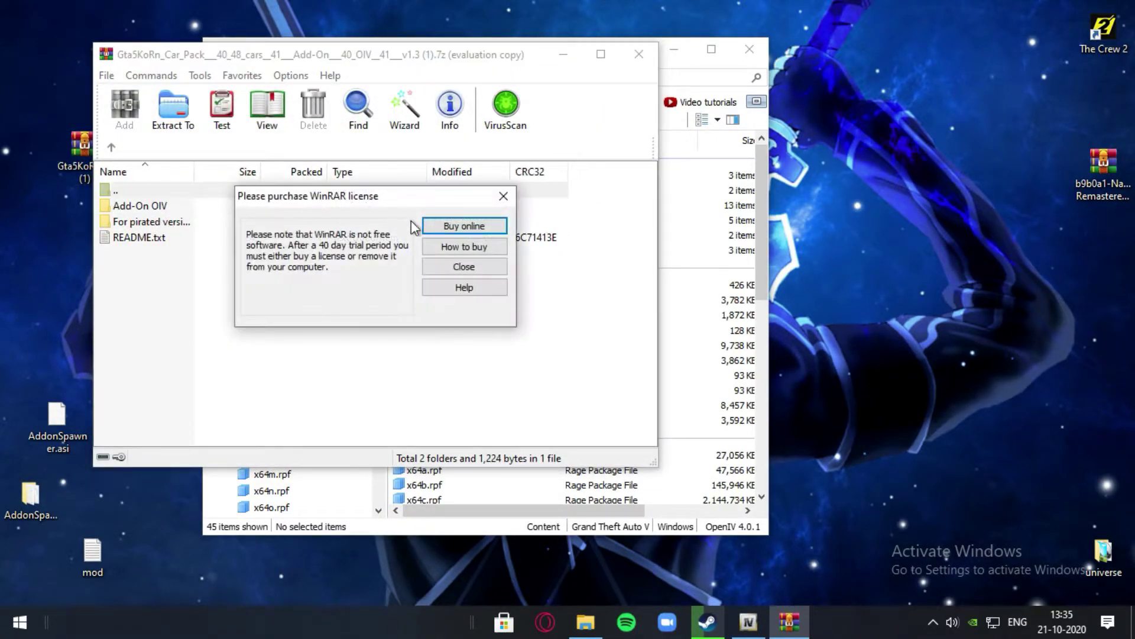
pyautogui.click(464, 267)
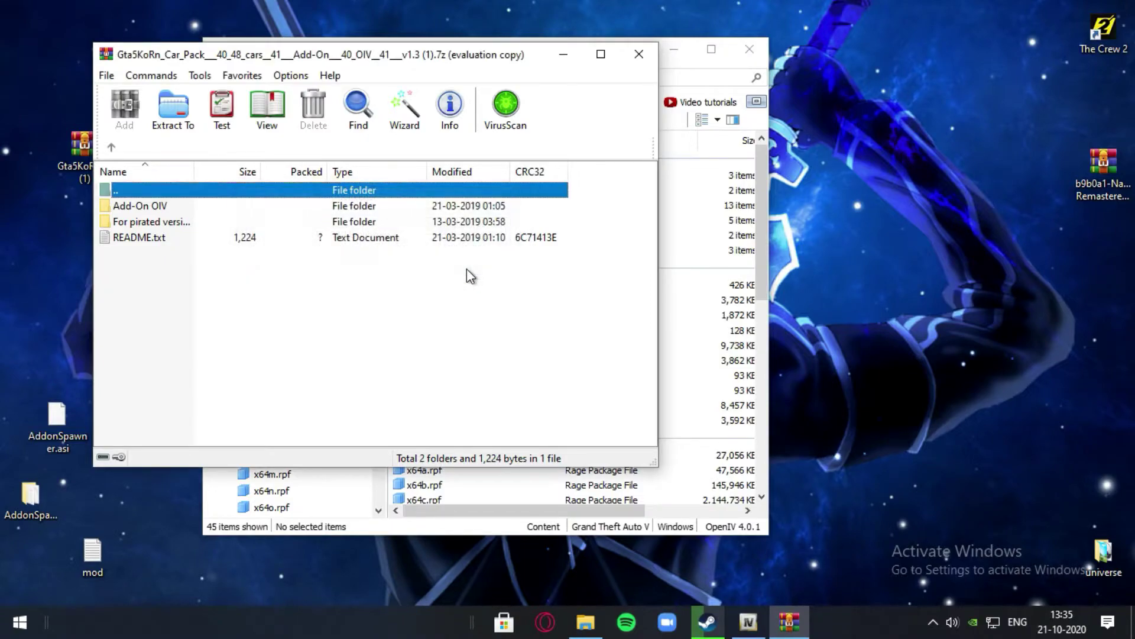
pyautogui.doubleClick(131, 237)
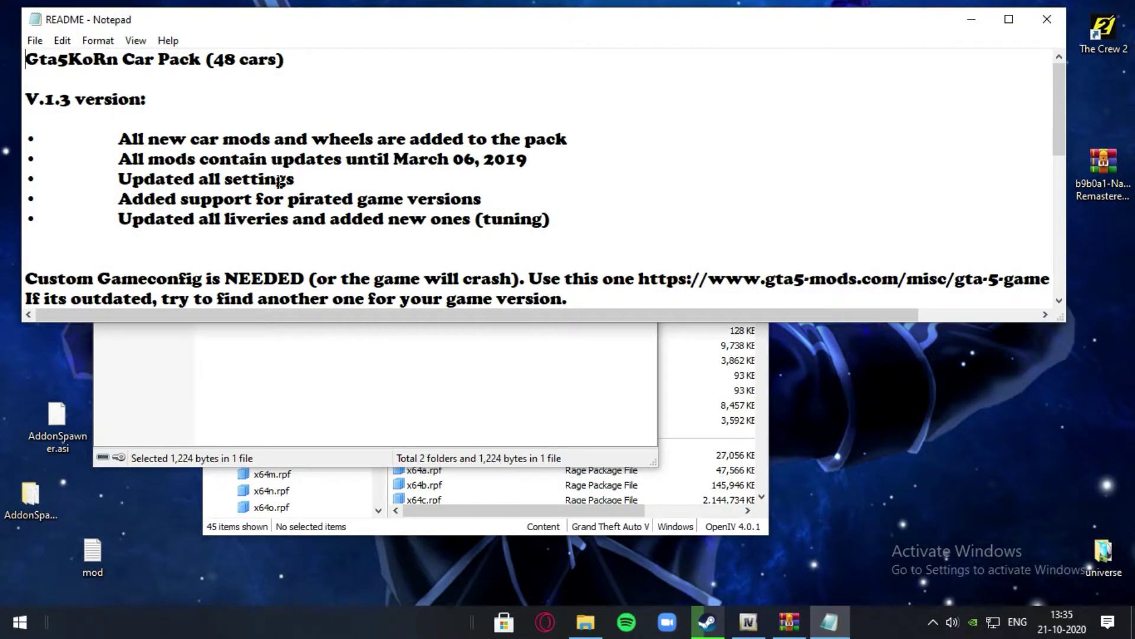
pyautogui.scroll(-2, 271, 184)
pyautogui.scroll(-1, 271, 184)
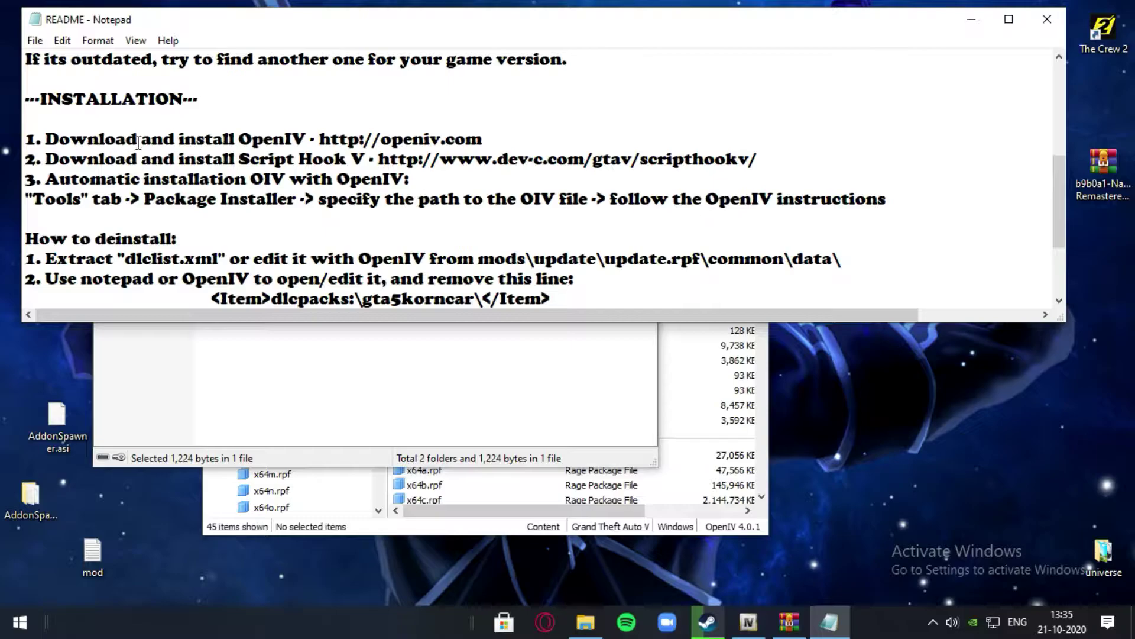
pyautogui.scroll(-1, 419, 219)
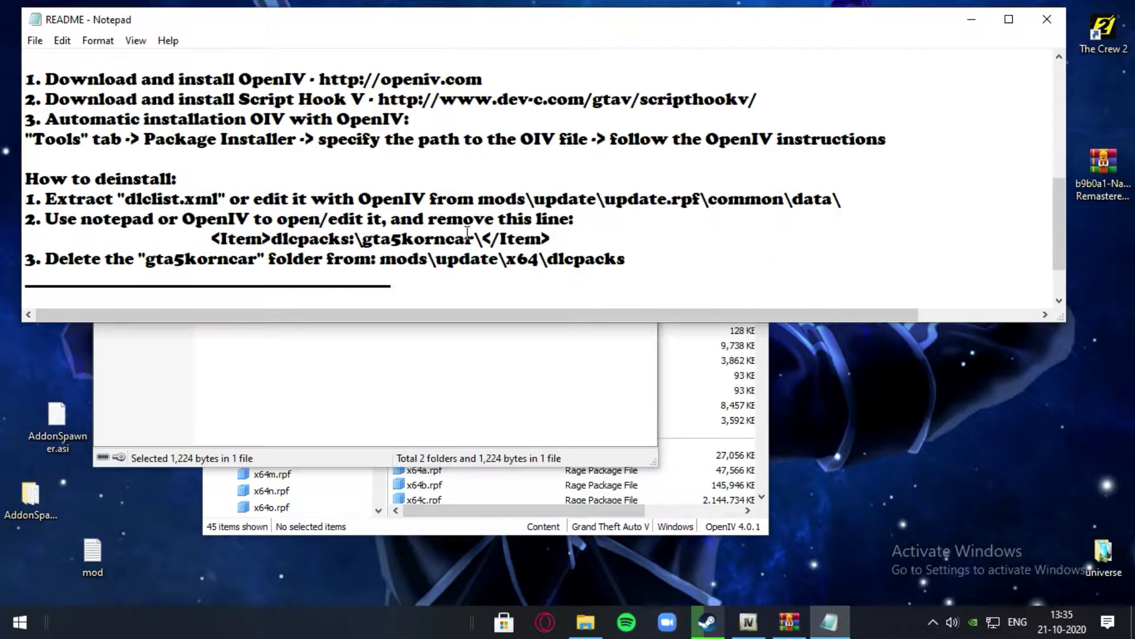
pyautogui.click(966, 20)
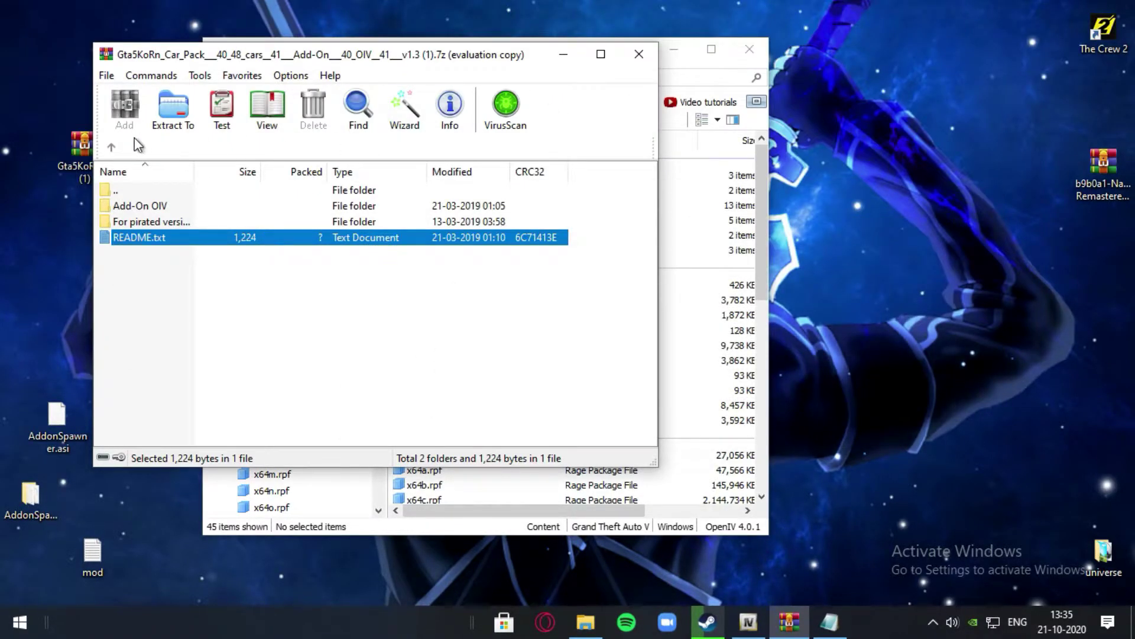
# Step: Extract Gta5KoRn Car Pack v1.3.oiv from the archive's Add-On OIV folder to the desktop
pyautogui.click(155, 207)
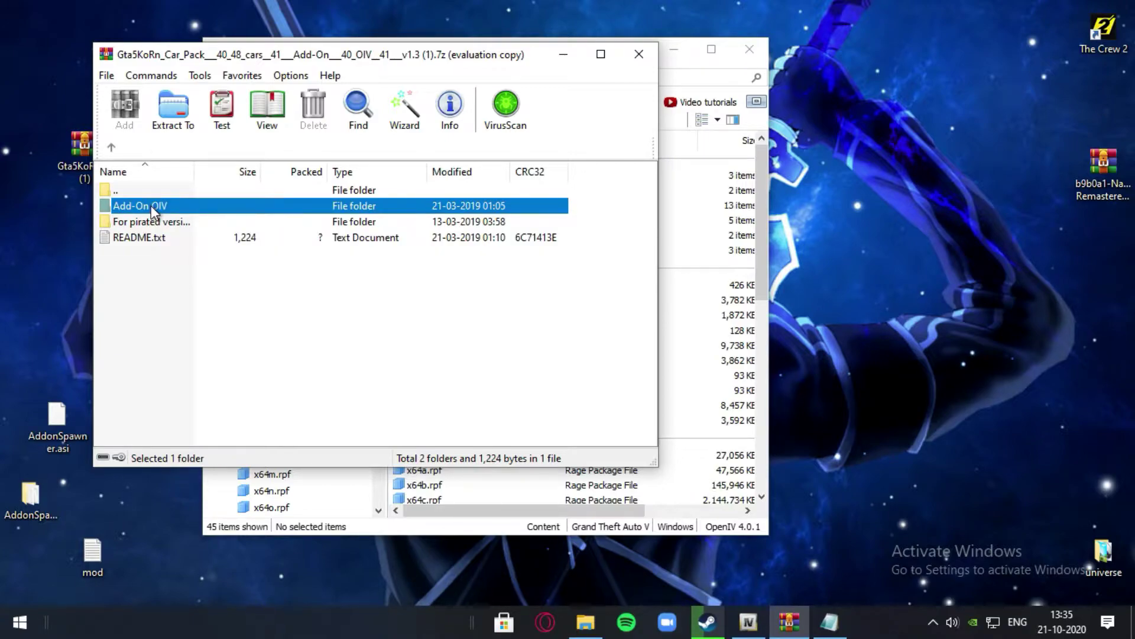
pyautogui.doubleClick(151, 205)
pyautogui.click(151, 204)
pyautogui.moveTo(520, 52); pyautogui.dragTo(870, 165)
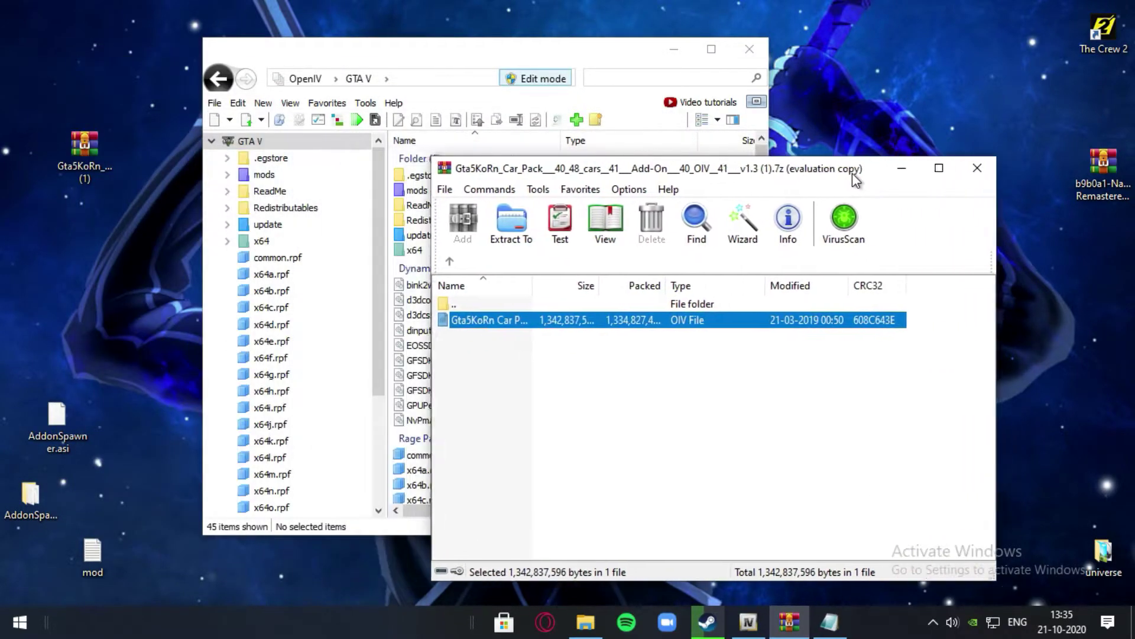
pyautogui.click(467, 265)
pyautogui.doubleClick(497, 321)
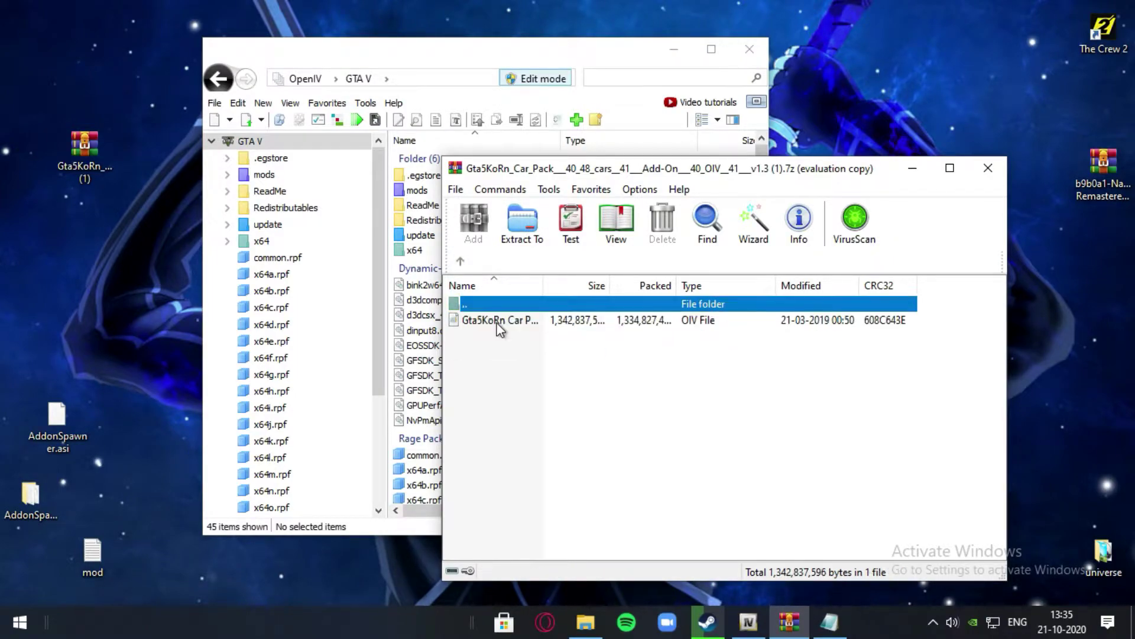
pyautogui.click(488, 320)
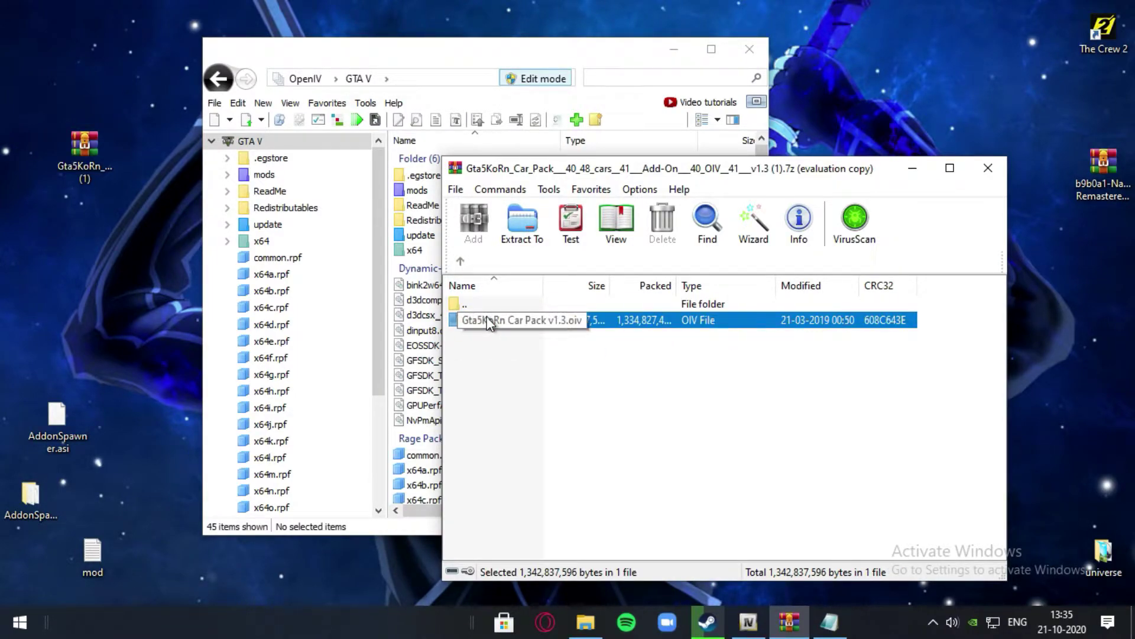
pyautogui.moveTo(489, 323); pyautogui.dragTo(94, 288)
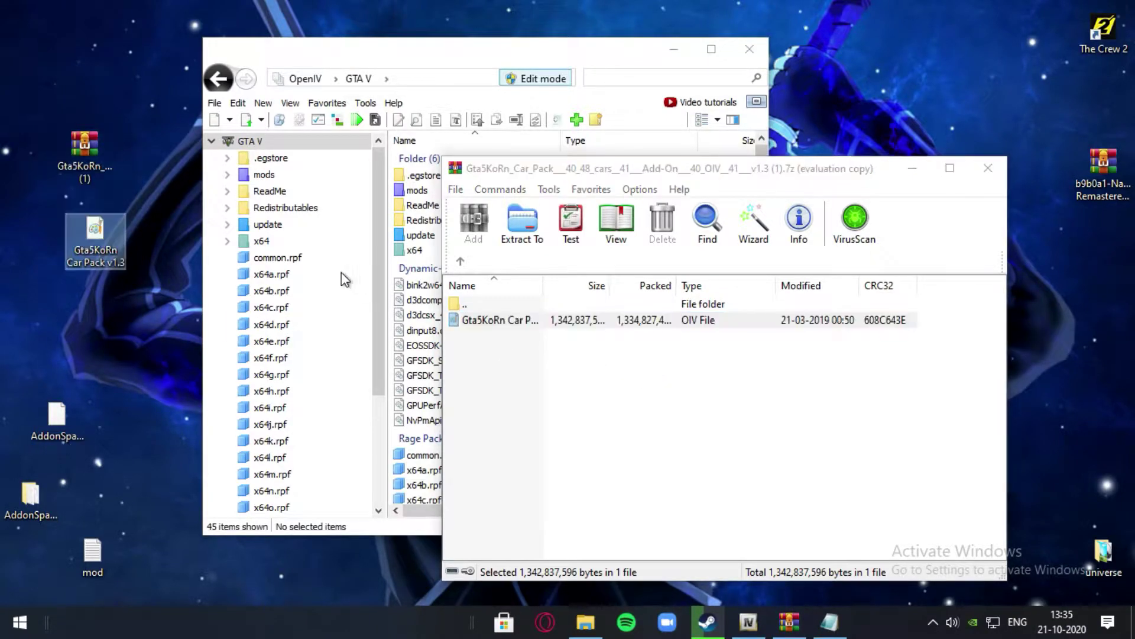
# Step: Check the properties of the extracted Gta5KoRn Car Pack v1.3 file and close the WinRAR archive window
pyautogui.rightClick(107, 239)
pyautogui.click(156, 592)
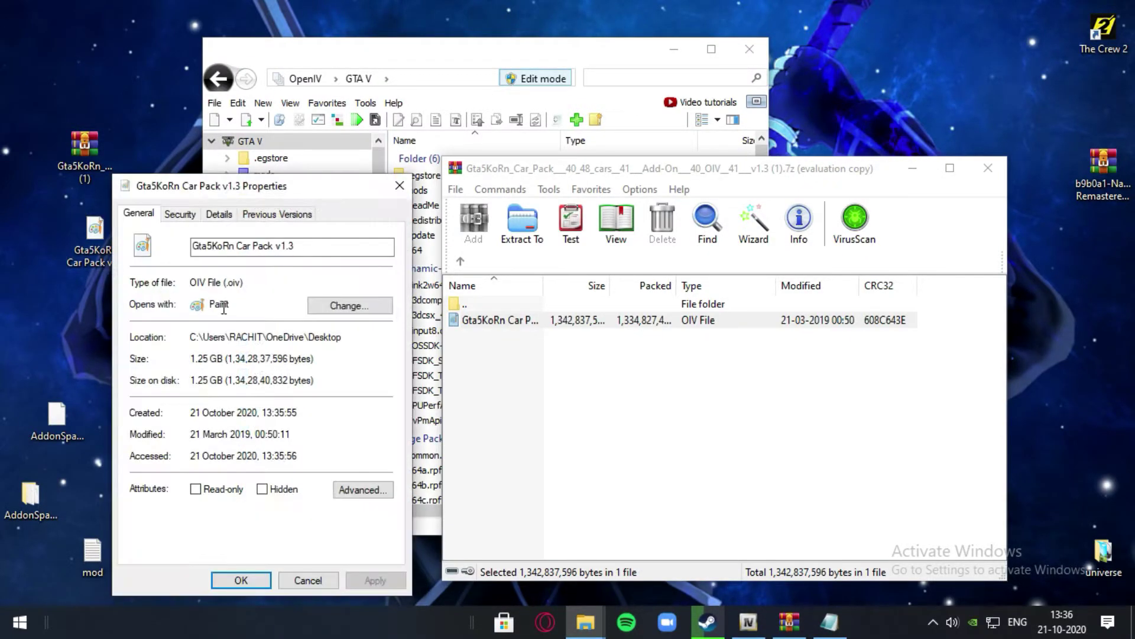
pyautogui.click(400, 186)
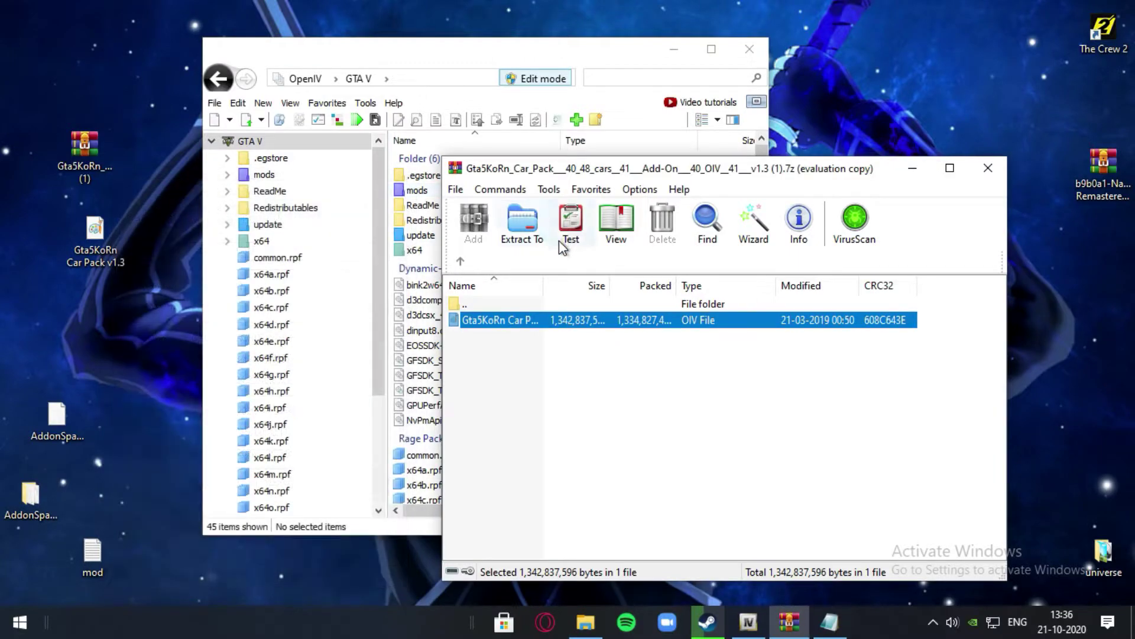
pyautogui.click(986, 169)
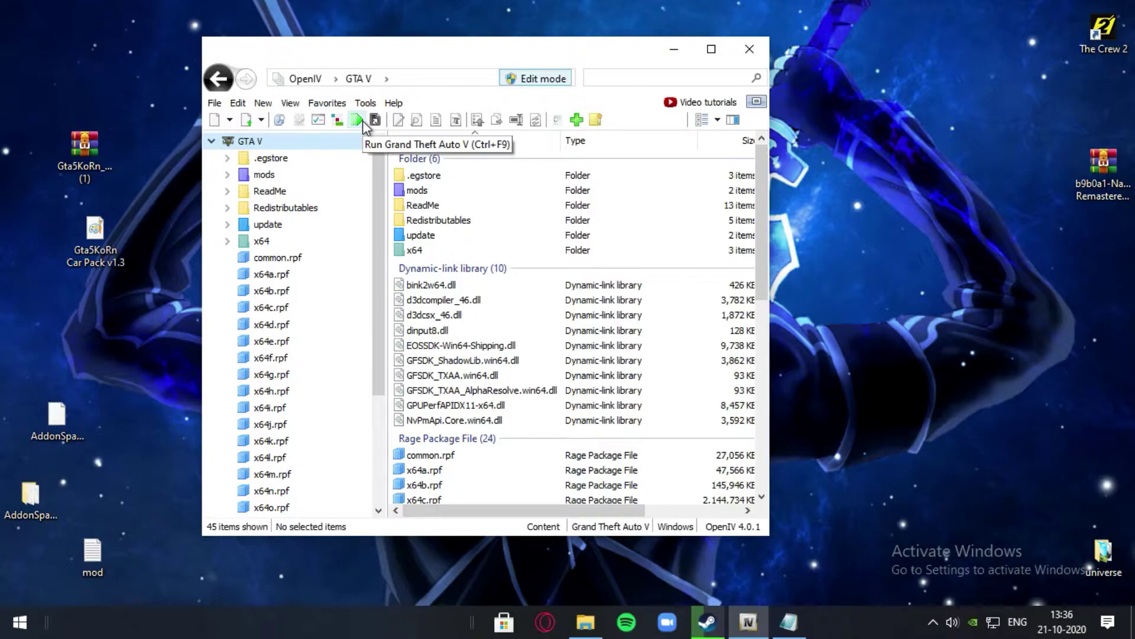
# Step: Load Gta5KoRn Car Pack v1.3 from the desktop into OpenIV's package installer
pyautogui.click(712, 49)
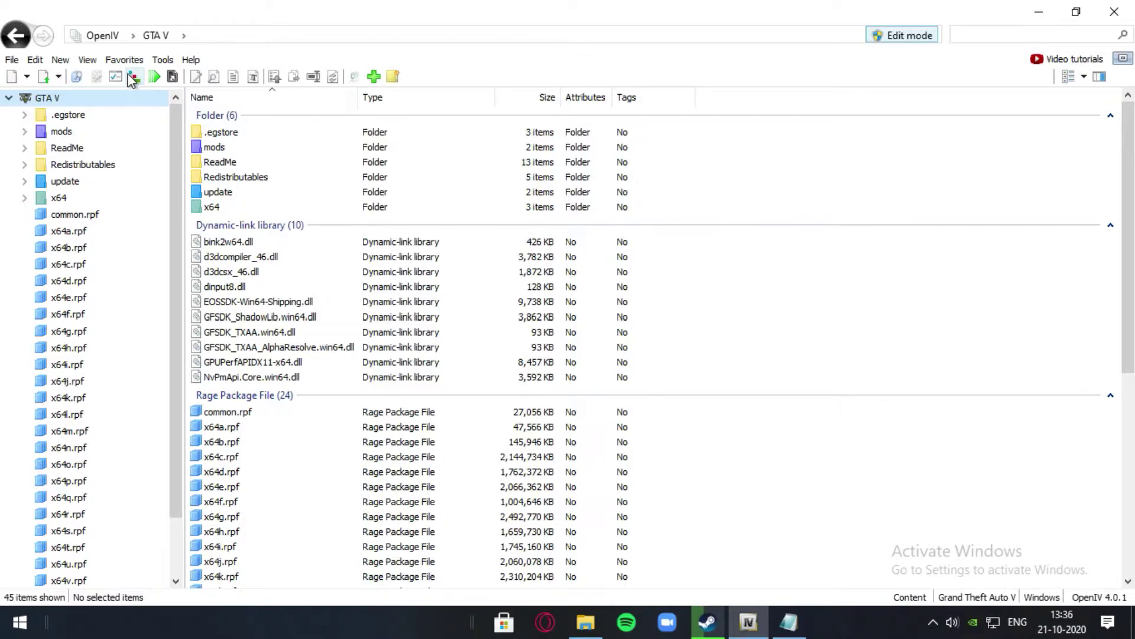
pyautogui.click(134, 77)
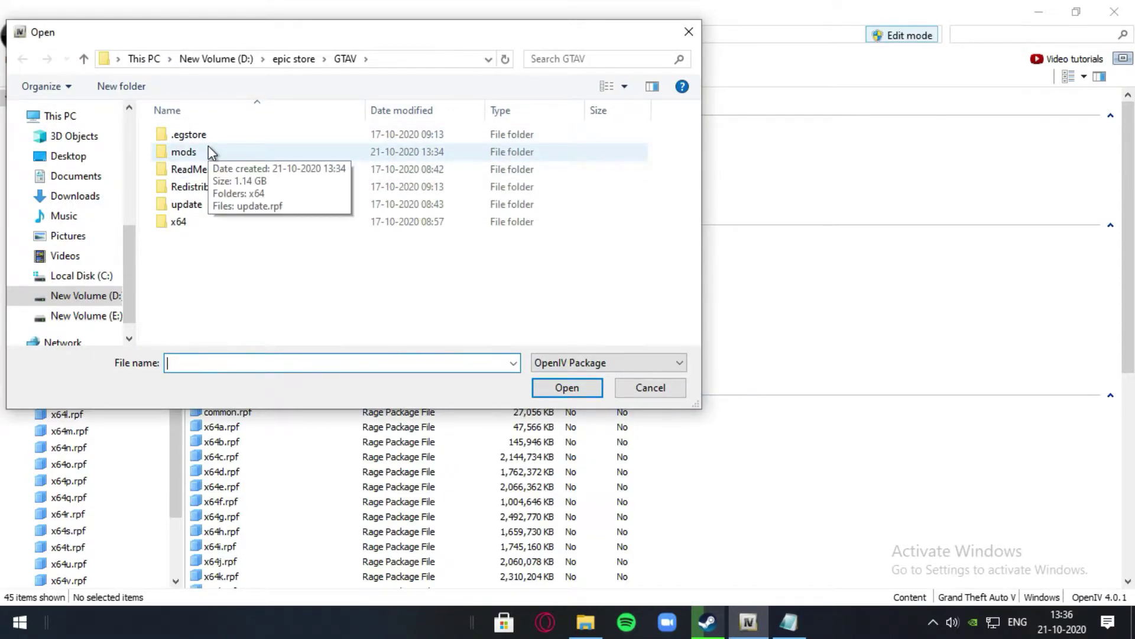
pyautogui.click(76, 159)
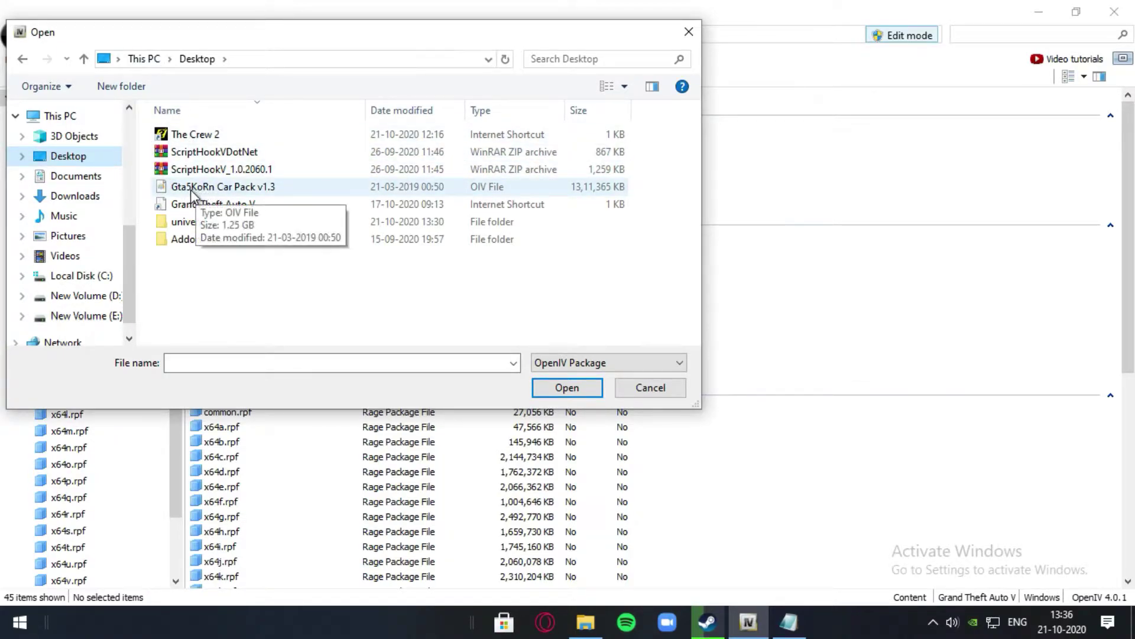
pyautogui.doubleClick(207, 191)
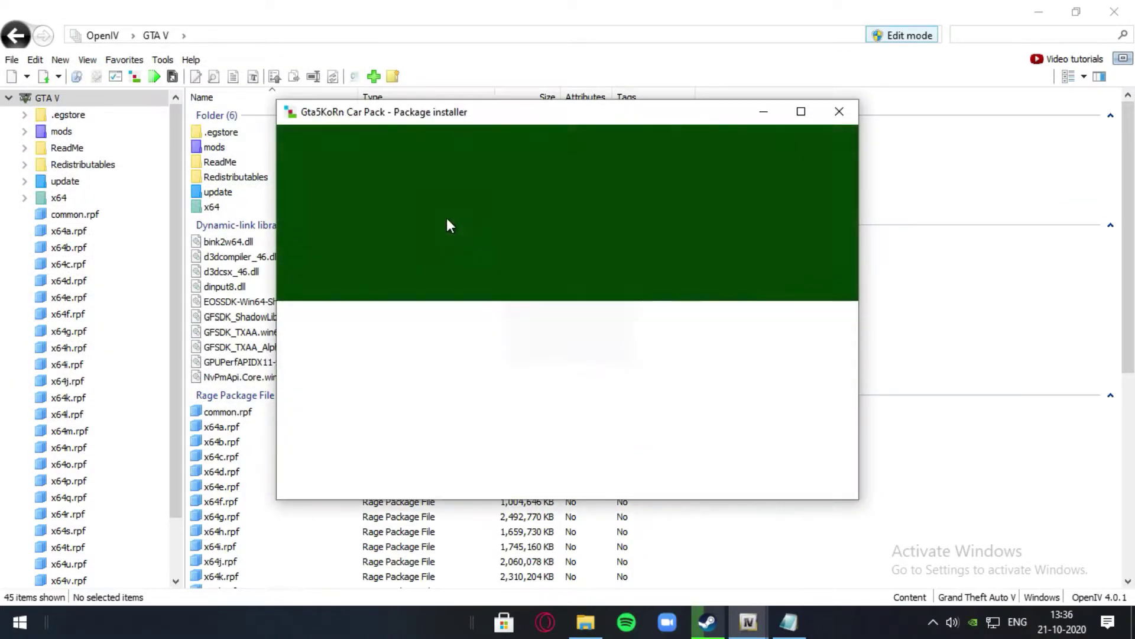
# Step: Review the car pack's changelog and install the package into the "mods" folder
pyautogui.scroll(-1, 602, 362)
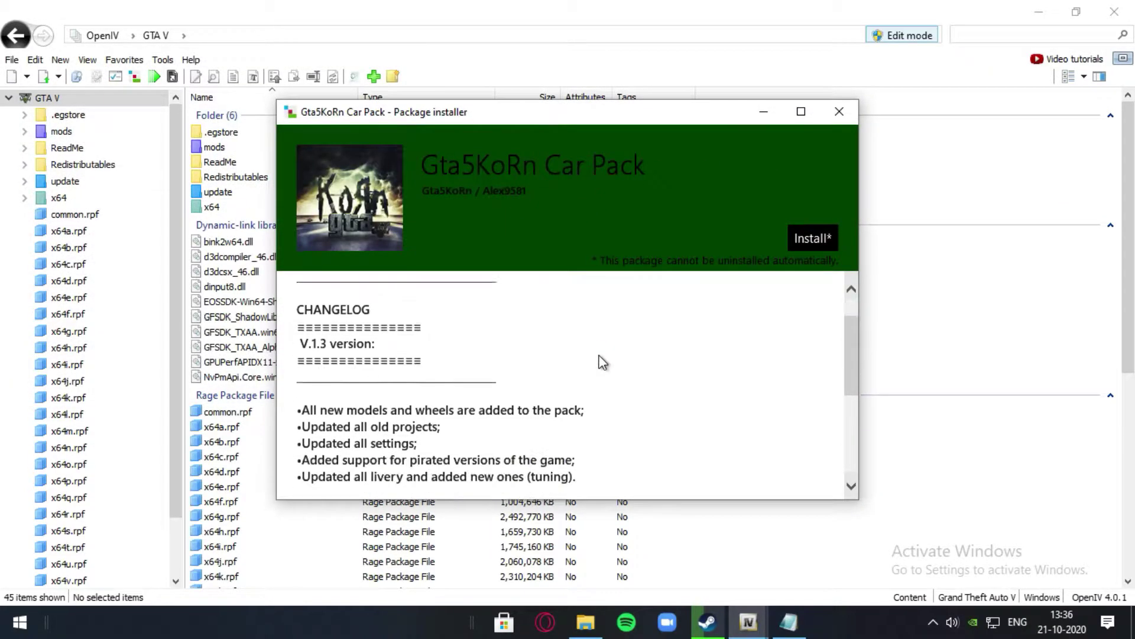
pyautogui.scroll(-4, 602, 362)
pyautogui.scroll(3, 593, 356)
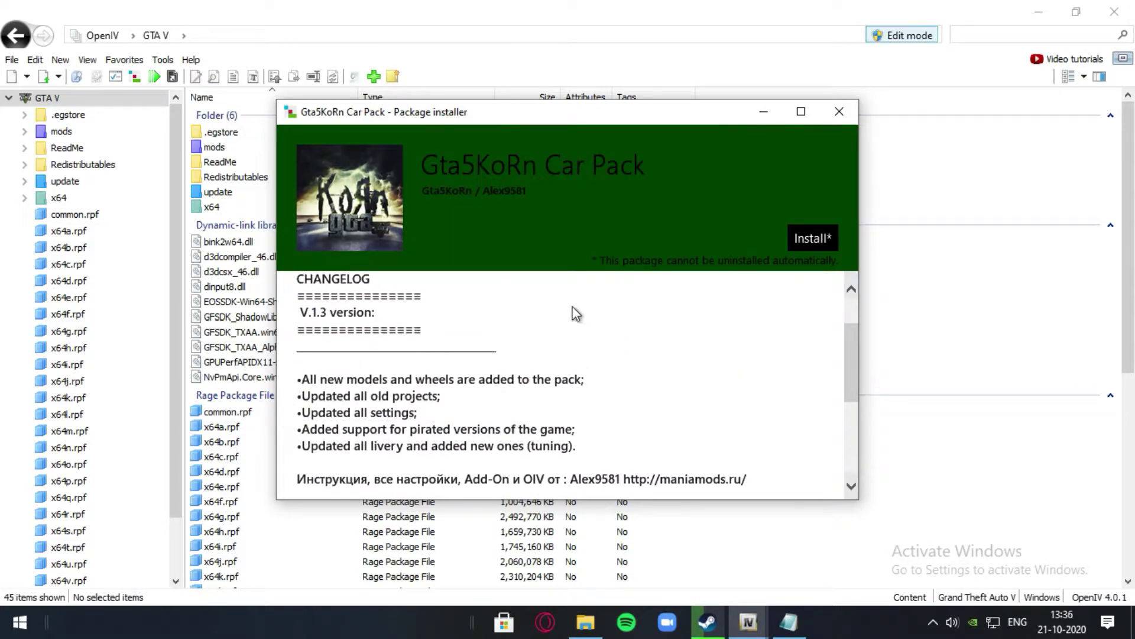
pyautogui.scroll(2, 562, 319)
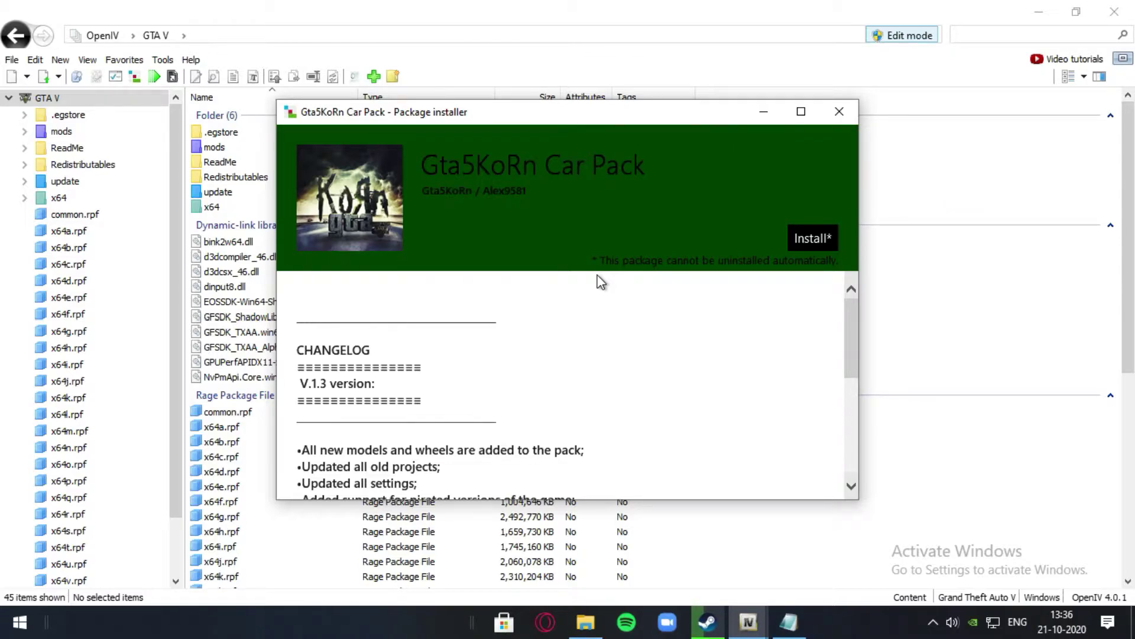
pyautogui.click(805, 240)
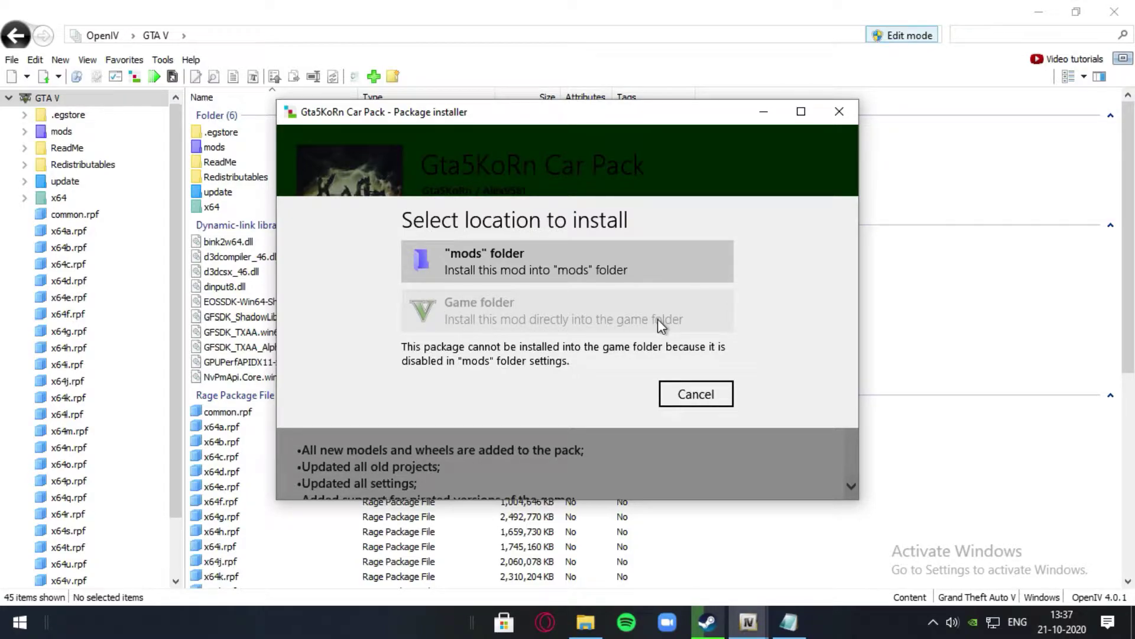
pyautogui.click(445, 256)
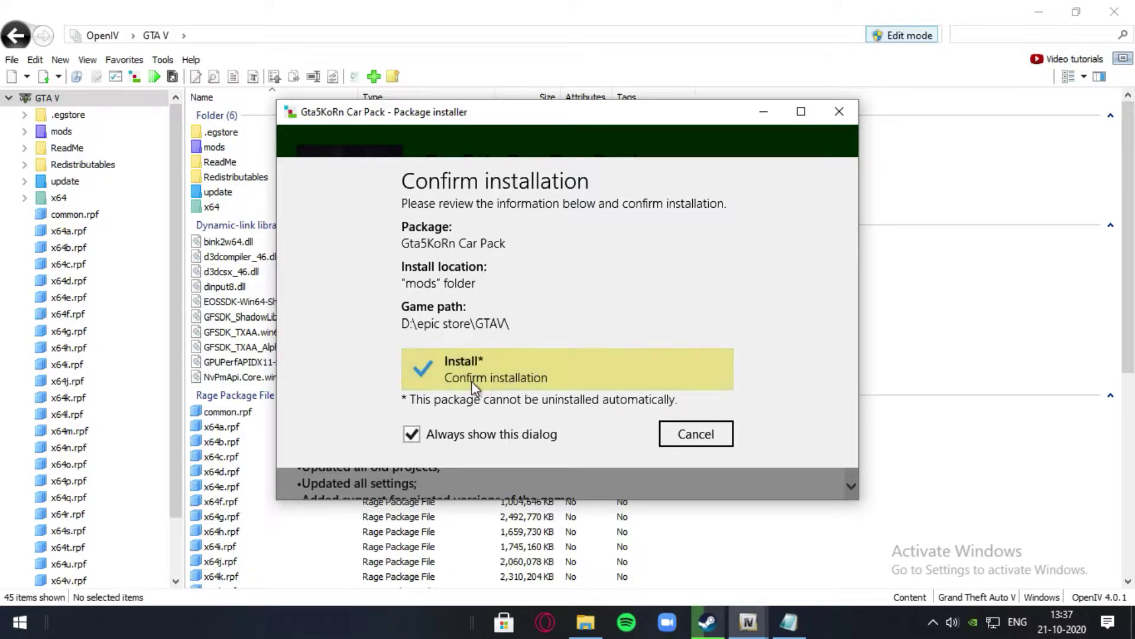
pyautogui.click(423, 385)
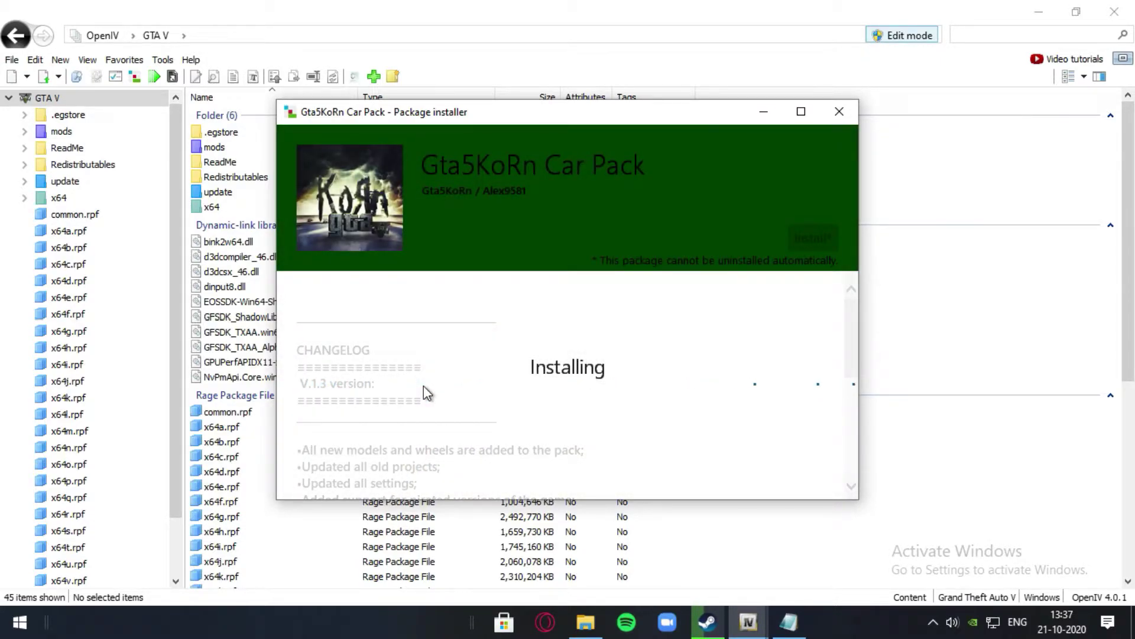
# Step: Read the README's version notes, custom gameconfig requirement, and installation and deinstallation instructions, and close it
pyautogui.click(789, 621)
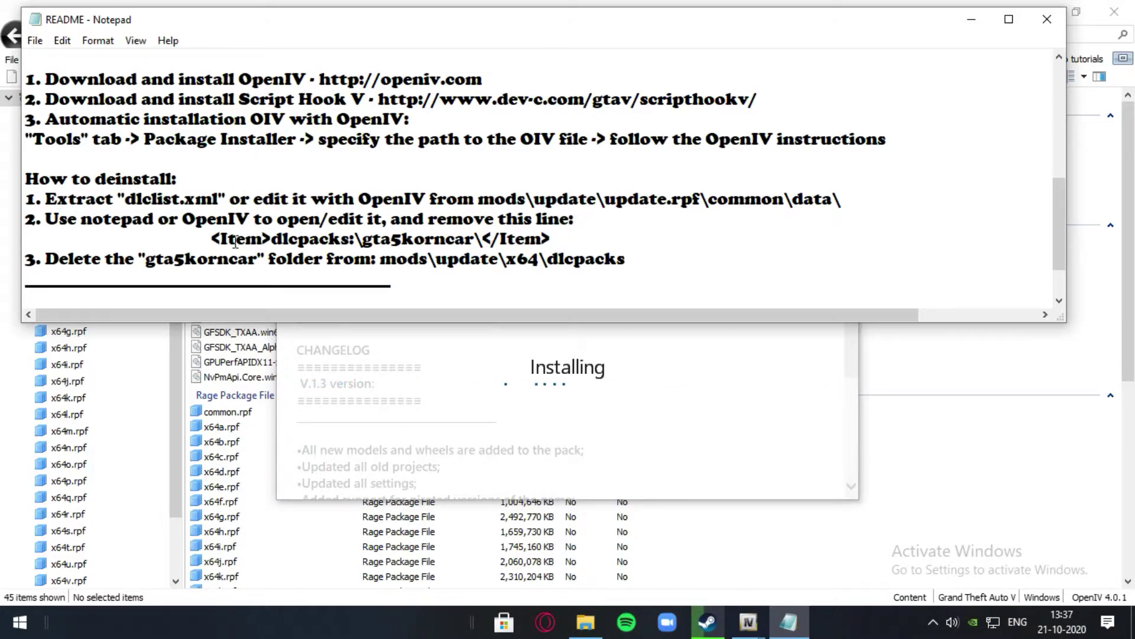
pyautogui.scroll(-1, 300, 240)
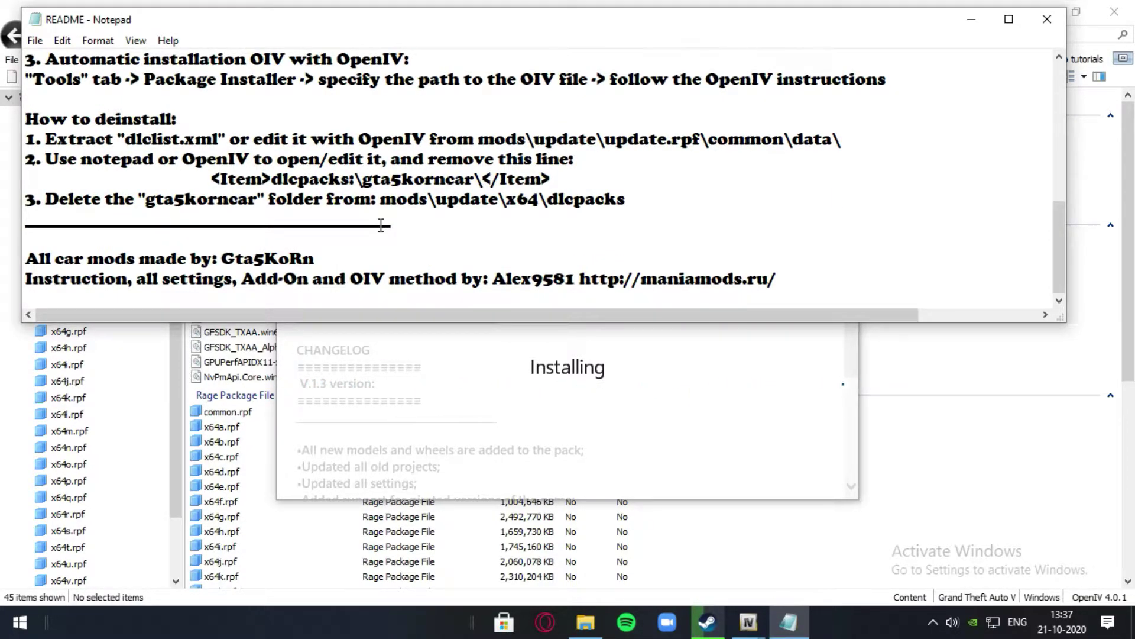
pyautogui.scroll(6, 376, 226)
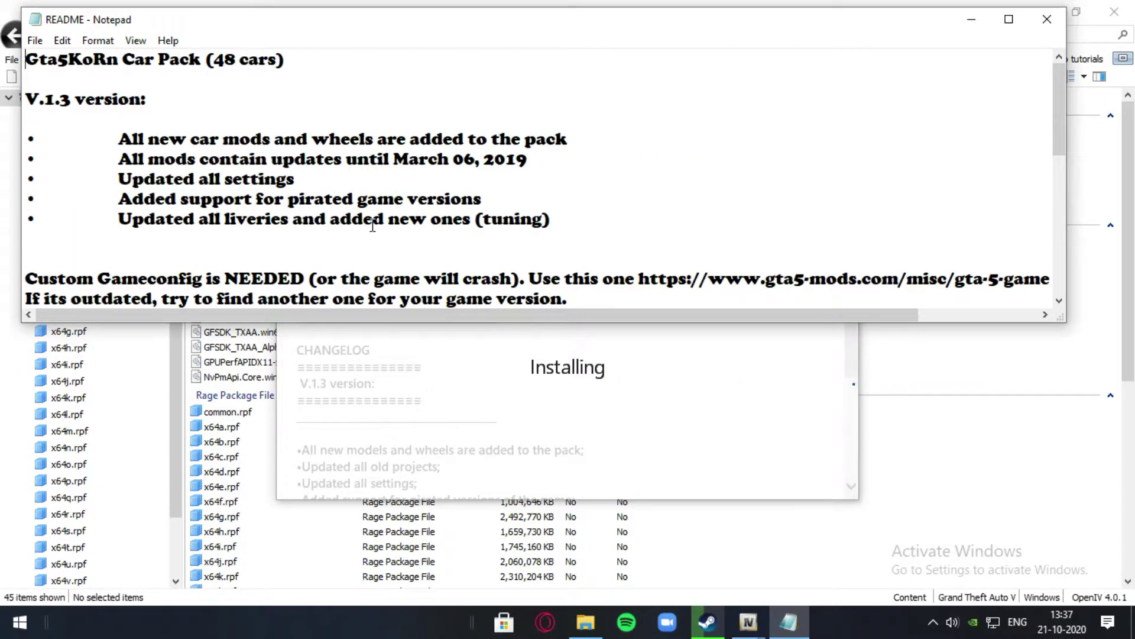
pyautogui.click(304, 56)
pyautogui.moveTo(425, 14); pyautogui.dragTo(460, 52)
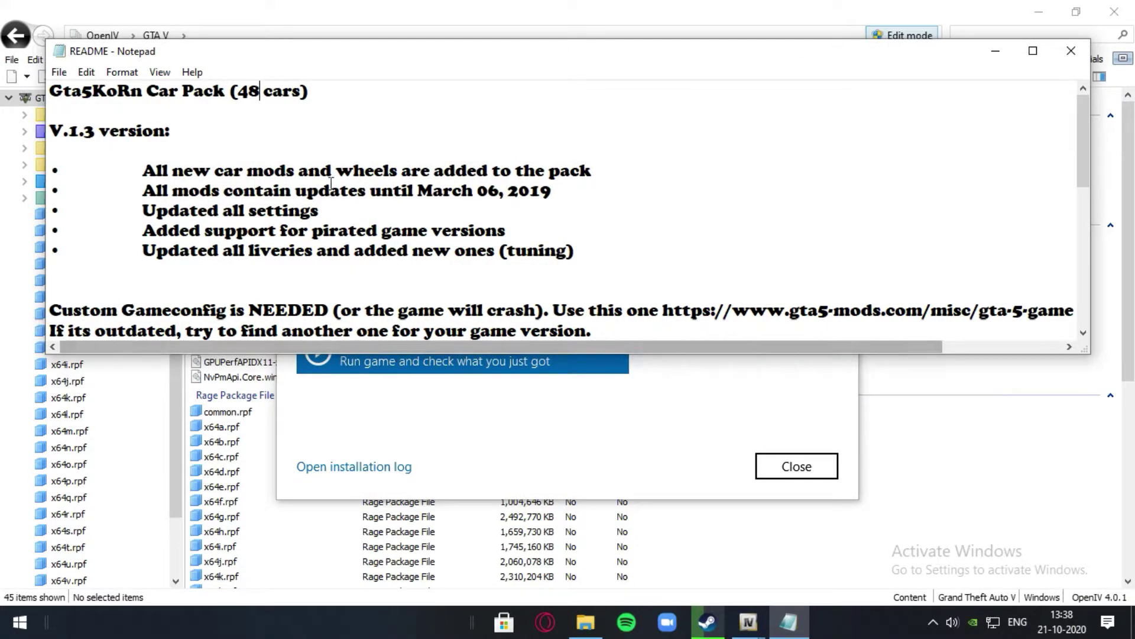
pyautogui.scroll(-2, 350, 187)
pyautogui.scroll(-1, 347, 257)
pyautogui.scroll(-3, 347, 258)
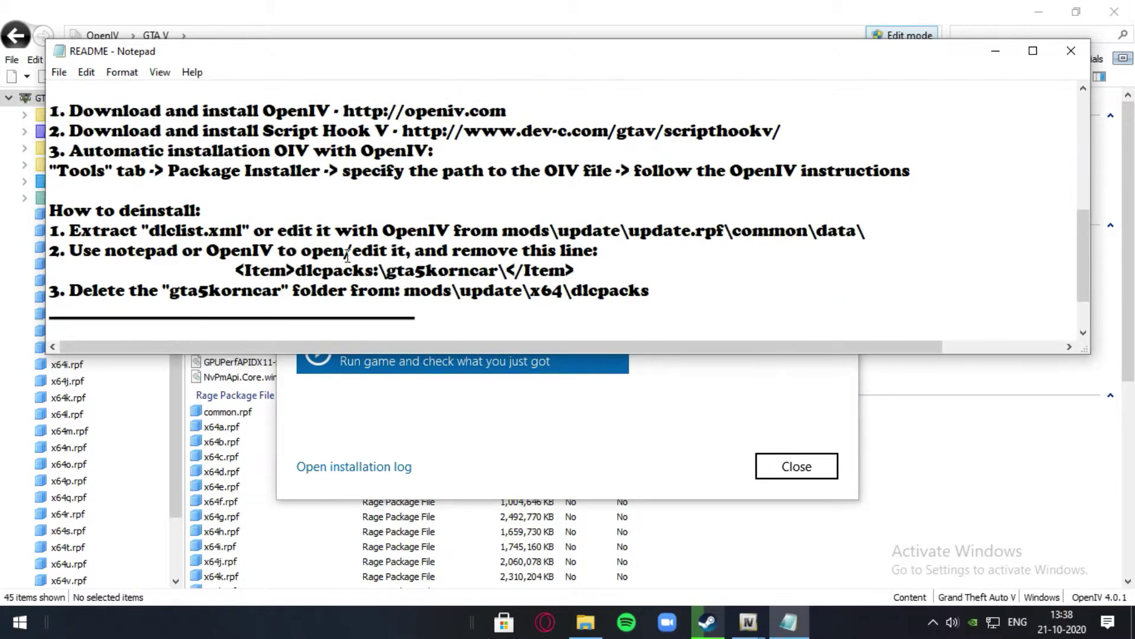
pyautogui.scroll(6, 425, 280)
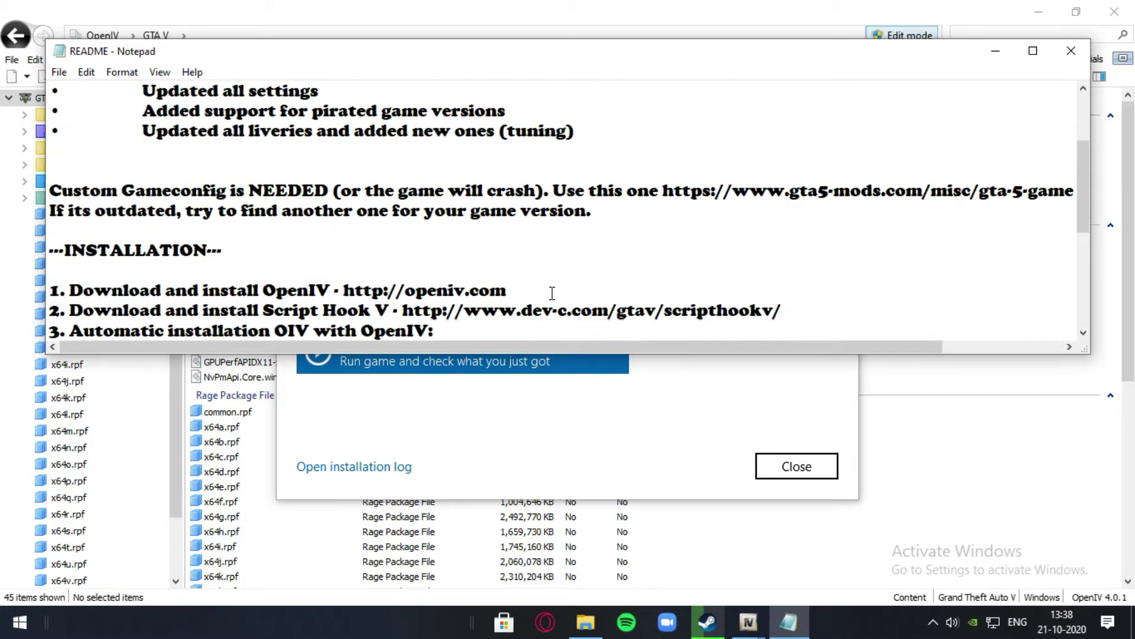
pyautogui.click(1071, 51)
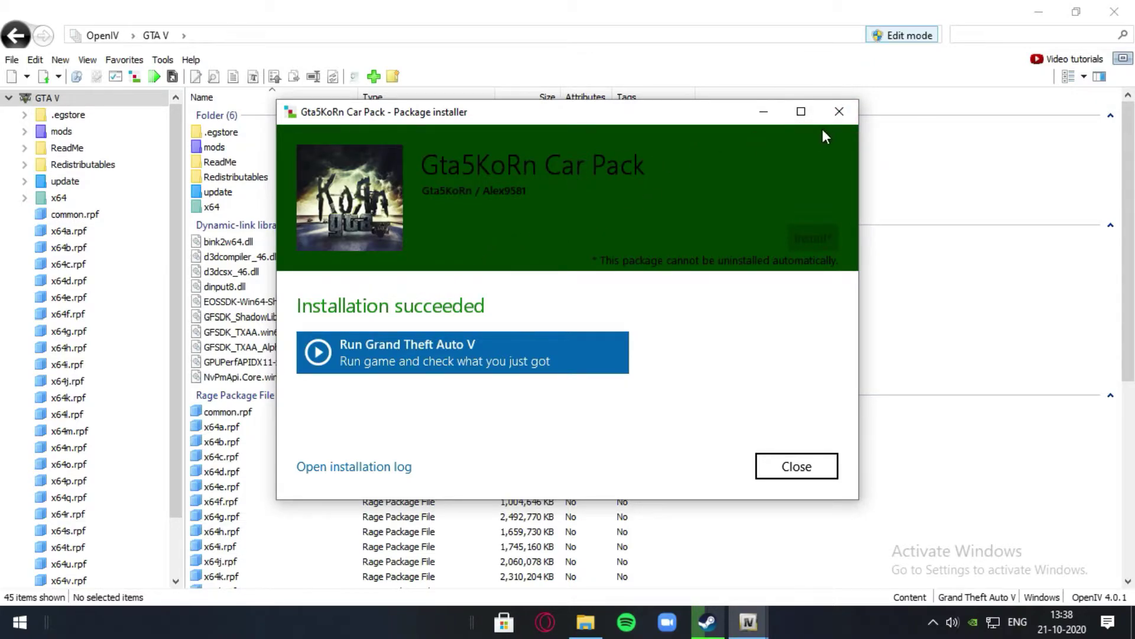
# Step: Put the package installer and OpenIV away and bring up the GTAV game folder beside the desktop files
pyautogui.click(840, 112)
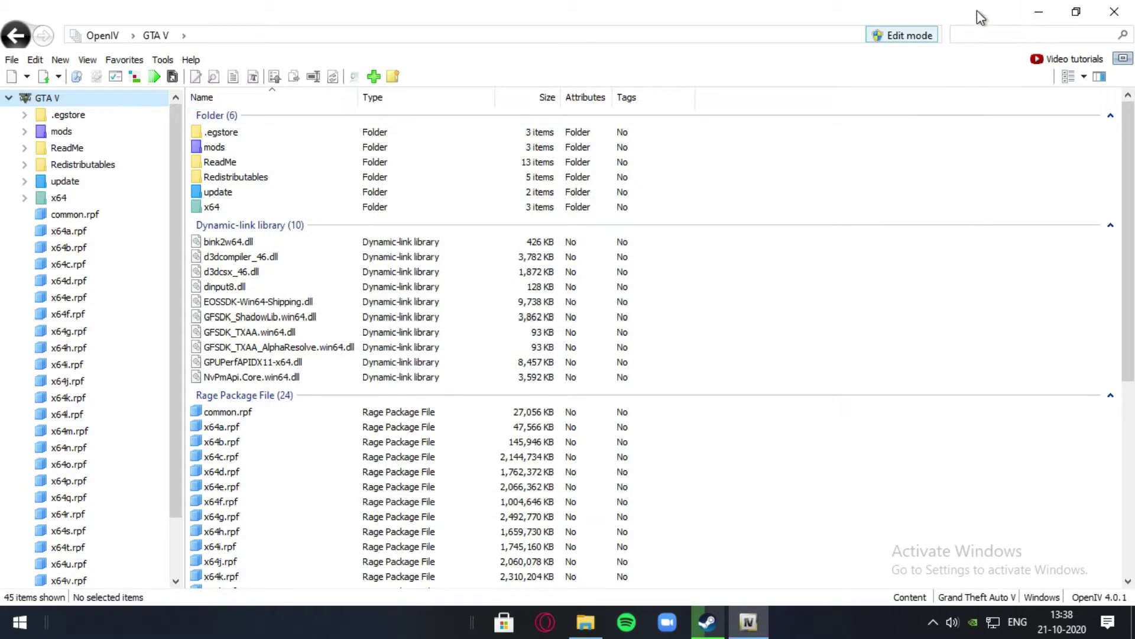
pyautogui.click(1038, 10)
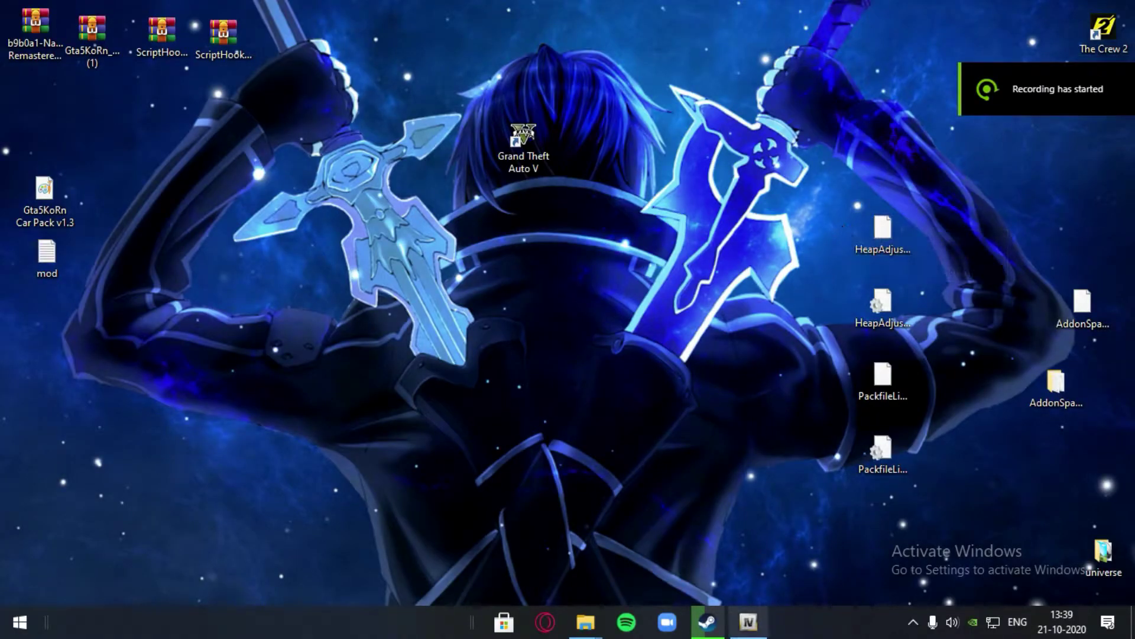
pyautogui.moveTo(589, 630)
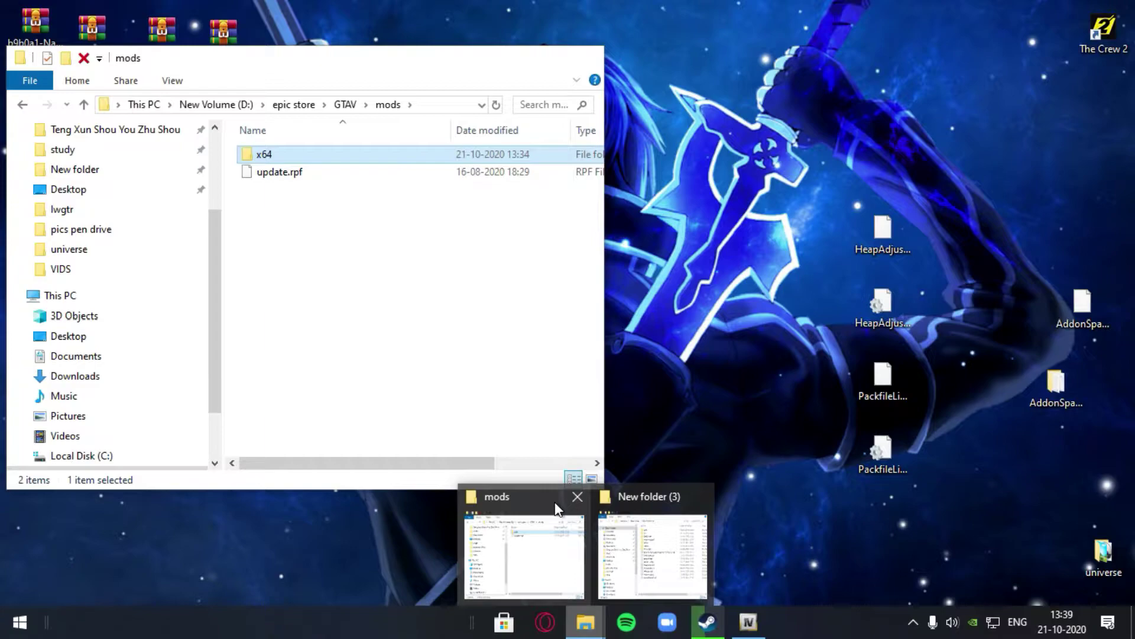
pyautogui.click(556, 503)
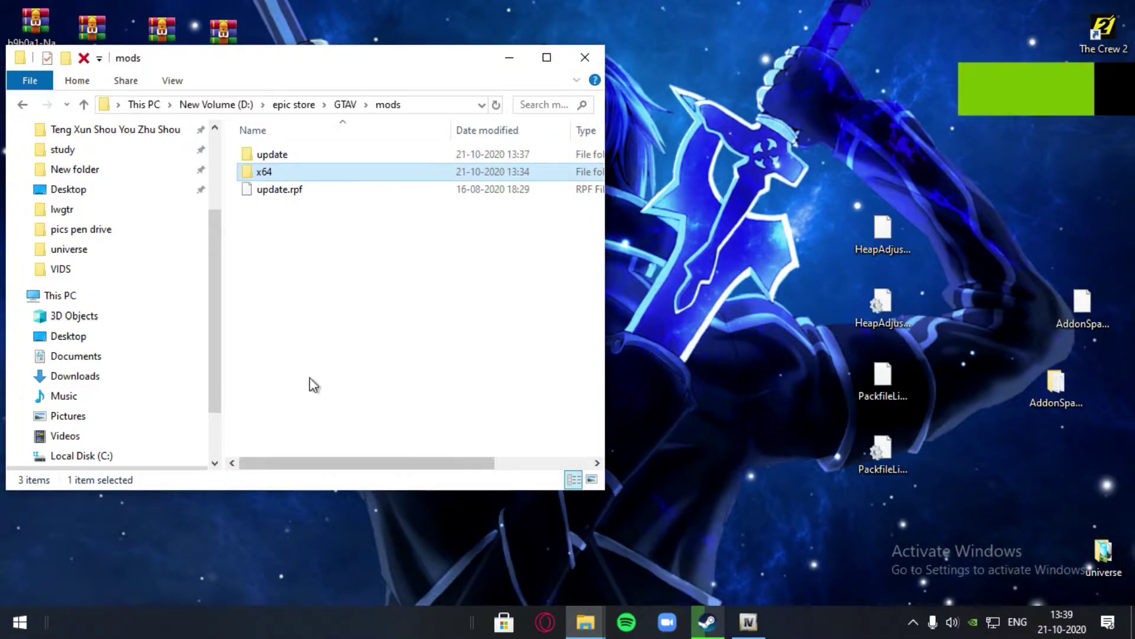
pyautogui.click(88, 106)
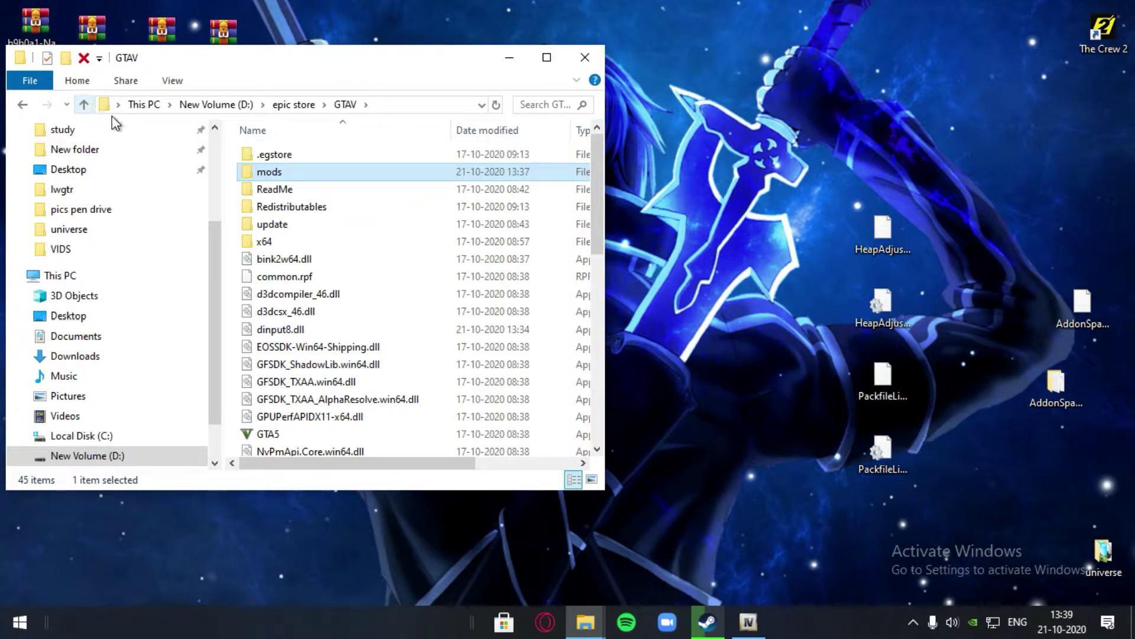
pyautogui.moveTo(351, 62); pyautogui.dragTo(569, 70)
# Step: Copy HeapAdjuster.asi and its configuration settings file from the desktop into the GTAV folder
pyautogui.moveTo(892, 219); pyautogui.dragTo(916, 333)
pyautogui.moveTo(845, 366); pyautogui.dragTo(903, 491)
pyautogui.moveTo(851, 140); pyautogui.dragTo(916, 347)
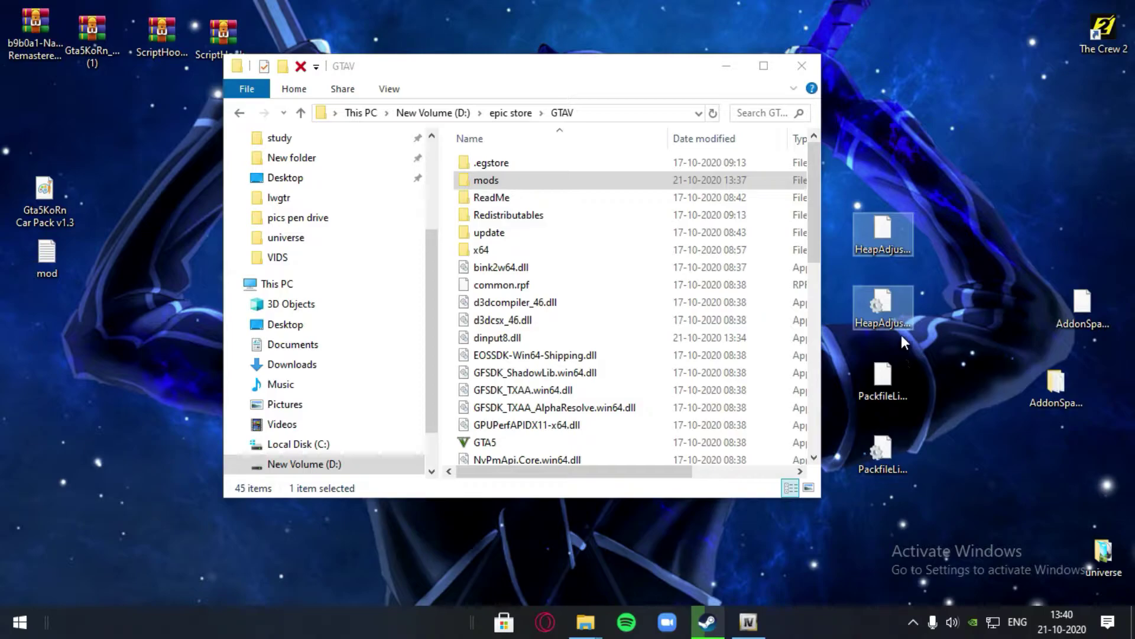
pyautogui.press('super')
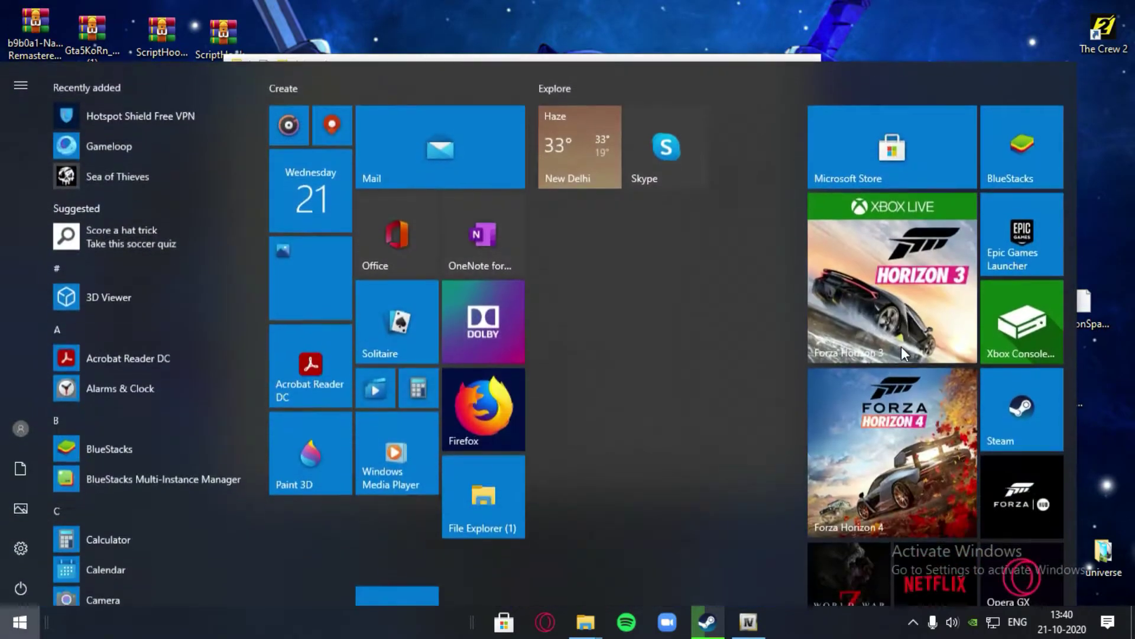
pyautogui.press('super')
pyautogui.moveTo(881, 231); pyautogui.dragTo(545, 304)
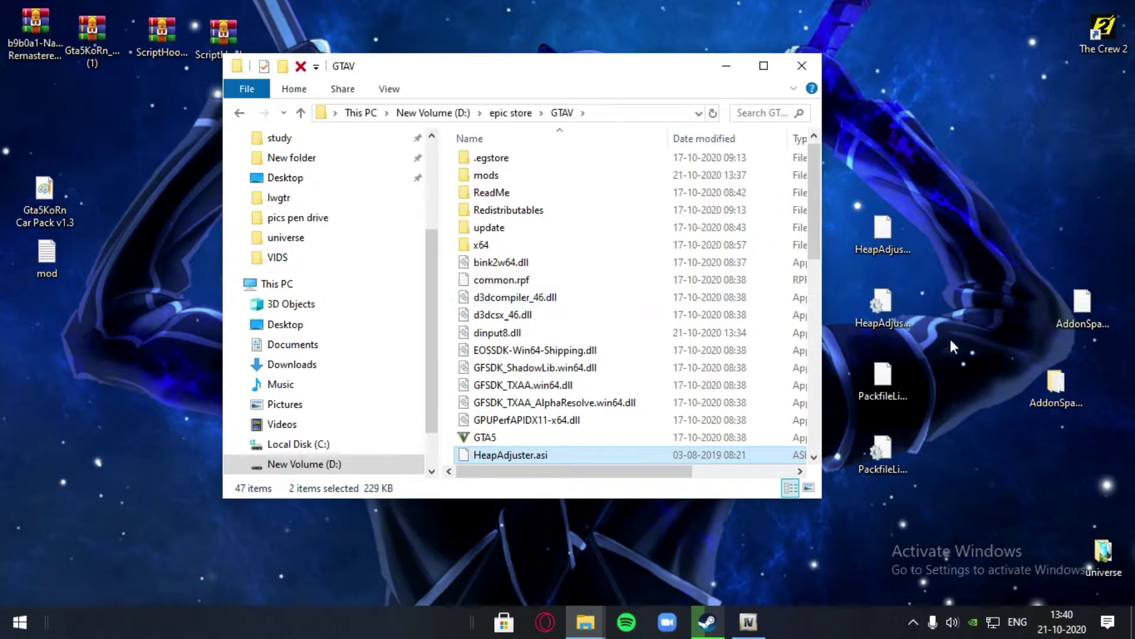
# Step: Copy PackfileLimitAdjuster.asi and its configuration file from the desktop into the GTAV folder
pyautogui.moveTo(943, 354); pyautogui.dragTo(879, 460)
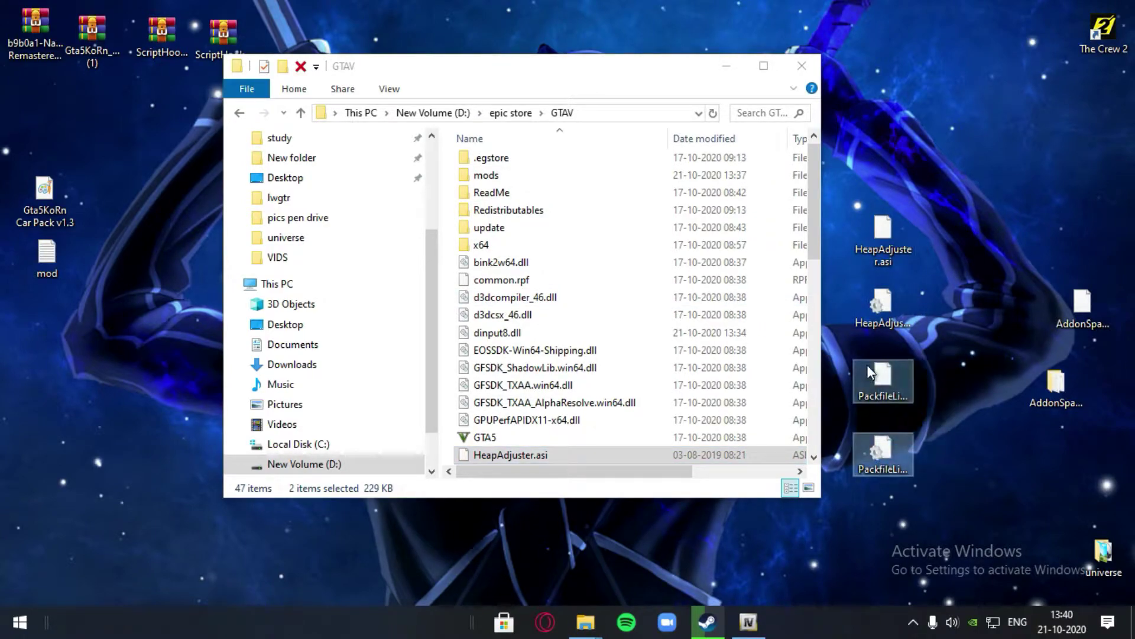
pyautogui.moveTo(885, 384); pyautogui.dragTo(548, 308)
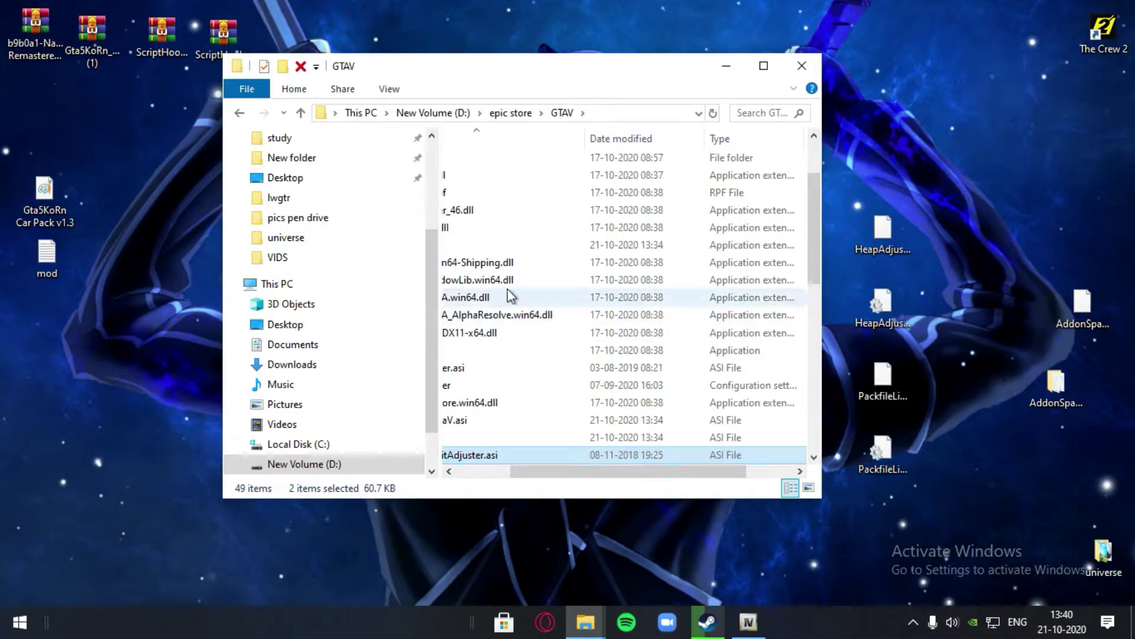
pyautogui.scroll(2, 702, 347)
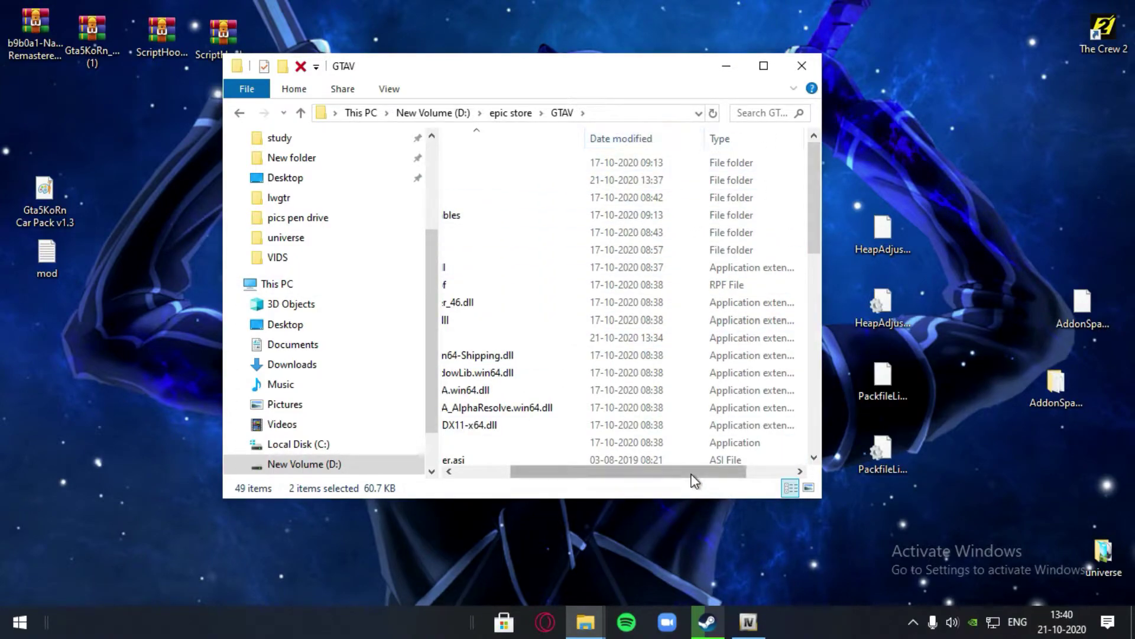
# Step: Move the ScriptHookVDotNet and ScriptHookV_1.0.2060.1 archives below the mod file on the desktop and open the ScriptHookV archive beside the GTAV folder
pyautogui.moveTo(163, 36); pyautogui.dragTo(89, 337)
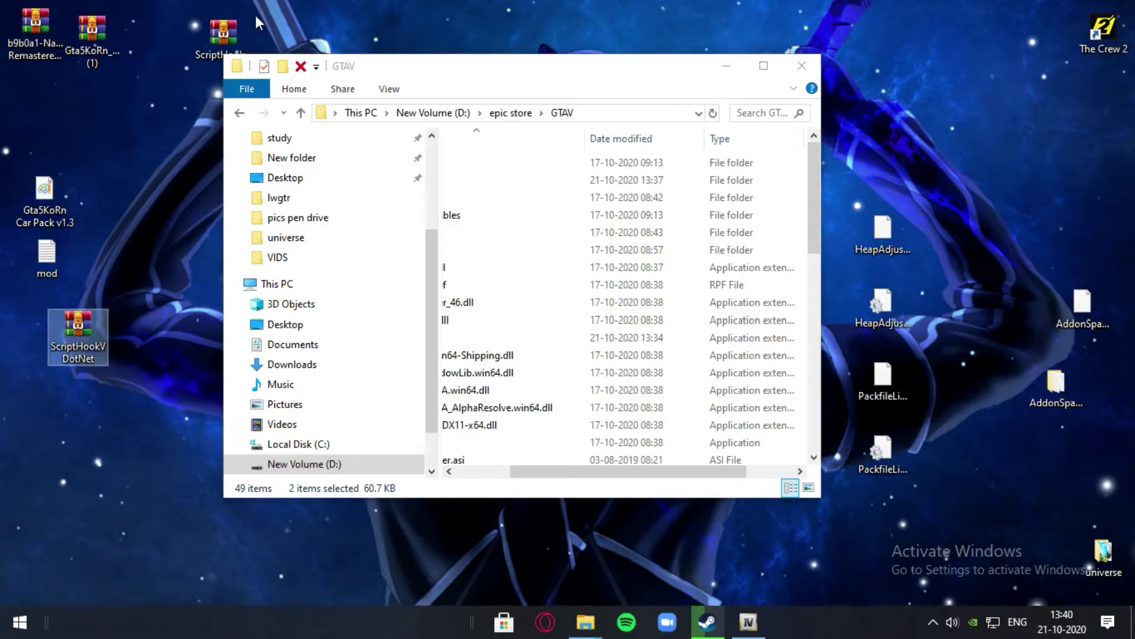
pyautogui.moveTo(224, 36); pyautogui.dragTo(139, 325)
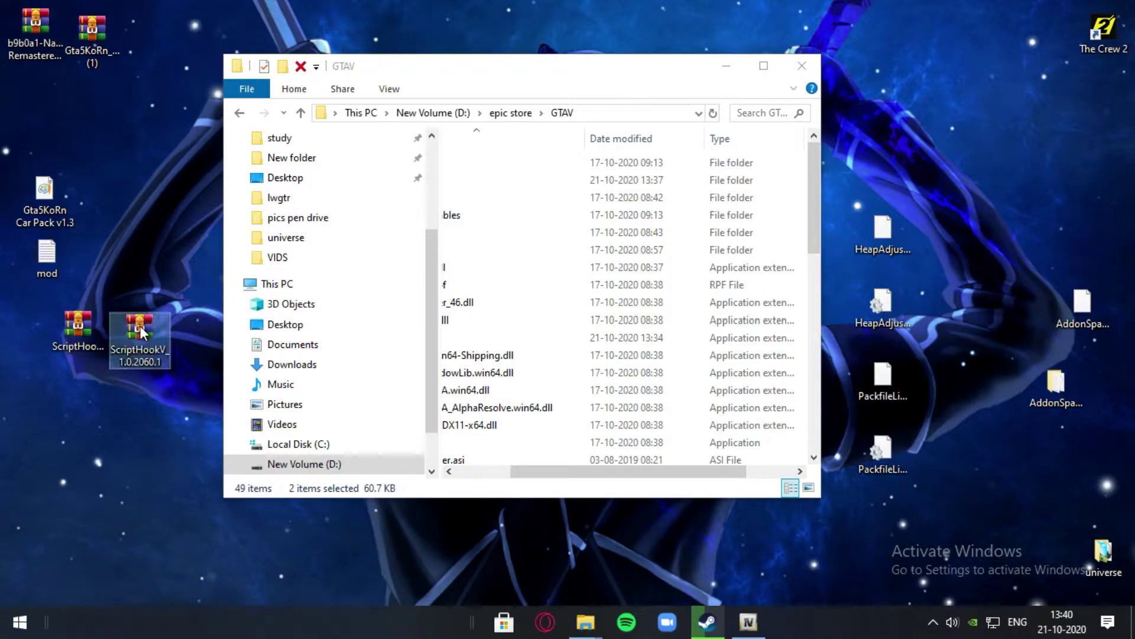
pyautogui.doubleClick(139, 325)
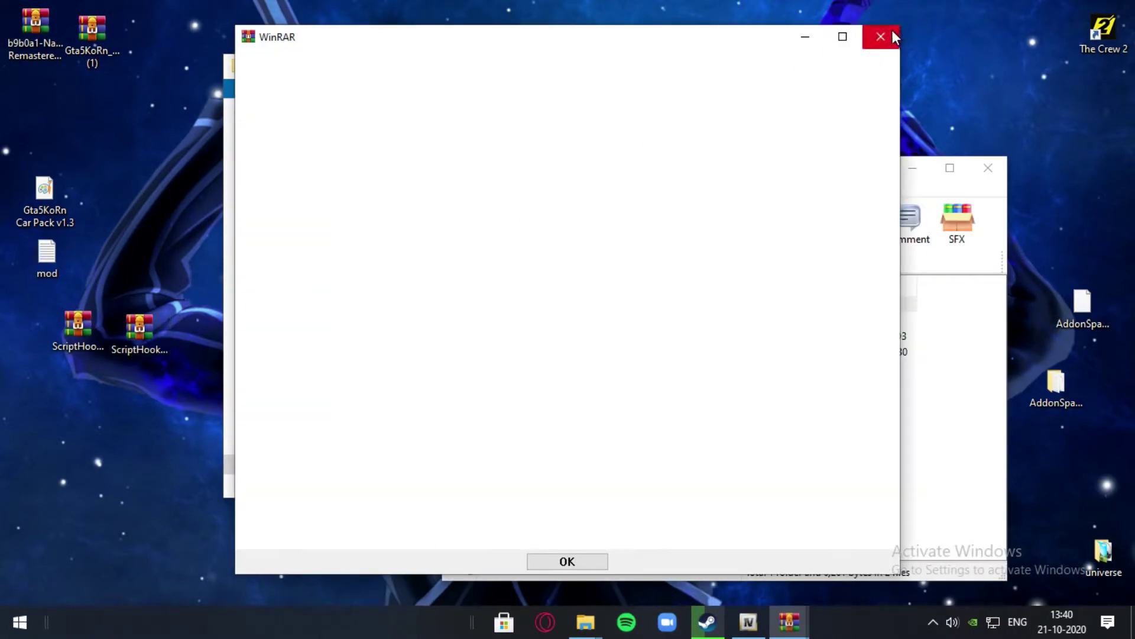
pyautogui.click(892, 35)
pyautogui.click(464, 319)
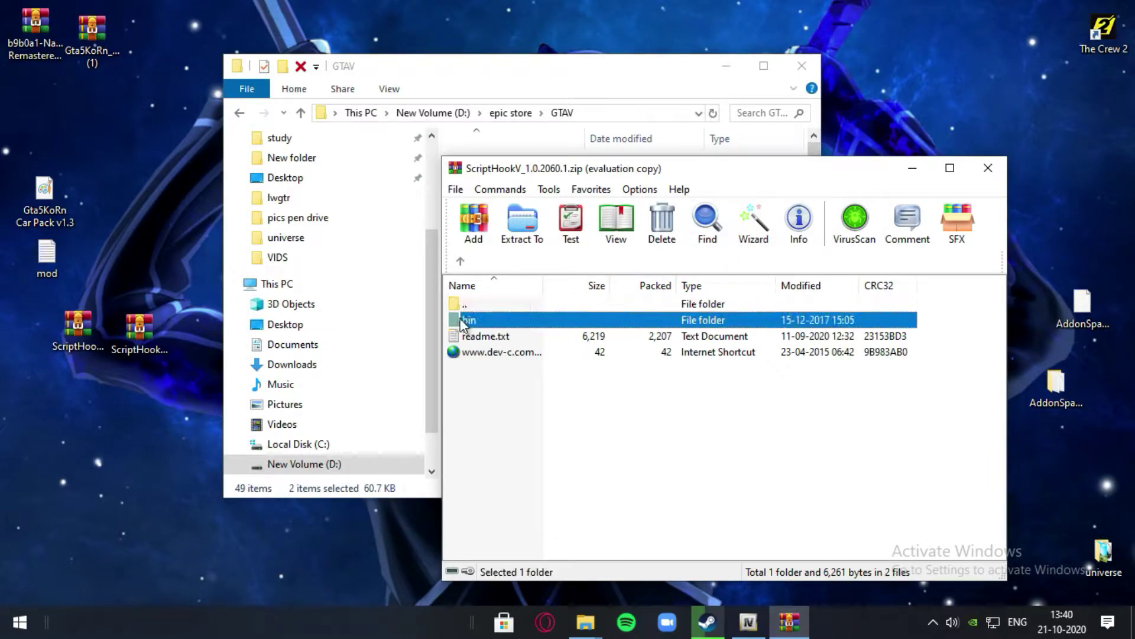
pyautogui.moveTo(594, 172); pyautogui.dragTo(827, 172)
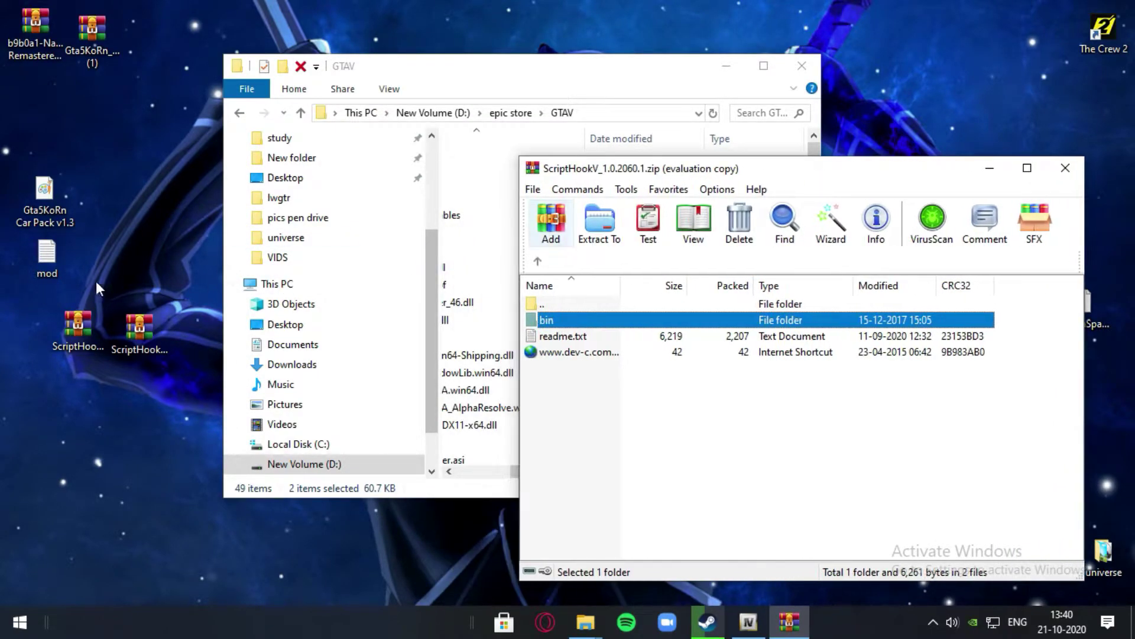
# Step: Open the bin folder in the ScriptHookV archive and move the ScriptHookV_1.0.2060.1 desktop icon away from the ScriptHookVDotNet one
pyautogui.doubleClick(547, 319)
pyautogui.click(130, 329)
pyautogui.moveTo(126, 330); pyautogui.dragTo(169, 242)
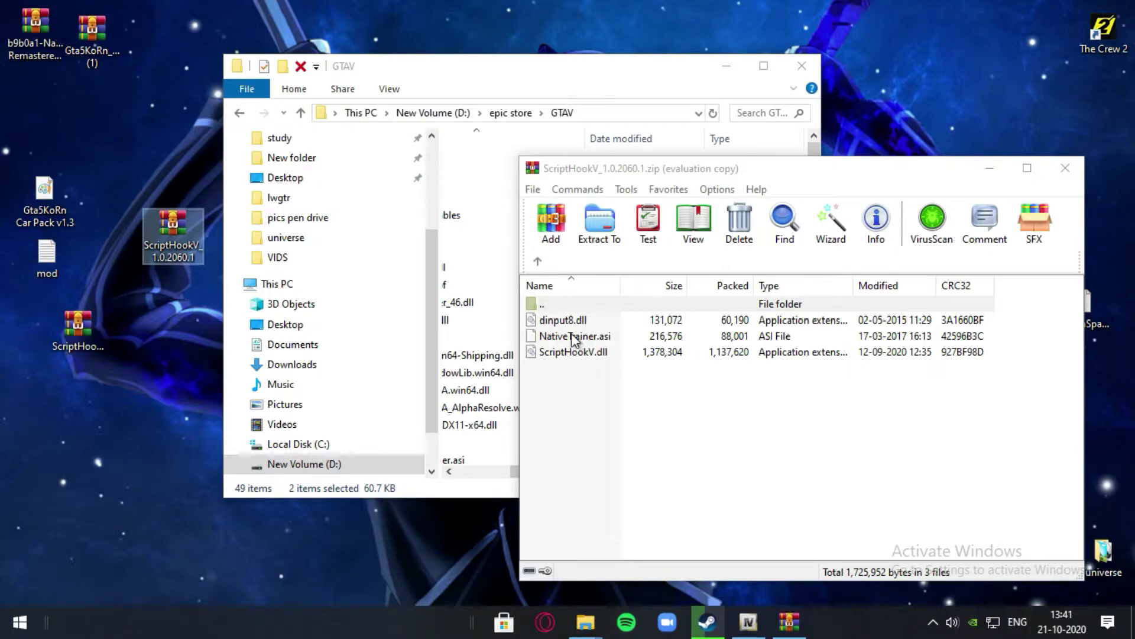
# Step: Copy dinput8.dll and ScriptHookV.dll from the archive's bin folder into the GTAV folder, replacing the existing dinput8.dll
pyautogui.click(562, 356)
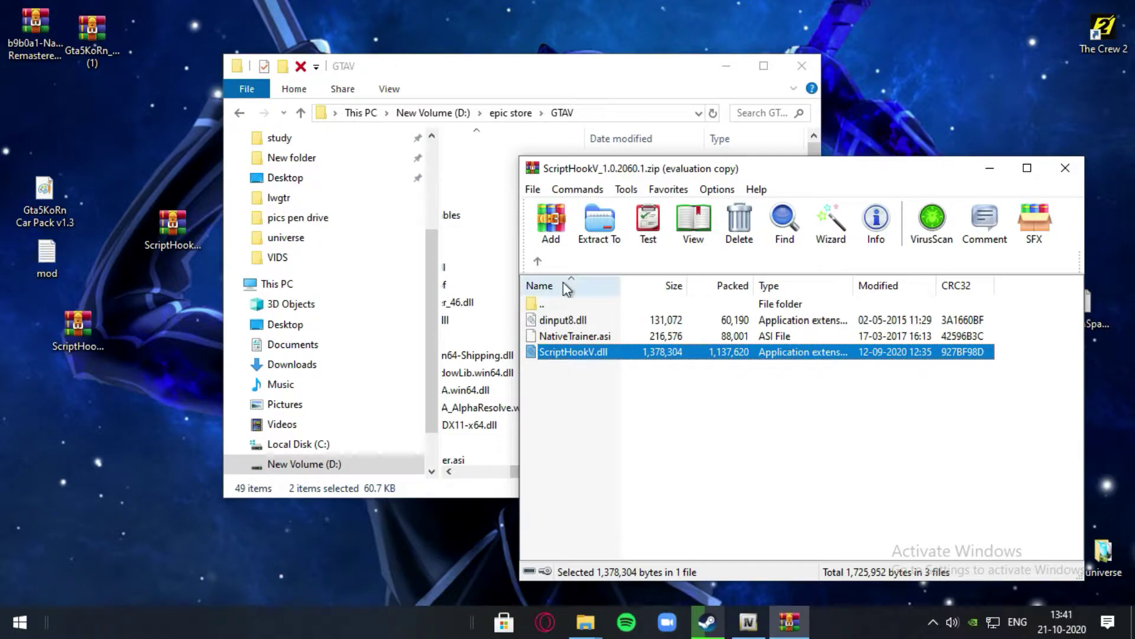
pyautogui.keyDown('ctrl'); pyautogui.click(556, 320); pyautogui.keyUp('ctrl')
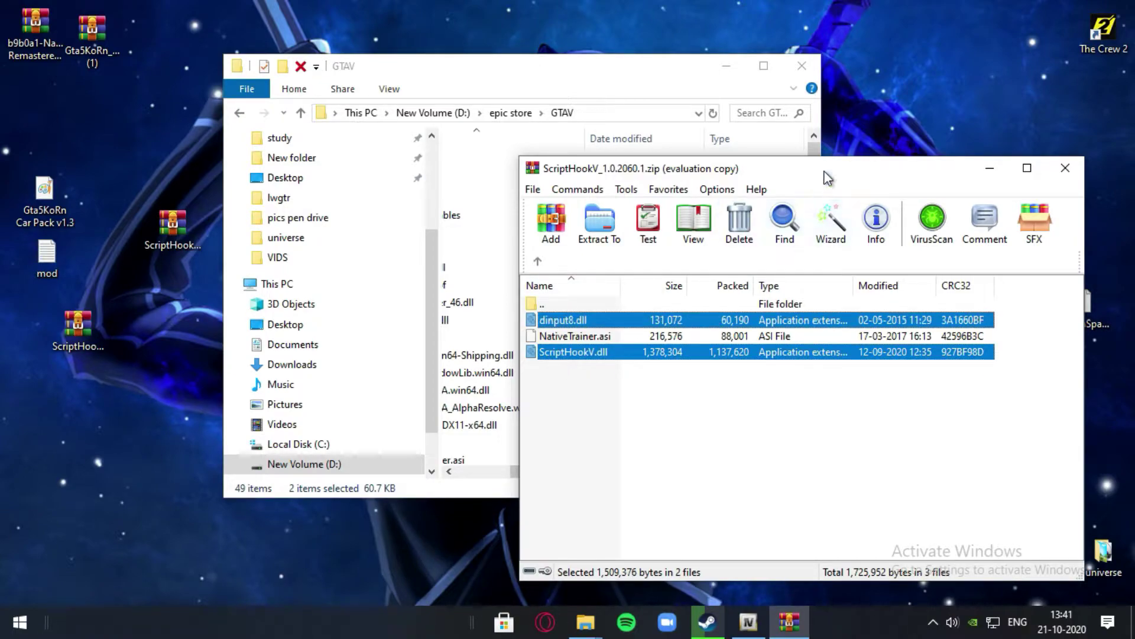
pyautogui.moveTo(814, 168); pyautogui.dragTo(1036, 127)
pyautogui.moveTo(692, 74); pyautogui.dragTo(2, 24)
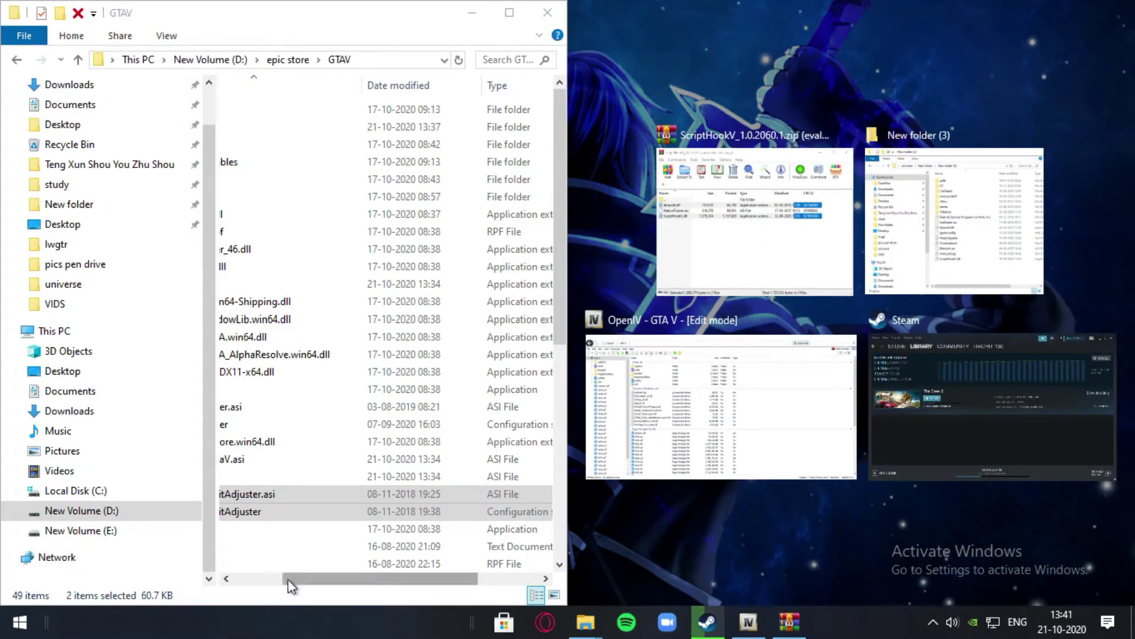
pyautogui.click(286, 579)
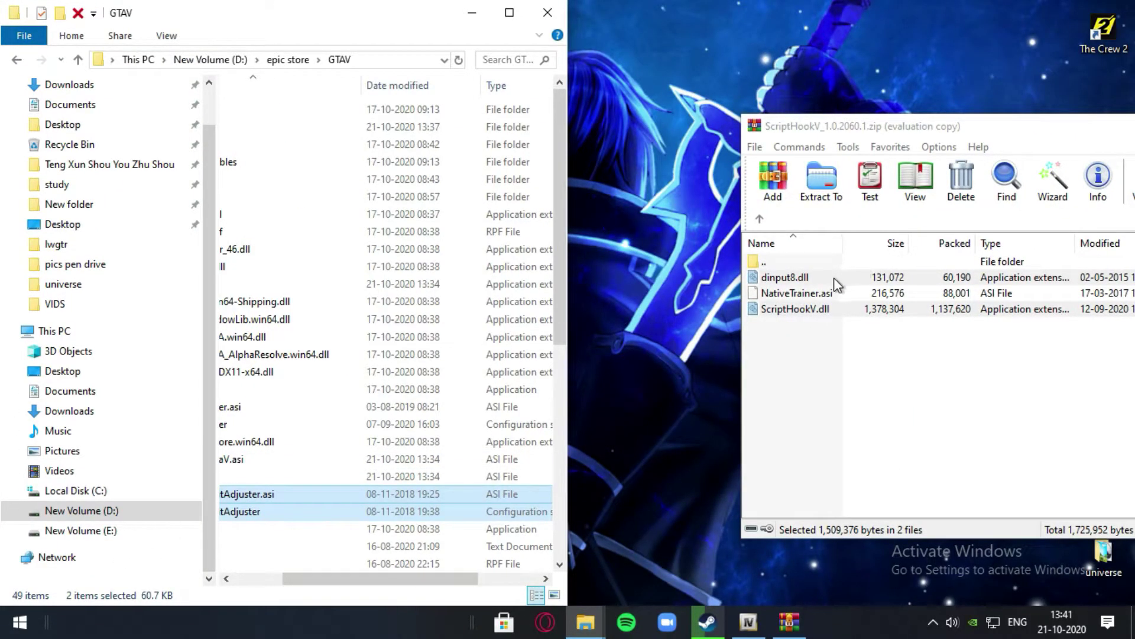
pyautogui.moveTo(834, 278); pyautogui.dragTo(574, 310)
pyautogui.moveTo(426, 353); pyautogui.dragTo(423, 361)
pyautogui.click(408, 579)
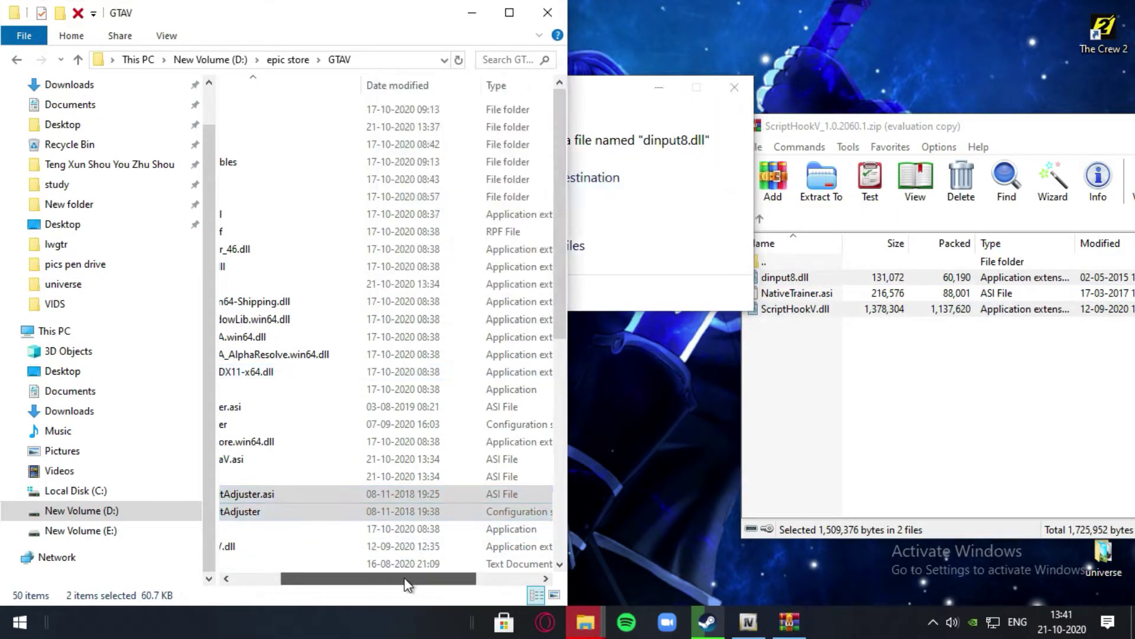
pyautogui.click(614, 89)
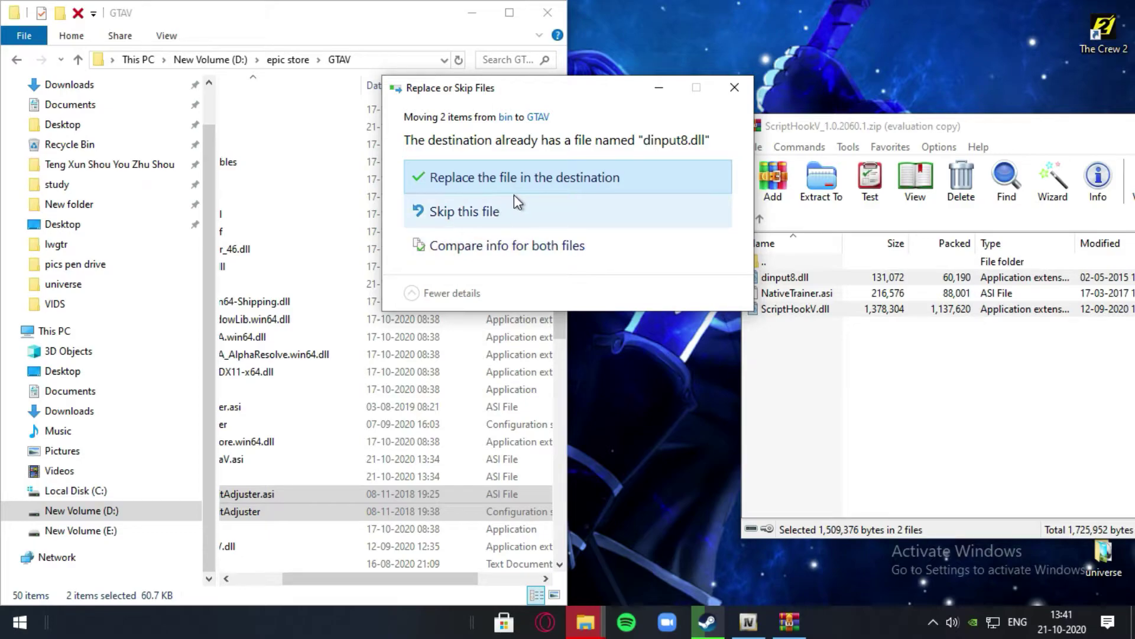
pyautogui.click(500, 189)
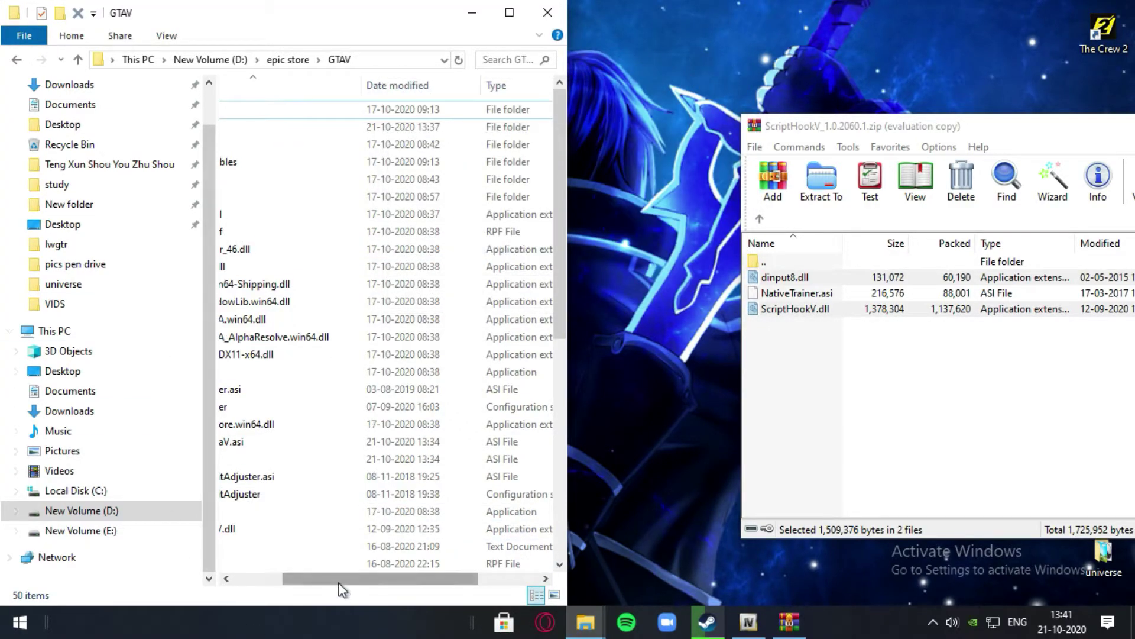
# Step: Look through the GTAV folder's file names for the copied ScriptHookV.dll and dinput8.dll
pyautogui.click(282, 561)
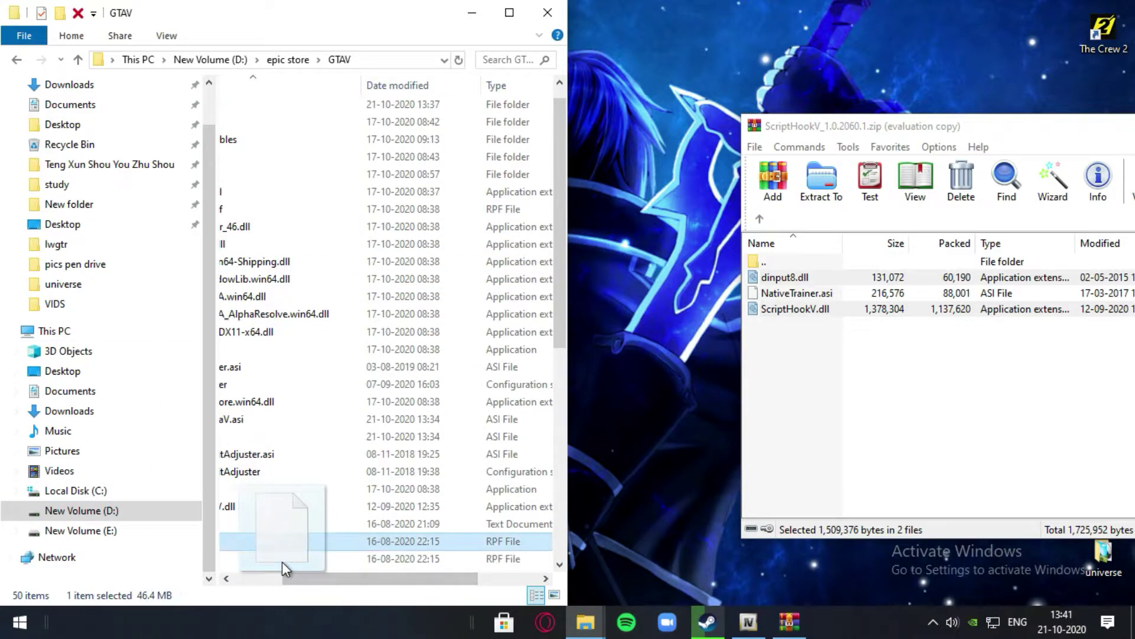
pyautogui.moveTo(318, 580); pyautogui.dragTo(243, 576)
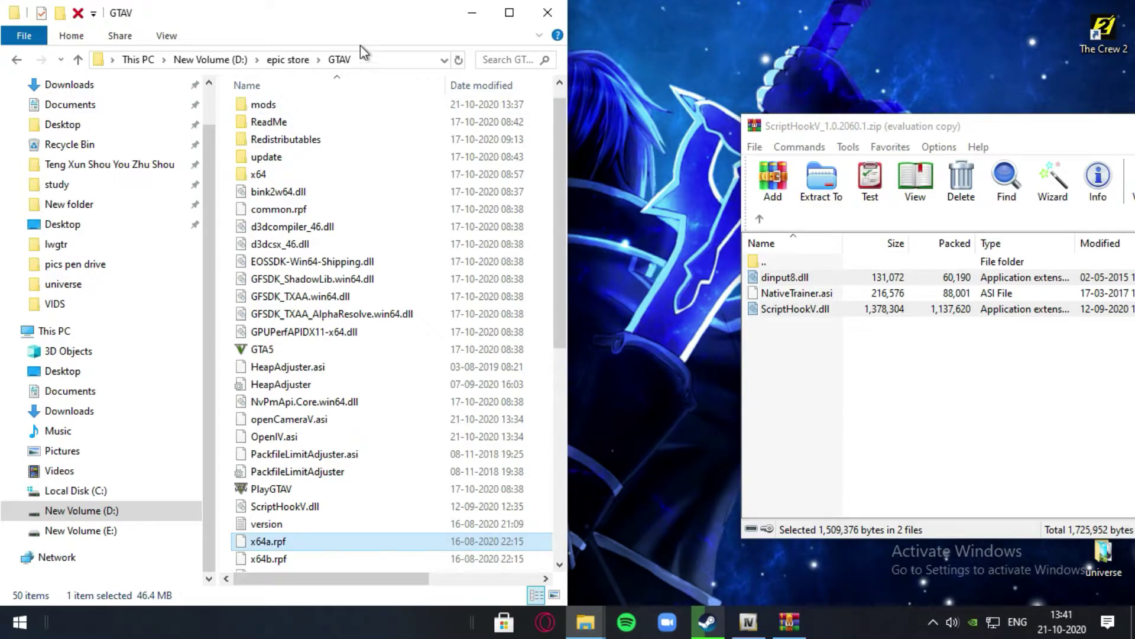
pyautogui.scroll(-6, 284, 330)
pyautogui.scroll(6, 278, 335)
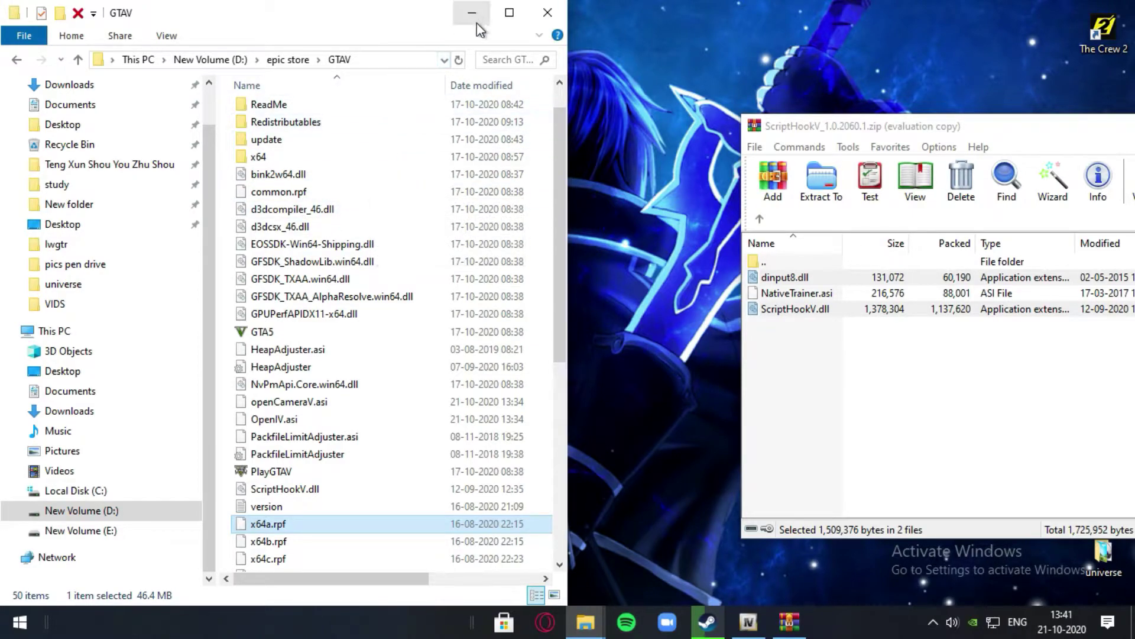
pyautogui.scroll(-7, 432, 315)
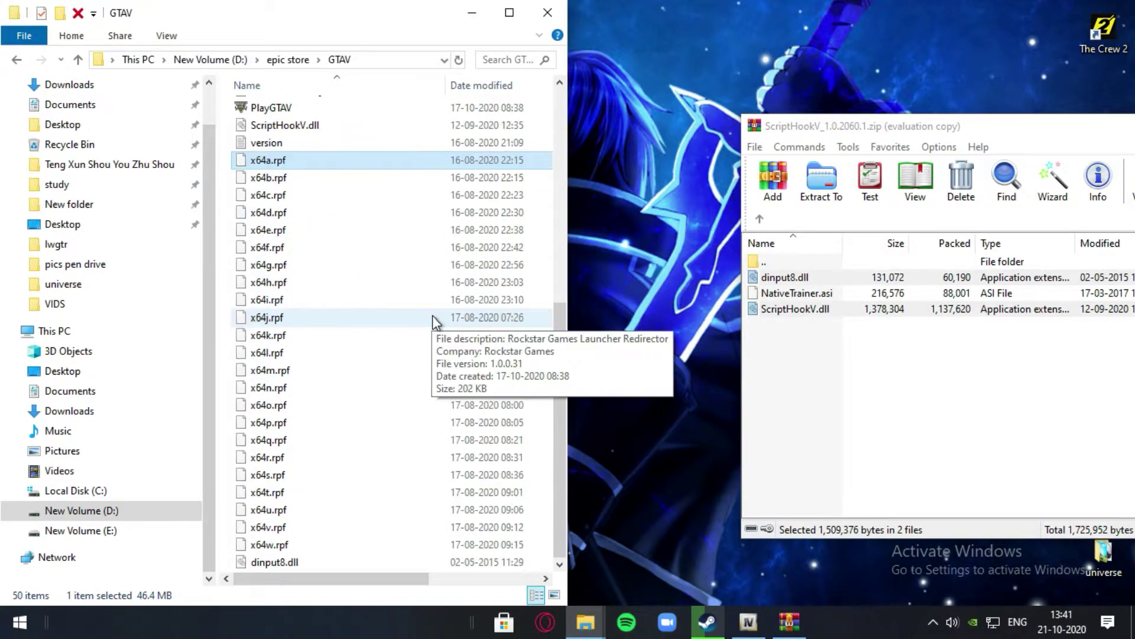
pyautogui.scroll(2, 367, 461)
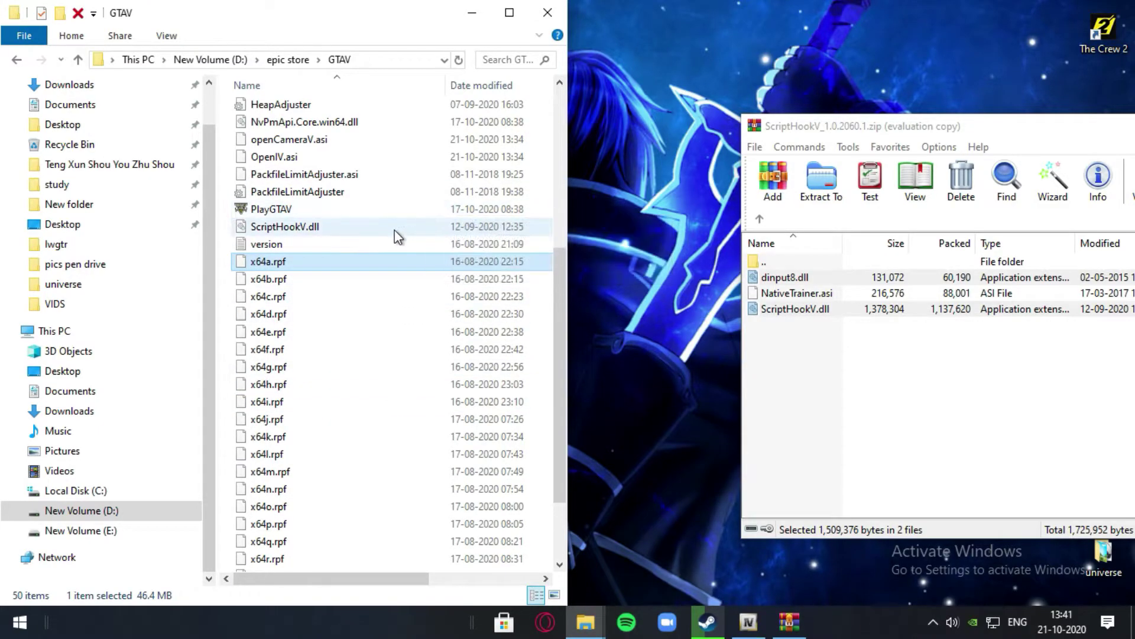
# Step: Minimize the GTAV folder, open the ScriptHookVDotNet archive from the desktop and close the ScriptHookV_1.0.2060.1 archive window
pyautogui.click(473, 13)
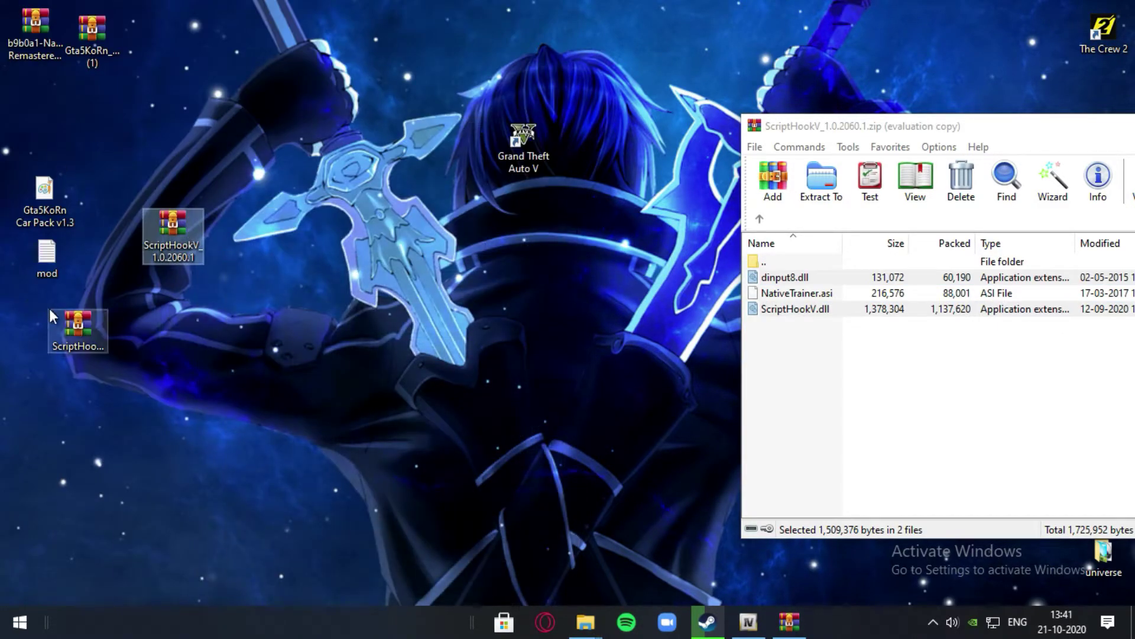
pyautogui.doubleClick(66, 331)
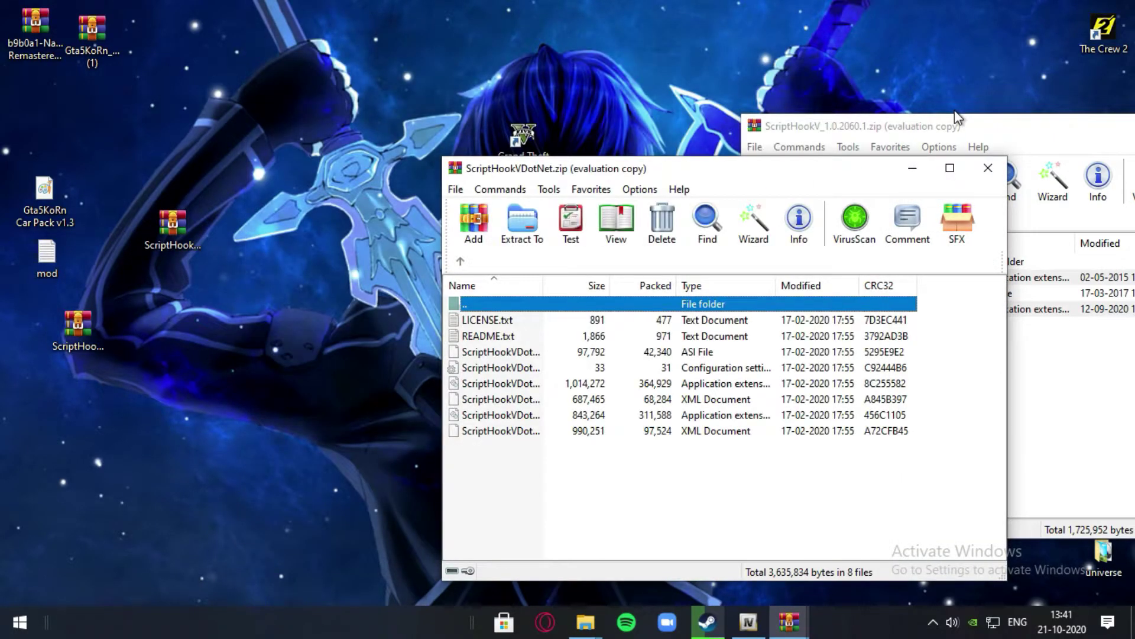
pyautogui.moveTo(959, 126); pyautogui.dragTo(805, 136)
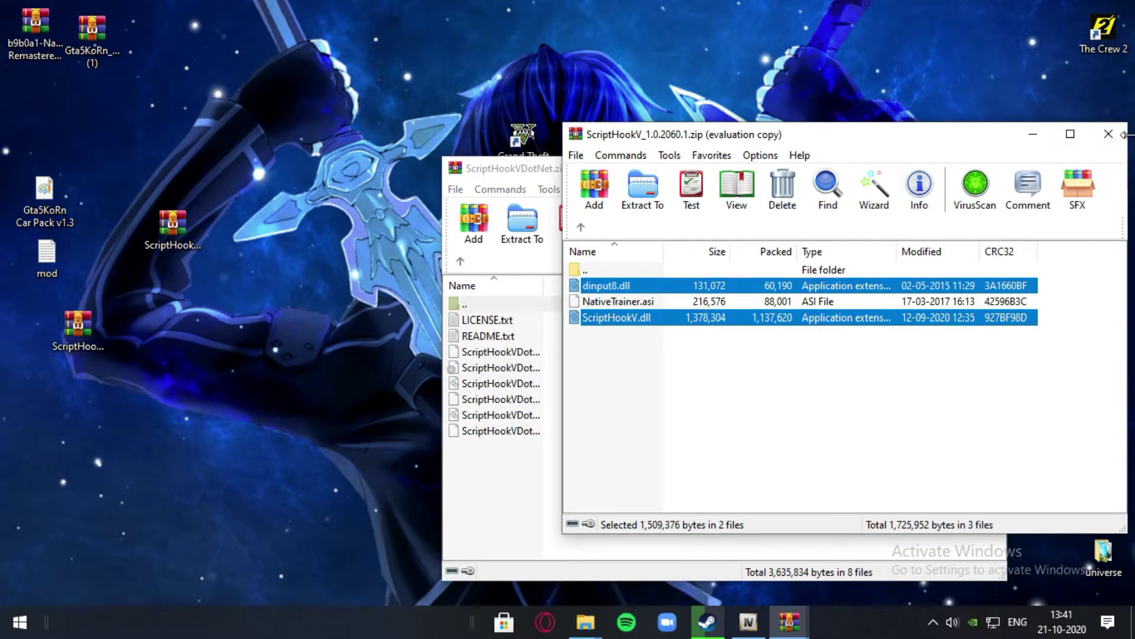
pyautogui.click(1108, 134)
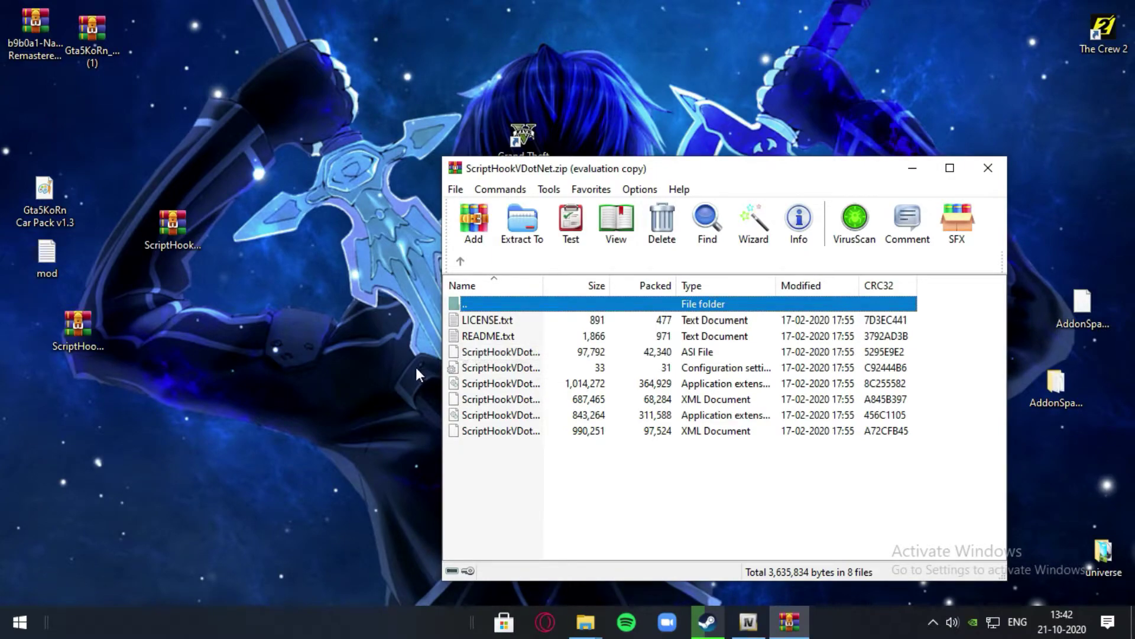
# Step: Copy the six ScriptHookVDotNet files (ASI, configuration settings, two DLLs and two XML documents) from the archive into the GTAV folder
pyautogui.click(486, 472)
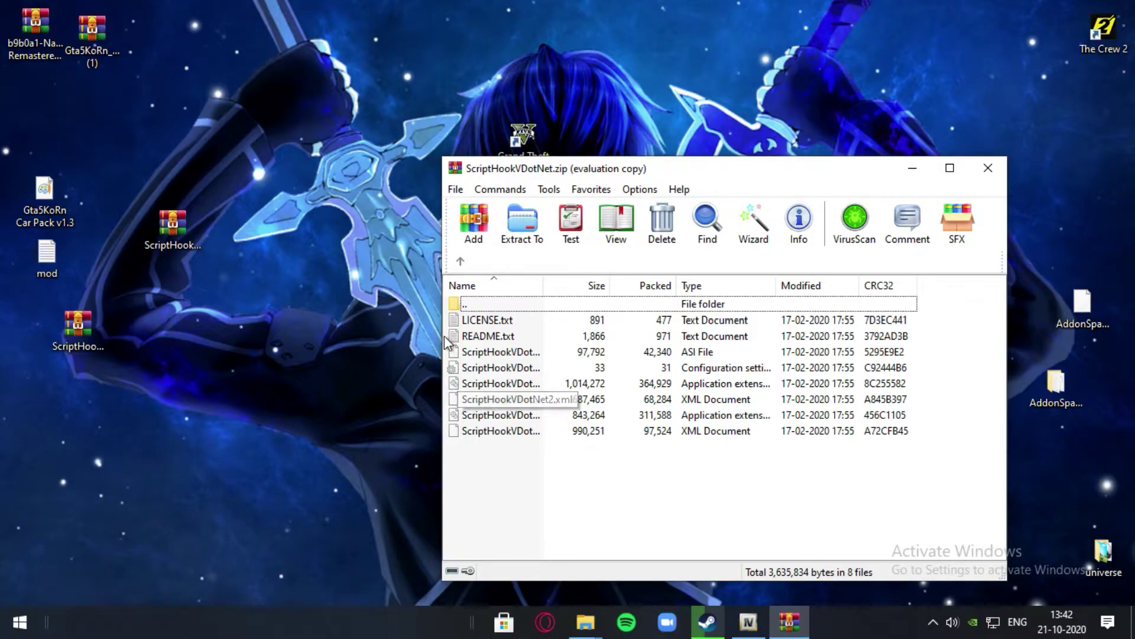
pyautogui.click(472, 353)
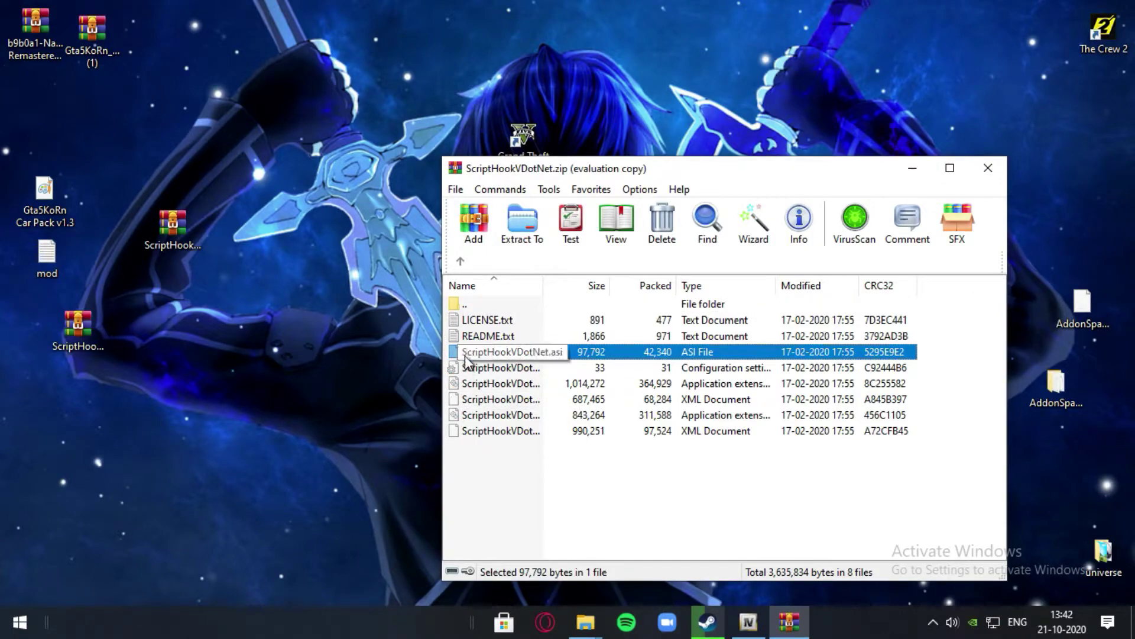
pyautogui.click(467, 366)
pyautogui.keyDown('ctrl'); pyautogui.click(471, 352); pyautogui.keyUp('ctrl')
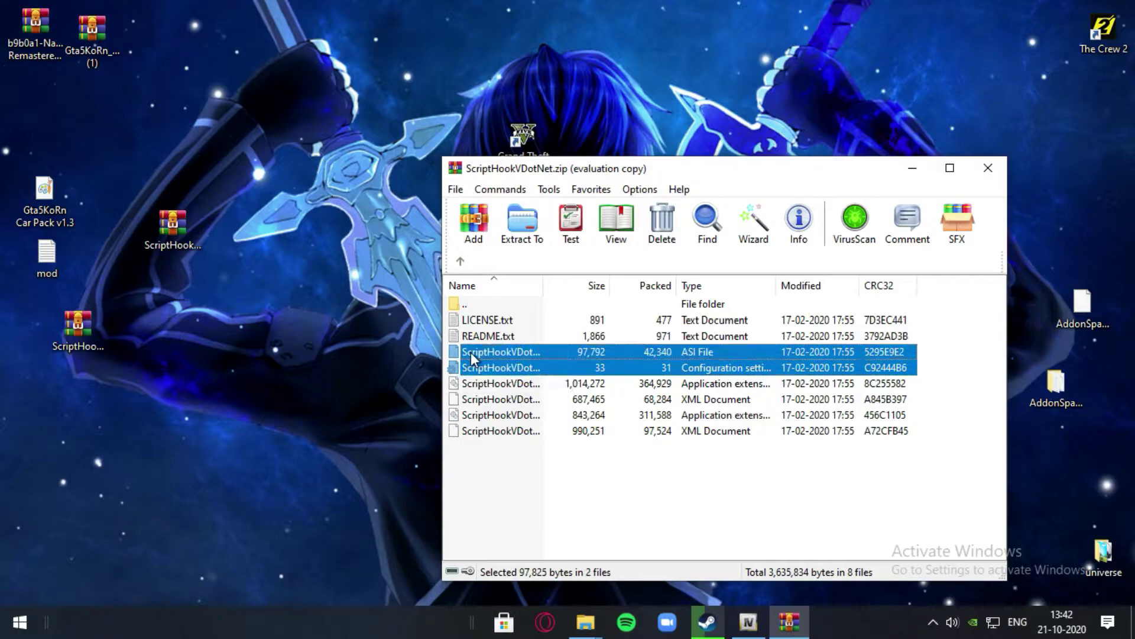
pyautogui.keyDown('ctrl'); pyautogui.click(467, 383); pyautogui.keyUp('ctrl')
pyautogui.keyDown('ctrl'); pyautogui.click(463, 401); pyautogui.keyUp('ctrl')
pyautogui.keyDown('ctrl'); pyautogui.click(464, 414); pyautogui.keyUp('ctrl')
pyautogui.keyDown('ctrl'); pyautogui.click(464, 414); pyautogui.keyUp('ctrl')
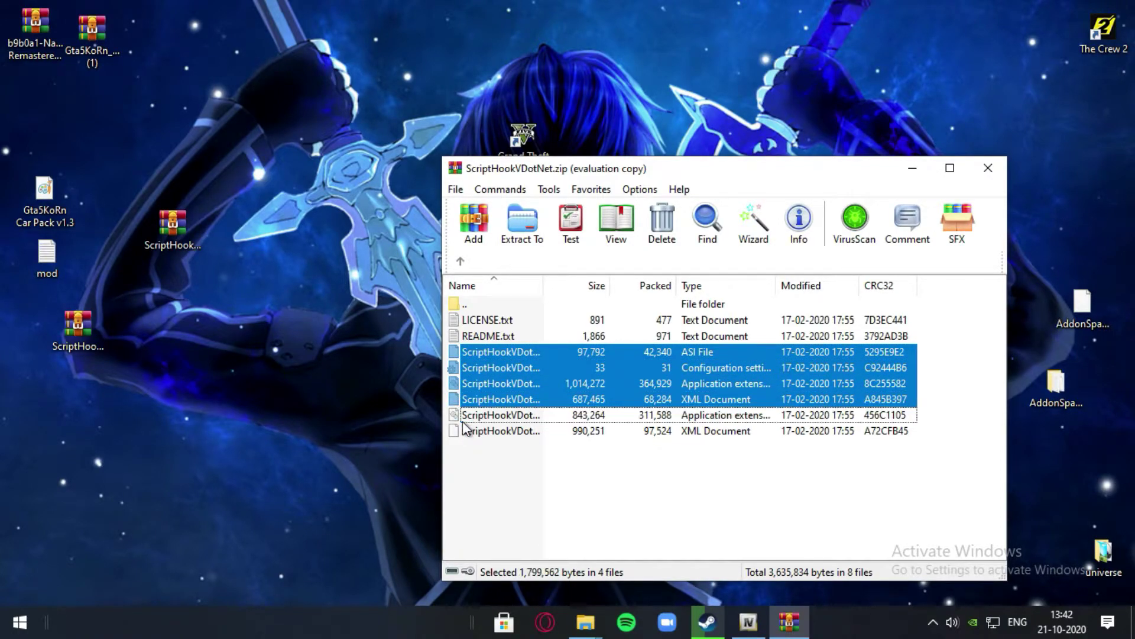
pyautogui.keyDown('ctrl'); pyautogui.click(526, 432); pyautogui.keyUp('ctrl')
pyautogui.keyDown('ctrl'); pyautogui.click(524, 414); pyautogui.keyUp('ctrl')
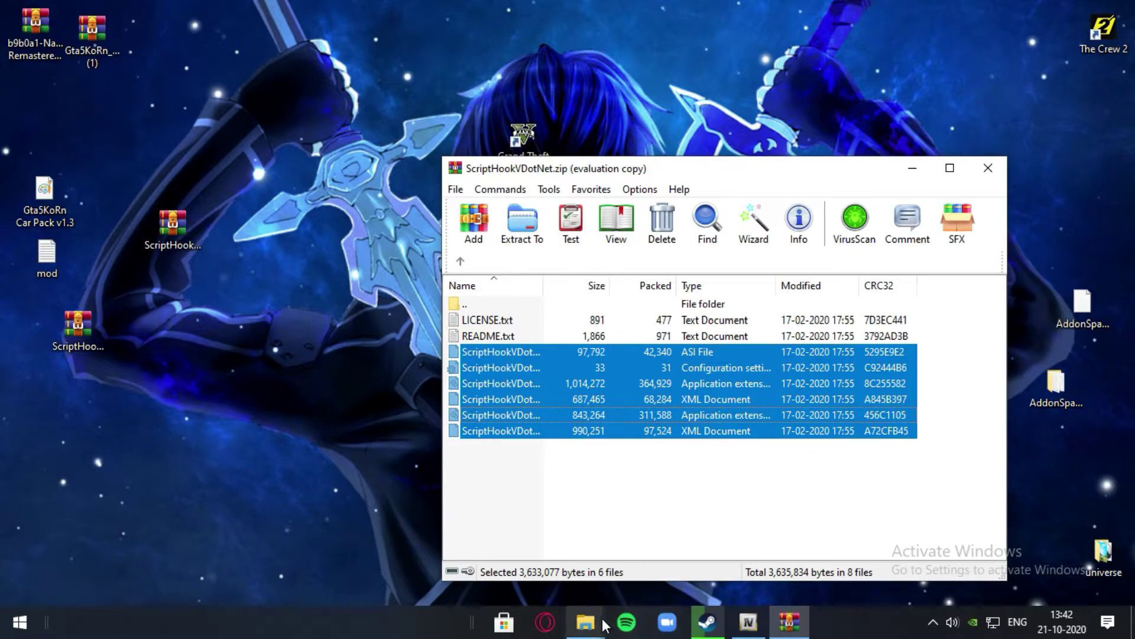
pyautogui.moveTo(606, 624)
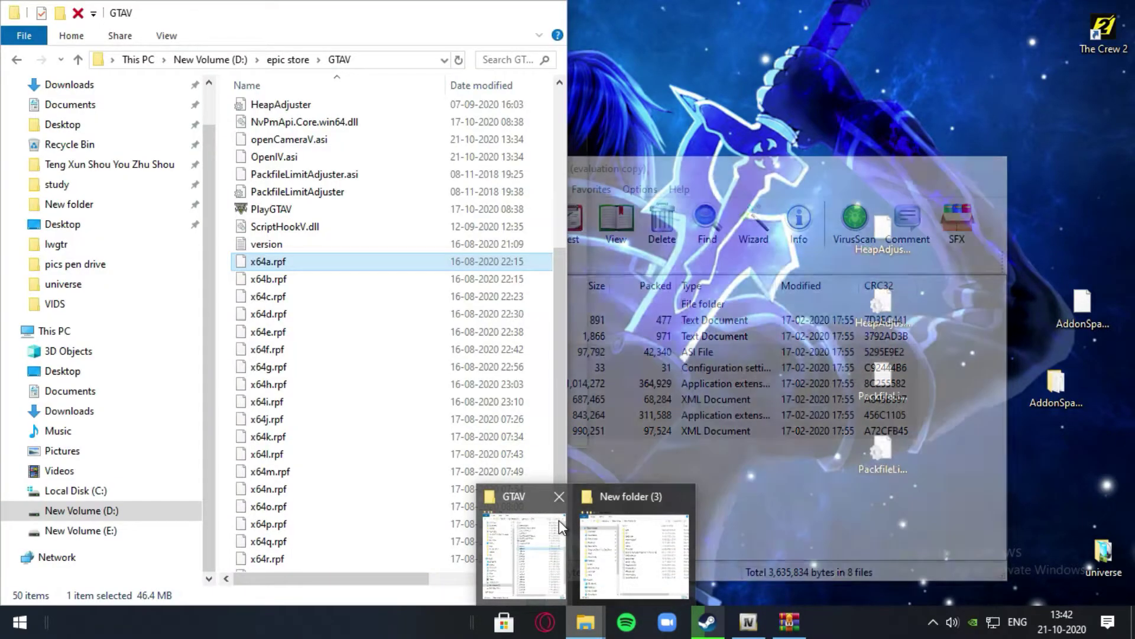
pyautogui.click(559, 520)
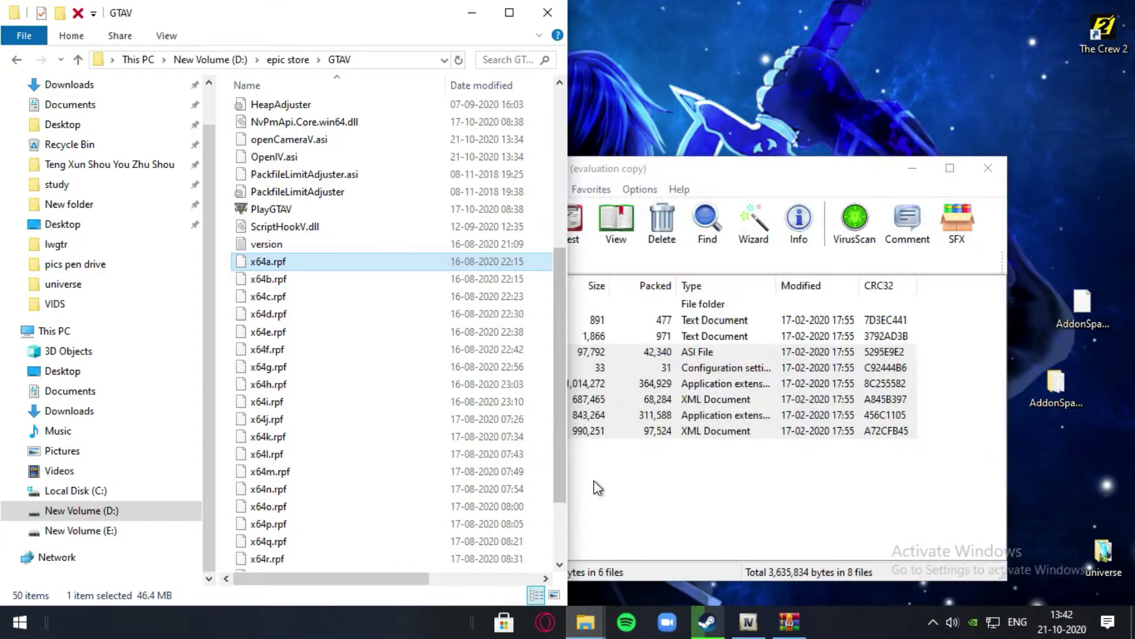
pyautogui.click(680, 501)
pyautogui.moveTo(491, 423); pyautogui.dragTo(252, 395)
pyautogui.moveTo(256, 265); pyautogui.dragTo(256, 264)
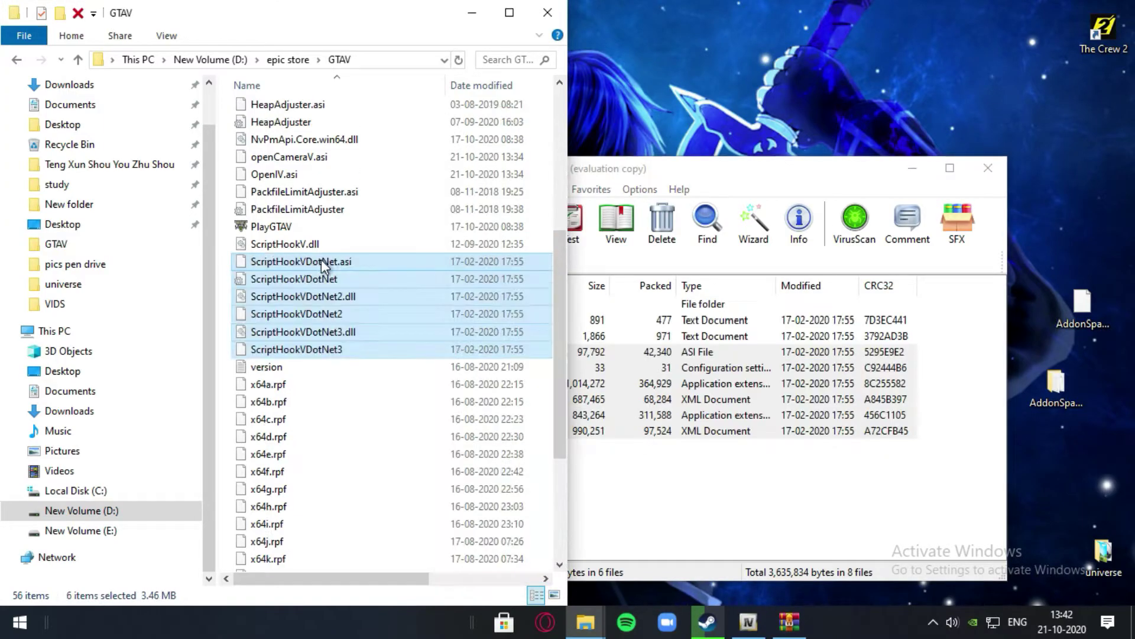
# Step: Close the ScriptHookVDotNet archive window and snap the GTAV folder window to the opposite half of the screen
pyautogui.click(998, 156)
pyautogui.moveTo(372, 11); pyautogui.dragTo(1134, 124)
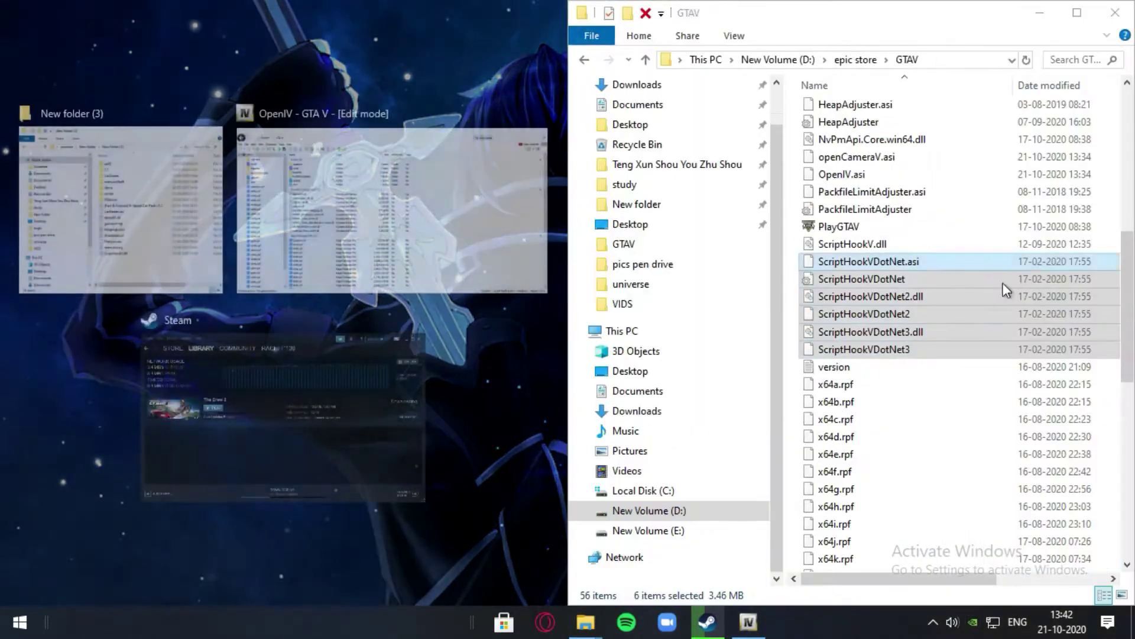
pyautogui.click(324, 68)
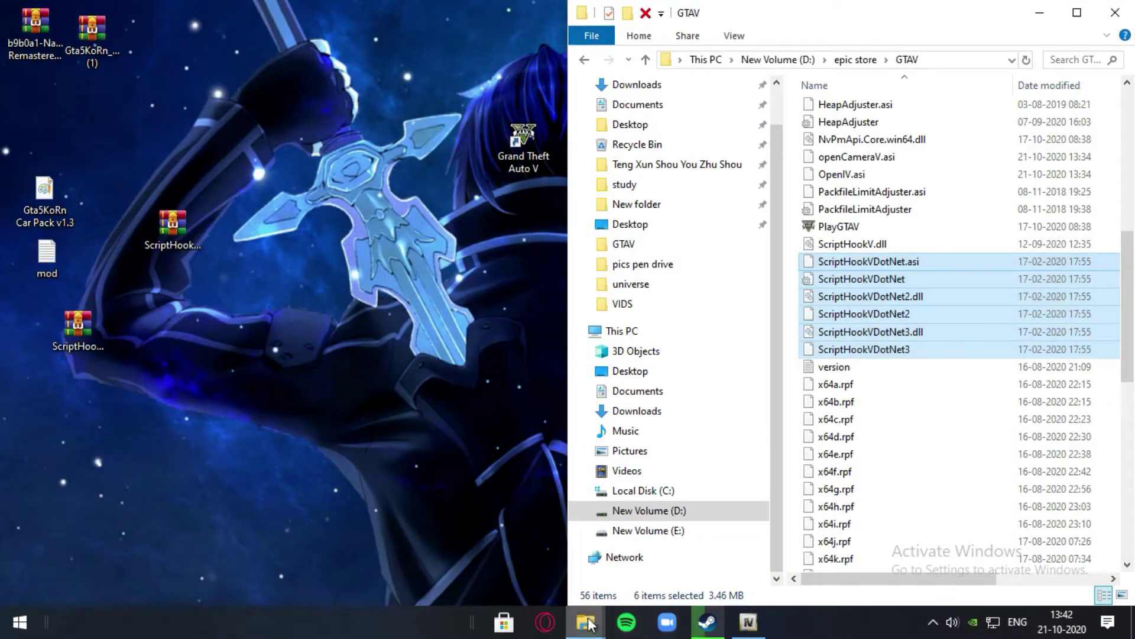
pyautogui.click(350, 284)
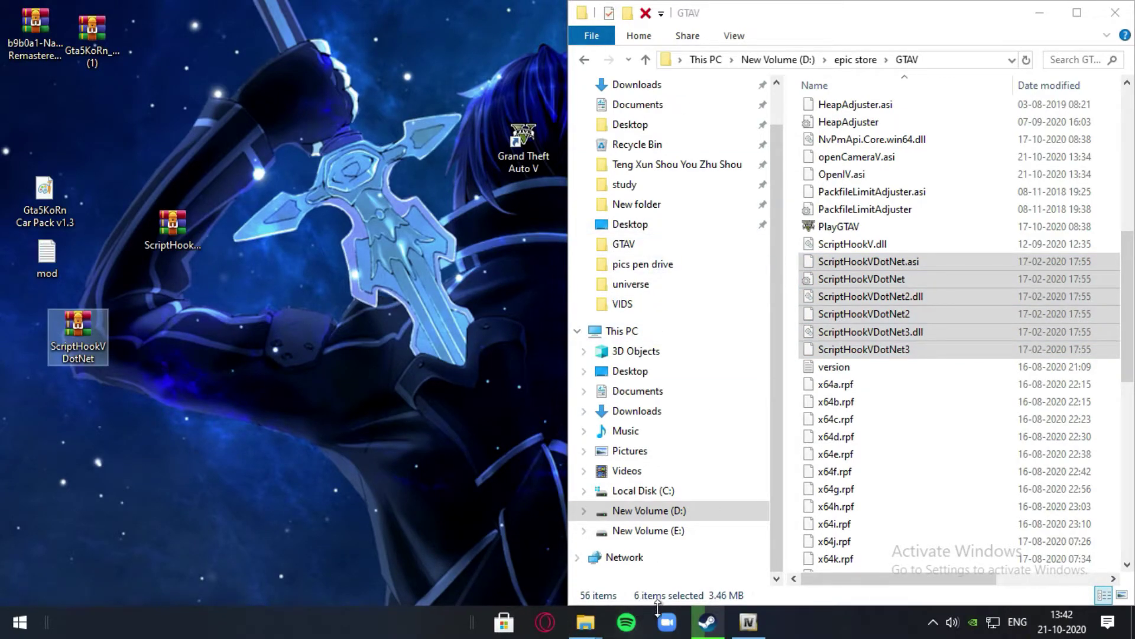
# Step: Open the MenyooSP archive from the Downloads folder, close the Downloads window and place the archive beside the GTAV folder
pyautogui.moveTo(586, 621)
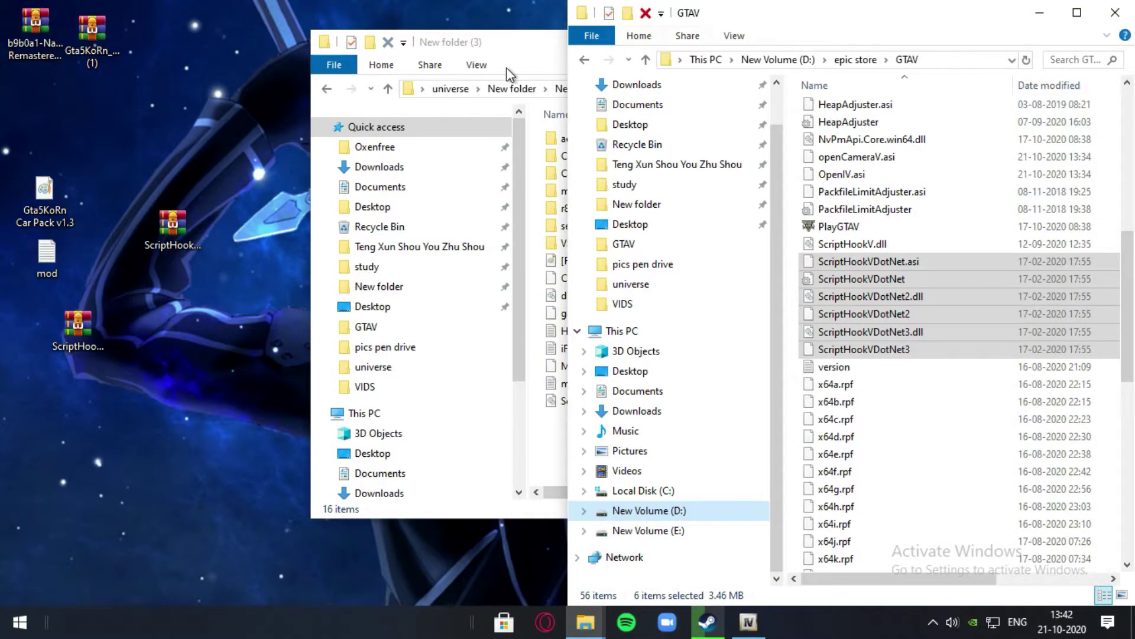
pyautogui.click(535, 36)
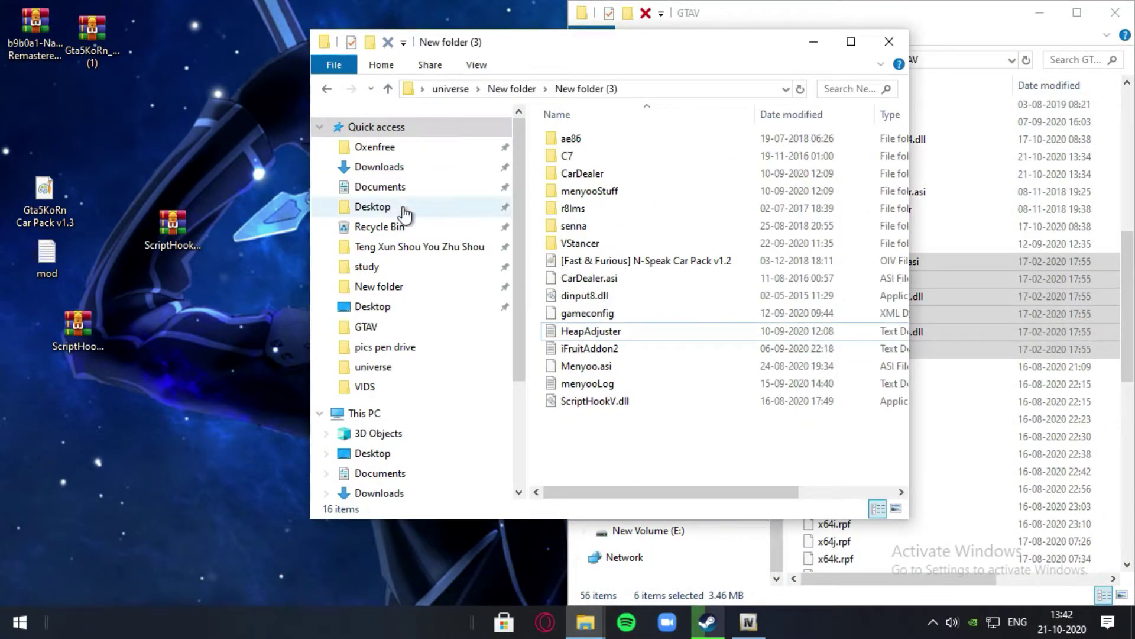
pyautogui.click(391, 167)
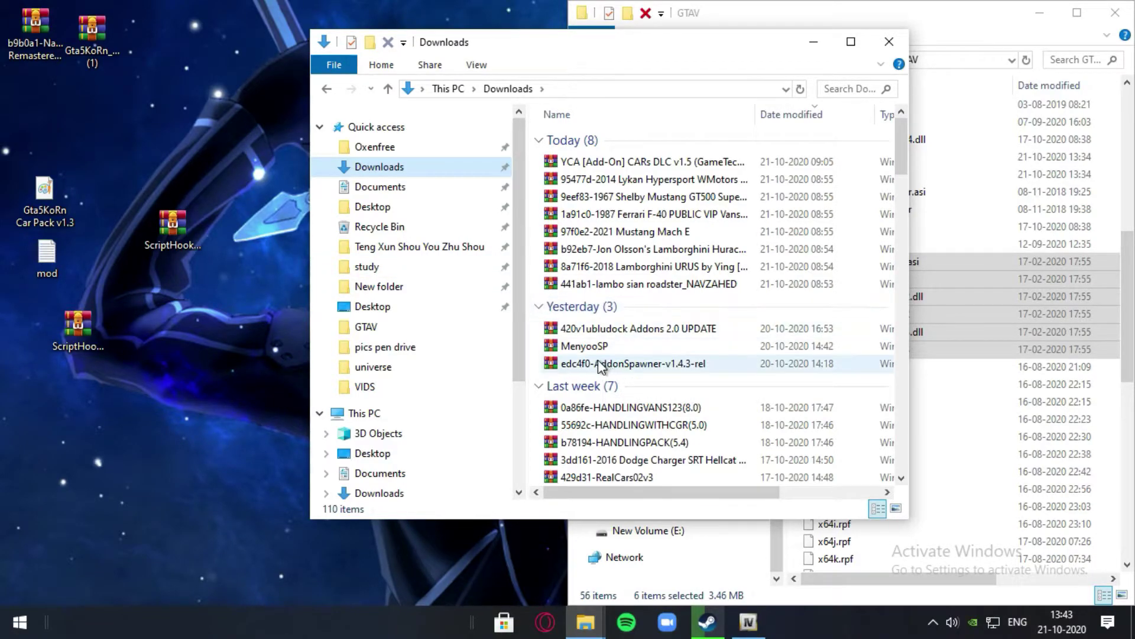
pyautogui.doubleClick(582, 347)
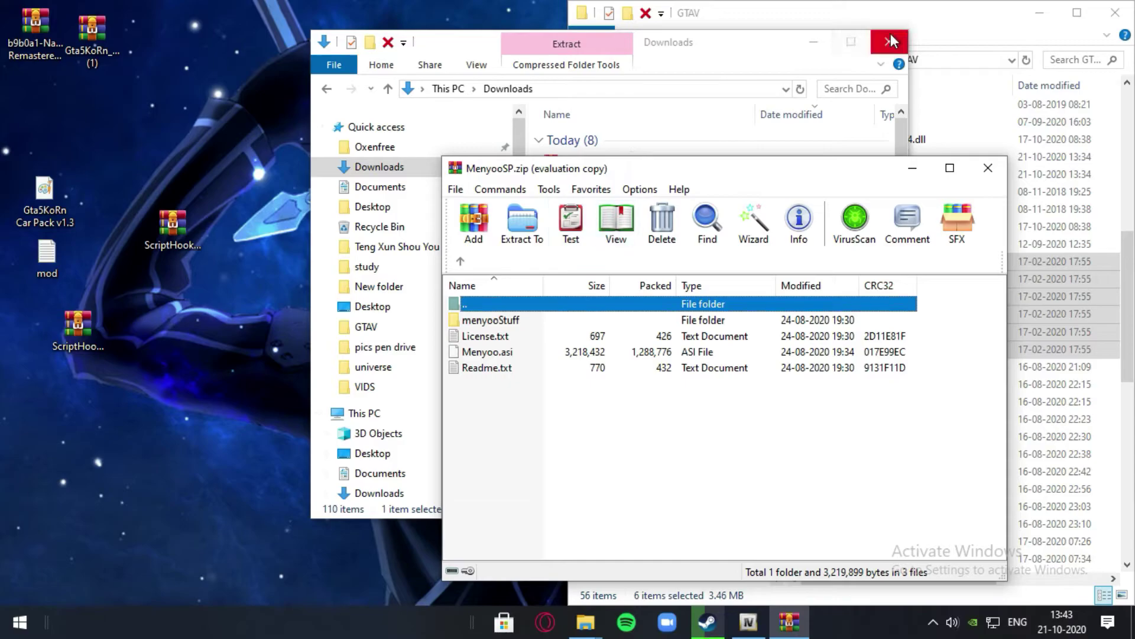
pyautogui.click(891, 35)
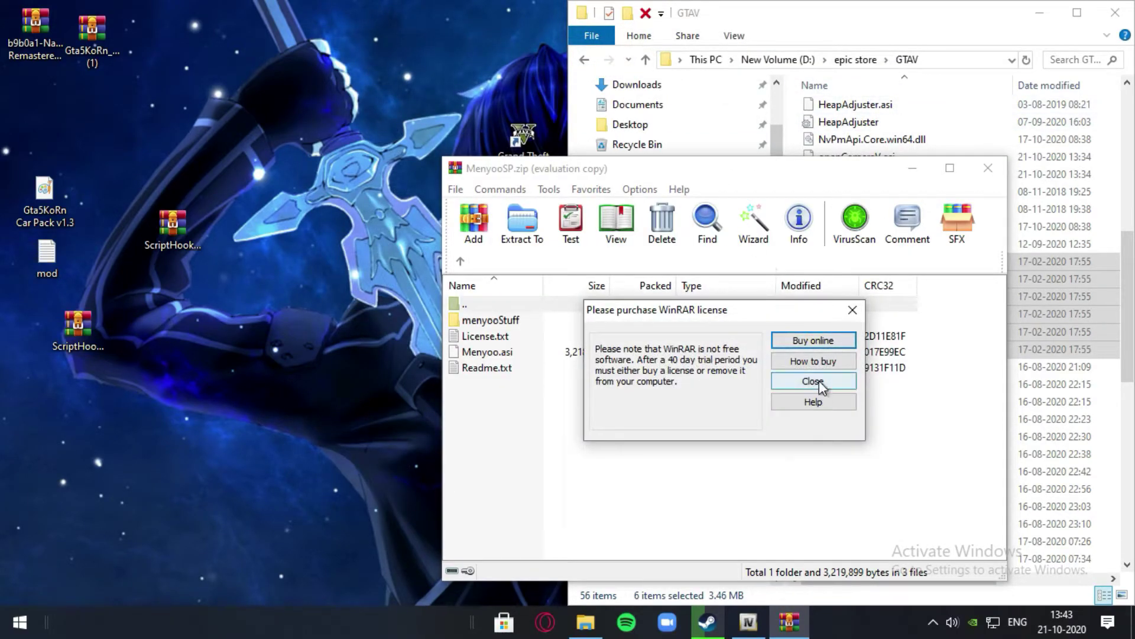
pyautogui.click(813, 380)
pyautogui.moveTo(589, 173); pyautogui.dragTo(147, 27)
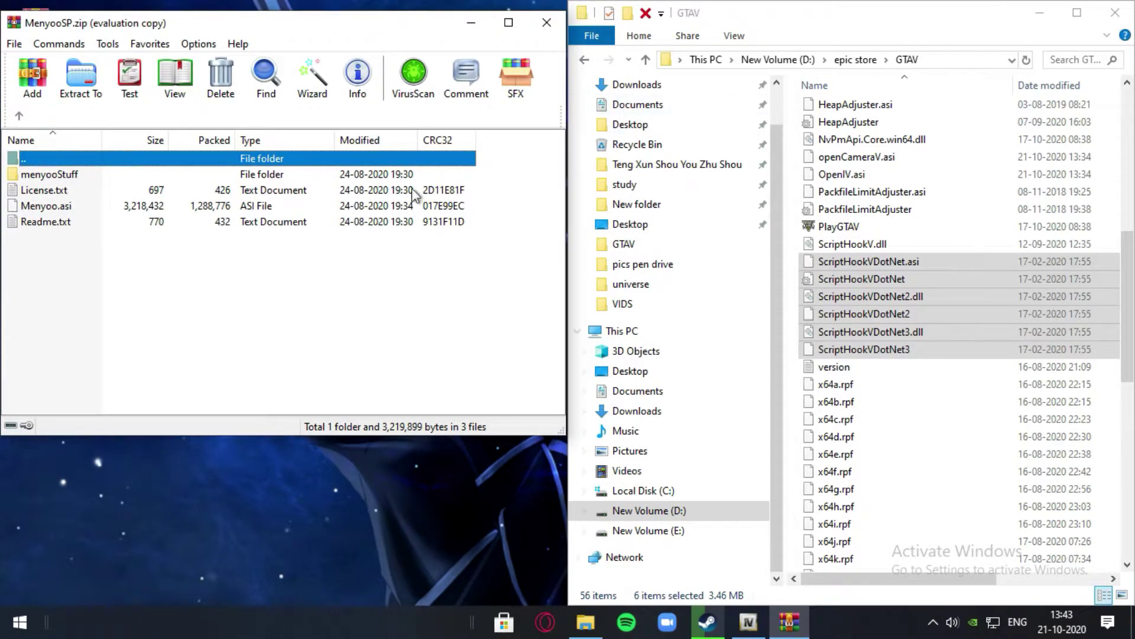
# Step: Copy the menyooStuff folder and Menyoo.asi from the MenyooSP archive into the GTAV folder, then close both windows
pyautogui.click(55, 209)
pyautogui.keyDown('ctrl'); pyautogui.click(69, 176); pyautogui.keyUp('ctrl')
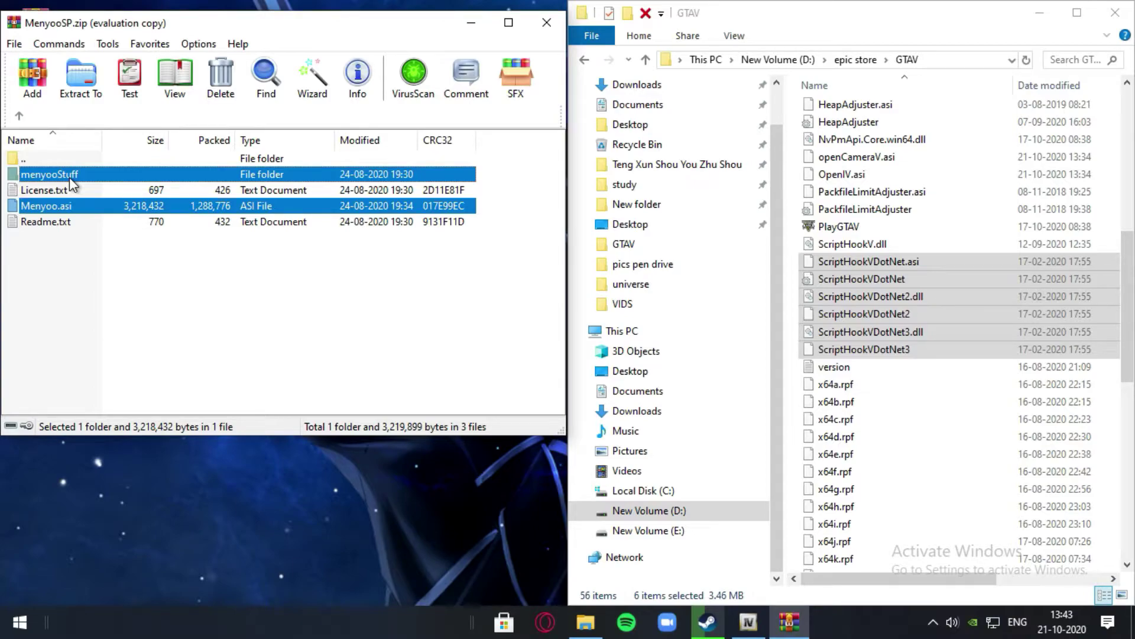
pyautogui.moveTo(96, 168); pyautogui.dragTo(611, 243)
pyautogui.moveTo(889, 300); pyautogui.dragTo(888, 299)
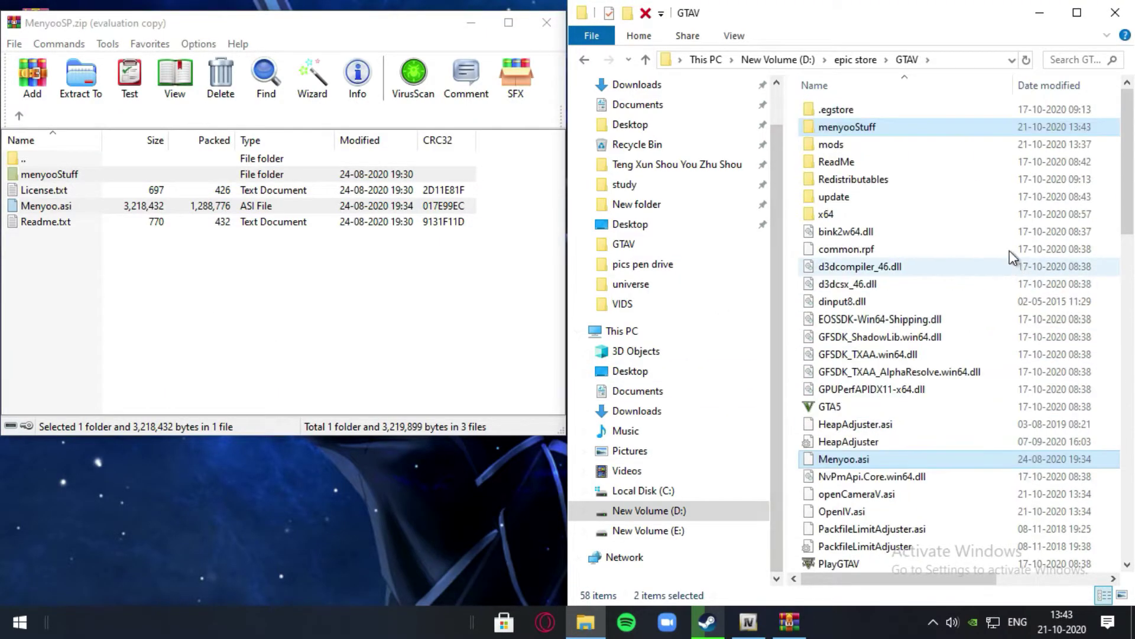
pyautogui.click(541, 33)
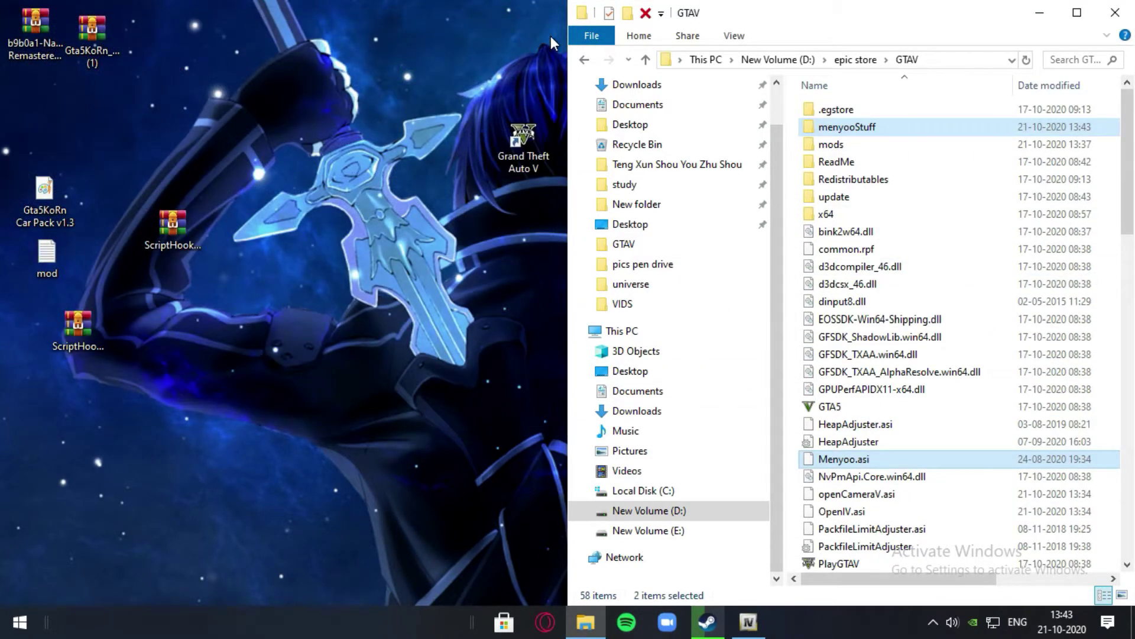
pyautogui.click(1110, 23)
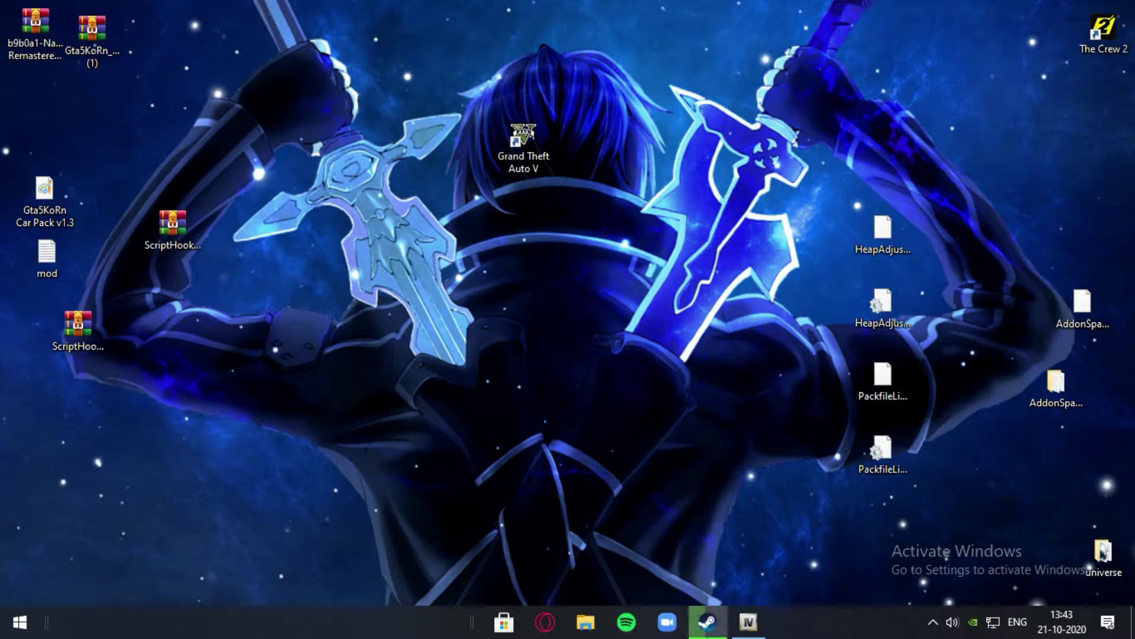
pyautogui.click(748, 622)
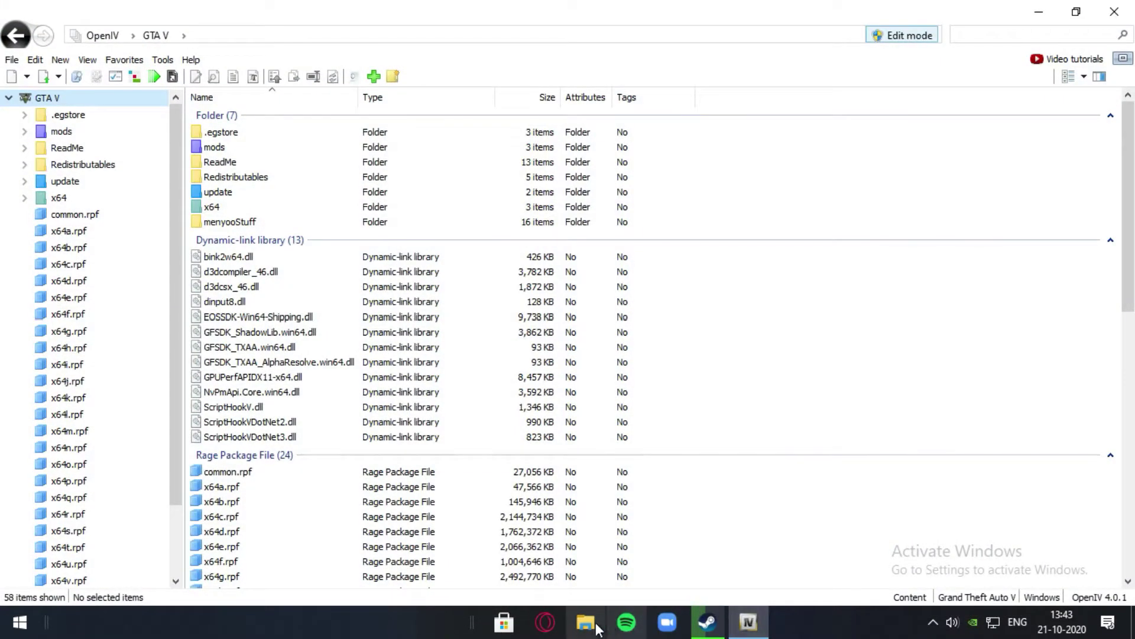
pyautogui.doubleClick(773, 8)
pyautogui.moveTo(645, 26); pyautogui.dragTo(2, 635)
pyautogui.click(472, 315)
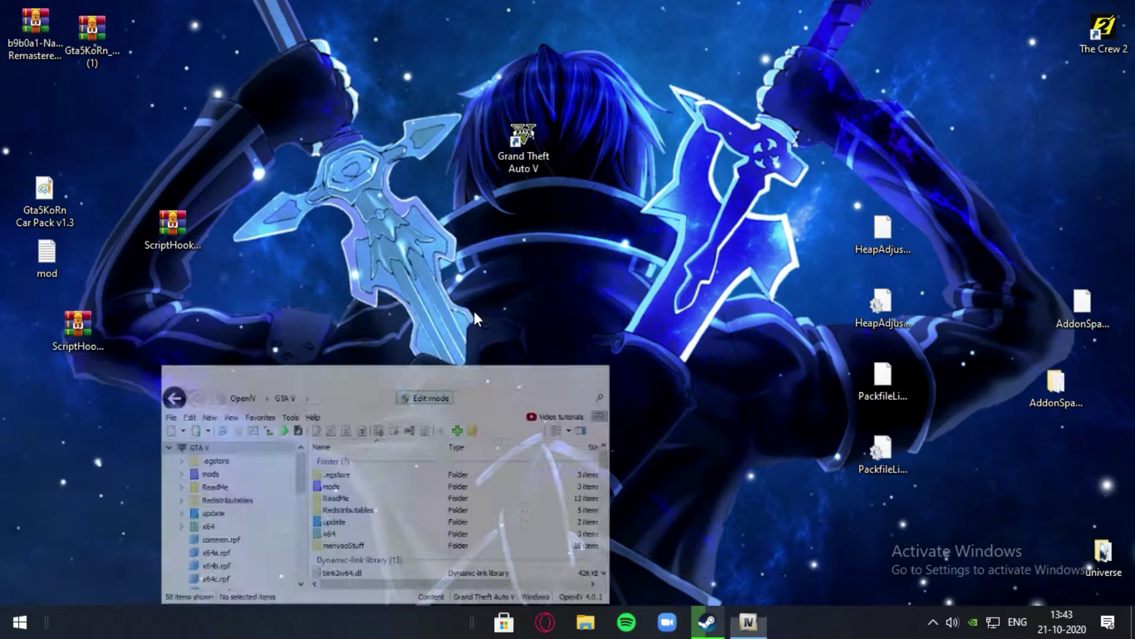
# Step: Move the AddonSpawner folder and AddonSpawner.asi to the middle of the desktop and close the File Explorer window
pyautogui.click(582, 624)
pyautogui.moveTo(578, 30); pyautogui.dragTo(5, 47)
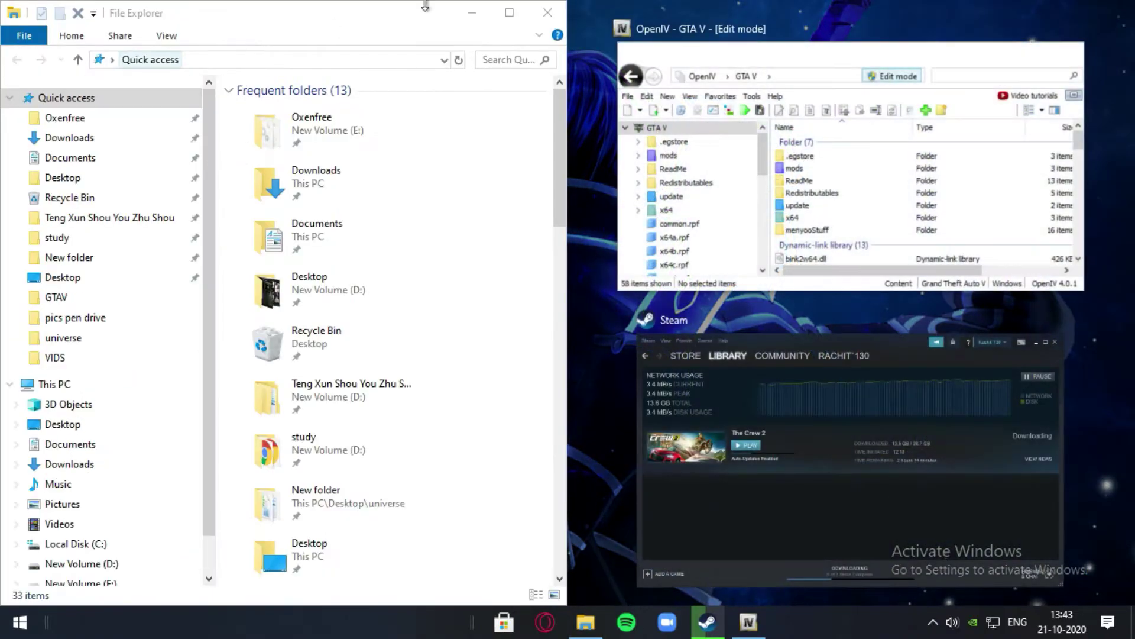
pyautogui.click(918, 1)
pyautogui.moveTo(897, 201); pyautogui.dragTo(887, 556)
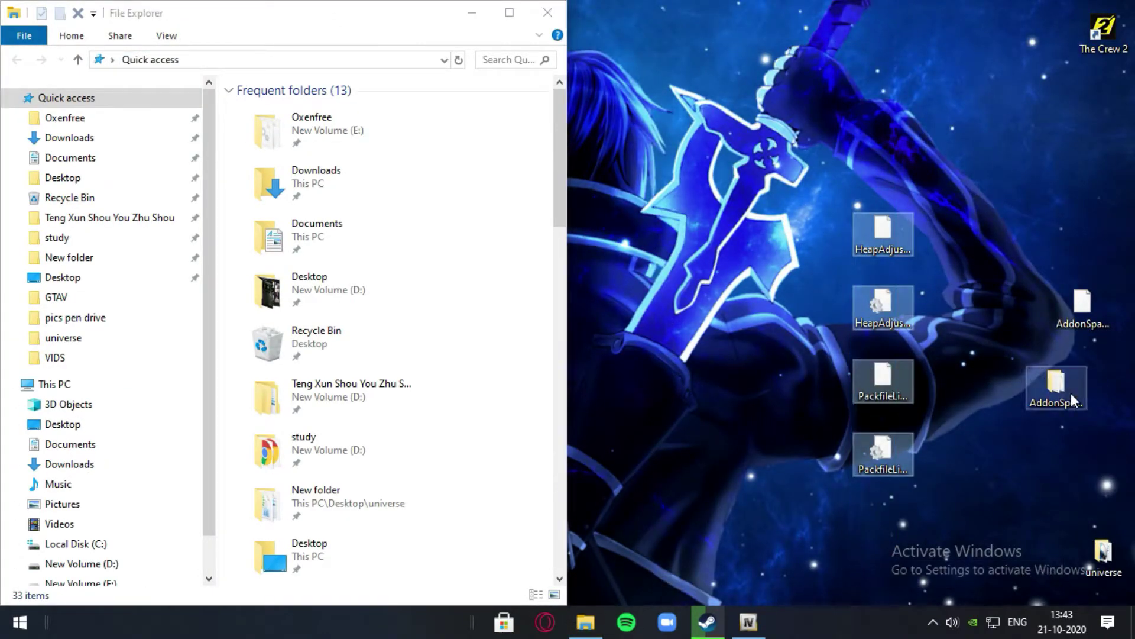
pyautogui.click(1077, 322)
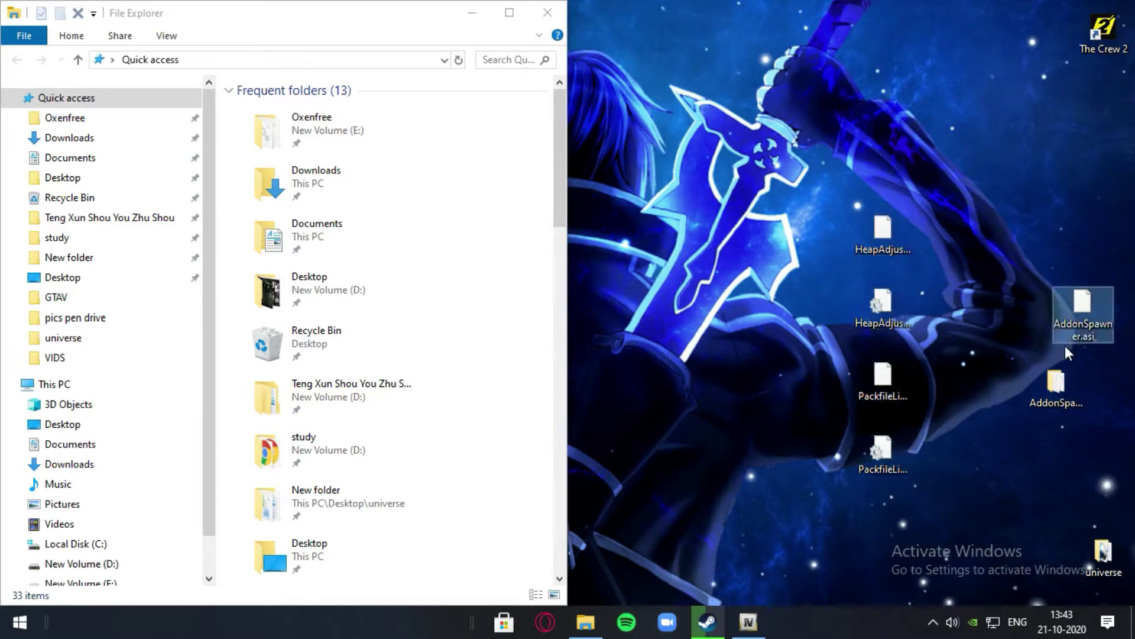
pyautogui.keyDown('ctrl'); pyautogui.click(1049, 371); pyautogui.keyUp('ctrl')
pyautogui.moveTo(1049, 370); pyautogui.dragTo(682, 382)
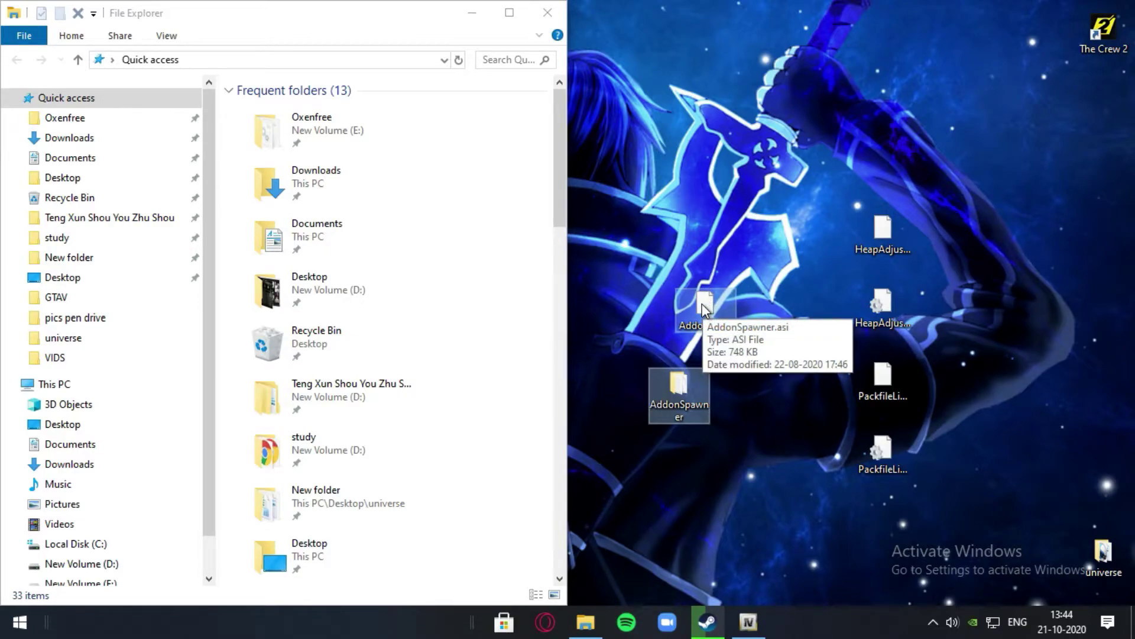
pyautogui.moveTo(716, 224); pyautogui.dragTo(662, 488)
pyautogui.moveTo(712, 442); pyautogui.dragTo(661, 282)
pyautogui.moveTo(728, 307); pyautogui.dragTo(672, 321)
pyautogui.click(534, 13)
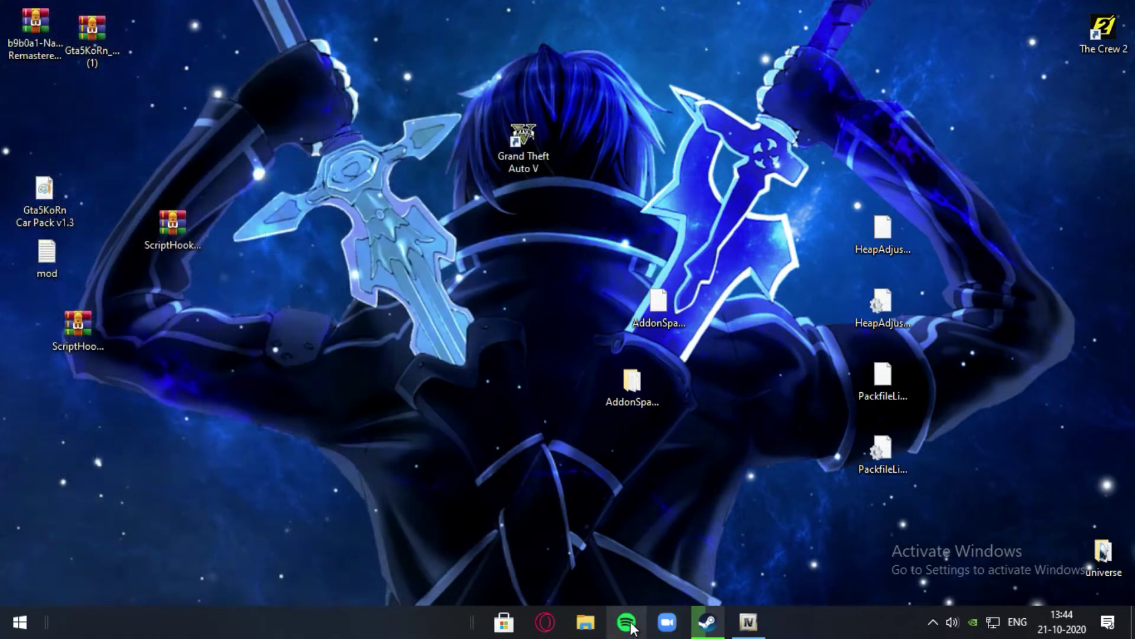
# Step: Open the GTAV folder in epic store on New Volume (D:) and snap it beside the AddonSpawner files on the desktop
pyautogui.click(586, 621)
pyautogui.scroll(-3, 406, 363)
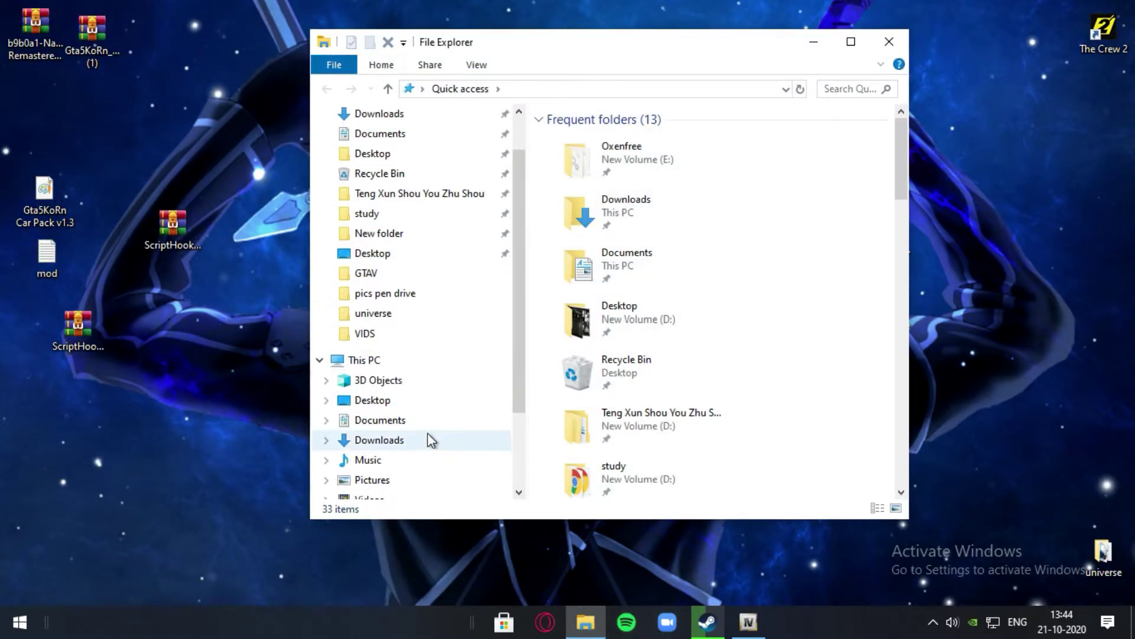
pyautogui.click(396, 466)
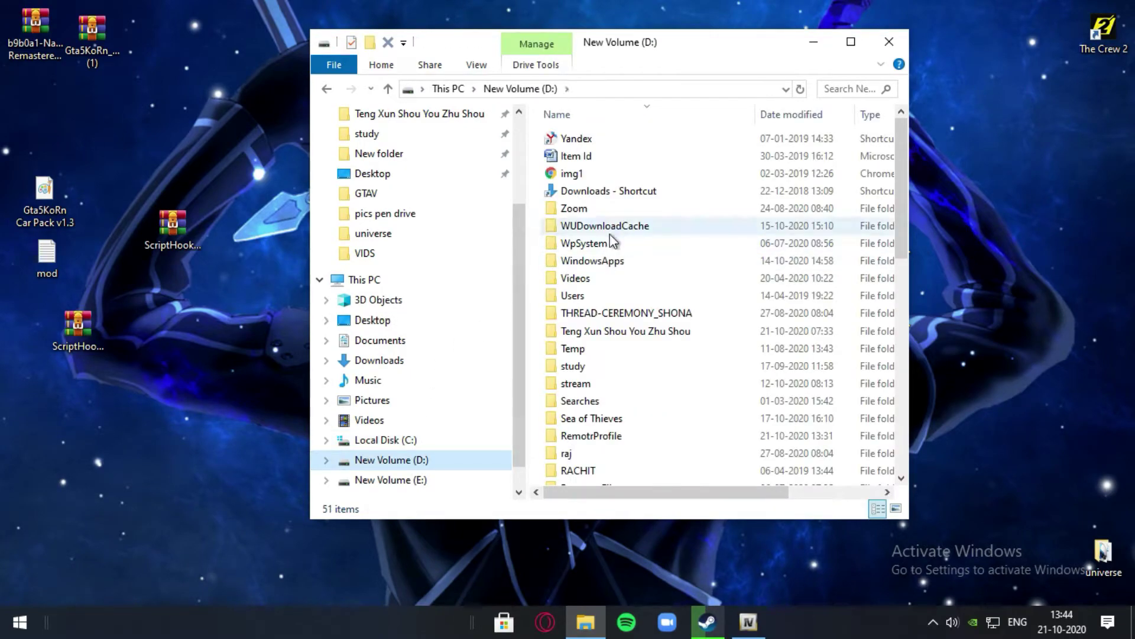
pyautogui.scroll(-9, 611, 290)
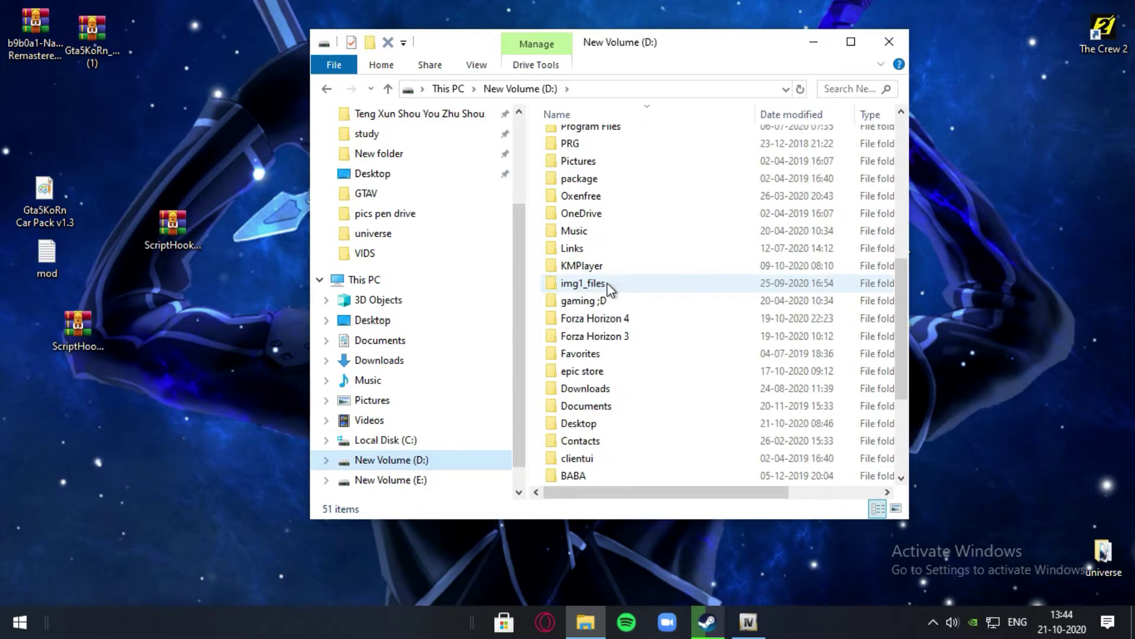
pyautogui.scroll(-2, 611, 290)
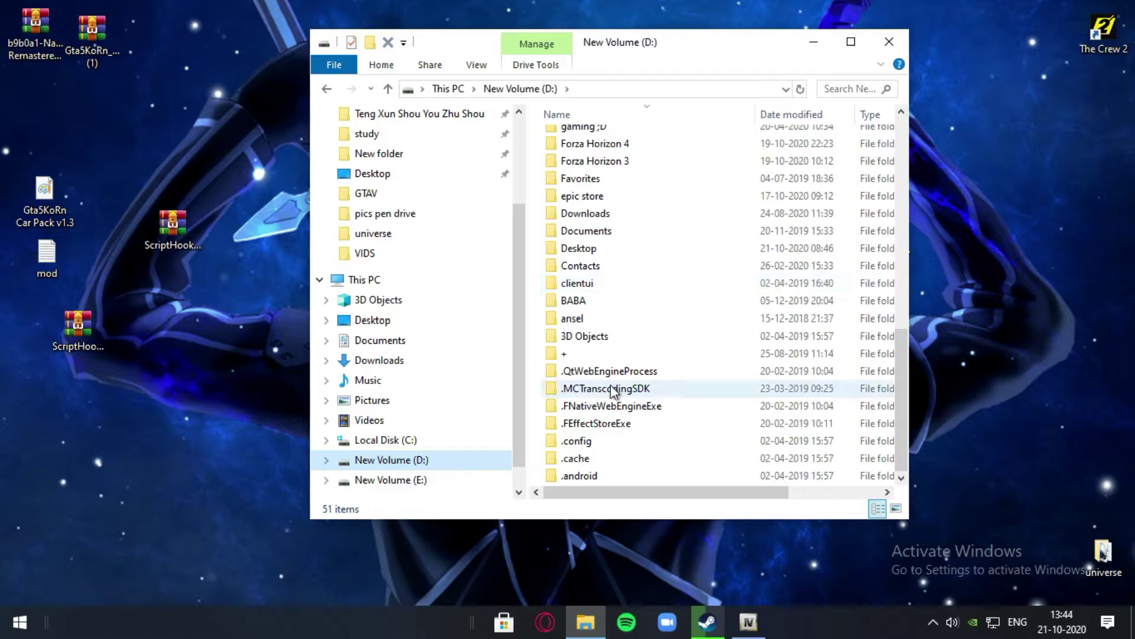
pyautogui.doubleClick(586, 202)
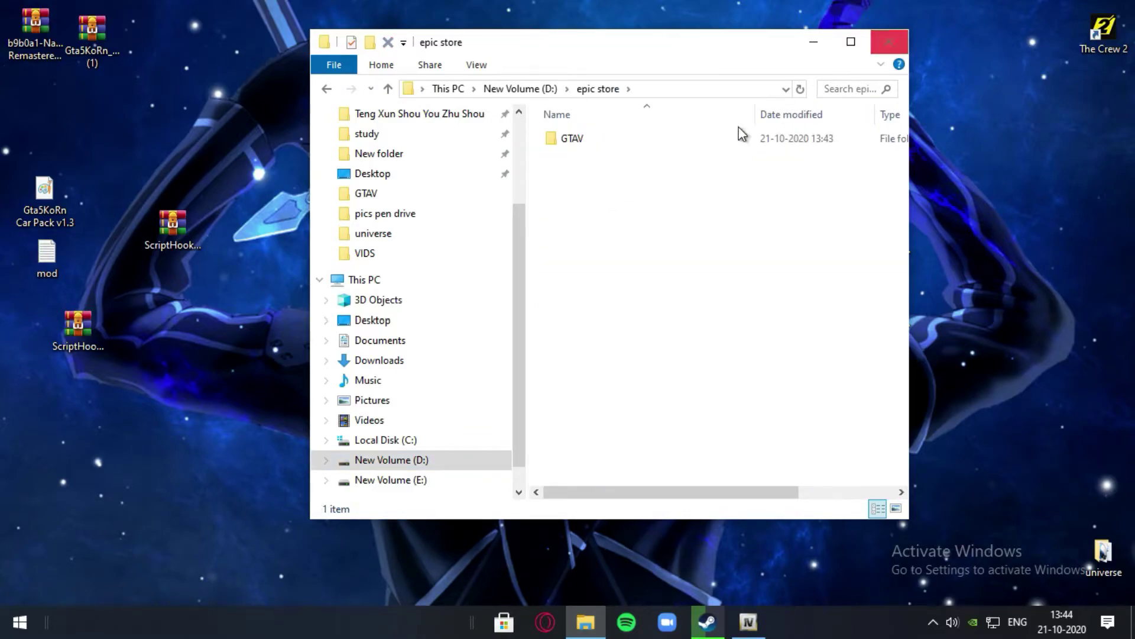
pyautogui.doubleClick(693, 144)
pyautogui.moveTo(611, 48); pyautogui.dragTo(1, 47)
pyautogui.click(829, 1)
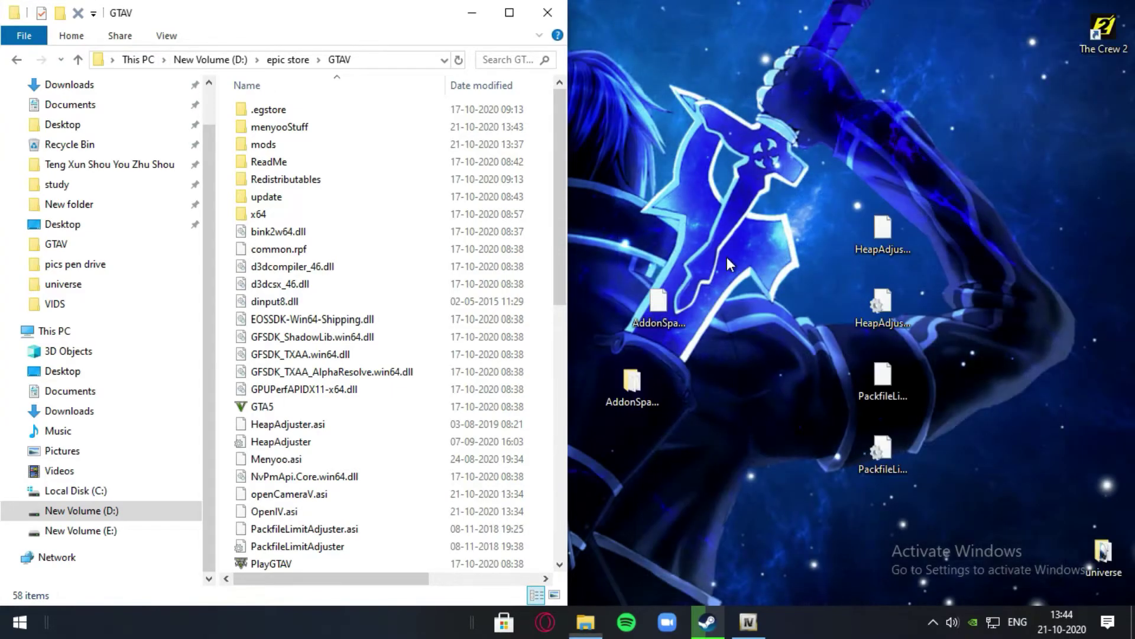
# Step: Copy the AddonSpawner folder and AddonSpawner.asi from the desktop into the GTAV folder and close the folder window
pyautogui.moveTo(635, 265); pyautogui.dragTo(633, 452)
pyautogui.moveTo(695, 238); pyautogui.dragTo(619, 430)
pyautogui.moveTo(645, 296); pyautogui.dragTo(367, 283)
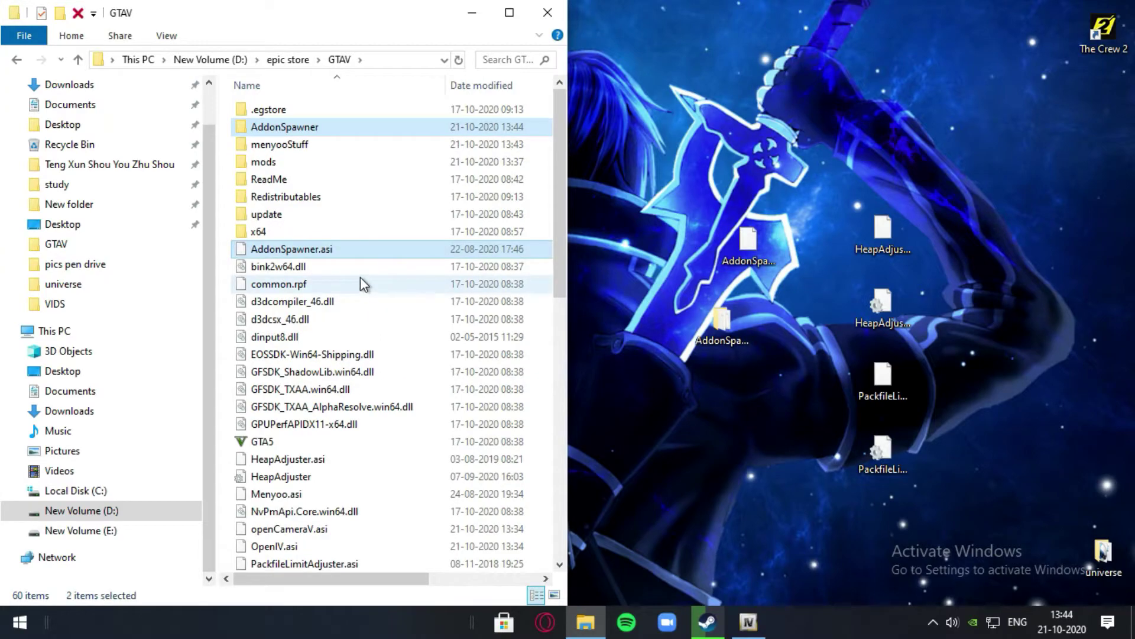
pyautogui.click(690, 186)
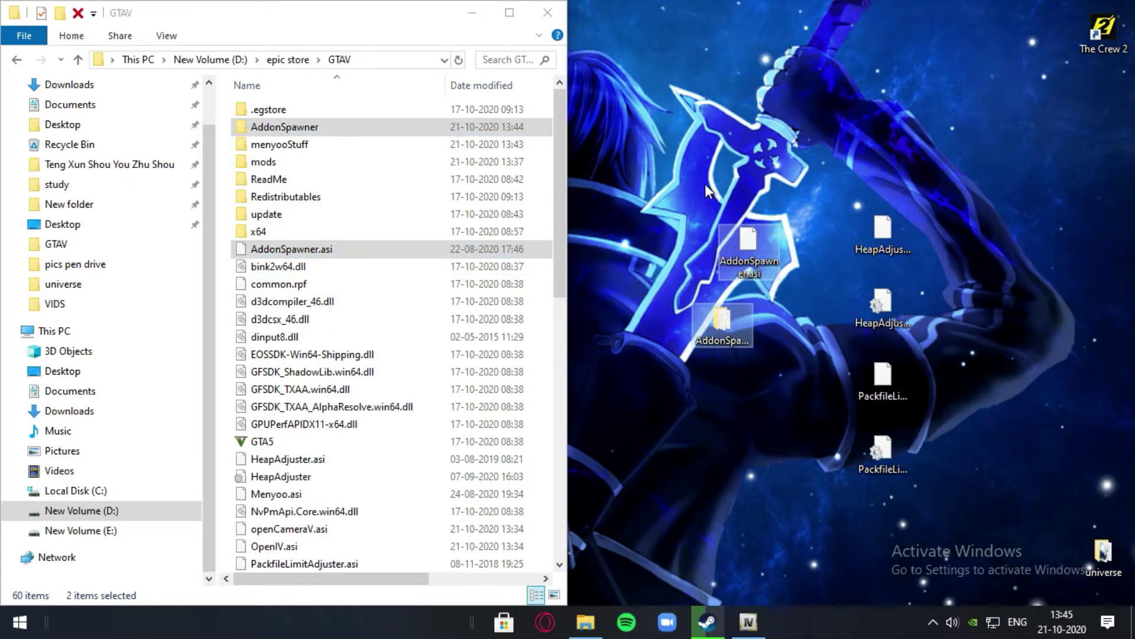
pyautogui.moveTo(704, 311); pyautogui.dragTo(753, 450)
pyautogui.click(548, 12)
# Step: Open the Downloads folder and move the 420v1ubludock Addons 2.0 UPDATE archive to the desktop
pyautogui.click(586, 622)
pyautogui.click(562, 224)
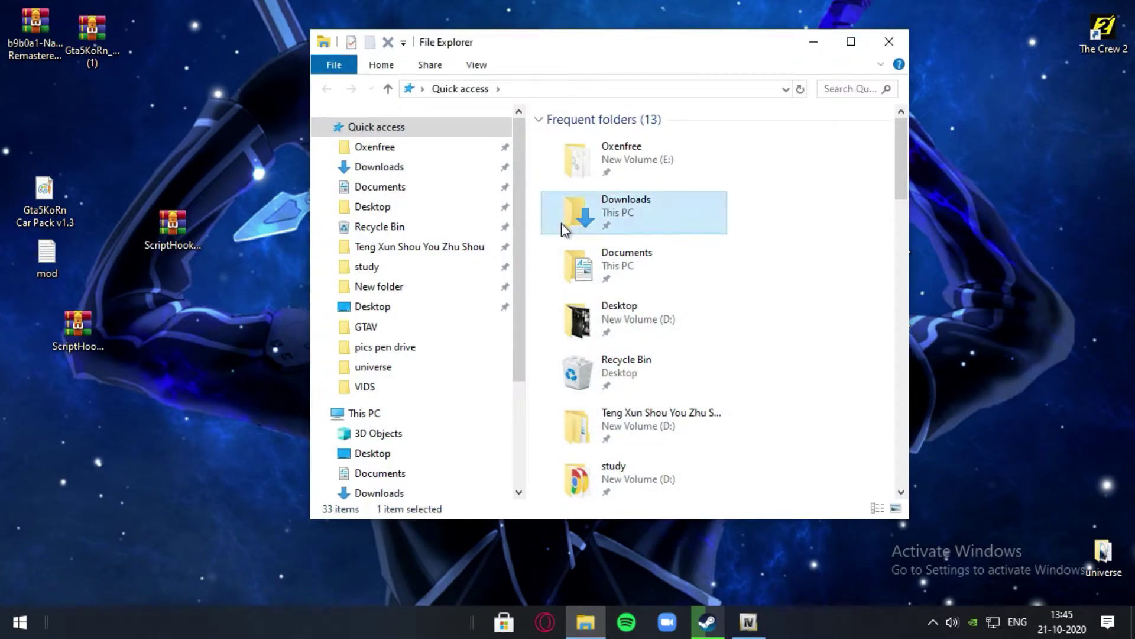
pyautogui.doubleClick(561, 223)
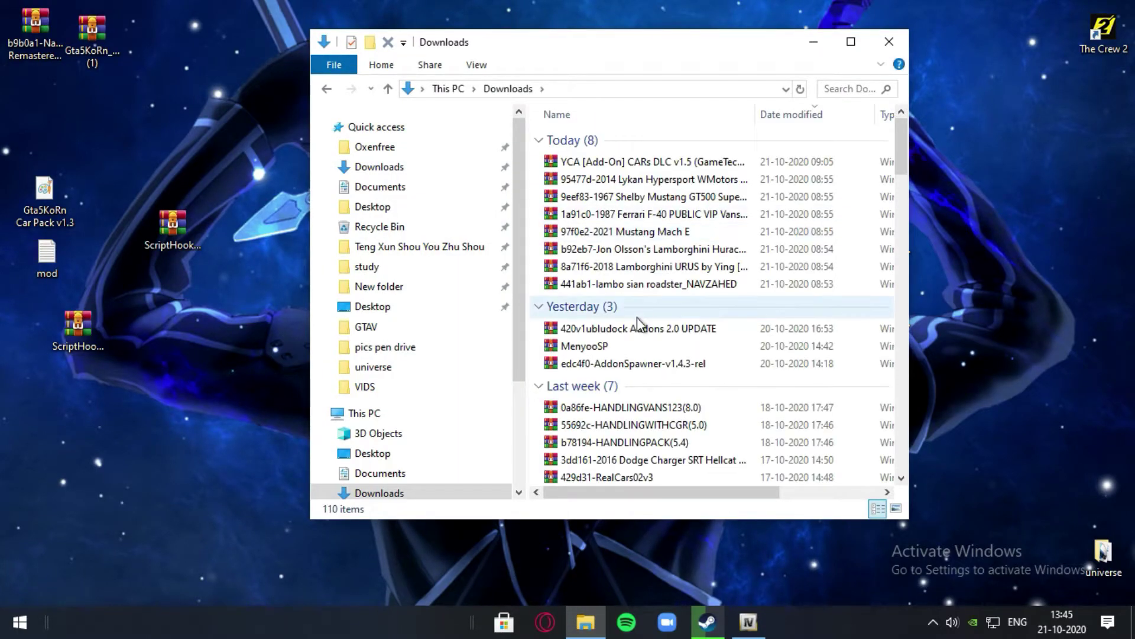
pyautogui.scroll(-1, 618, 304)
pyautogui.moveTo(615, 291); pyautogui.dragTo(112, 434)
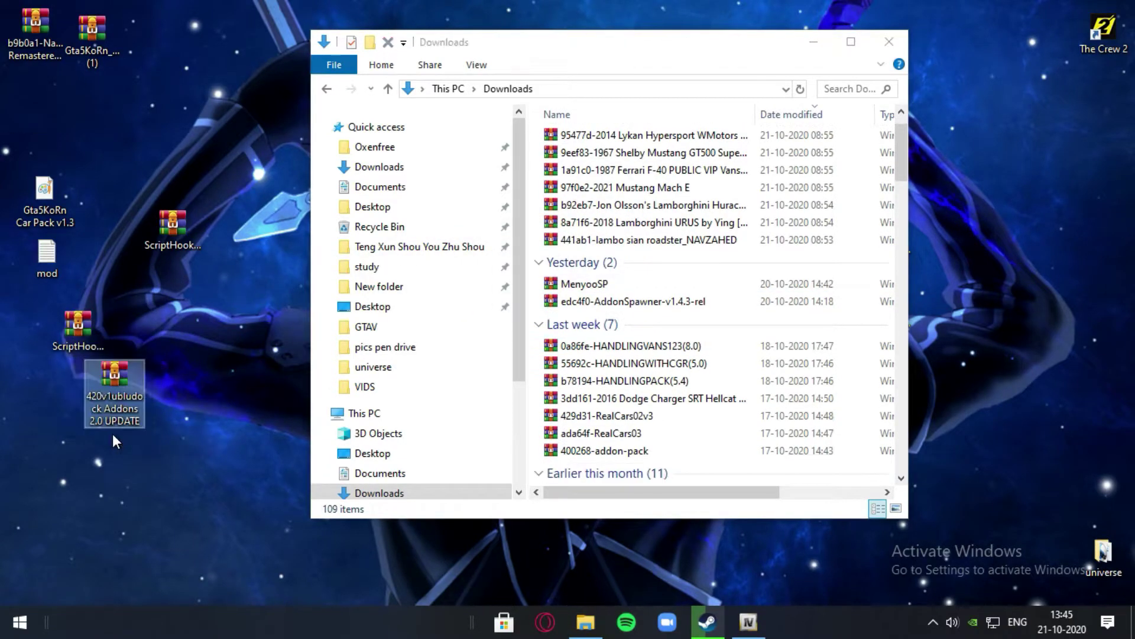
# Step: Line up the two ScriptHook archives beside the Gta5KoRn archive on the desktop and close the Downloads window
pyautogui.moveTo(63, 323); pyautogui.dragTo(133, 33)
pyautogui.moveTo(186, 236); pyautogui.dragTo(218, 37)
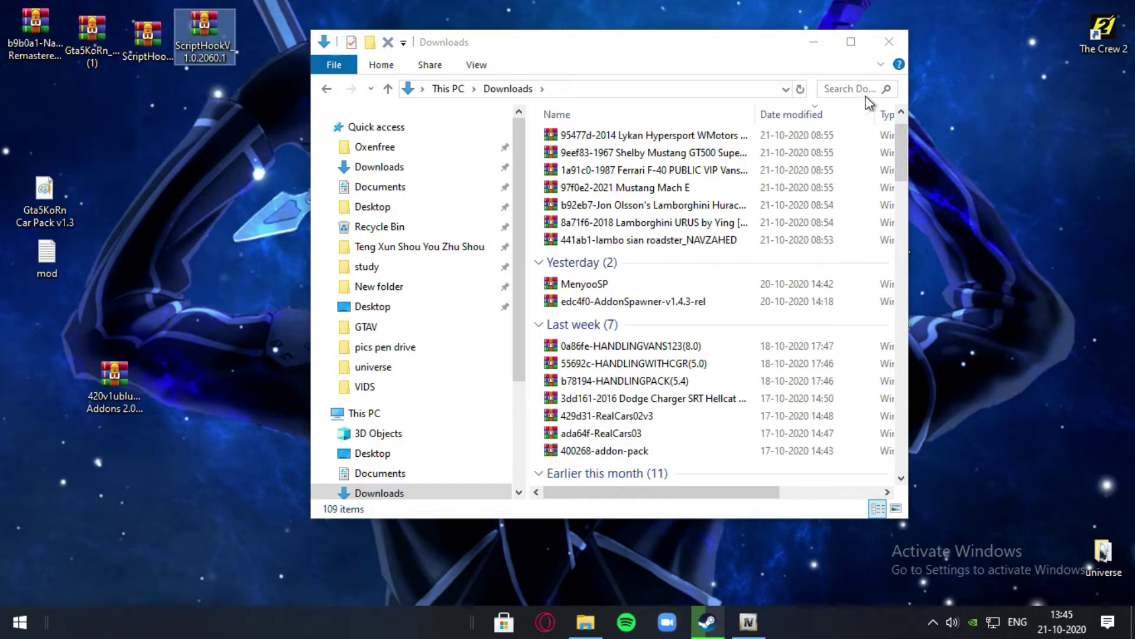
pyautogui.click(889, 42)
# Step: Open the 420v1ubludock Addons 2.0 UPDATE archive and examine its update.rpf folder down to dlclist.xml, dismissing the license reminder
pyautogui.doubleClick(94, 387)
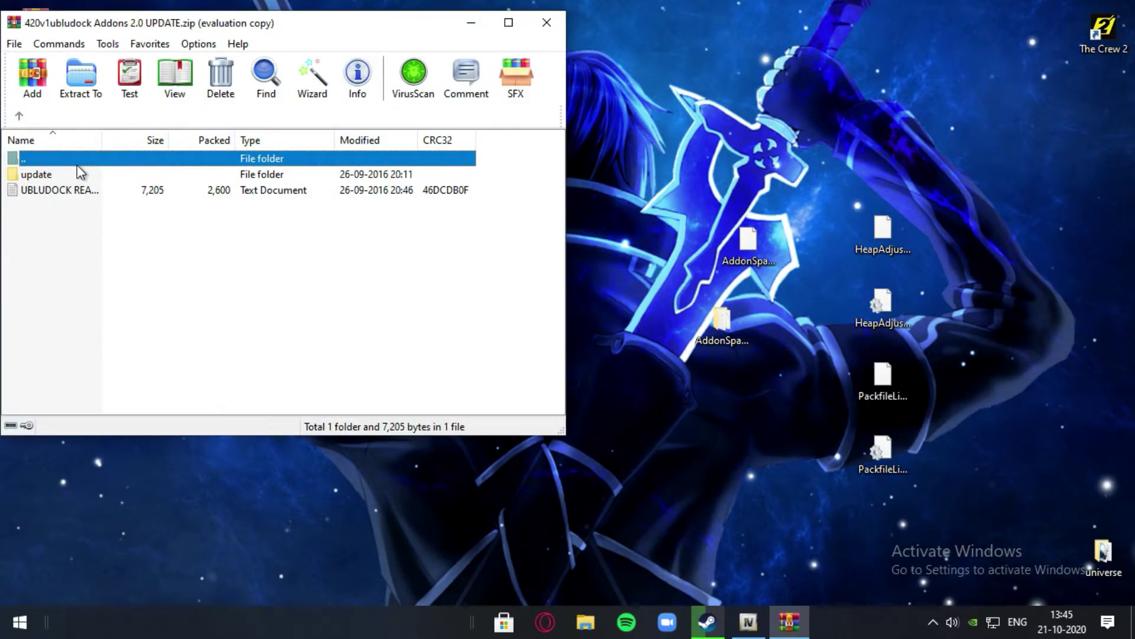
pyautogui.doubleClick(73, 173)
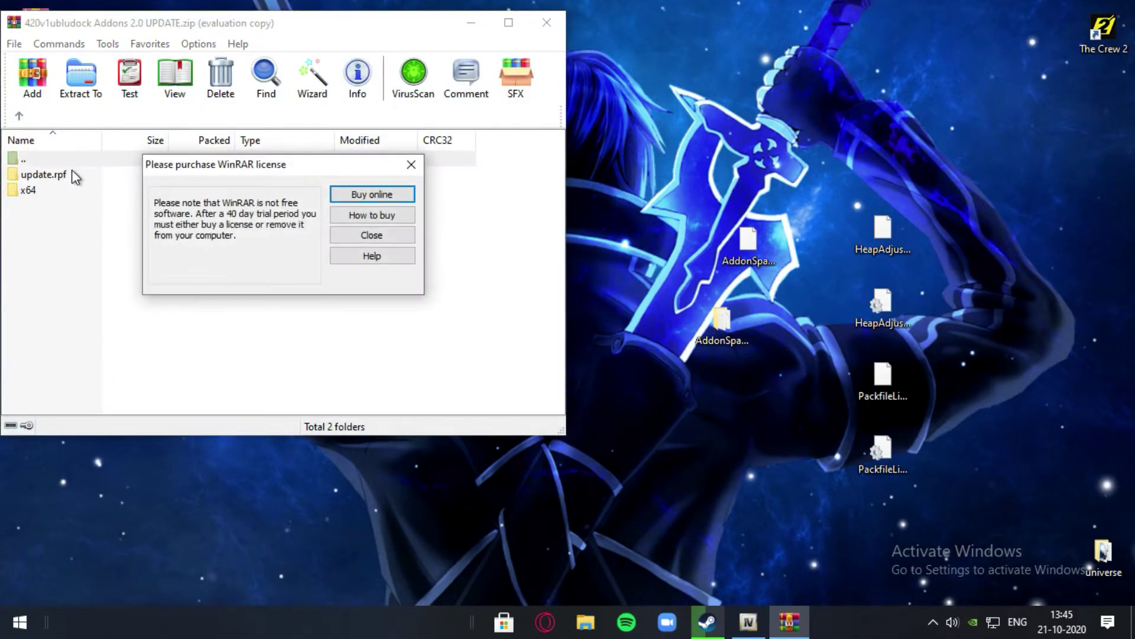
pyautogui.click(349, 236)
pyautogui.doubleClick(34, 178)
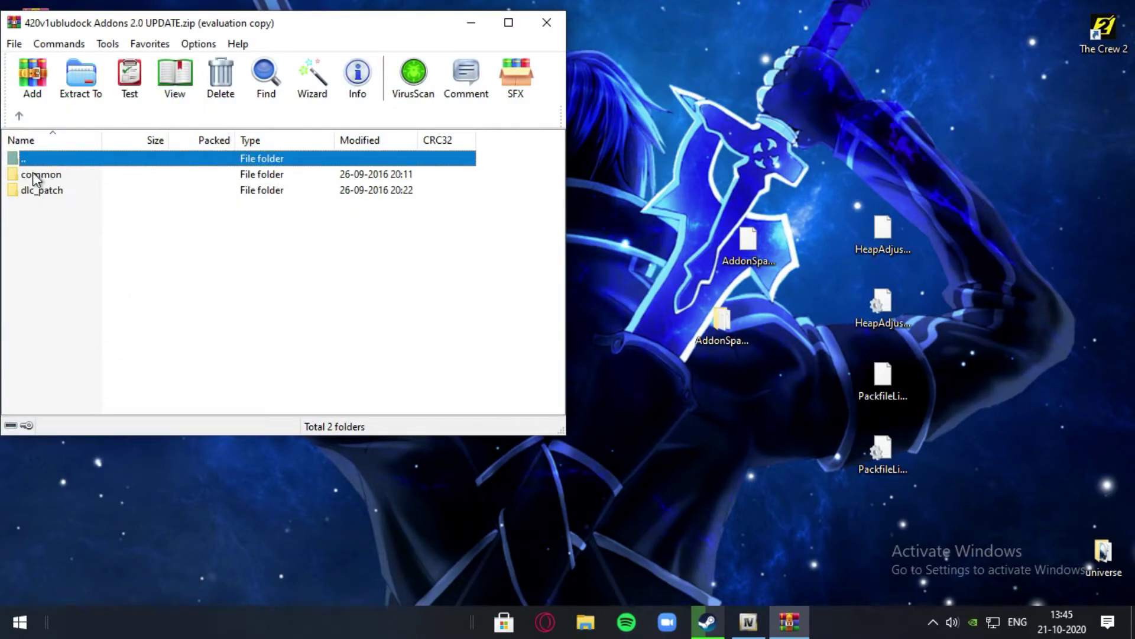
pyautogui.doubleClick(51, 177)
pyautogui.doubleClick(51, 176)
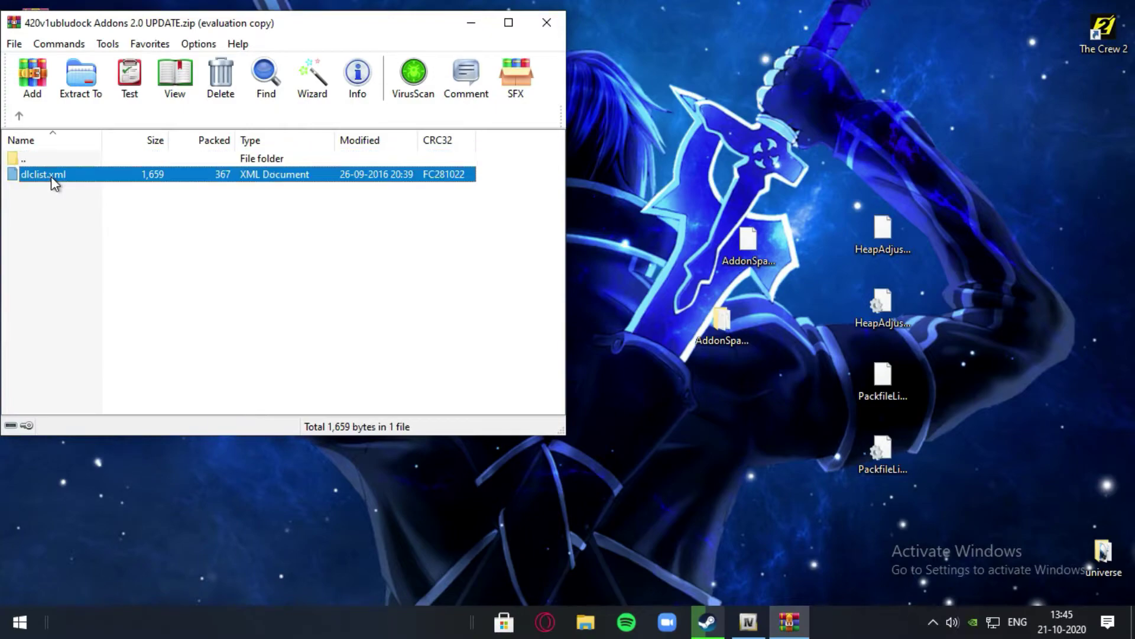
pyautogui.click(19, 116)
pyautogui.click(20, 116)
pyautogui.click(19, 116)
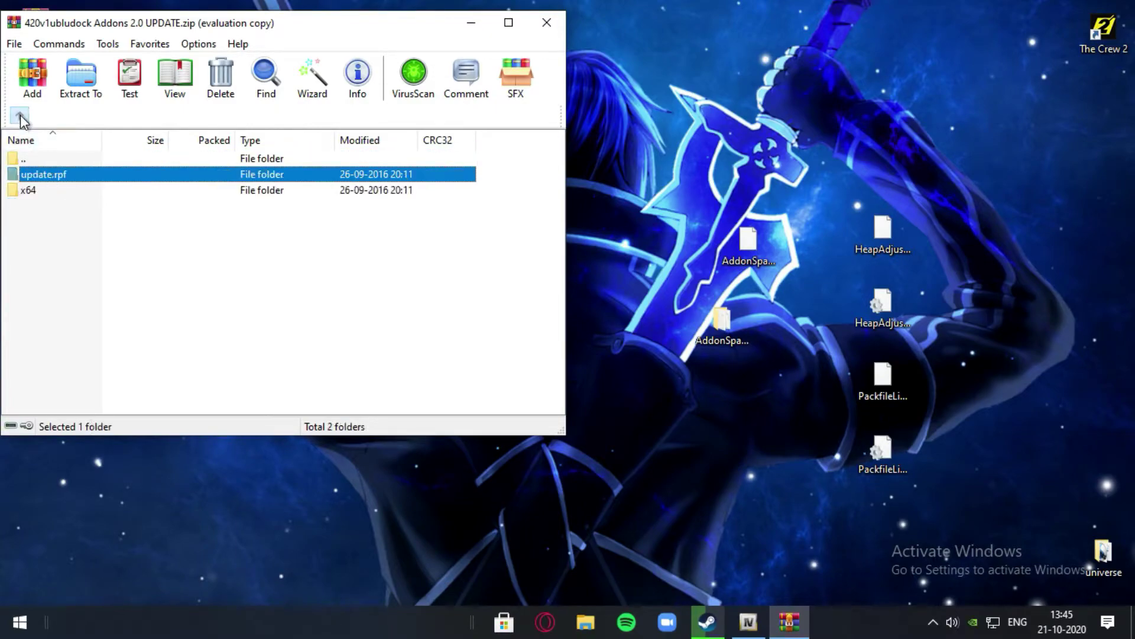
# Step: Examine the archive's x64 folder down to 420v1ub inside dlcpacks, and return to the archive's root
pyautogui.doubleClick(46, 187)
pyautogui.click(63, 183)
pyautogui.doubleClick(62, 173)
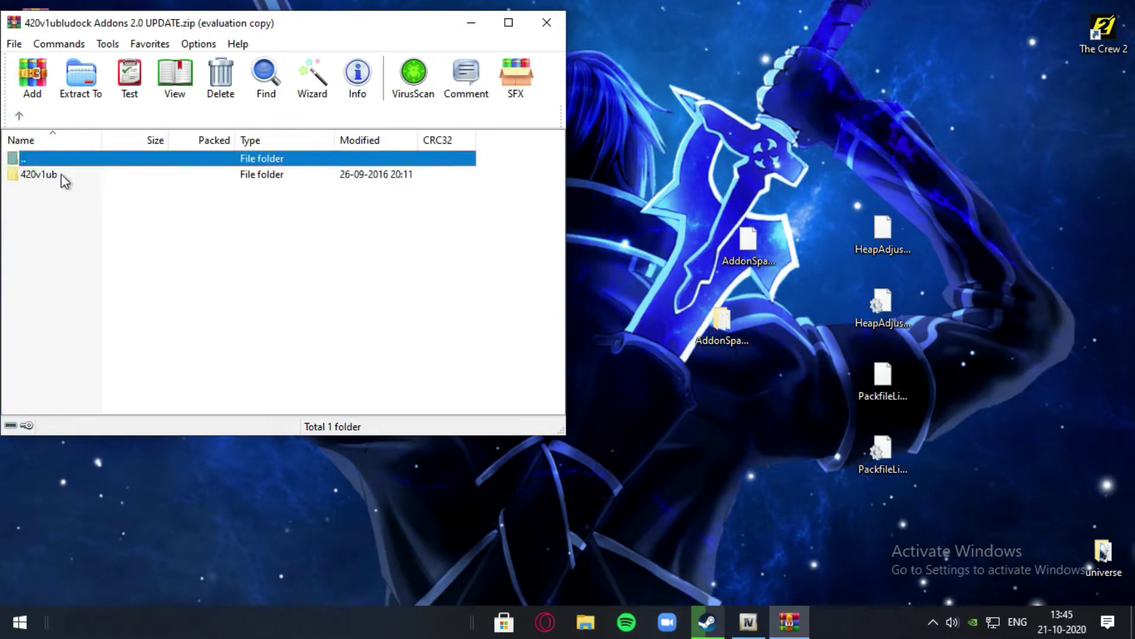
pyautogui.doubleClick(62, 174)
pyautogui.click(21, 117)
pyautogui.click(21, 117)
pyautogui.click(21, 118)
pyautogui.click(21, 118)
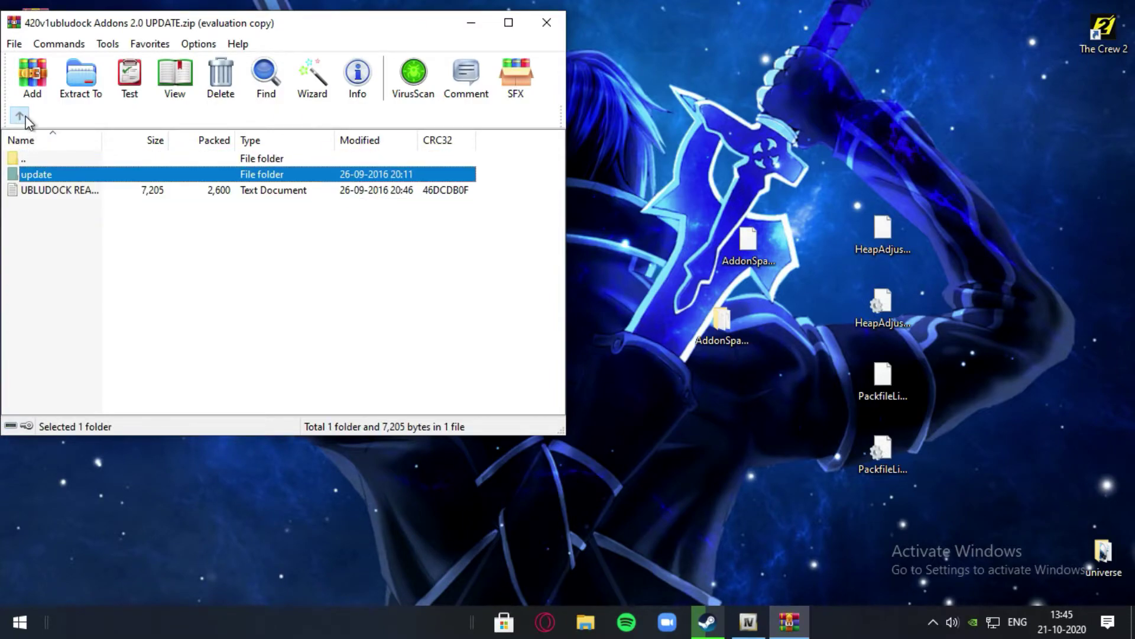
# Step: Open the UBLUDOCK README in a maximized window, examine the dlclist.xml installation instructions and minimize it
pyautogui.doubleClick(66, 188)
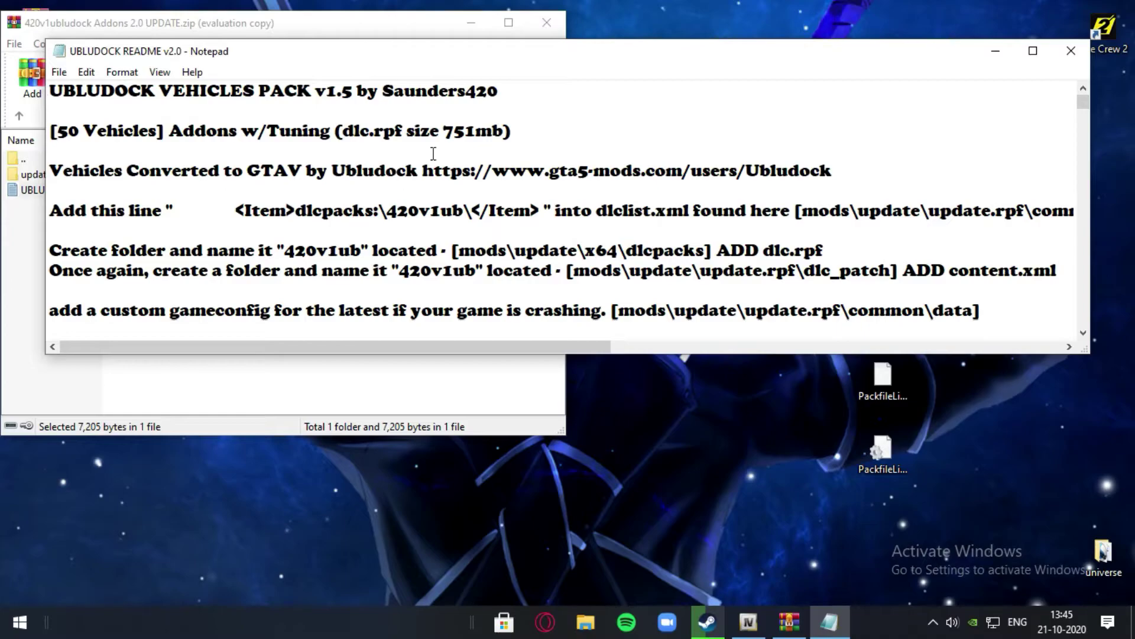
pyautogui.click(1034, 51)
pyautogui.moveTo(185, 161); pyautogui.dragTo(642, 174)
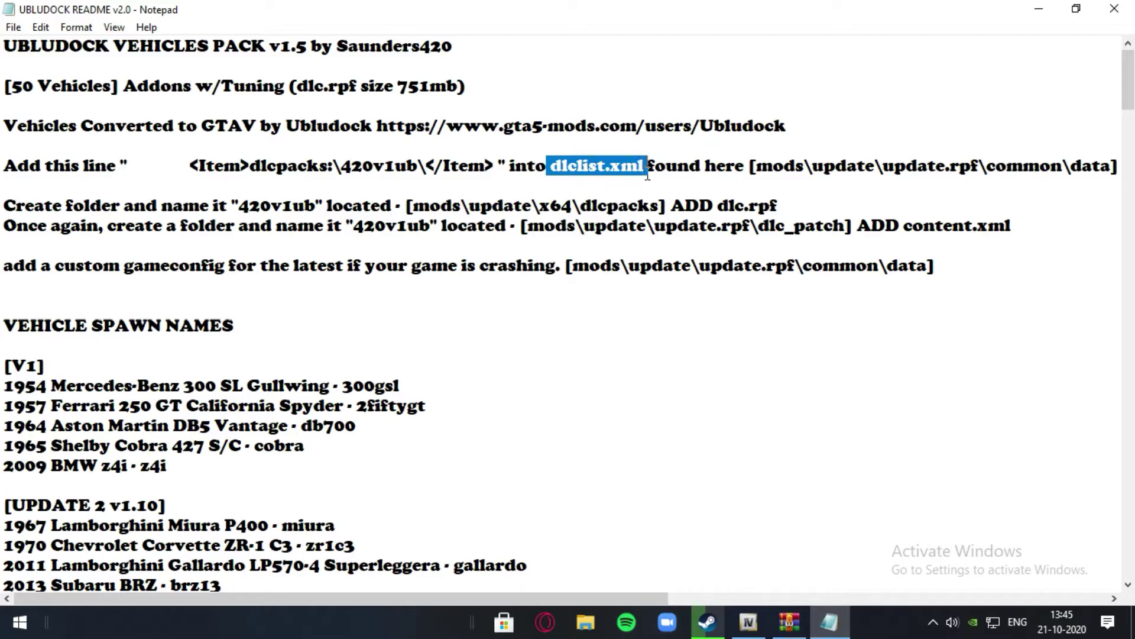
pyautogui.click(1023, 12)
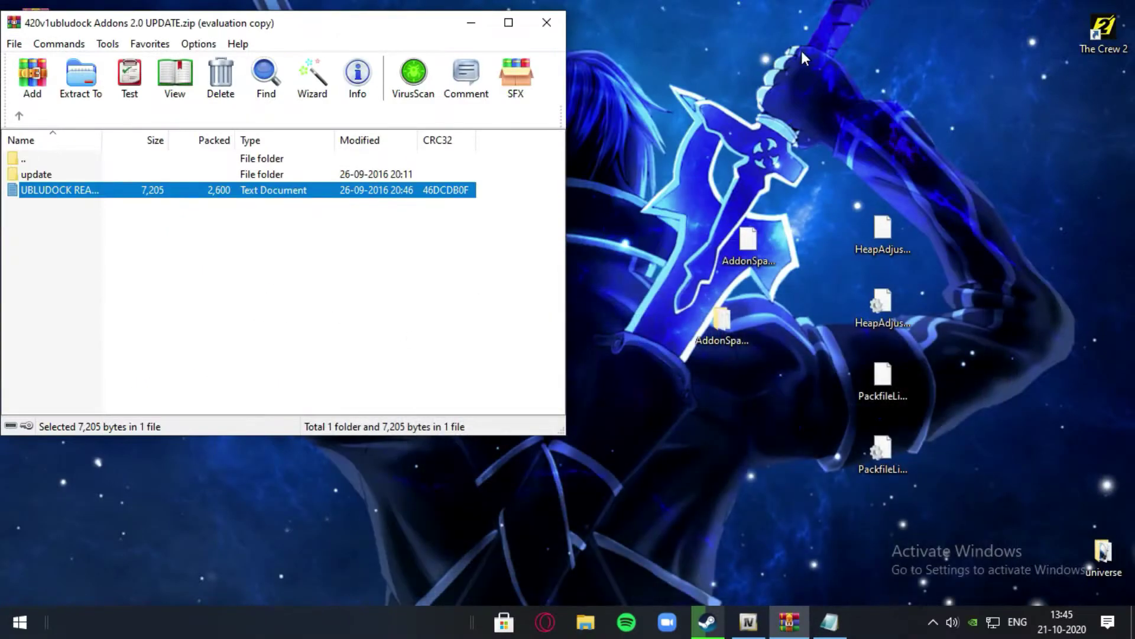
# Step: Extract the 420v1ub folder from the archive's update > x64 > dlcpacks path to the desktop, letting the extraction continue
pyautogui.doubleClick(37, 175)
pyautogui.click(38, 191)
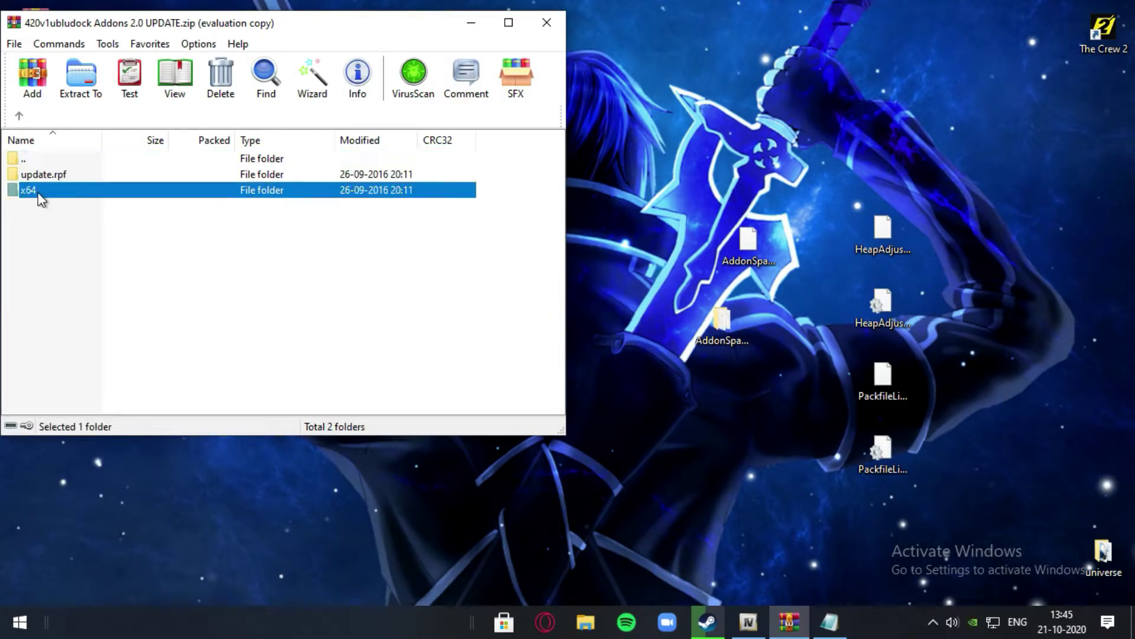
pyautogui.doubleClick(38, 191)
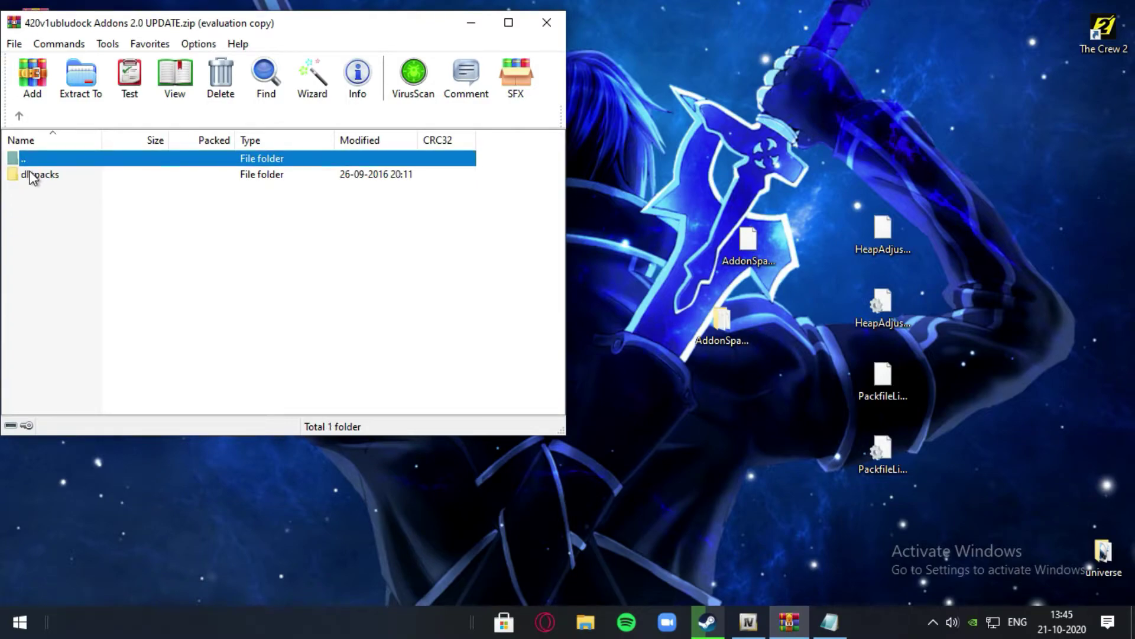
pyautogui.doubleClick(47, 176)
pyautogui.click(46, 177)
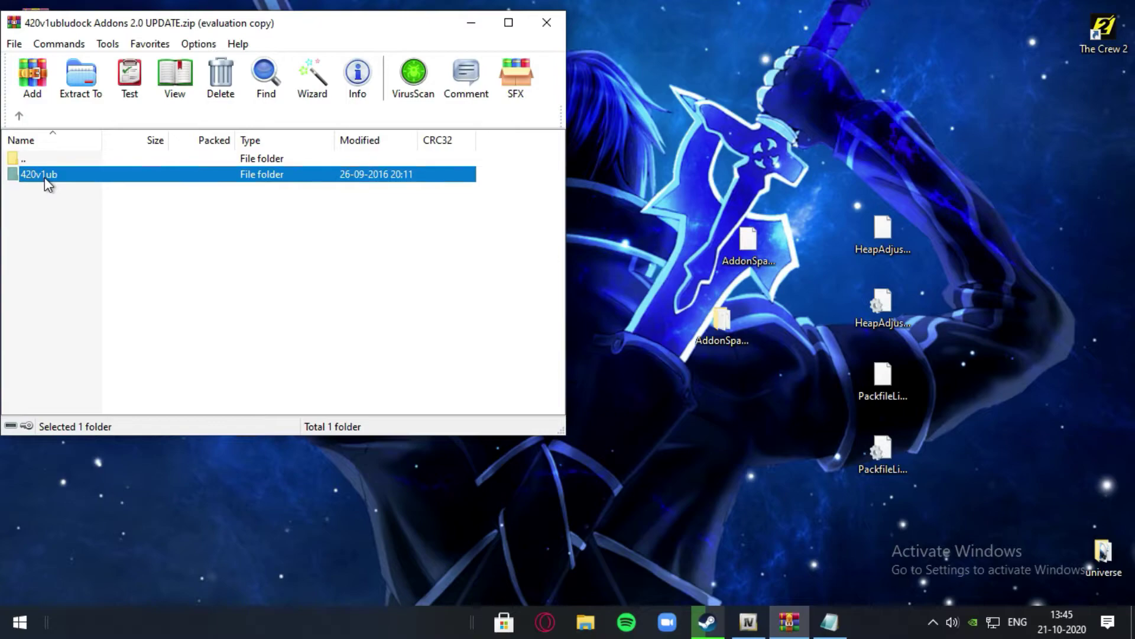
pyautogui.doubleClick(44, 176)
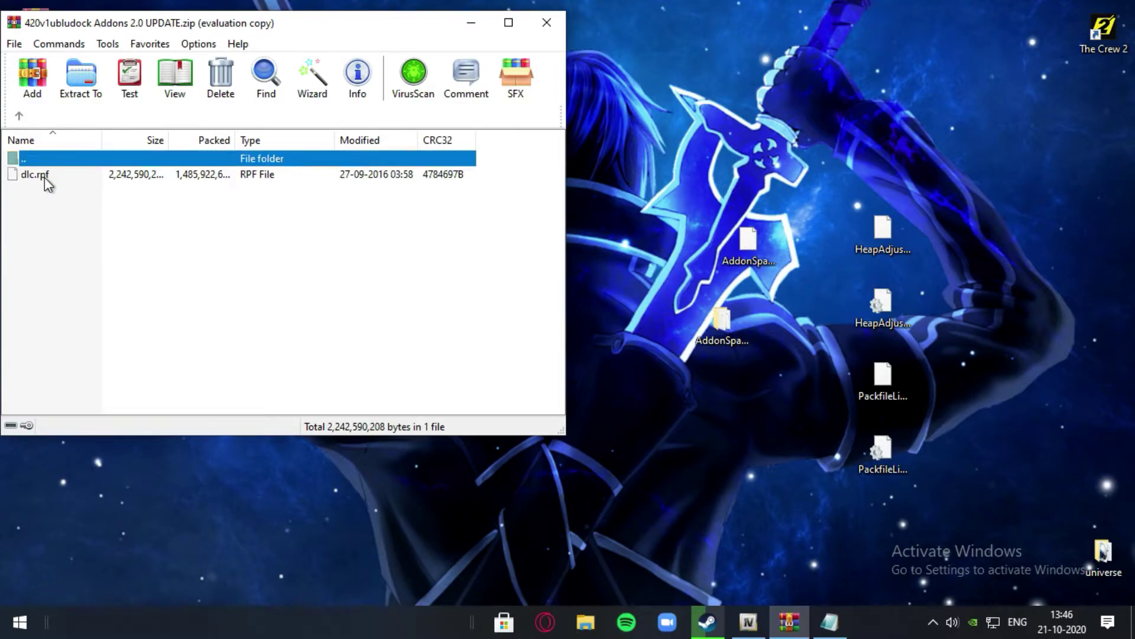
pyautogui.click(19, 115)
pyautogui.moveTo(35, 177); pyautogui.dragTo(706, 165)
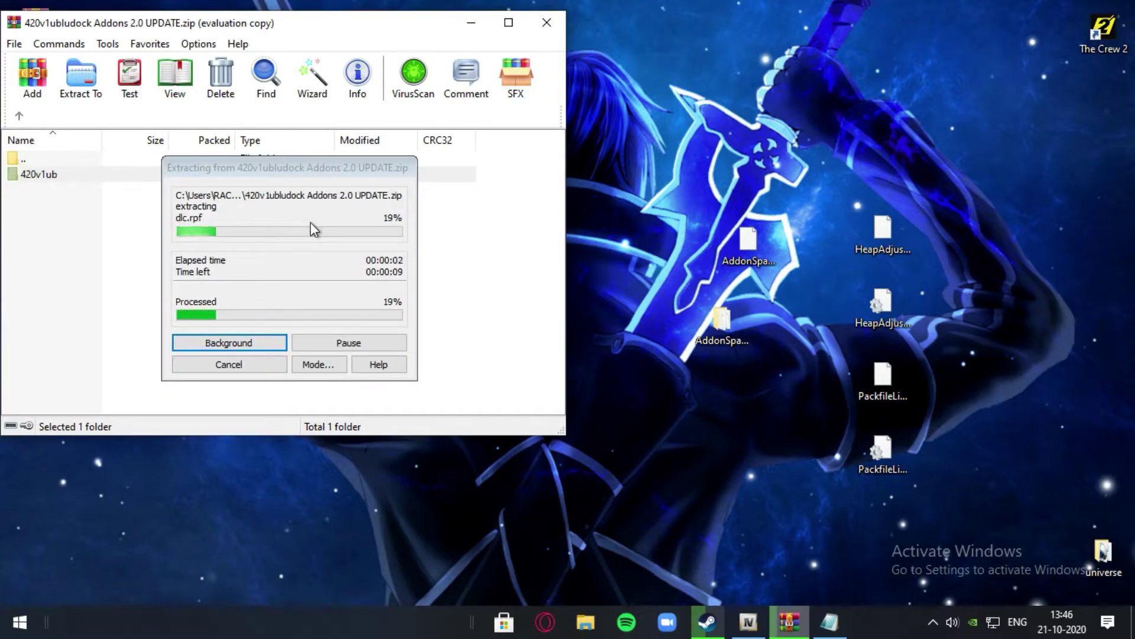
pyautogui.click(18, 116)
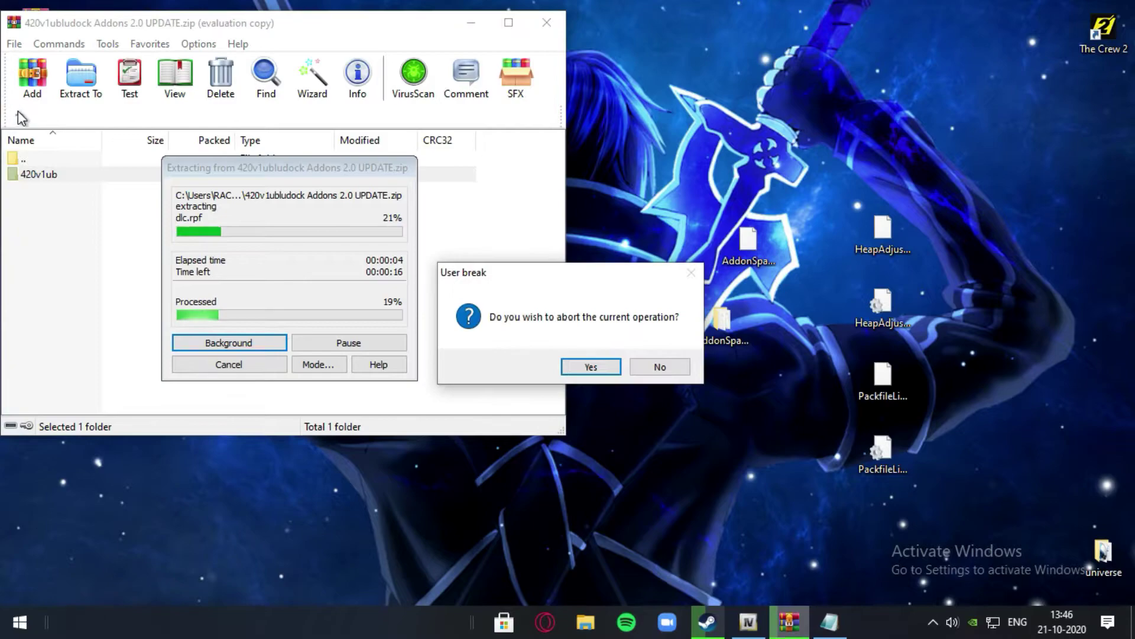
pyautogui.click(671, 365)
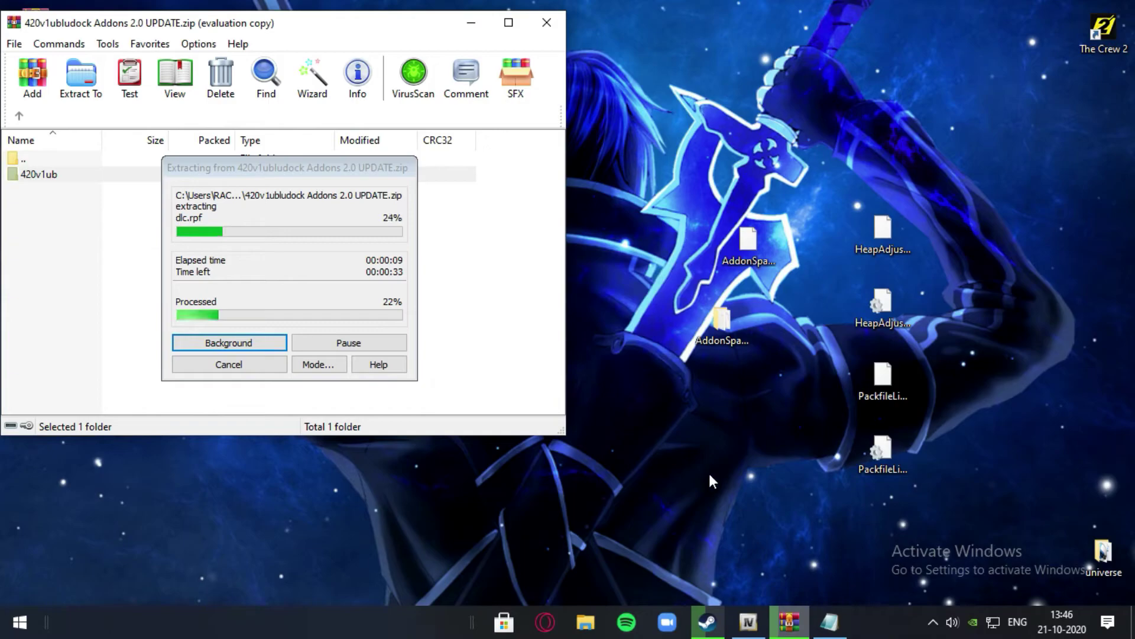
# Step: Switch to OpenIV in a maximized window, examine the mods folder and its update subfolder, and minimize the window
pyautogui.click(748, 621)
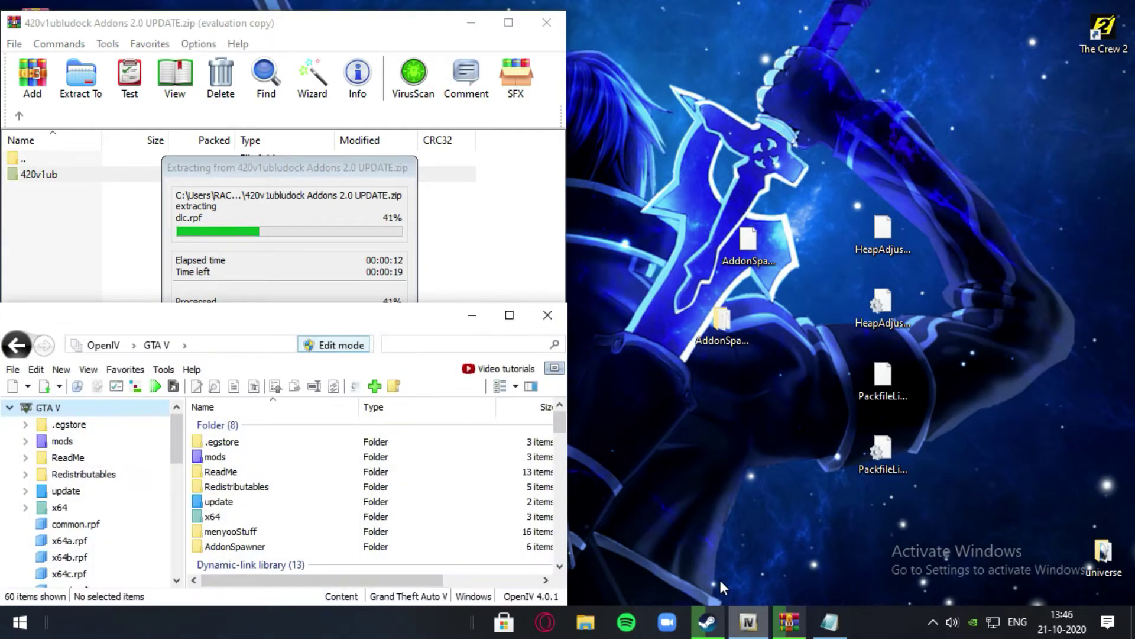
pyautogui.moveTo(403, 335); pyautogui.dragTo(1128, 289)
pyautogui.doubleClick(1128, 47)
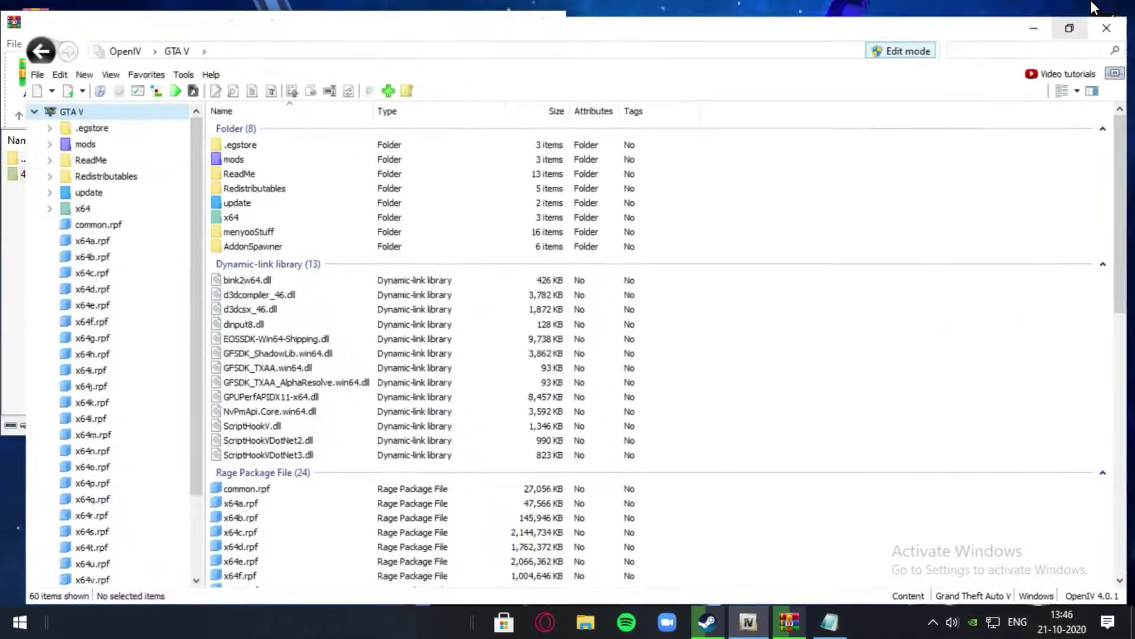
pyautogui.click(197, 148)
pyautogui.doubleClick(197, 148)
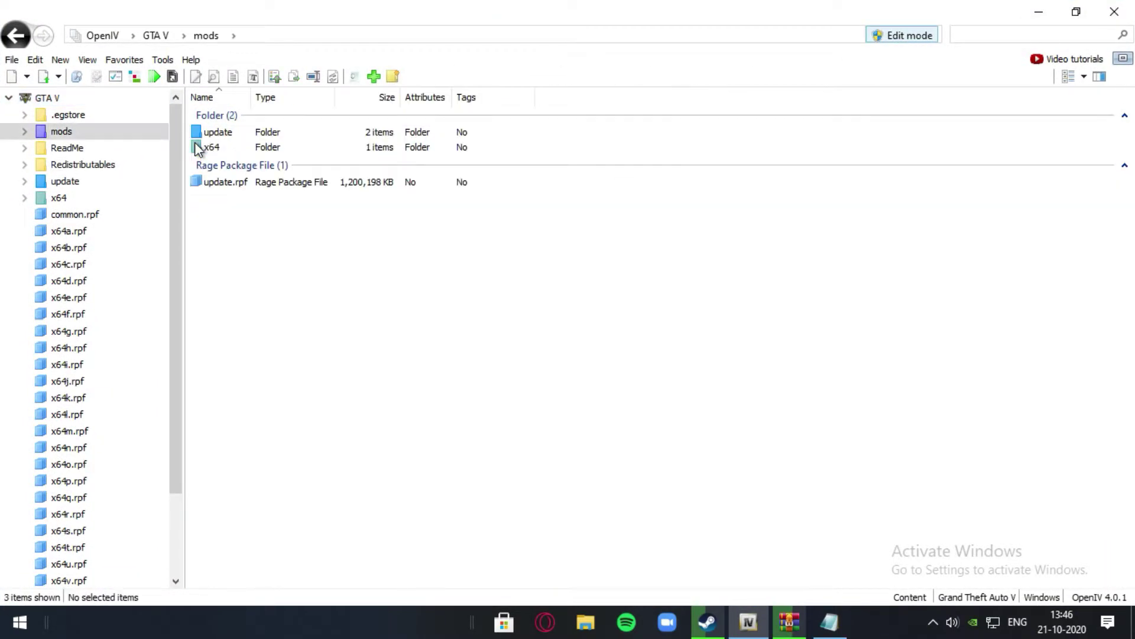
pyautogui.doubleClick(226, 183)
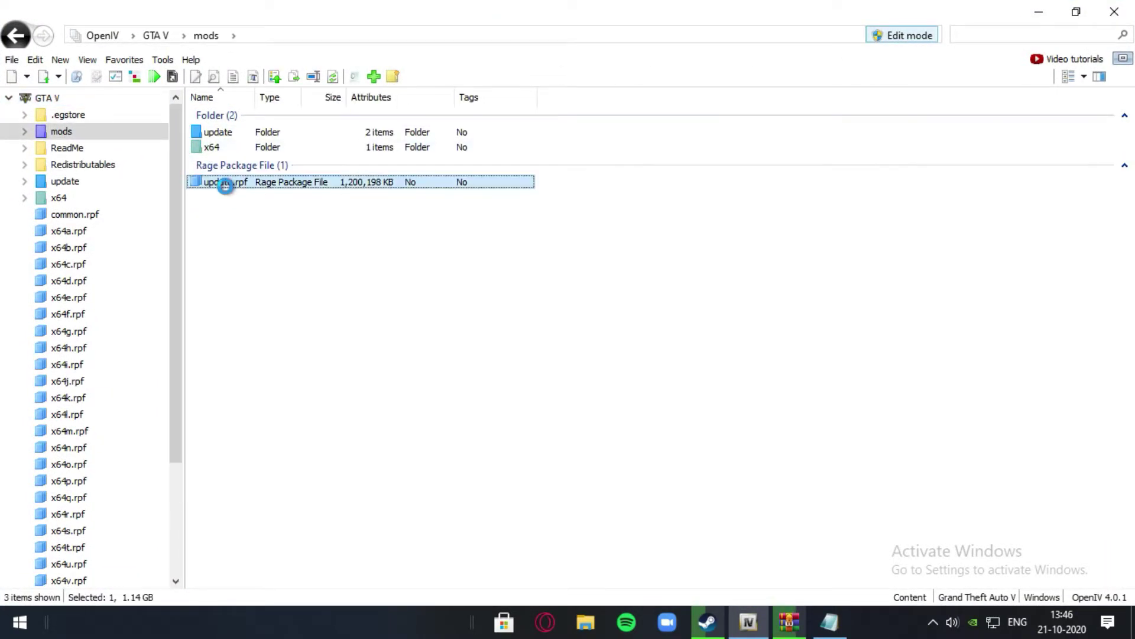
pyautogui.click(15, 36)
pyautogui.doubleClick(220, 133)
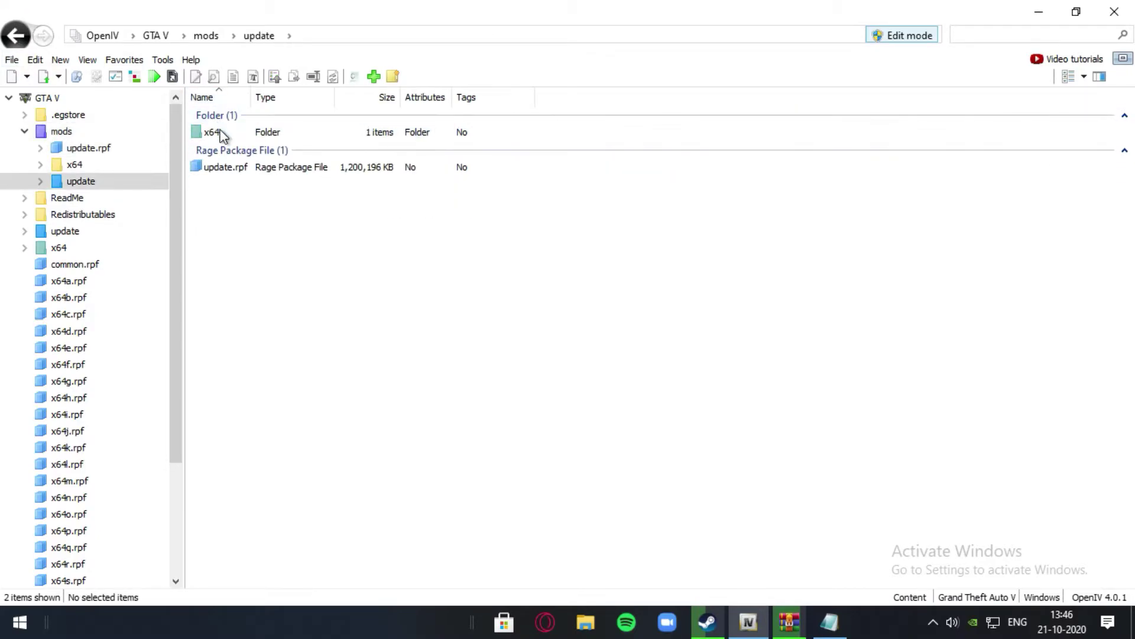
pyautogui.click(8, 34)
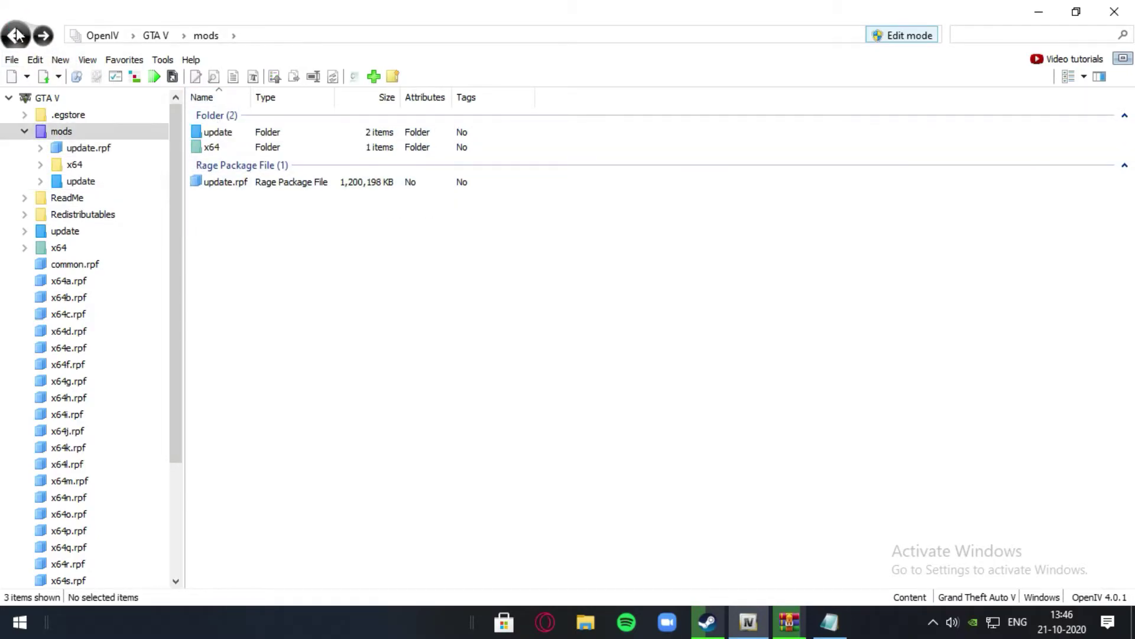
pyautogui.click(226, 147)
pyautogui.rightClick(227, 148)
pyautogui.click(594, 246)
pyautogui.click(594, 246)
pyautogui.click(1037, 14)
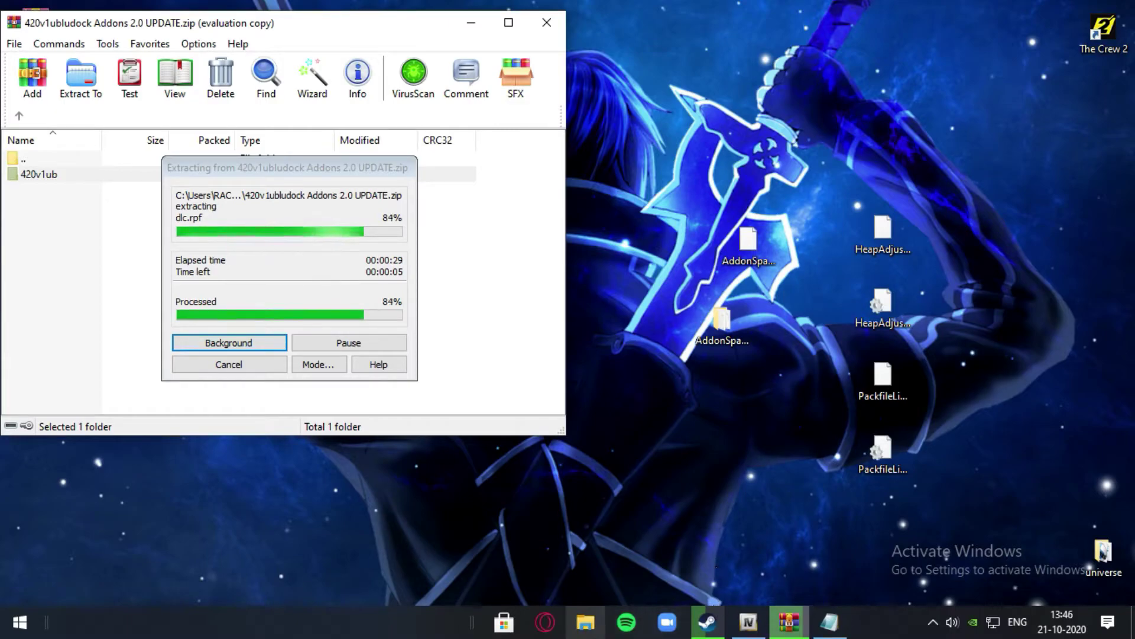
# Step: Open a File Explorer window and minimize the 420v1ubludock archive window
pyautogui.click(586, 622)
pyautogui.moveTo(118, 31); pyautogui.dragTo(367, 516)
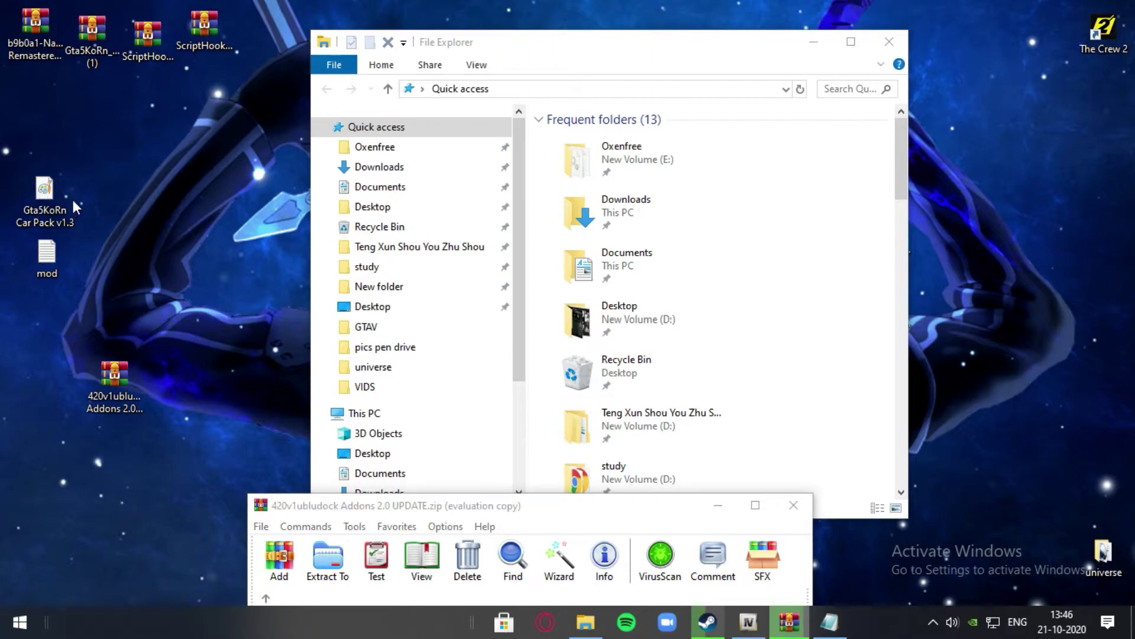
pyautogui.click(726, 508)
# Step: Try to open the Gta5KoRn Car Pack v1.3 file from the desktop and dismiss the error
pyautogui.doubleClick(39, 201)
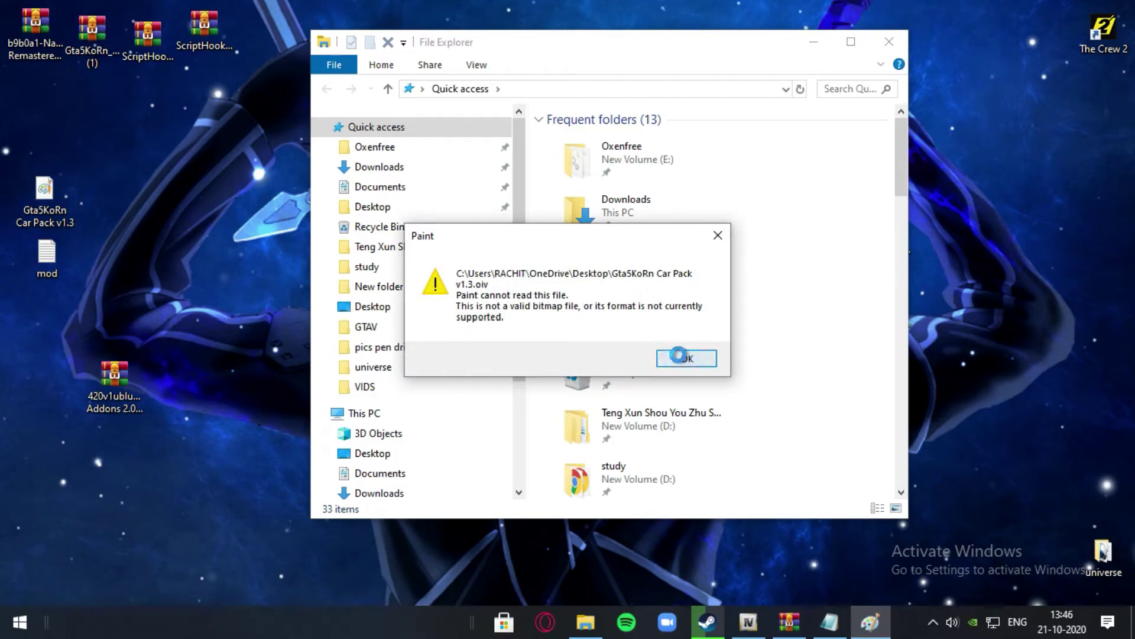
pyautogui.click(680, 356)
pyautogui.moveTo(31, 197)
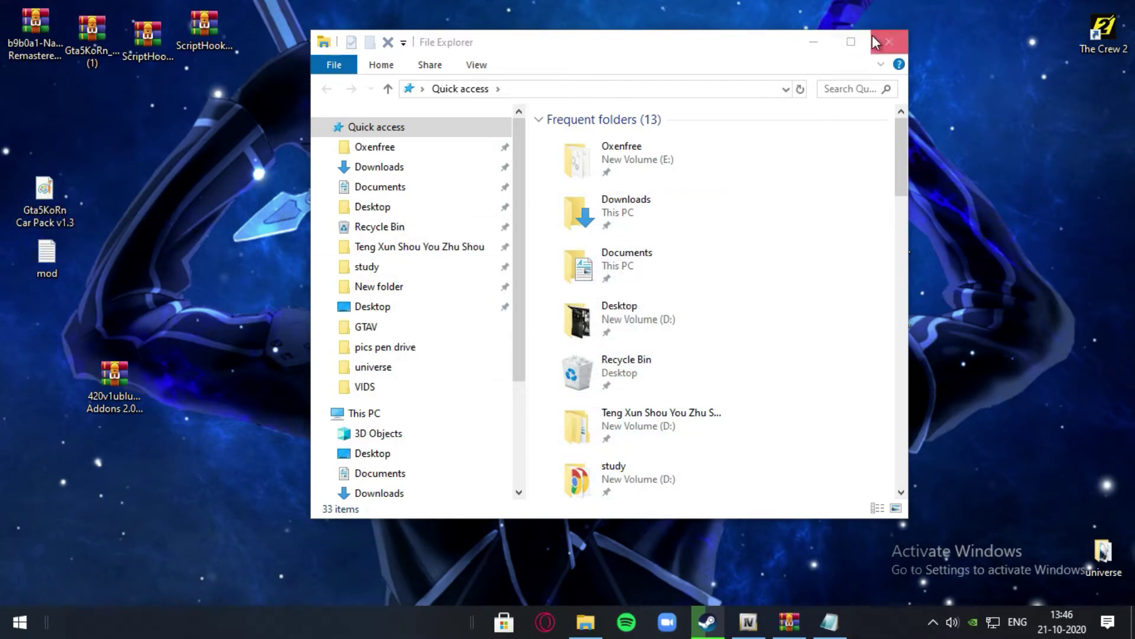
# Step: Open the GTAV mods folder in a maximized File Explorer window and check its update subfolder
pyautogui.click(851, 42)
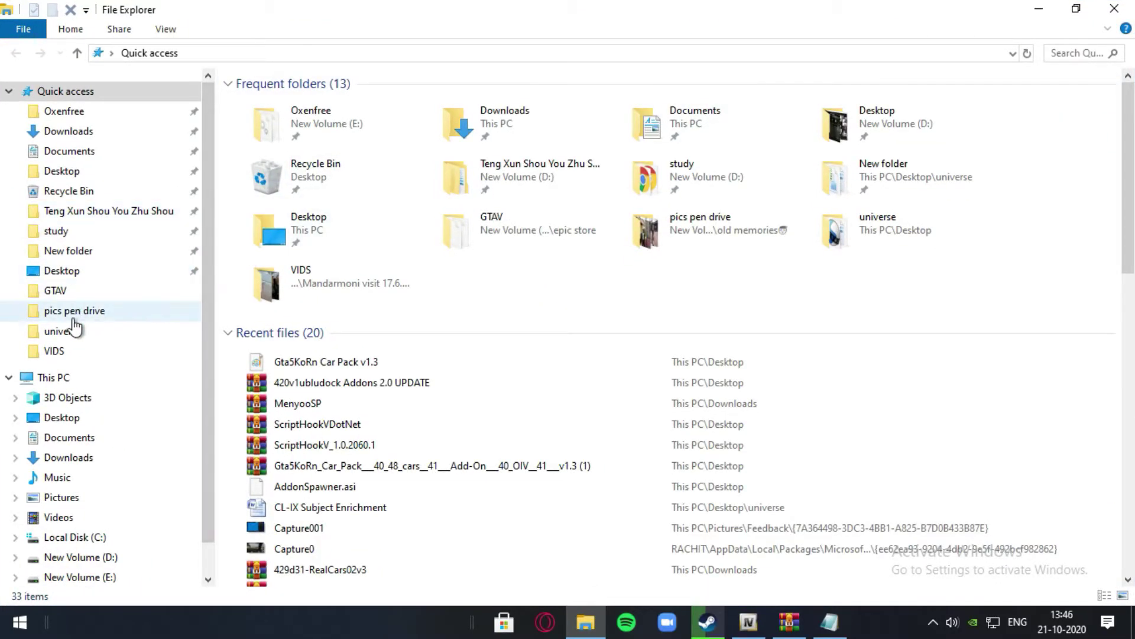
pyautogui.click(98, 291)
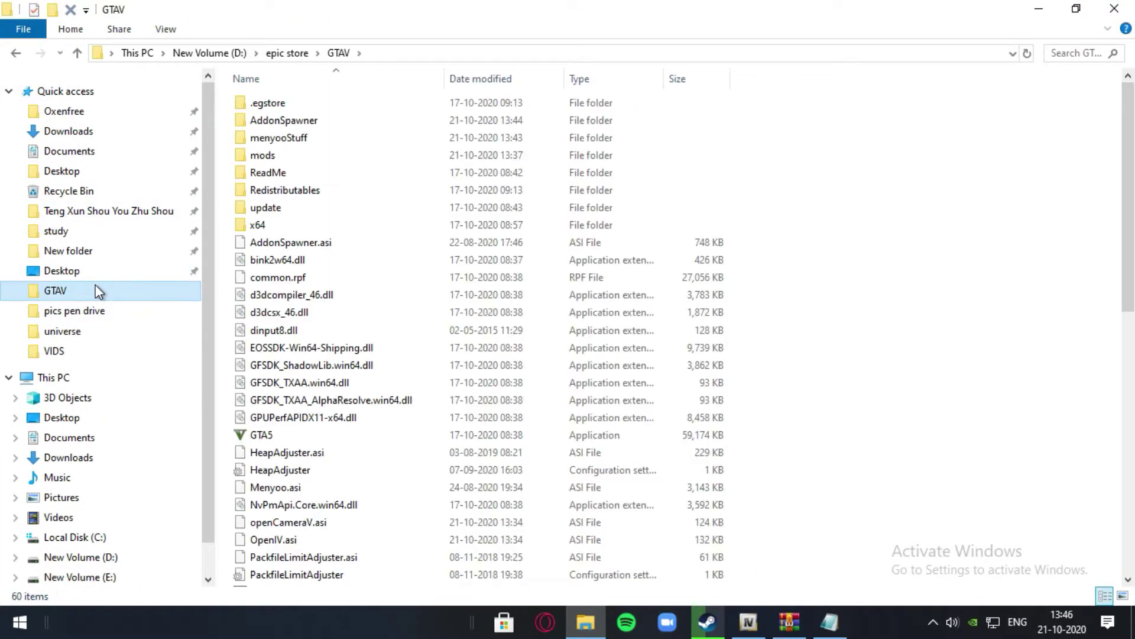
pyautogui.doubleClick(262, 155)
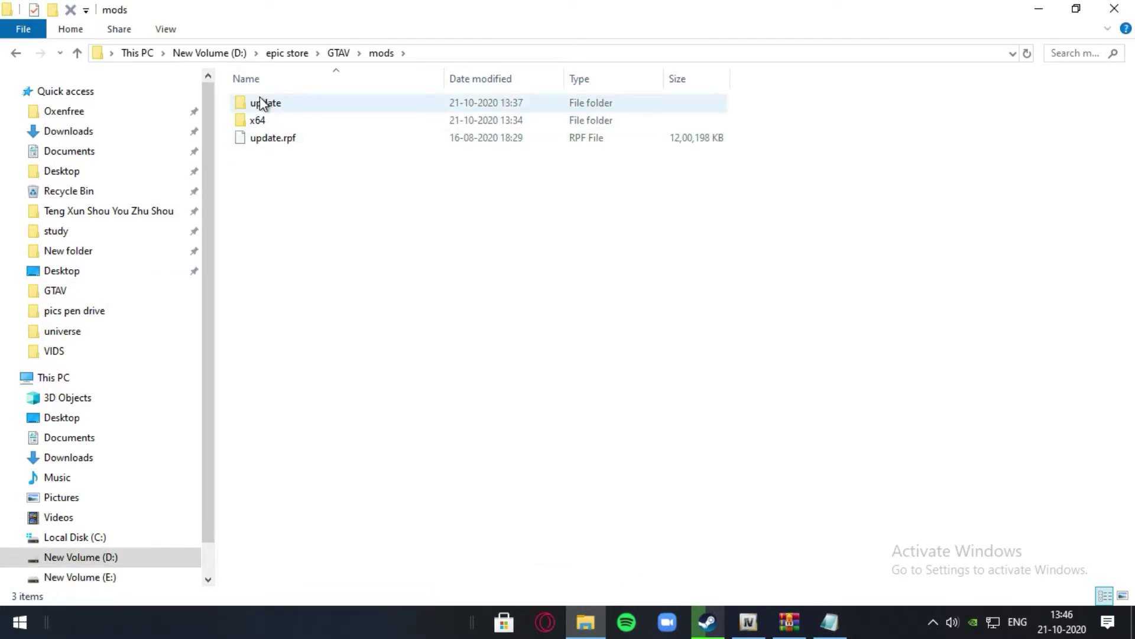
pyautogui.doubleClick(262, 104)
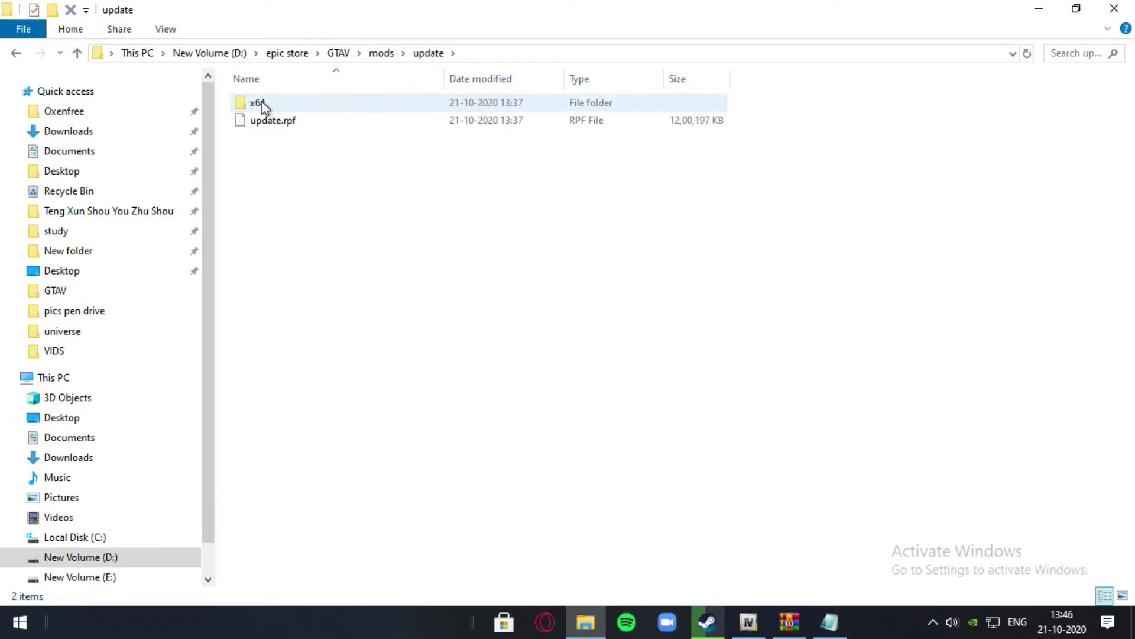
pyautogui.click(80, 54)
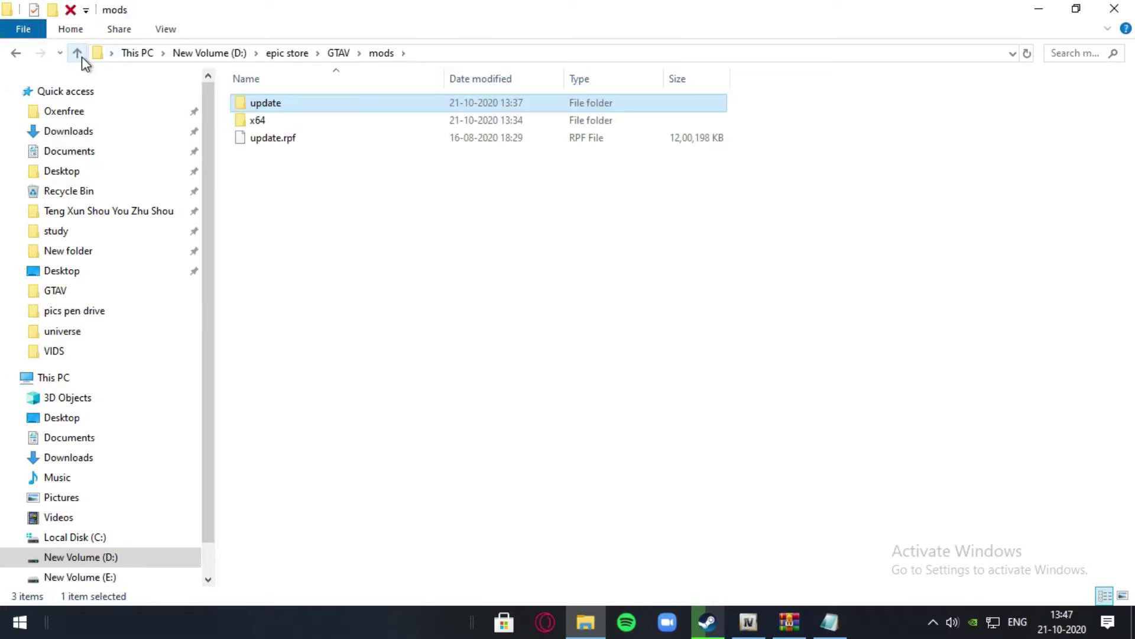
# Step: Delete the x64 folder and the update.rpf file from the GTAV mods folder
pyautogui.click(271, 137)
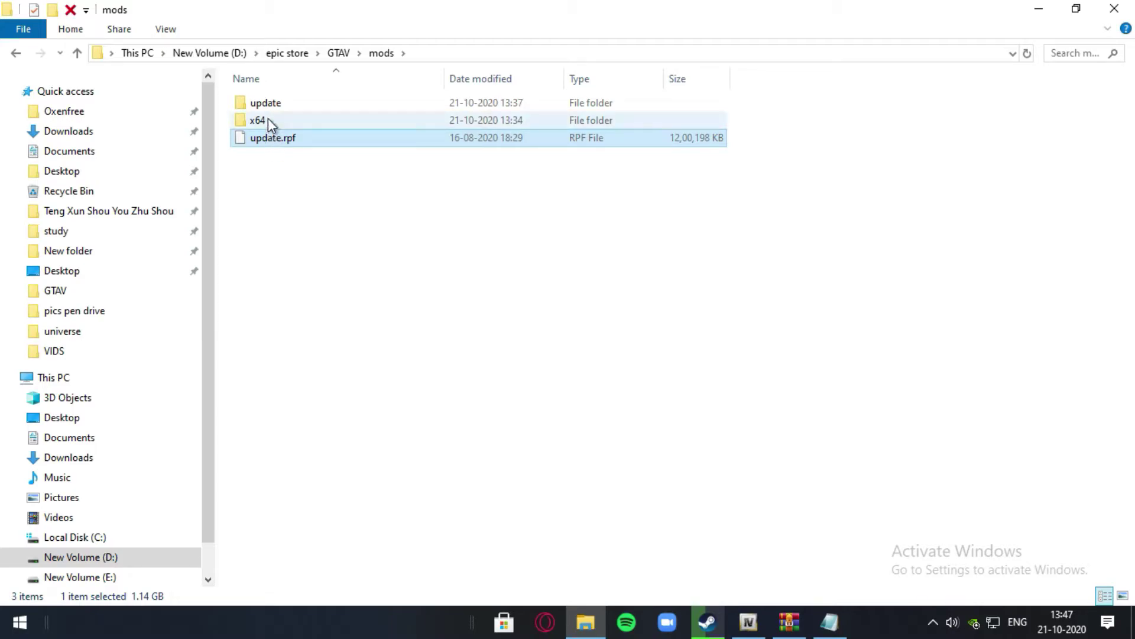
pyautogui.keyDown('ctrl'); pyautogui.click(266, 120); pyautogui.keyUp('ctrl')
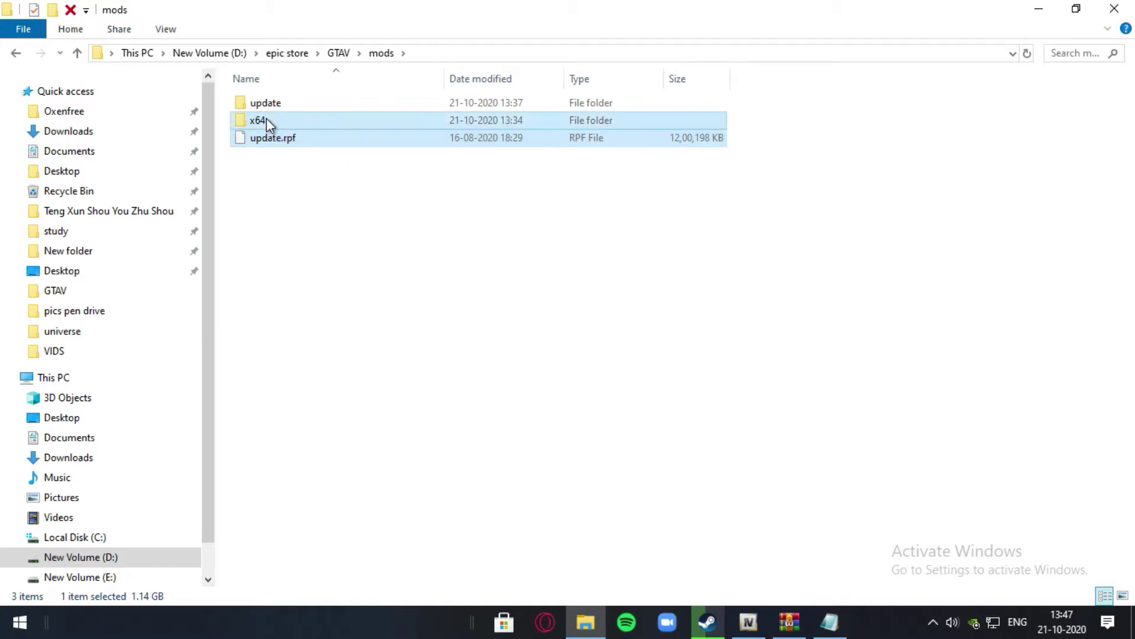
pyautogui.rightClick(266, 120)
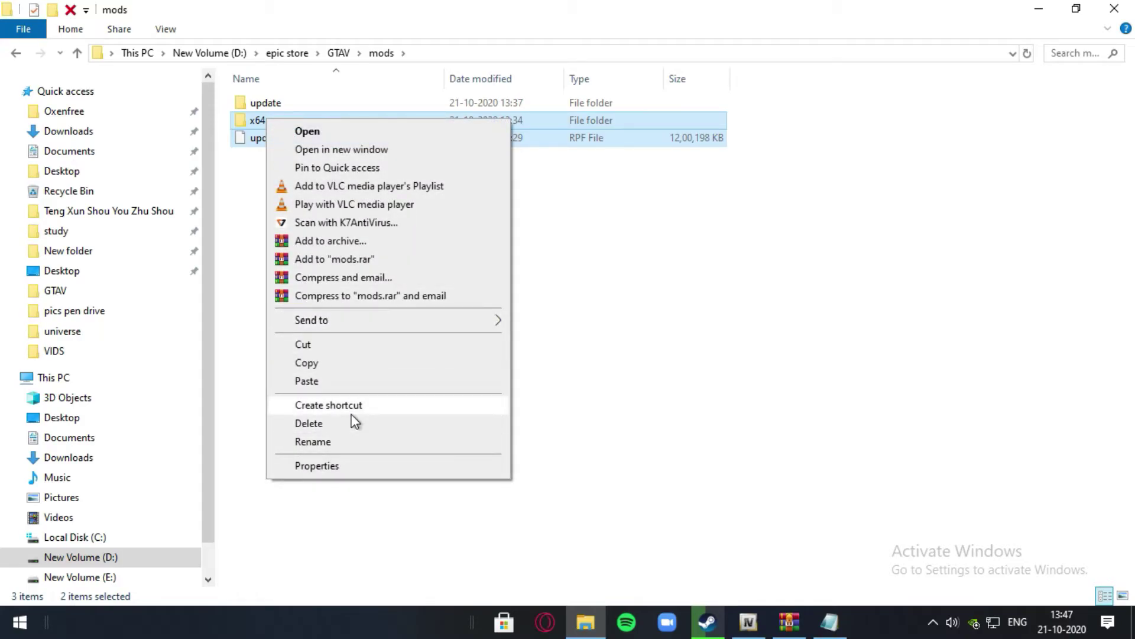
pyautogui.click(320, 424)
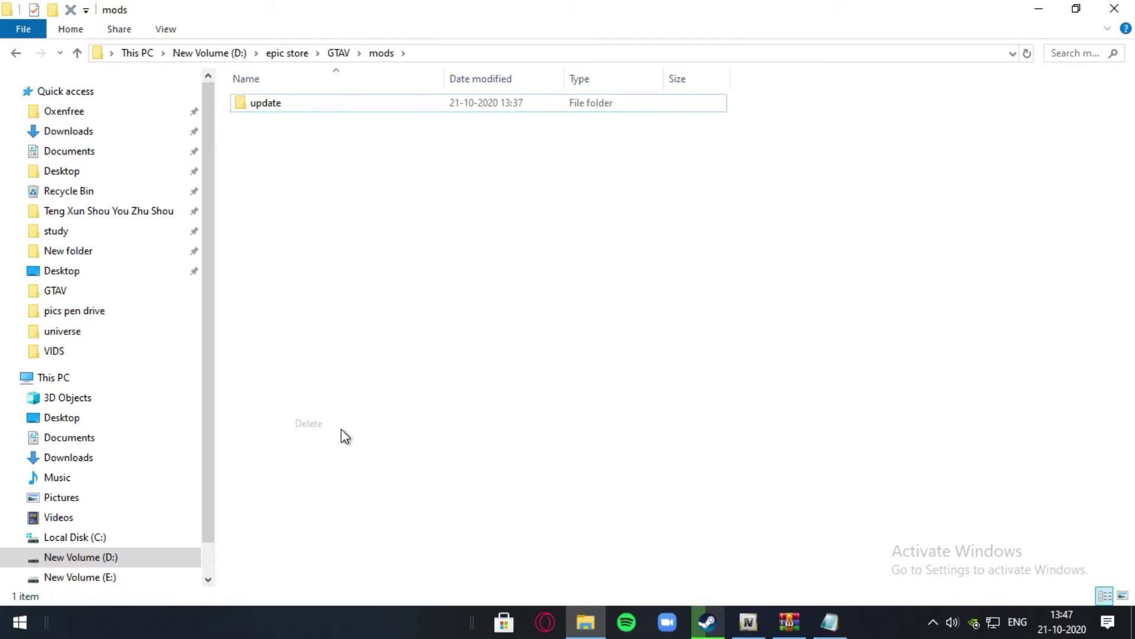
# Step: Go to the dlcpacks folder under mods > update > x64 and check the gta5korncar folder
pyautogui.doubleClick(323, 108)
pyautogui.doubleClick(322, 109)
pyautogui.doubleClick(323, 112)
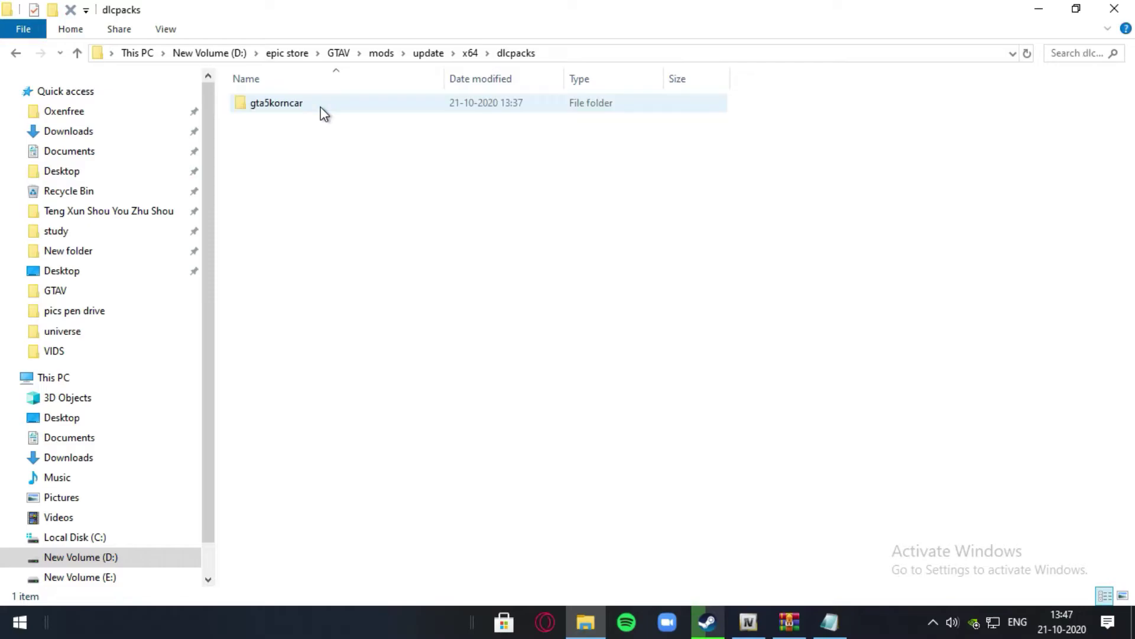
pyautogui.doubleClick(323, 109)
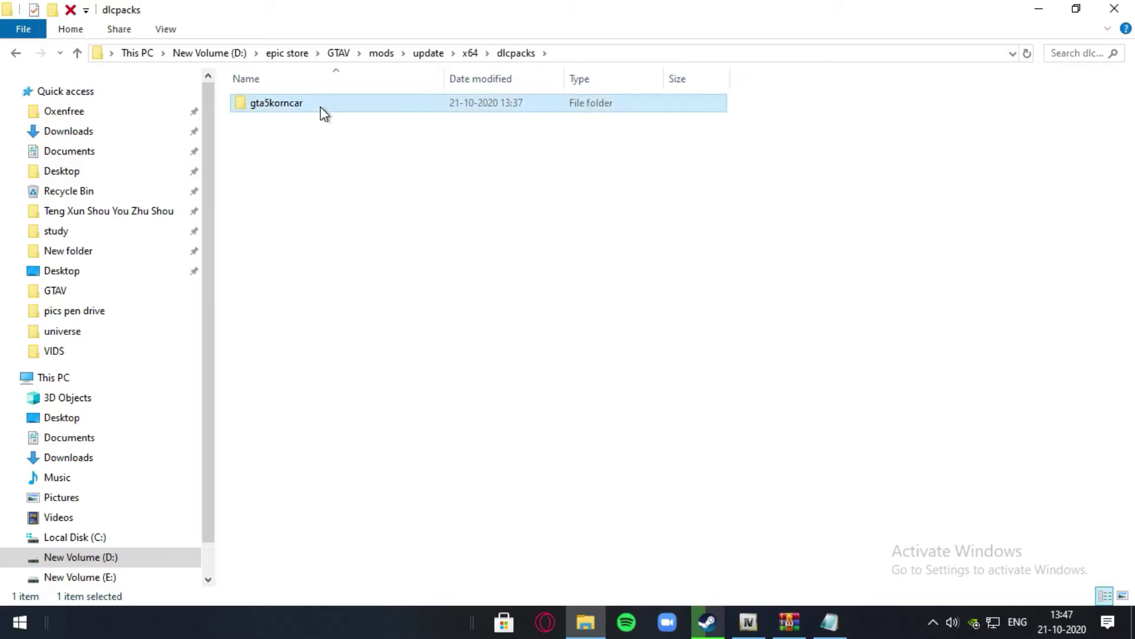
pyautogui.click(78, 53)
# Step: Check the extracted 420v1ub folder's contents and transfer the folder from the desktop into the mods dlcpacks folder
pyautogui.moveTo(428, 7); pyautogui.dragTo(329, 75)
pyautogui.doubleClick(708, 110)
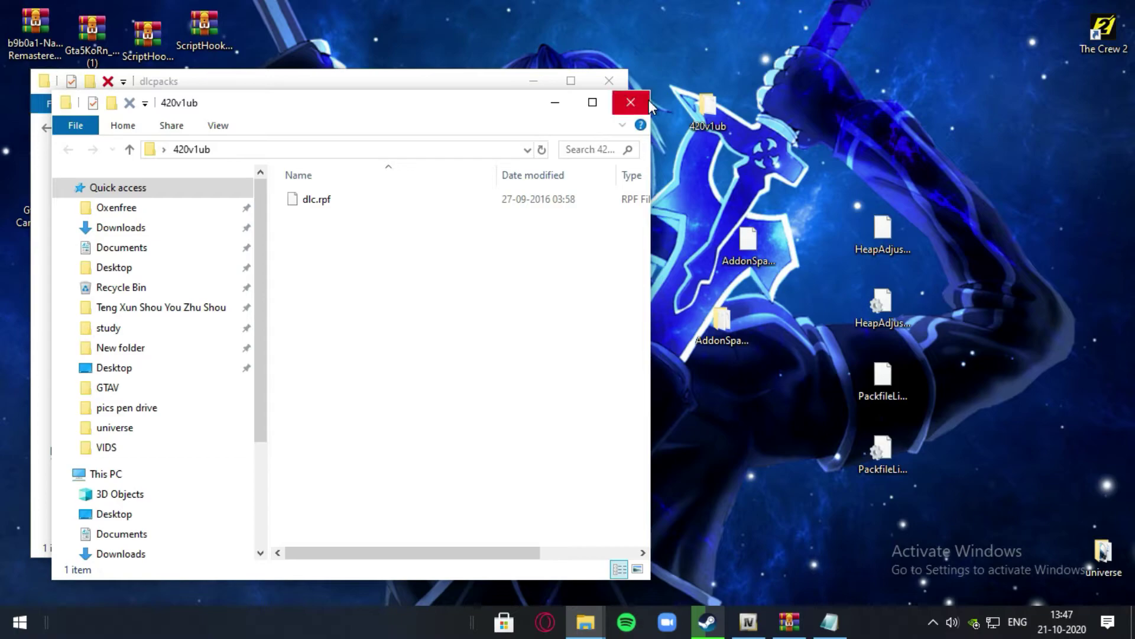
pyautogui.click(648, 100)
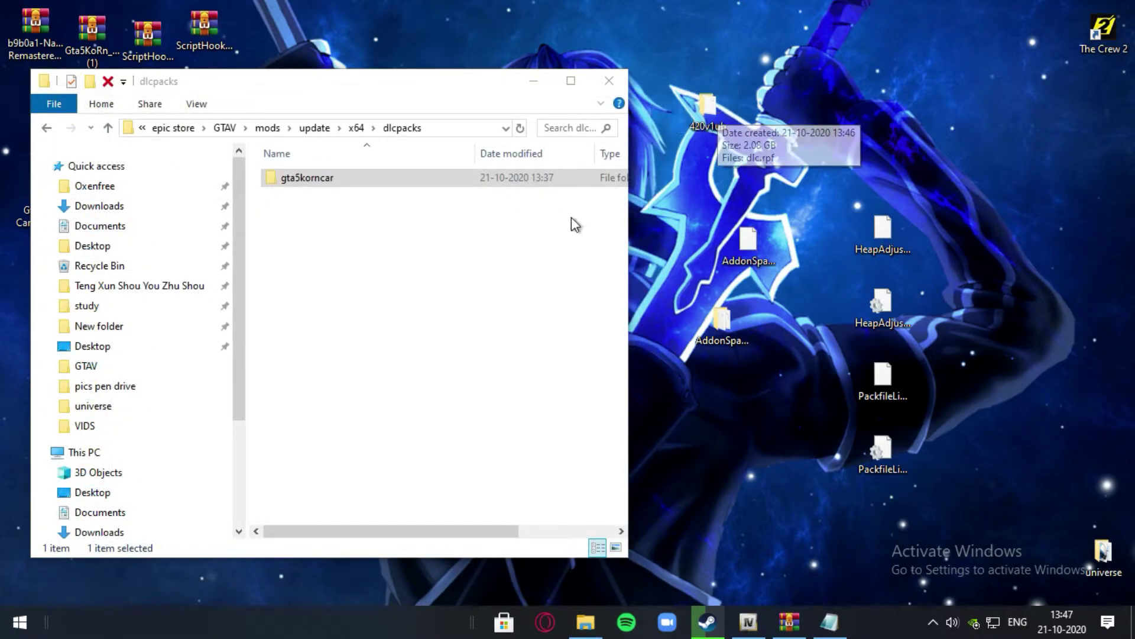
pyautogui.click(445, 294)
pyautogui.moveTo(711, 113); pyautogui.dragTo(711, 124)
pyautogui.moveTo(655, 197); pyautogui.dragTo(302, 223)
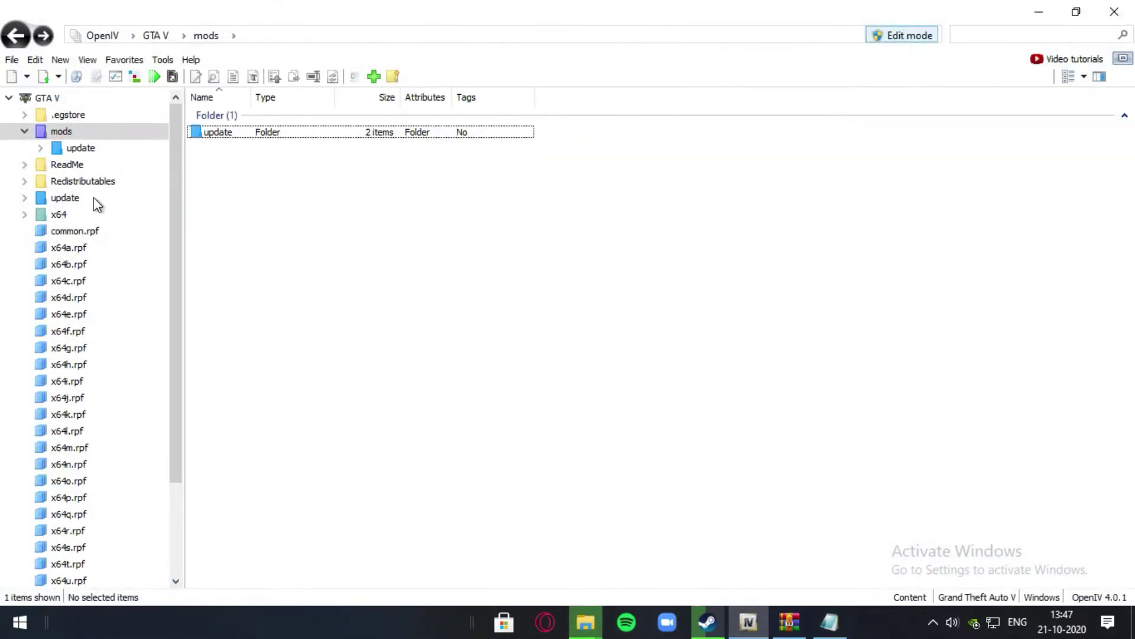
# Step: Switch to OpenIV, check the update folder inside mods, return to the GTA V root and make sure Edit mode is on
pyautogui.doubleClick(258, 136)
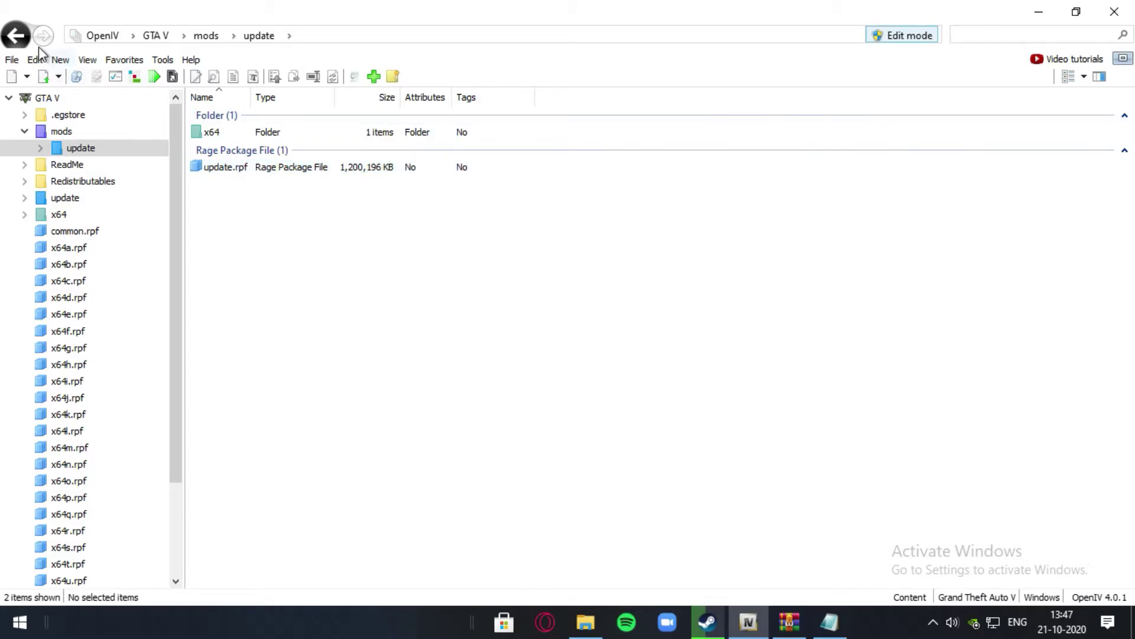
pyautogui.click(15, 35)
pyautogui.rightClick(14, 35)
pyautogui.click(14, 35)
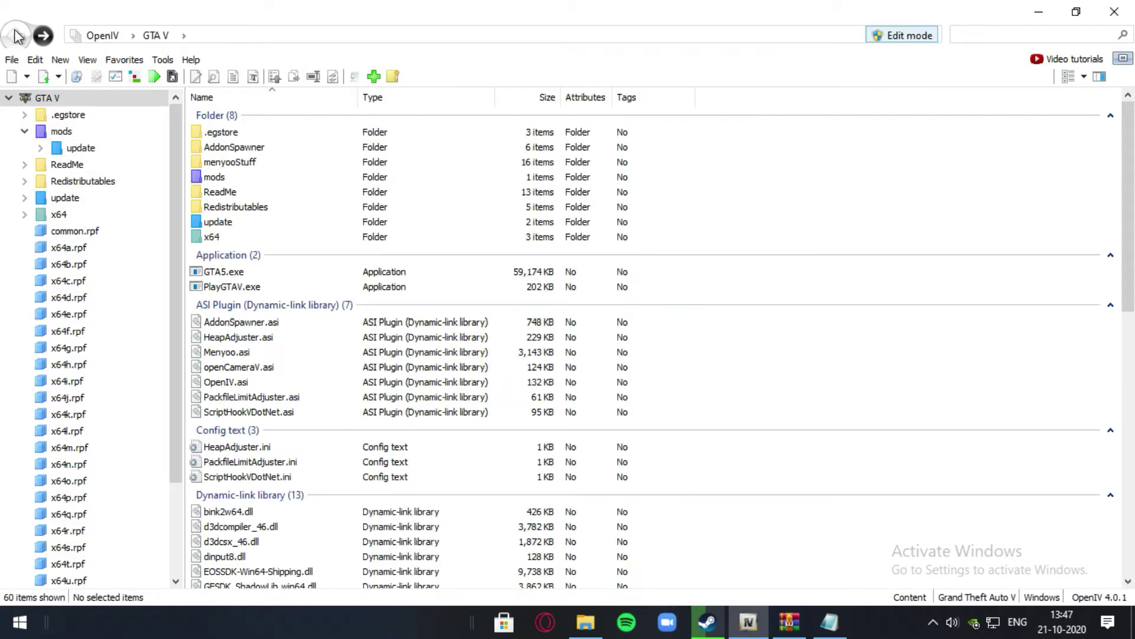
pyautogui.click(904, 37)
pyautogui.click(623, 366)
# Step: Go to mods > update > update.rpf > common > data and open dlclist.xml for editing
pyautogui.doubleClick(235, 179)
pyautogui.doubleClick(236, 131)
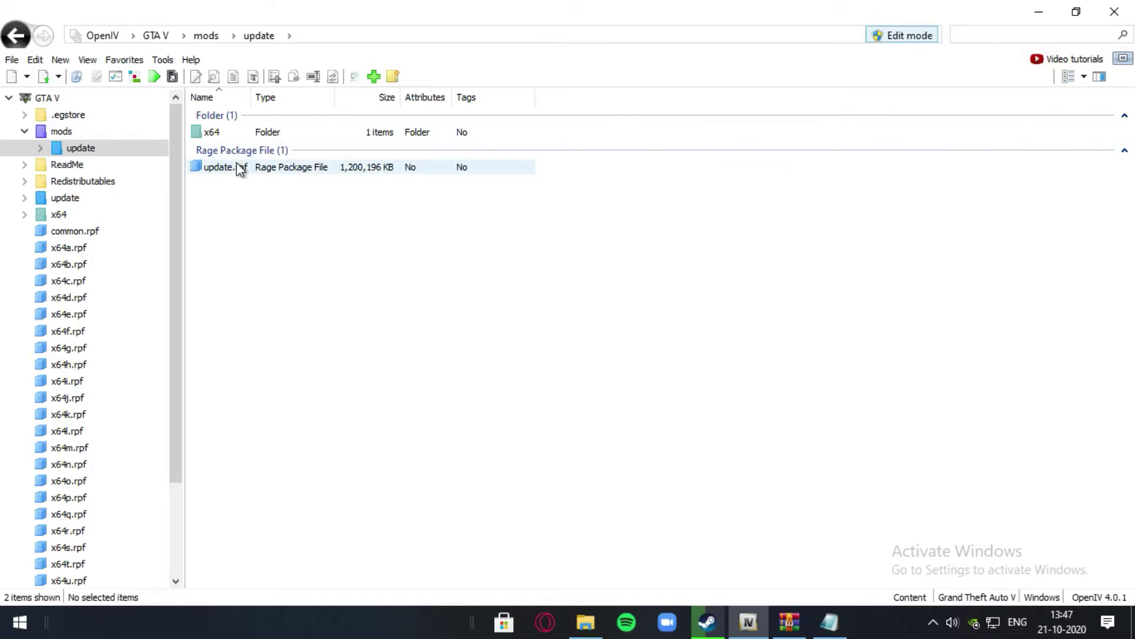
pyautogui.doubleClick(238, 167)
pyautogui.doubleClick(243, 132)
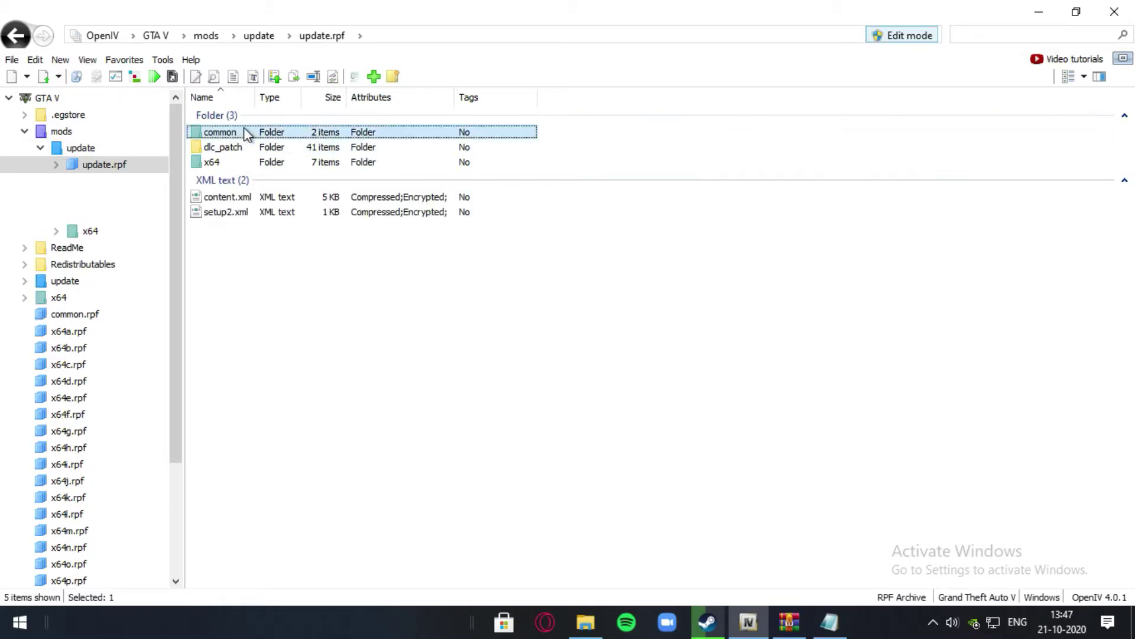
pyautogui.doubleClick(247, 134)
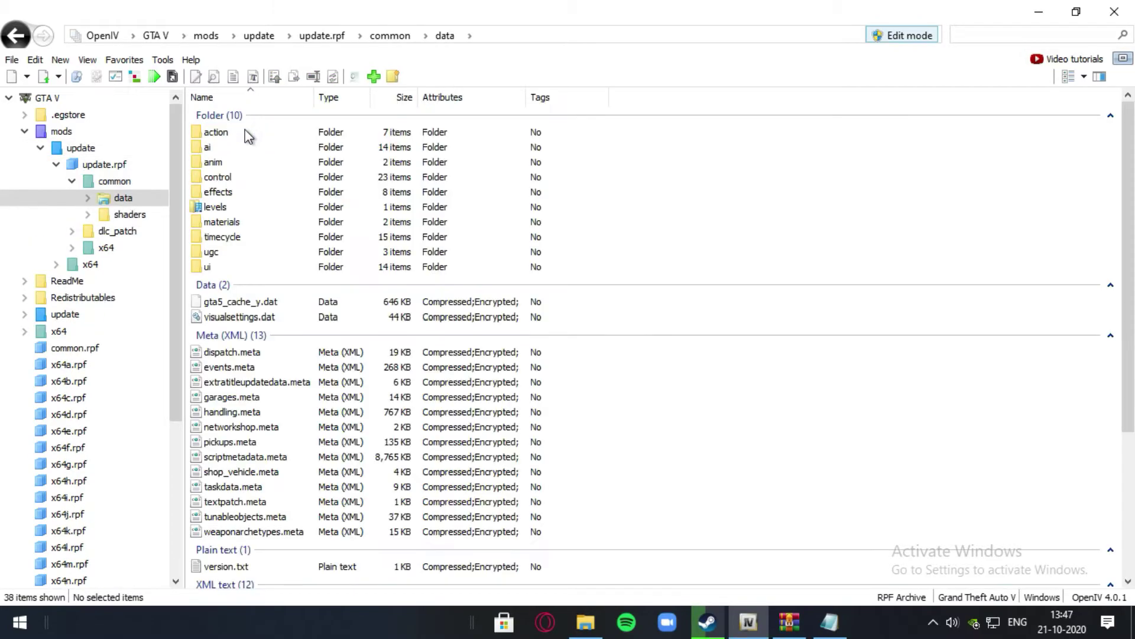
pyautogui.scroll(-2, 307, 343)
pyautogui.scroll(-3, 312, 351)
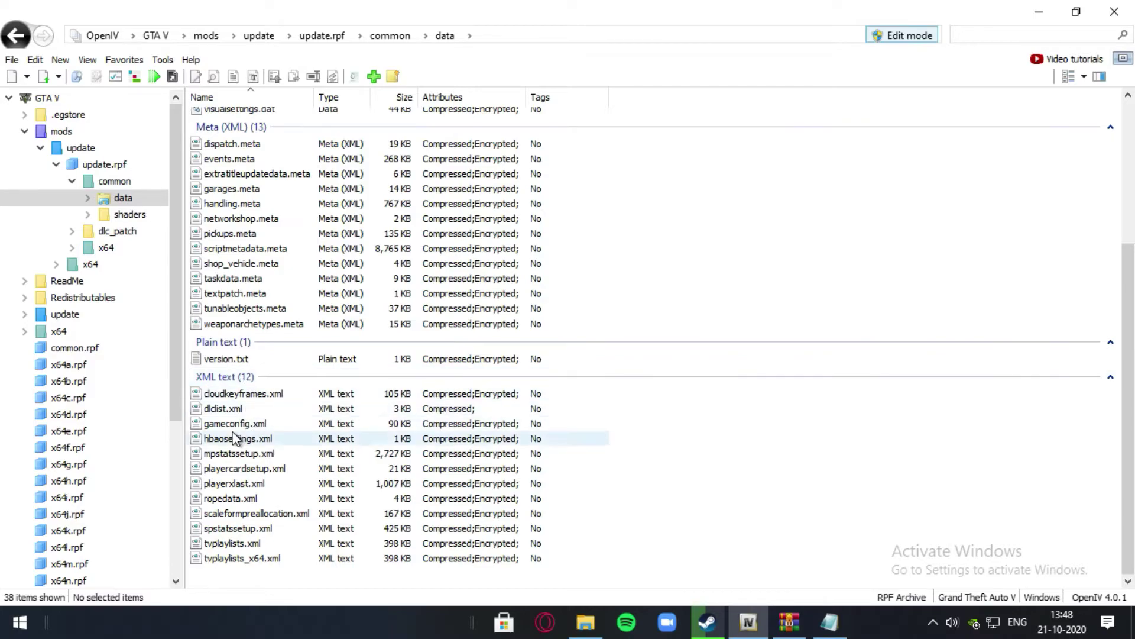
pyautogui.click(216, 411)
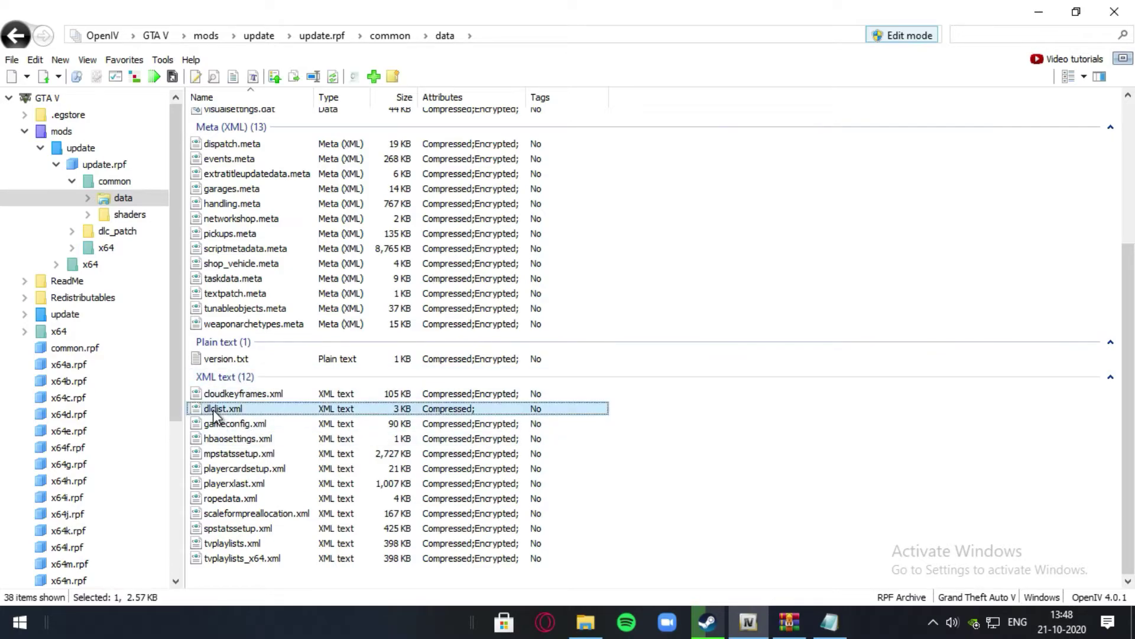
pyautogui.rightClick(216, 414)
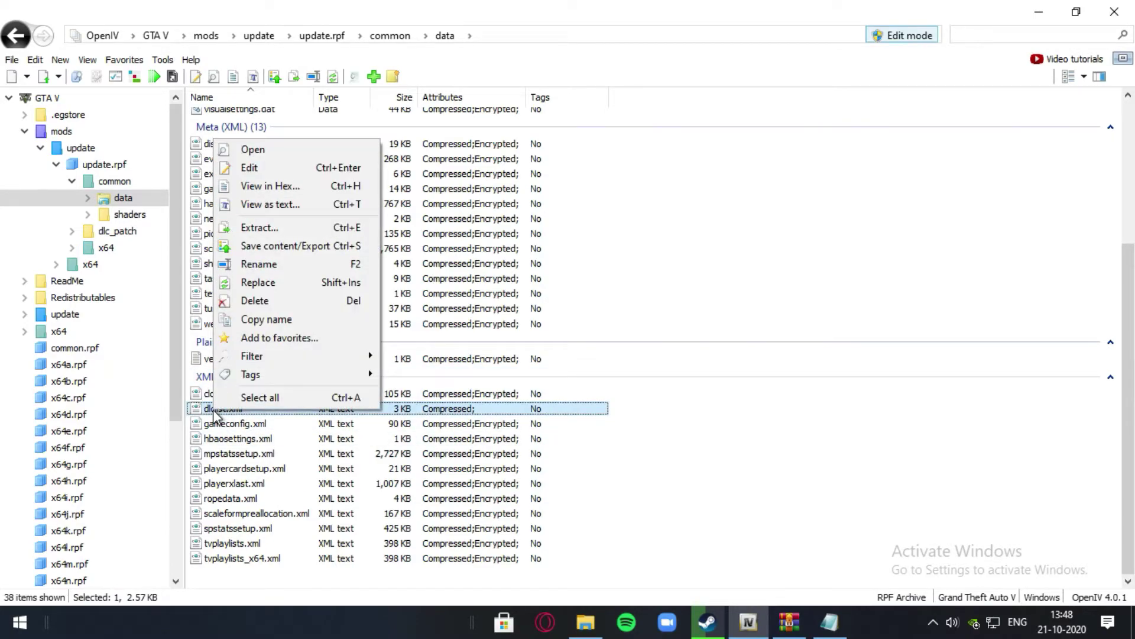
pyautogui.click(239, 170)
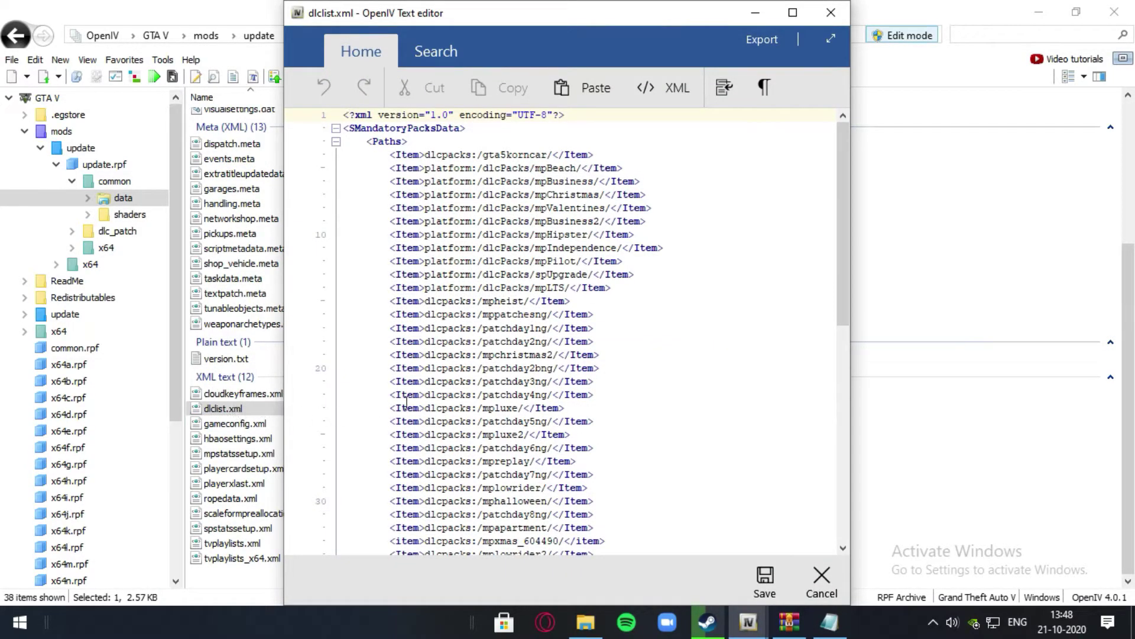
# Step: Copy the README's line <Item>dlcpacks:\420v1ub\</Item> into dlclist.xml on a new line below the patchday23ng entry and save the file
pyautogui.scroll(-12, 497, 268)
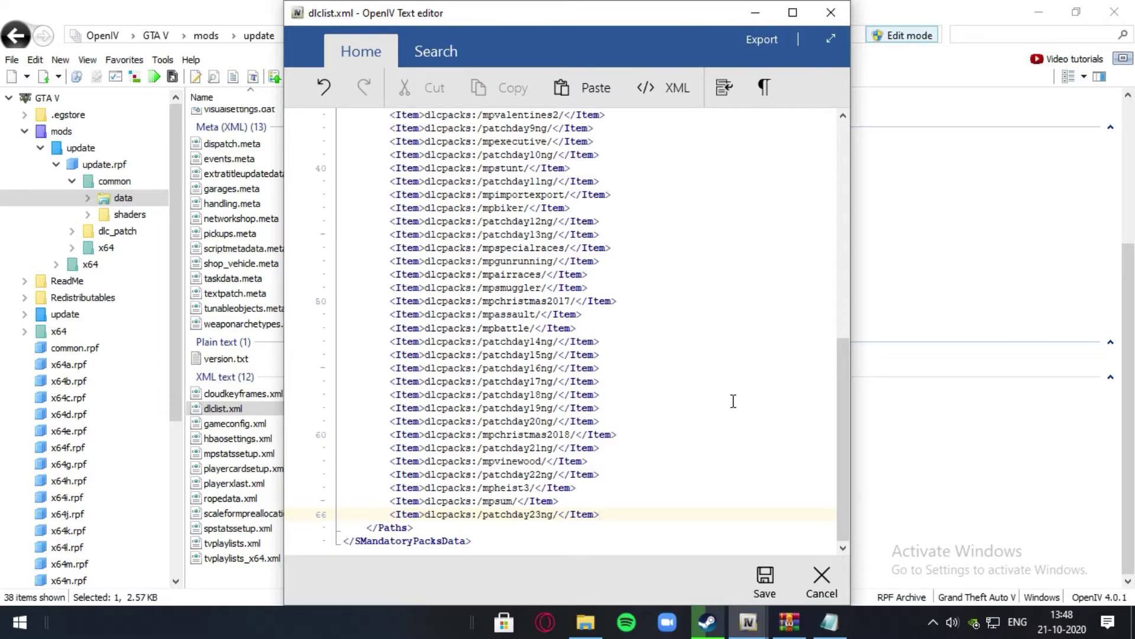
pyautogui.press('Return')
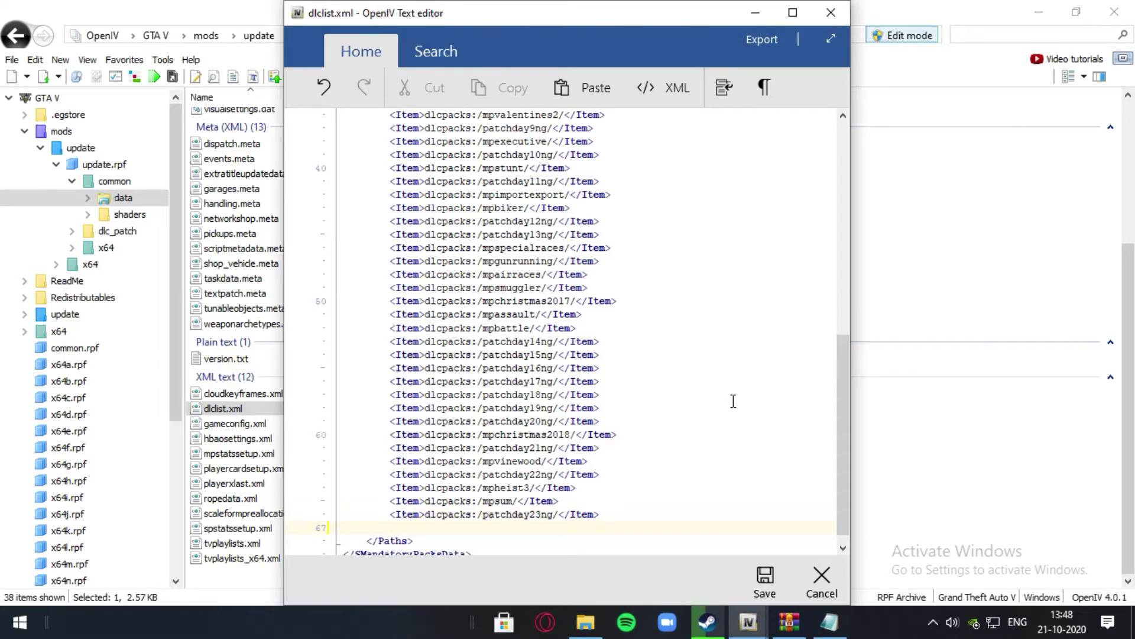
pyautogui.click(830, 621)
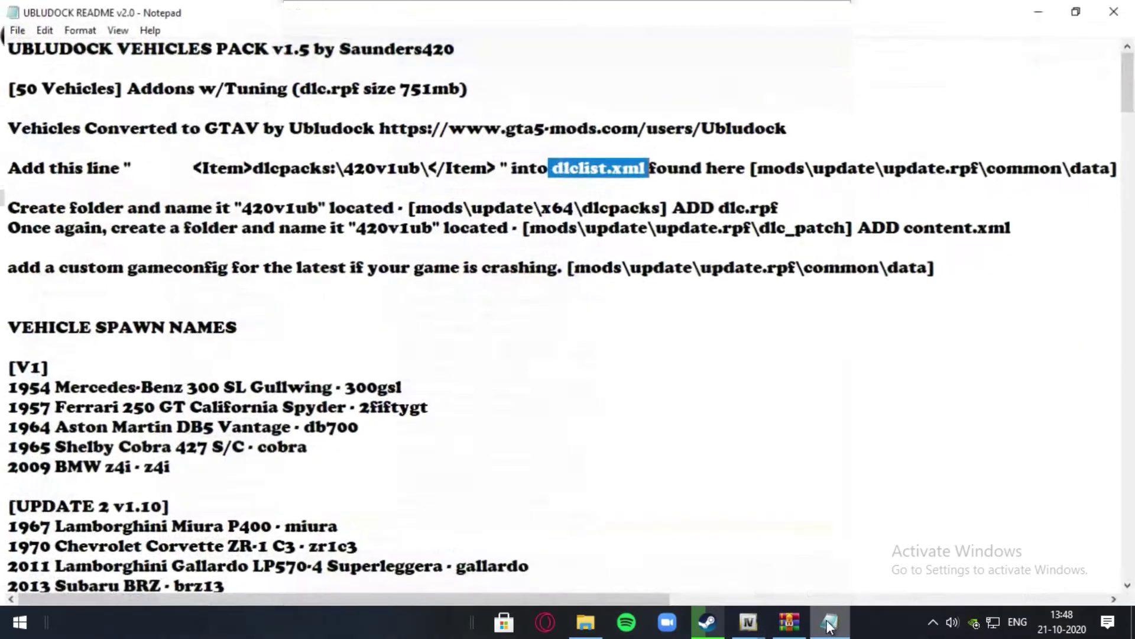
pyautogui.moveTo(498, 166); pyautogui.dragTo(191, 166)
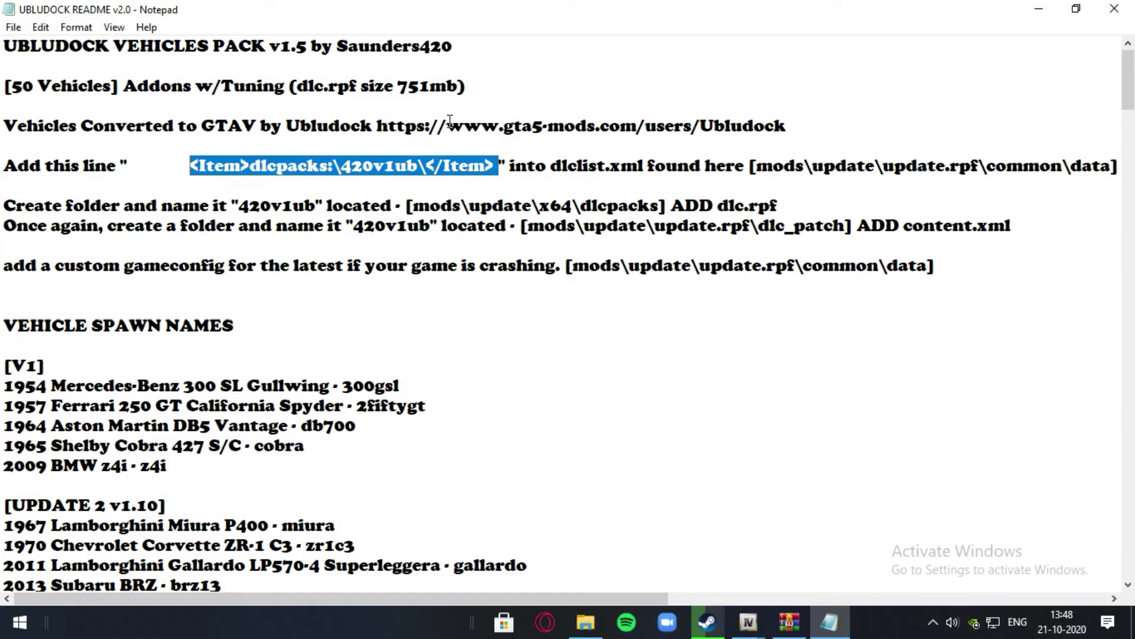
pyautogui.click(1040, 9)
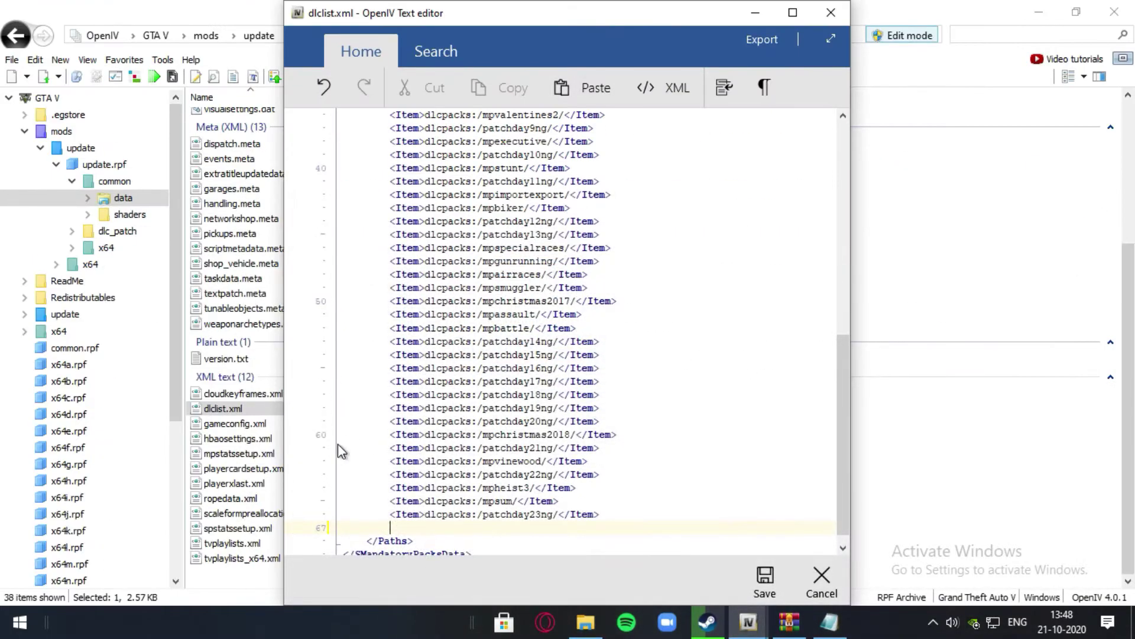
pyautogui.write('<Item>dlcpacks:\\420vlub\\</Item>')
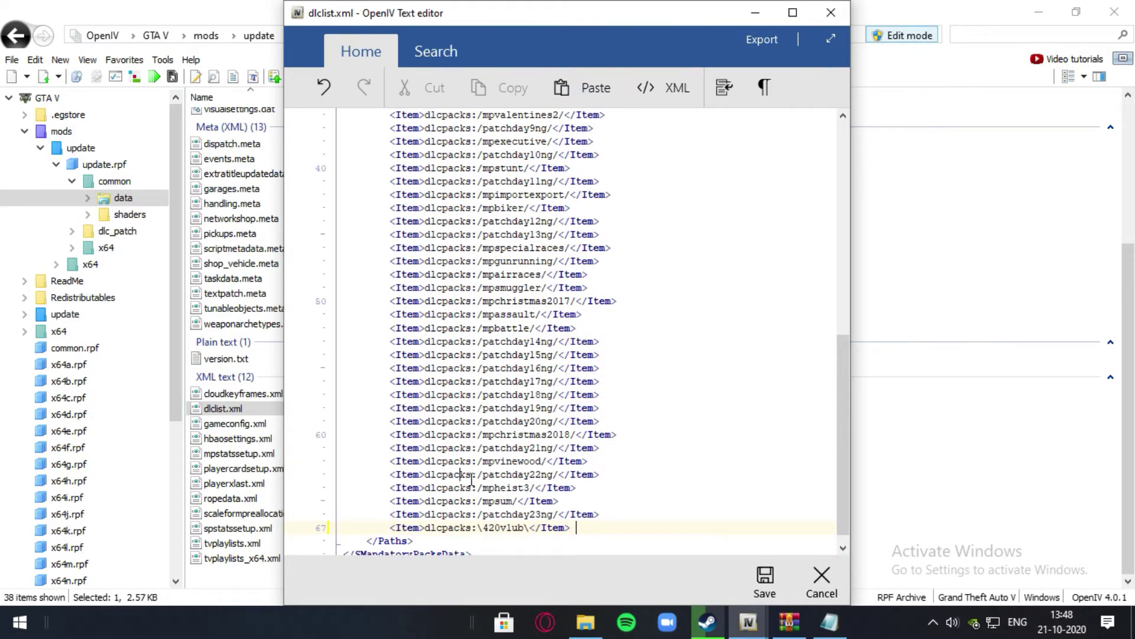
pyautogui.scroll(-1, 579, 521)
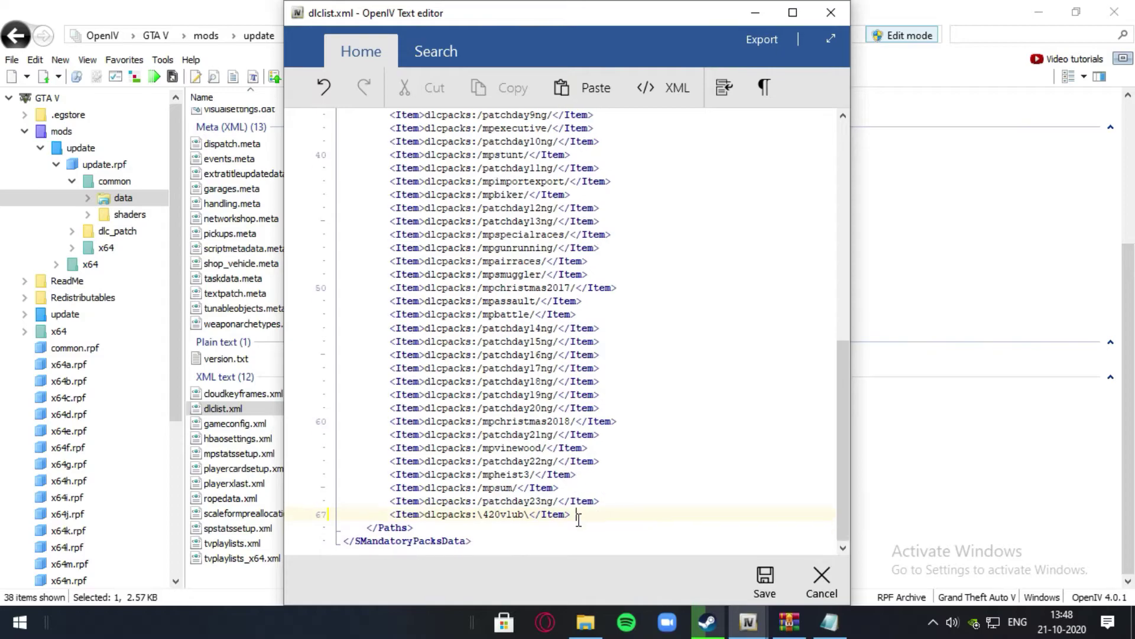
pyautogui.click(775, 574)
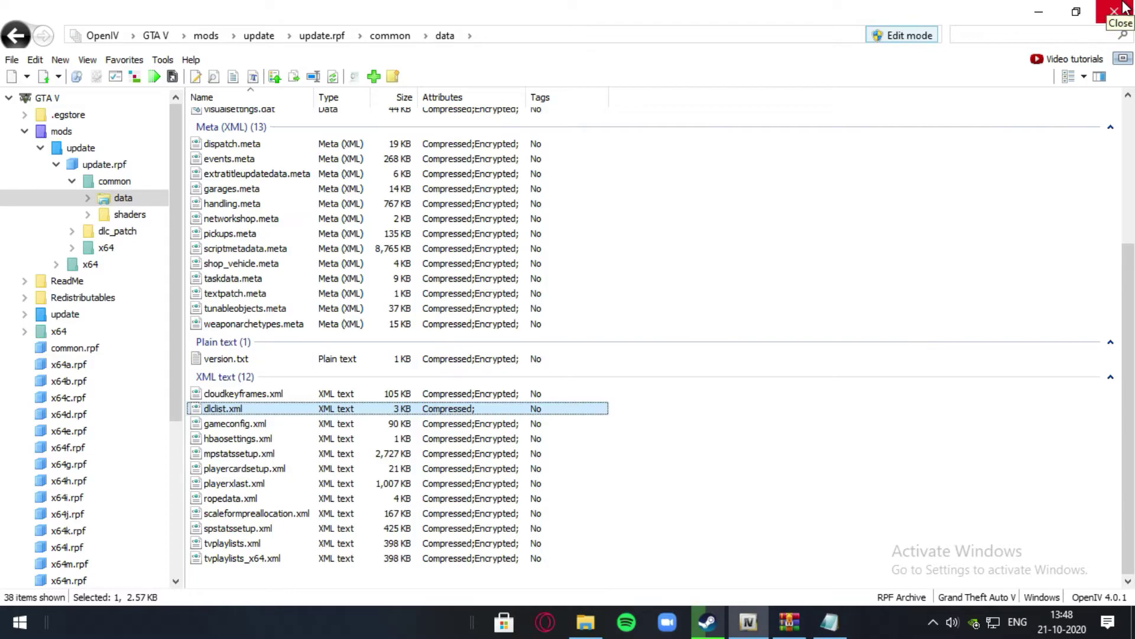
# Step: Close OpenIV and the dlcpacks folder window
pyautogui.click(1108, 13)
pyautogui.click(1125, 8)
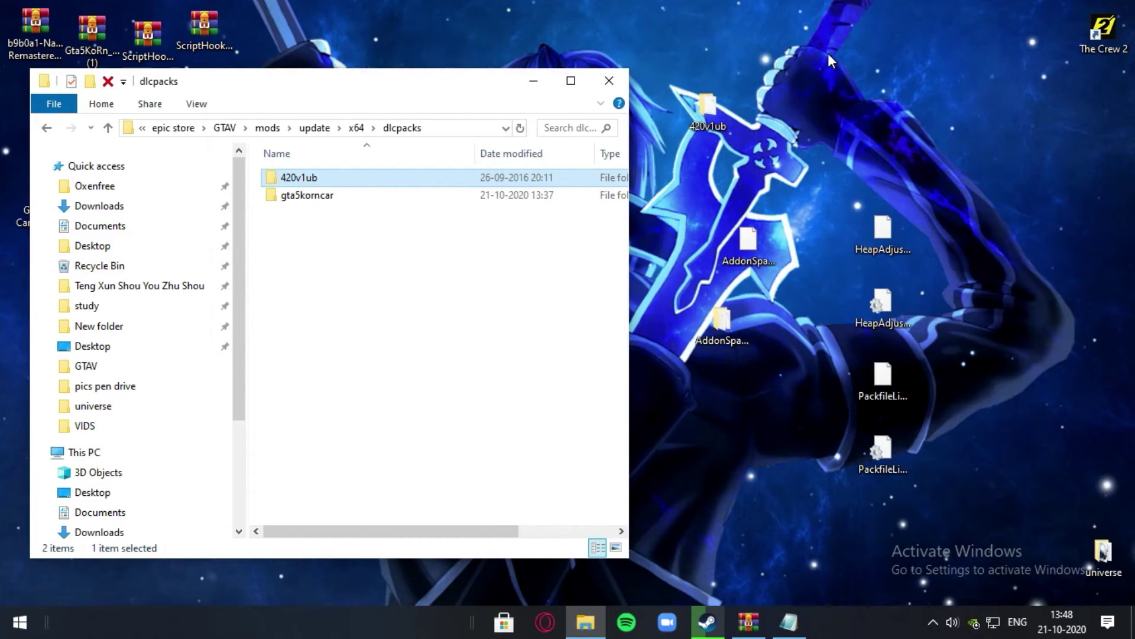
pyautogui.click(313, 257)
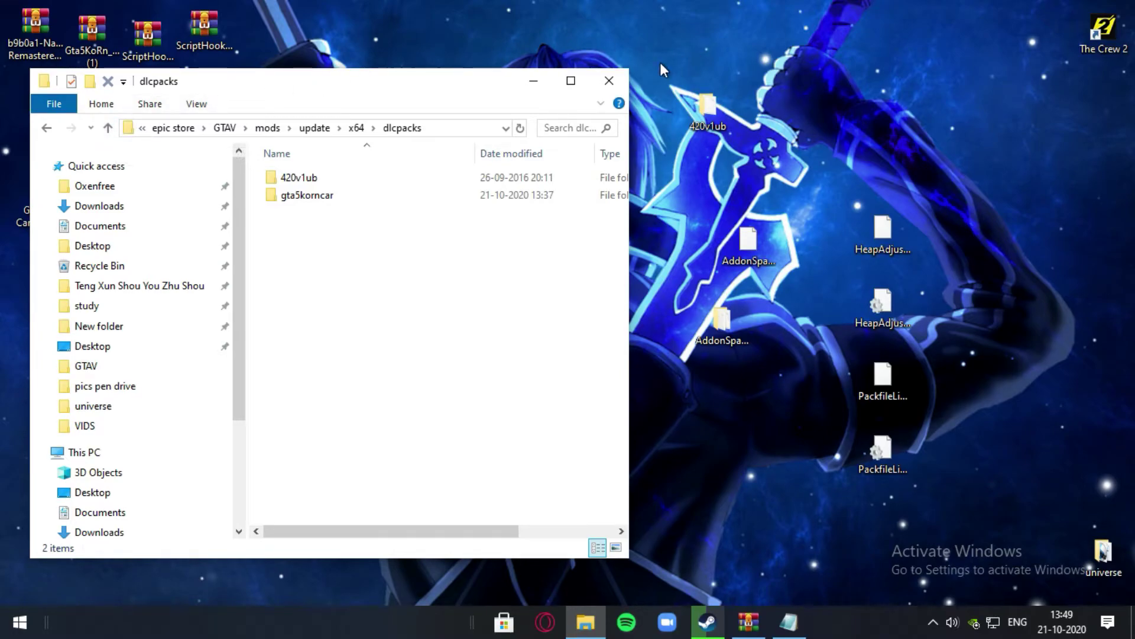
pyautogui.click(609, 80)
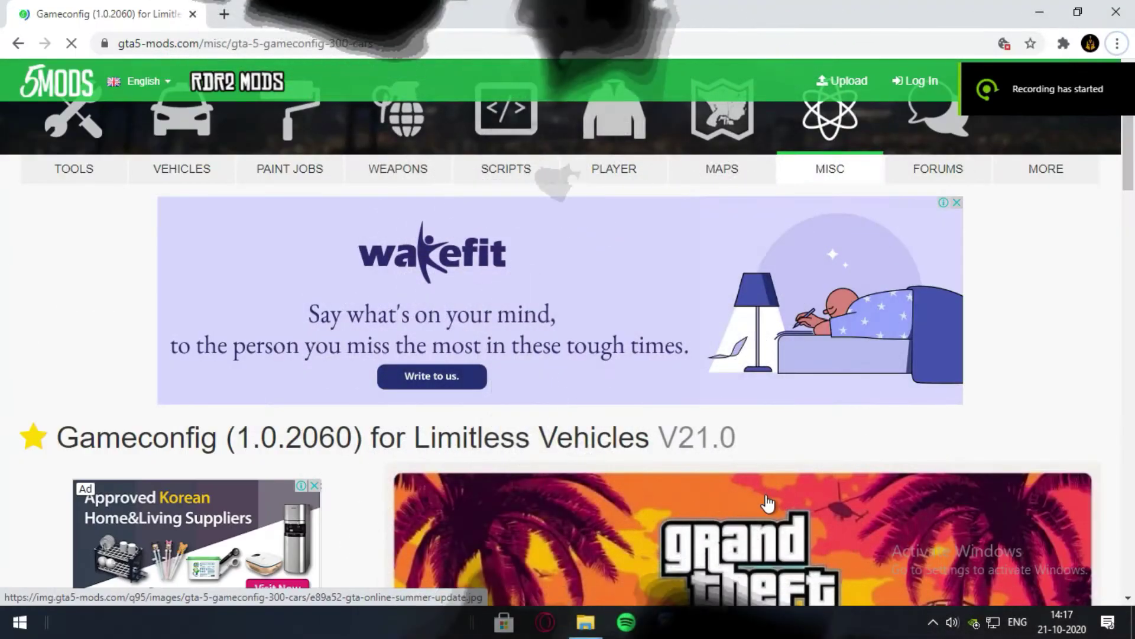
# Step: Download Gameconfig (1.0.2060) for Limitless Vehicles V21.0 from its gta5-mods.com page
pyautogui.scroll(-4, 765, 499)
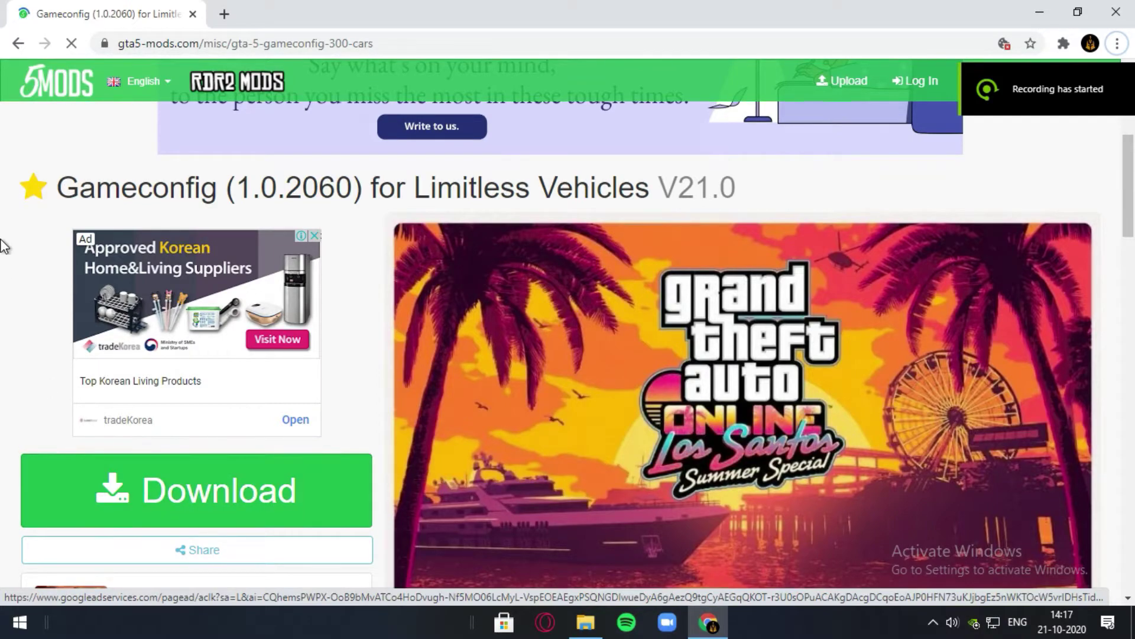
pyautogui.moveTo(57, 188); pyautogui.dragTo(766, 193)
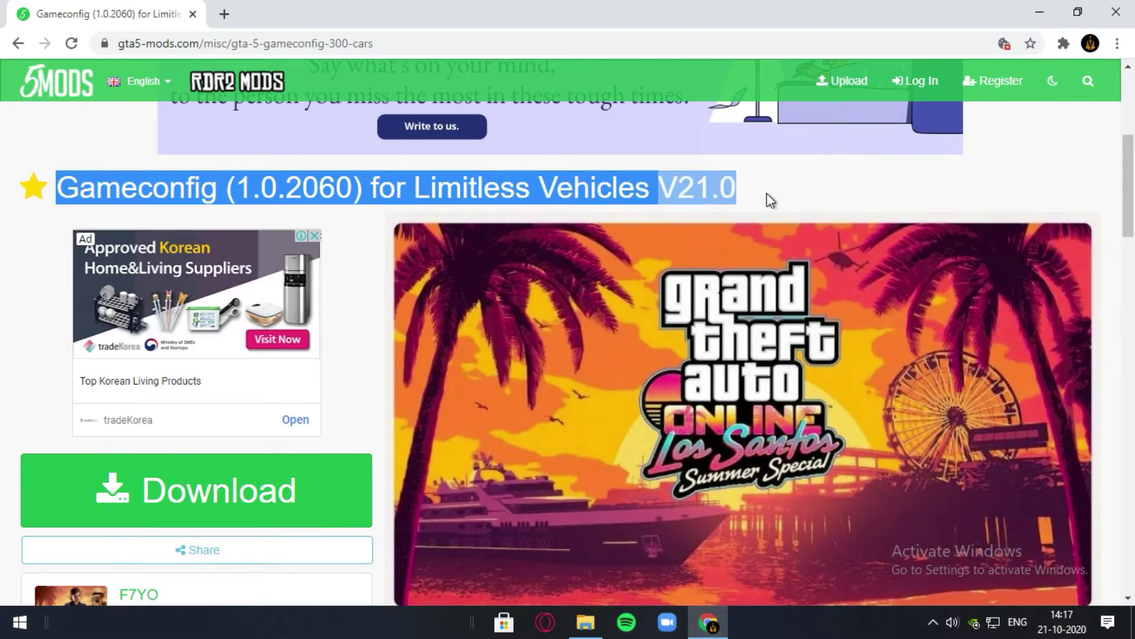
pyautogui.click(198, 497)
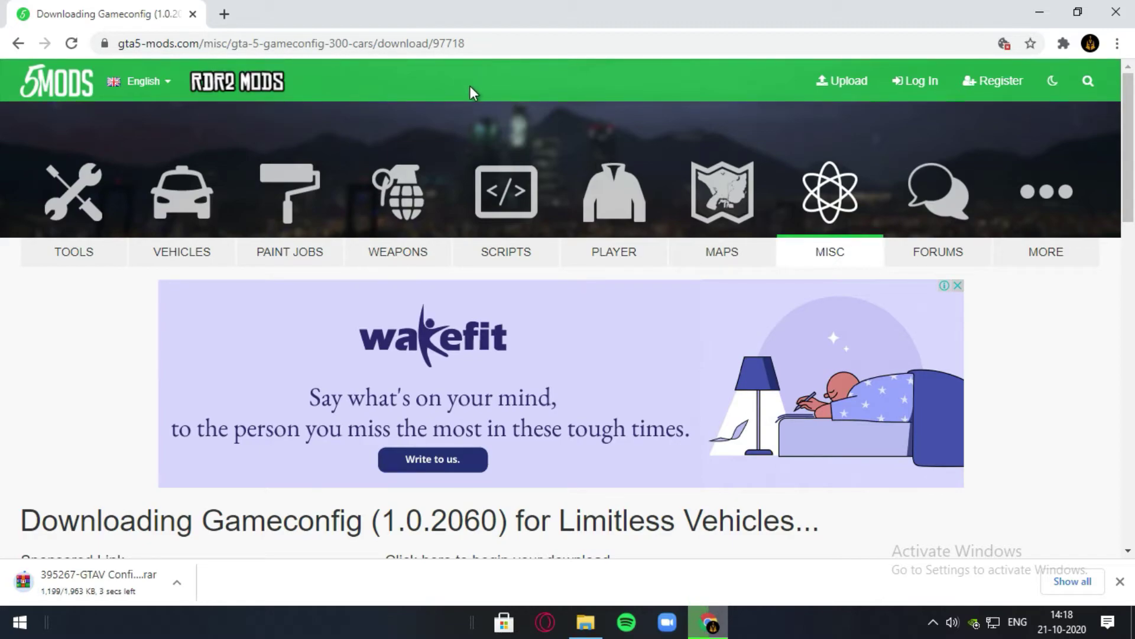
# Step: Return to the Gameconfig mod page and highlight its web address before closing the browser and the GTAV folder window
pyautogui.click(19, 43)
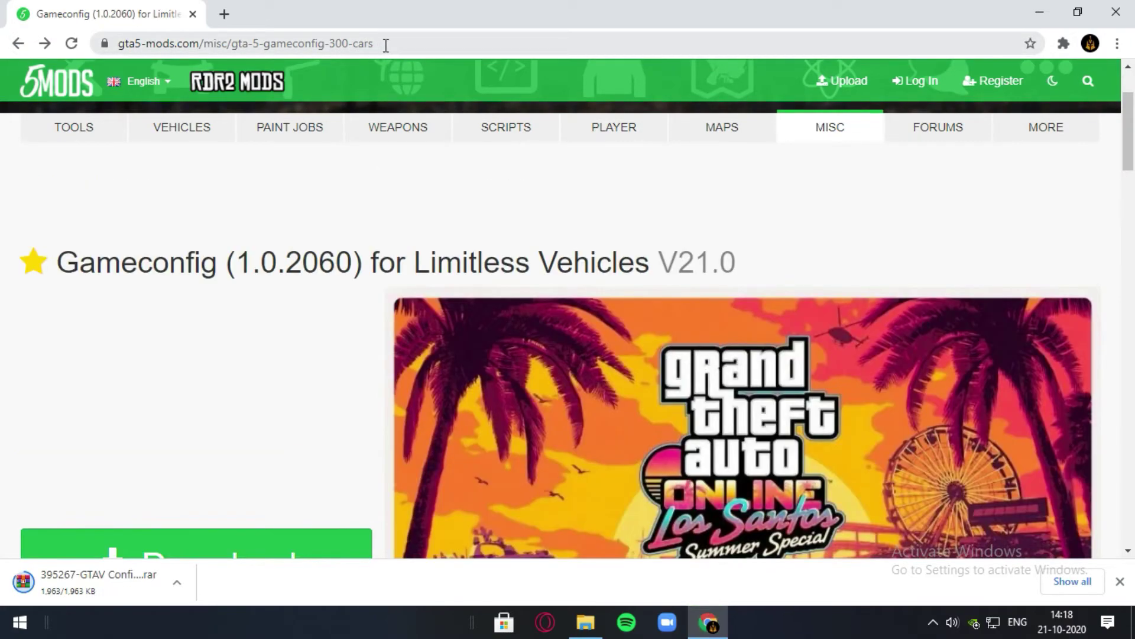
pyautogui.moveTo(385, 43); pyautogui.dragTo(3, 110)
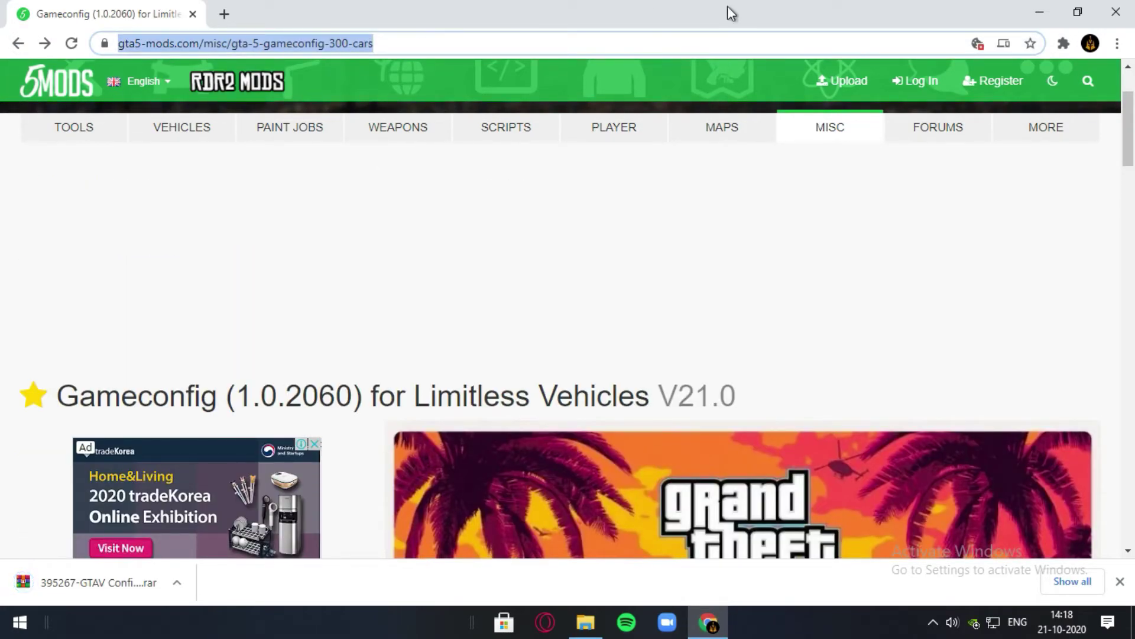
pyautogui.click(1130, 7)
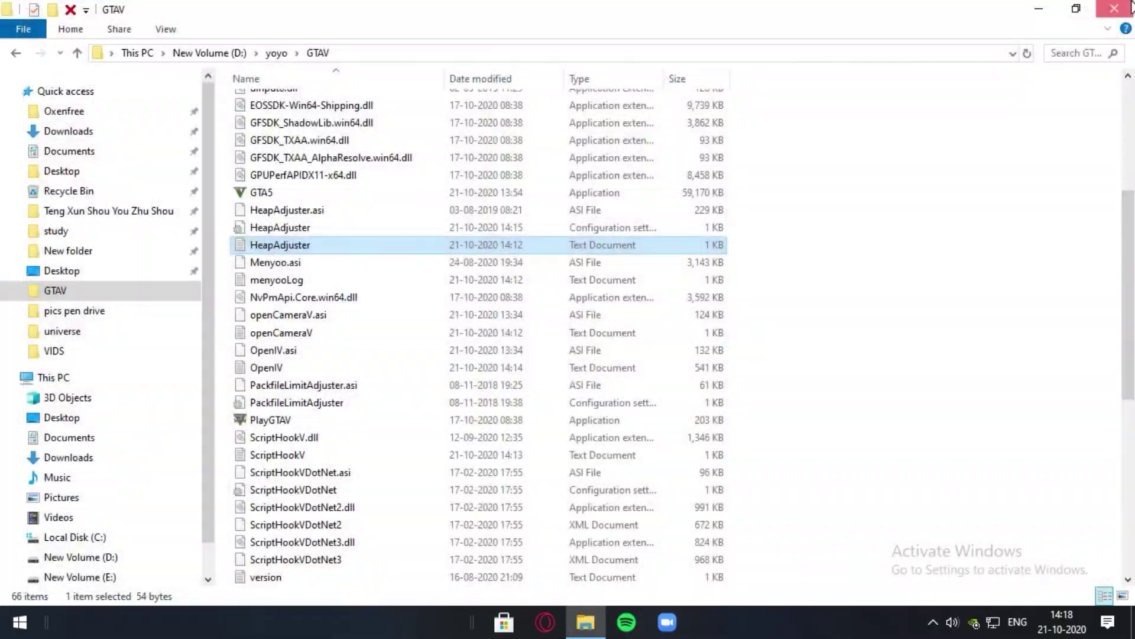
pyautogui.click(1124, 7)
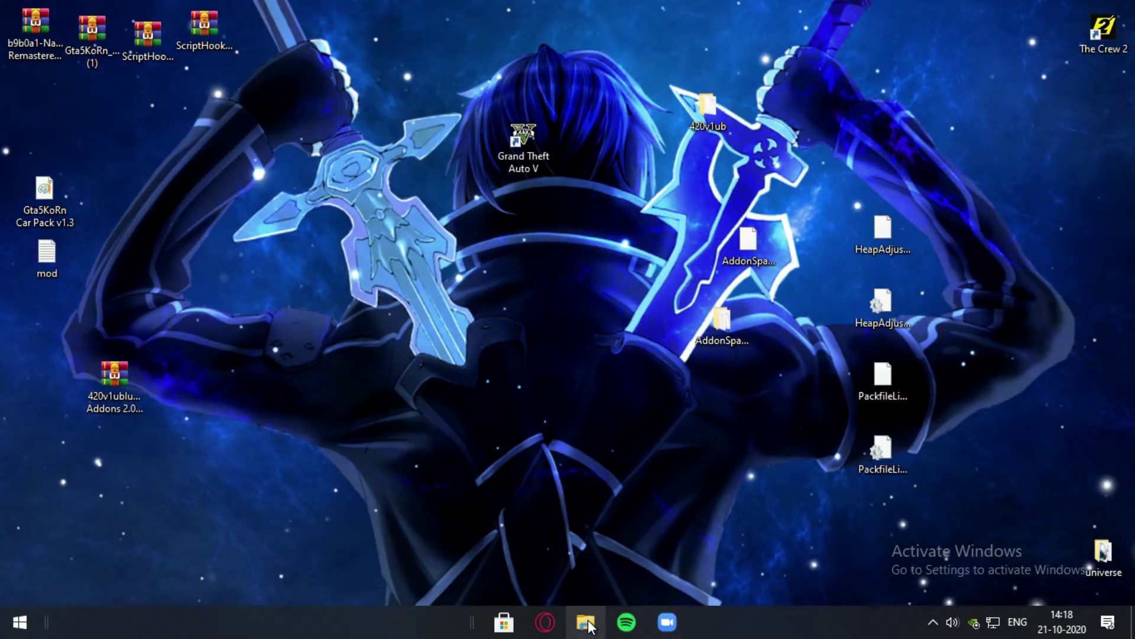
# Step: Transfer the 395267-GTAV Config v21.0 archive from the Downloads folder to the desktop and close the folder window
pyautogui.click(586, 626)
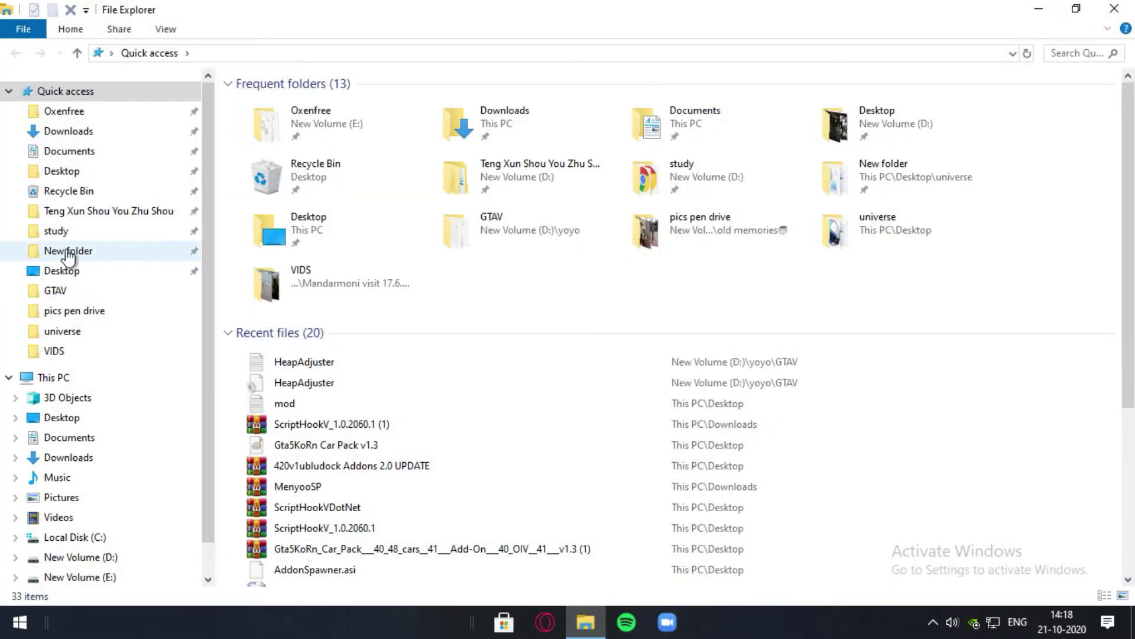
pyautogui.click(76, 131)
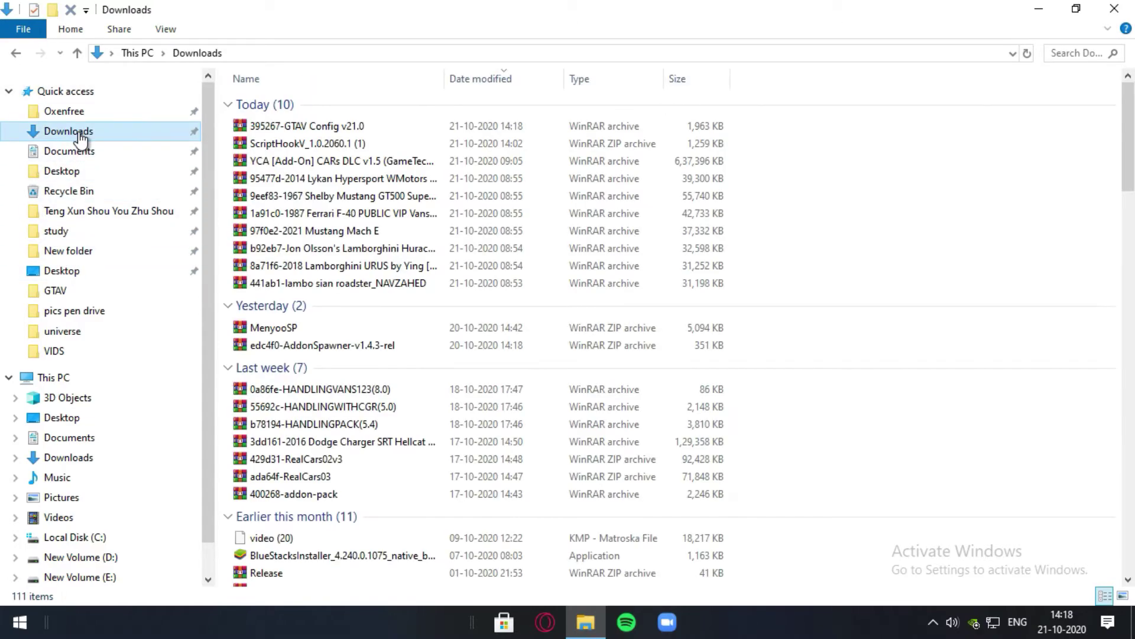
pyautogui.click(360, 125)
pyautogui.moveTo(538, 7); pyautogui.dragTo(924, 57)
pyautogui.moveTo(907, 177); pyautogui.dragTo(290, 208)
pyautogui.moveTo(1035, 59); pyautogui.dragTo(759, 59)
pyautogui.click(923, 57)
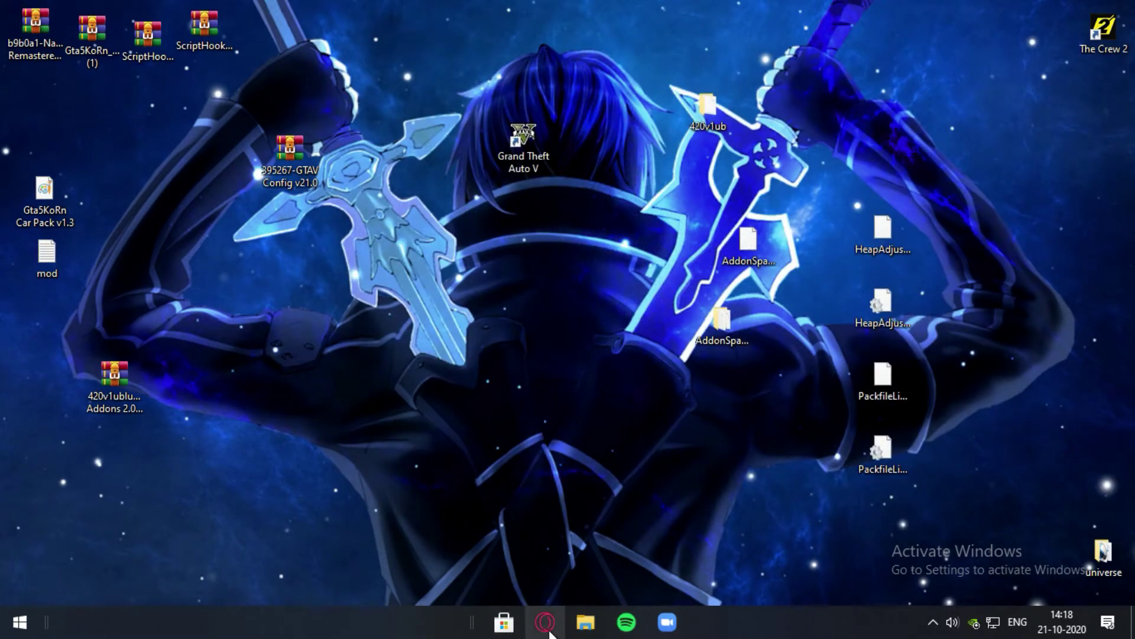
# Step: Launch OpenIV for Grand Theft Auto V on Windows and change the game folder to D:\yoyo\GTAV
pyautogui.press('super')
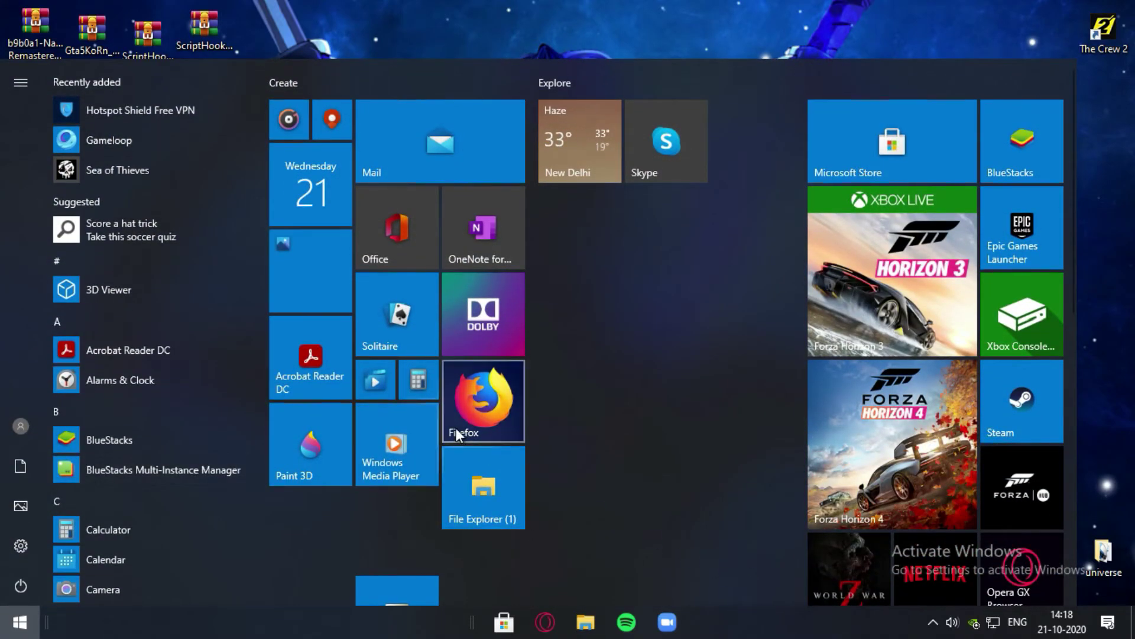
pyautogui.scroll(-5, 357, 170)
pyautogui.click(392, 190)
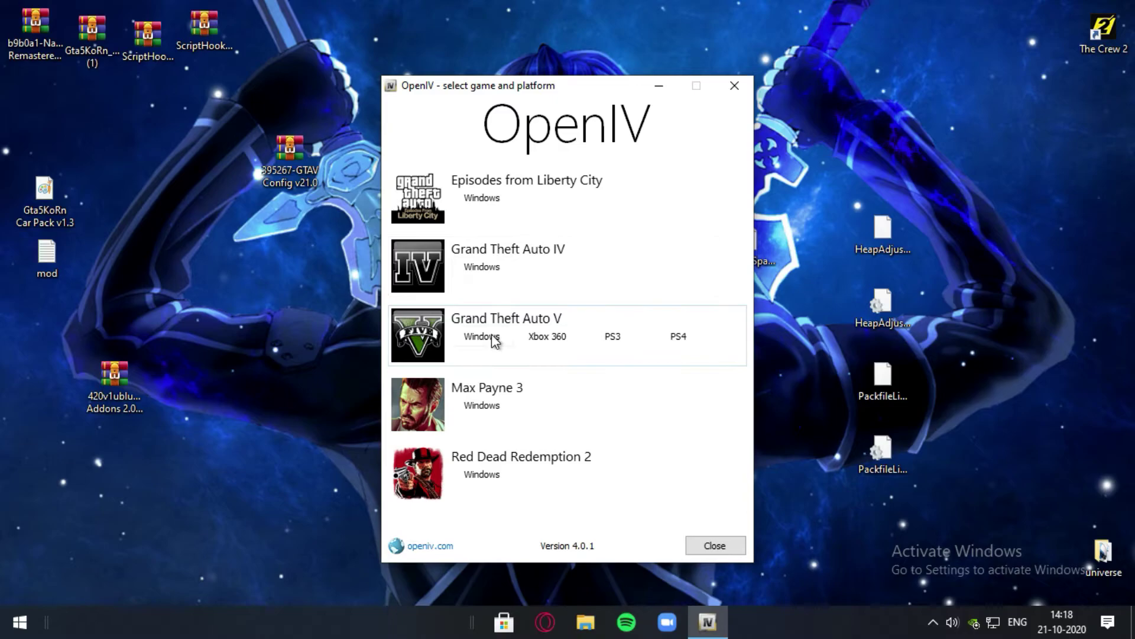
pyautogui.click(496, 342)
pyautogui.click(686, 348)
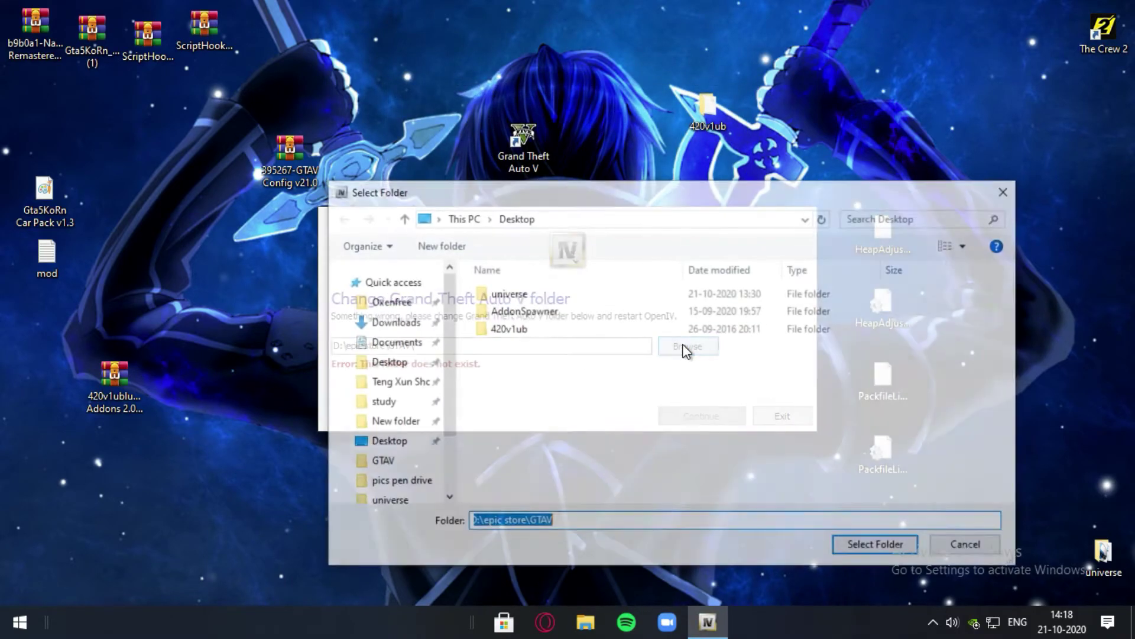
pyautogui.click(524, 521)
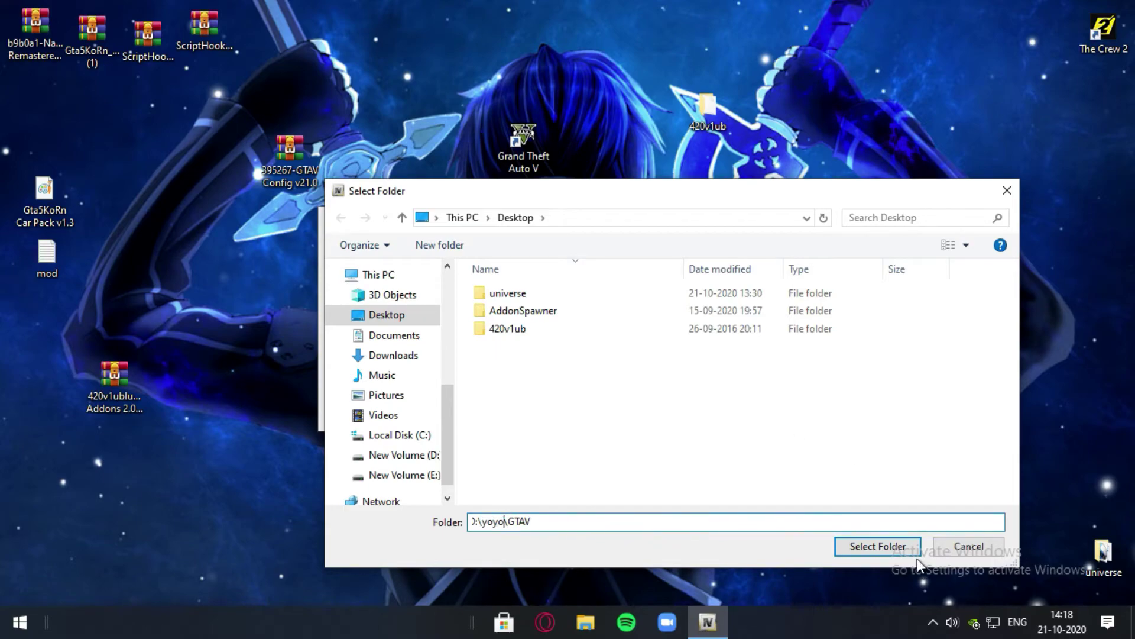
pyautogui.click(901, 546)
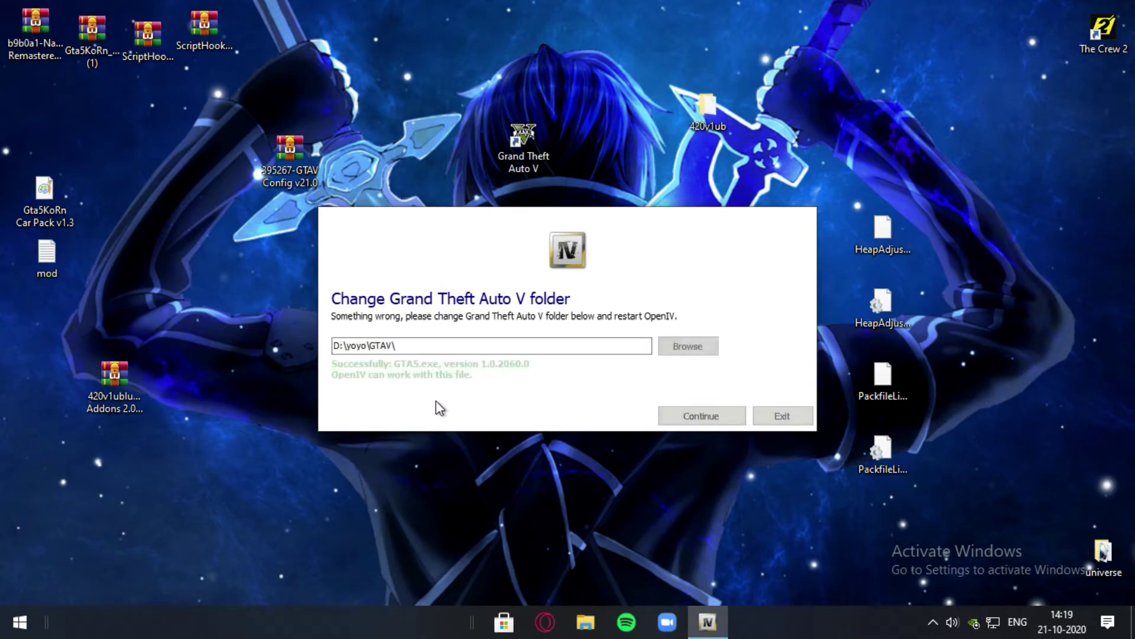
pyautogui.click(695, 414)
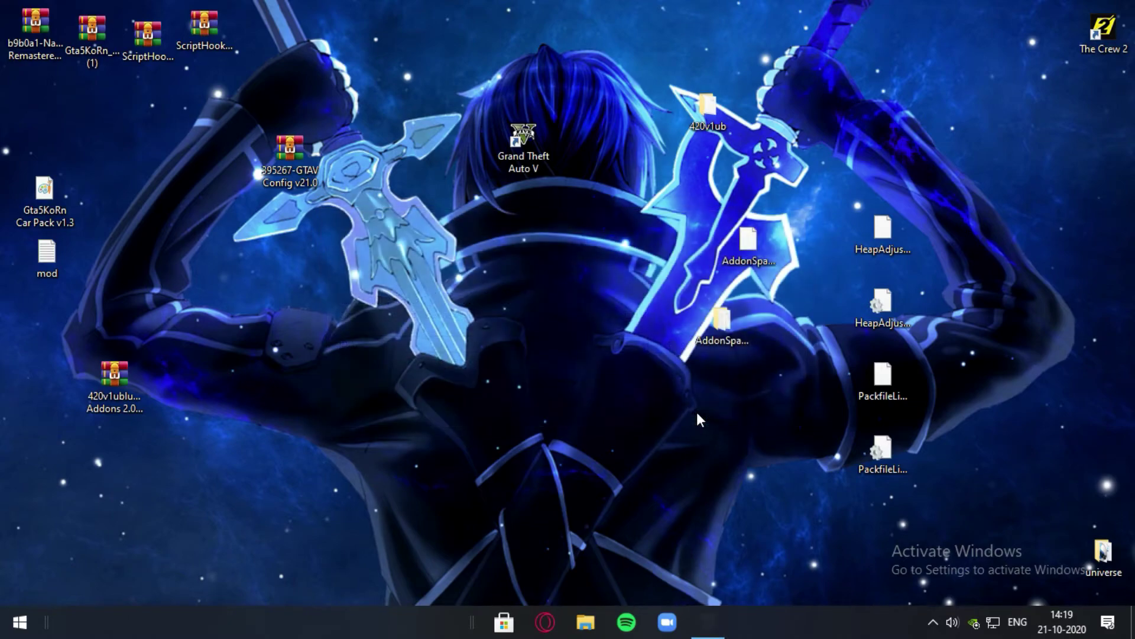
# Step: Turn on edit mode in OpenIV and check in the ASI Manager that the required plugins are installed
pyautogui.click(583, 621)
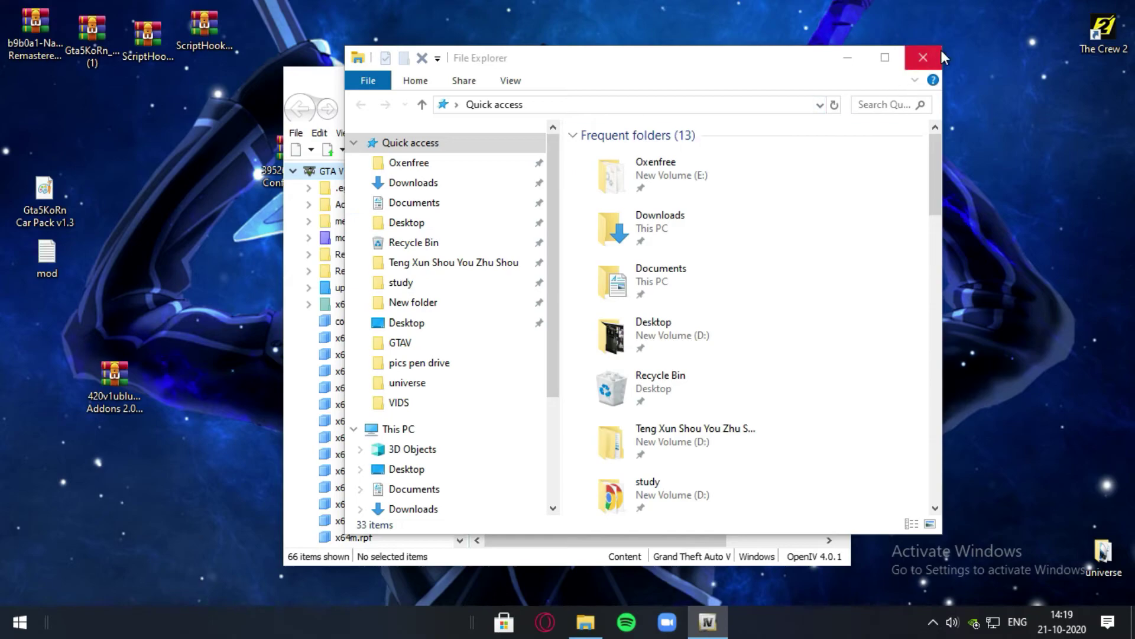
pyautogui.click(924, 57)
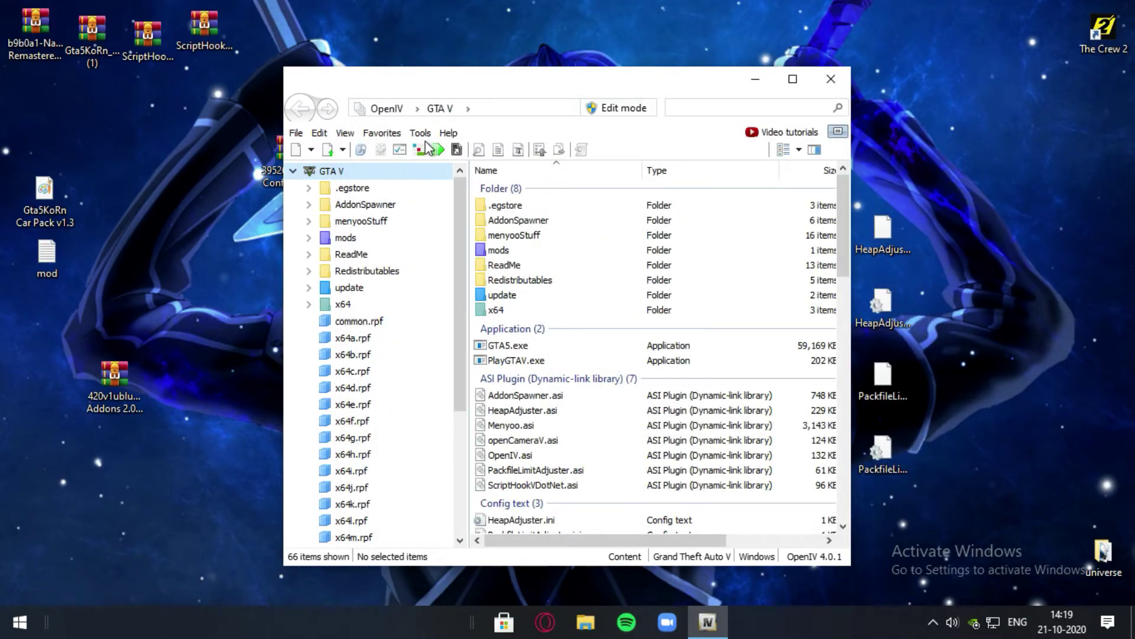
pyautogui.click(586, 113)
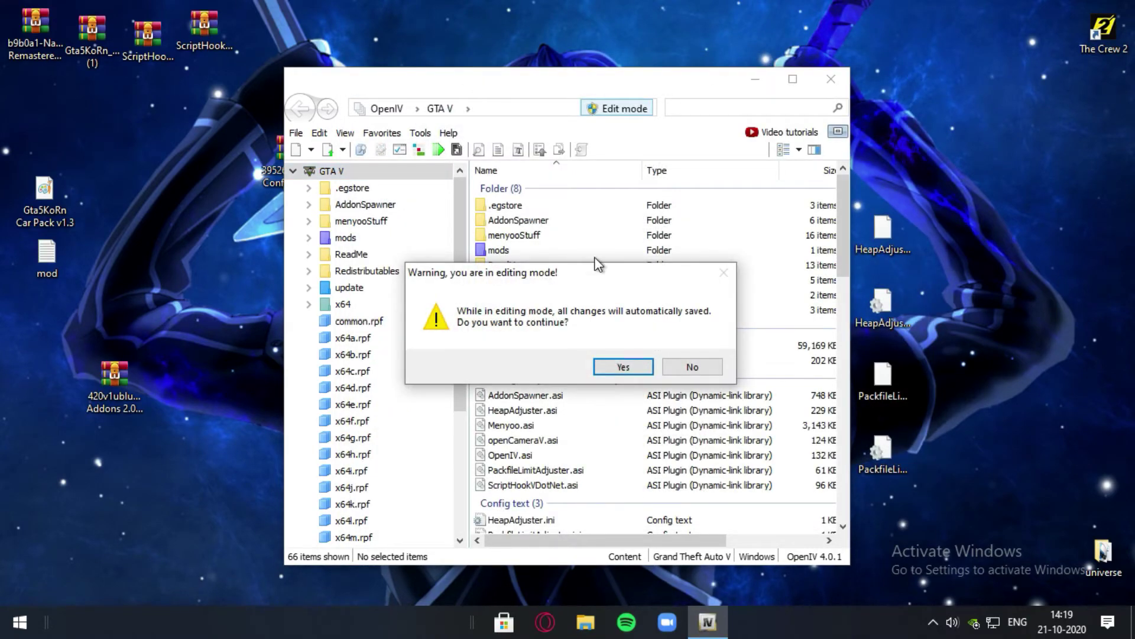
pyautogui.click(623, 368)
pyautogui.click(399, 150)
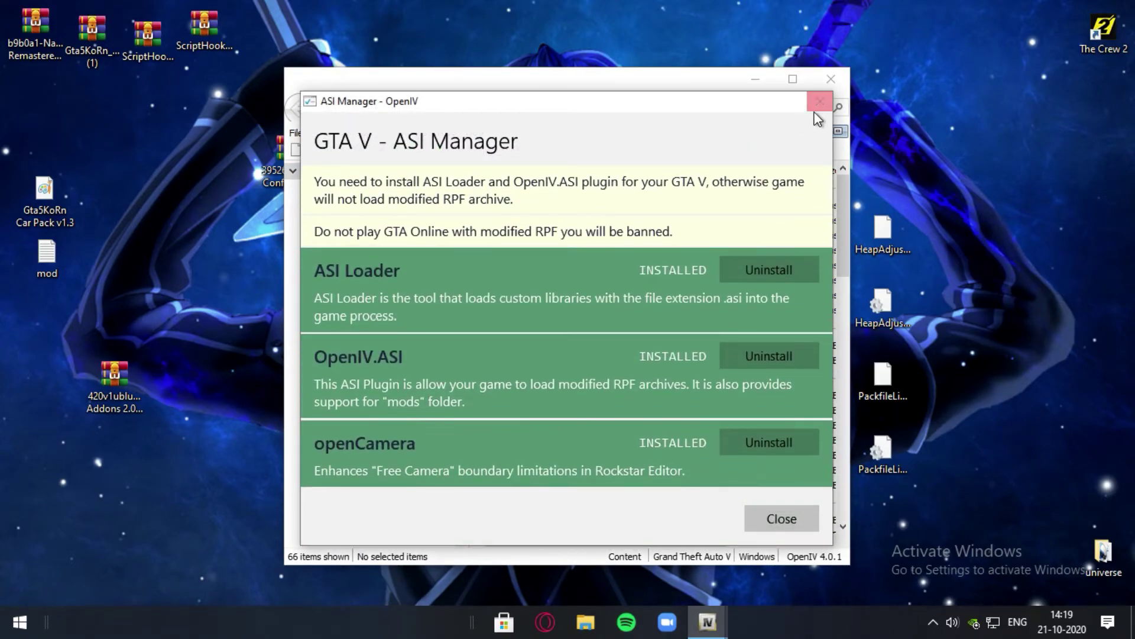
pyautogui.click(819, 103)
# Step: Go to the common\data folder of update.rpf inside mods\update and find its XML files
pyautogui.doubleClick(510, 249)
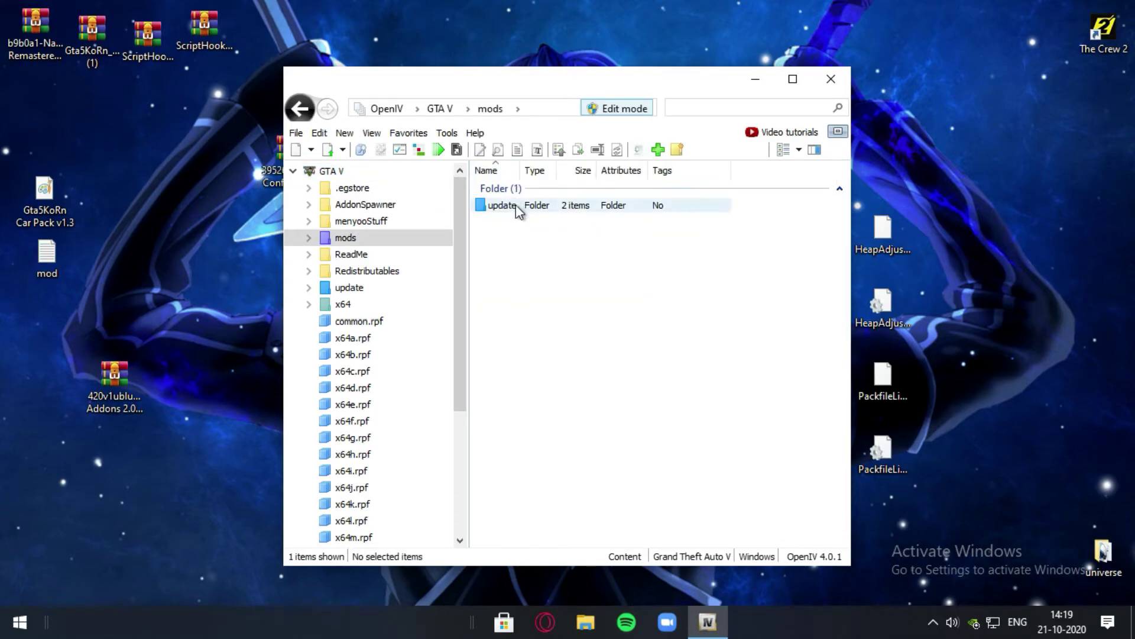
pyautogui.doubleClick(526, 208)
pyautogui.doubleClick(527, 241)
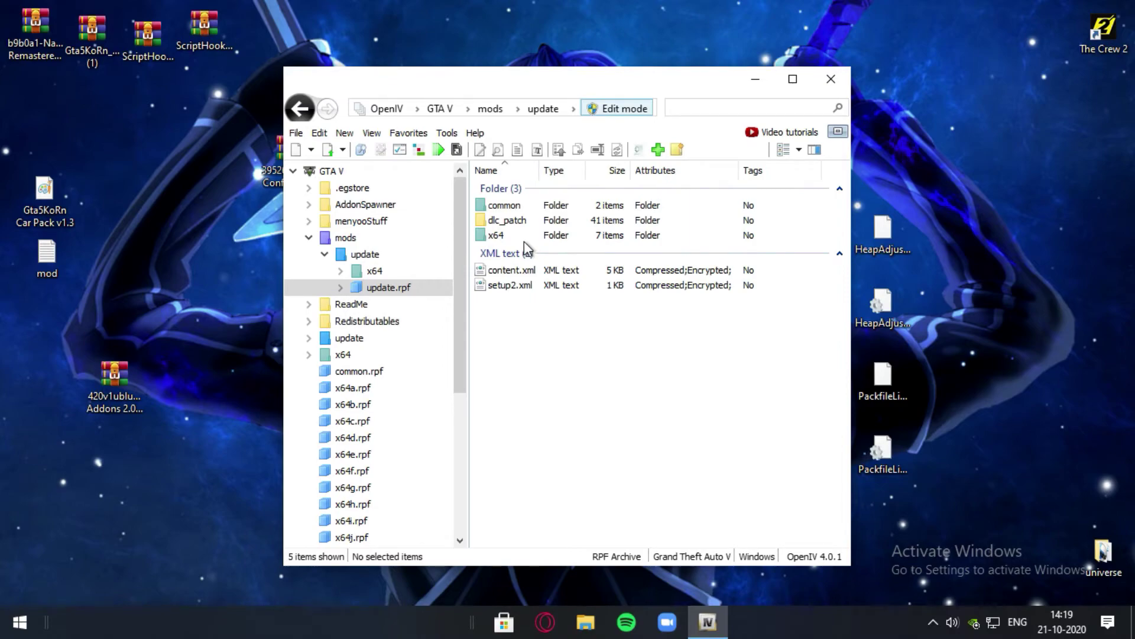
pyautogui.doubleClick(501, 205)
pyautogui.doubleClick(500, 206)
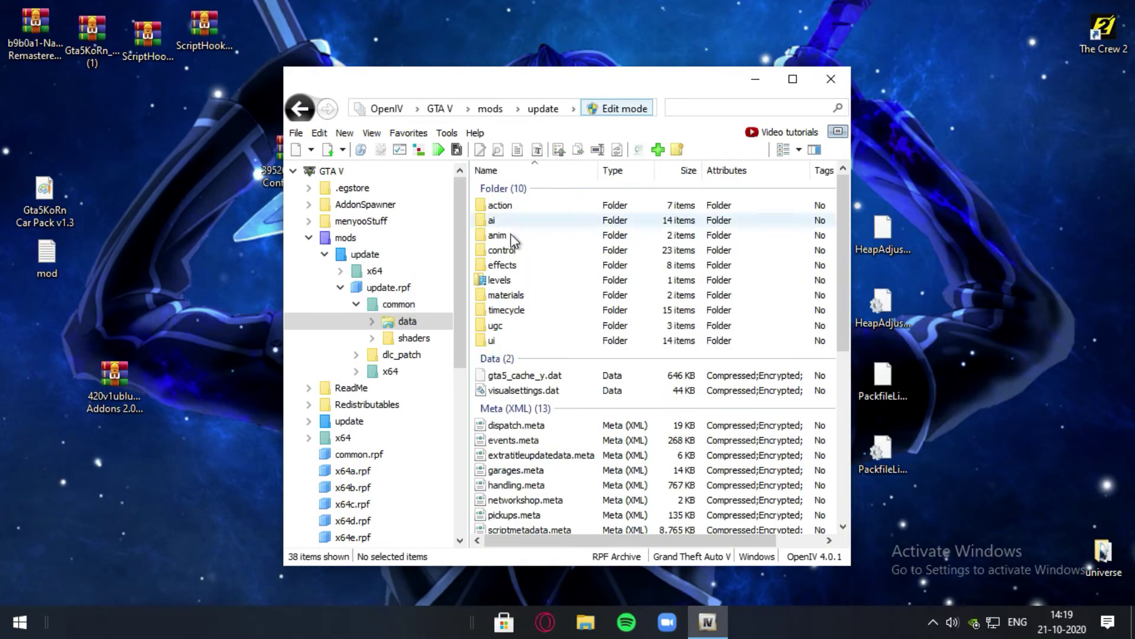
pyautogui.scroll(-4, 514, 314)
pyautogui.scroll(-4, 513, 312)
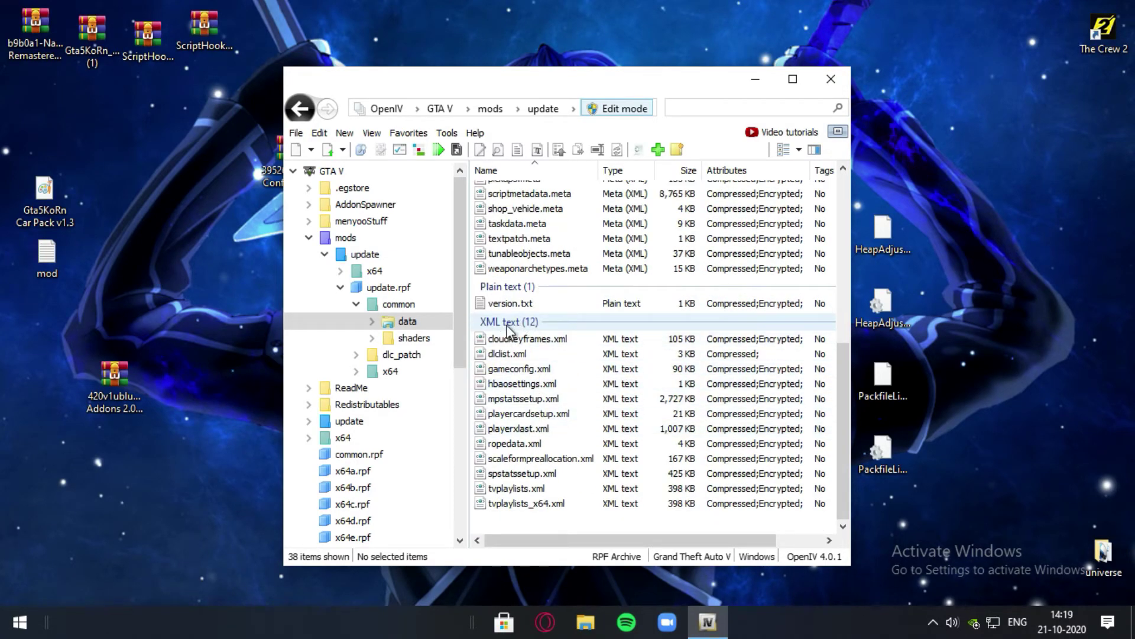
# Step: View the contents of the existing gameconfig.xml in the text viewer and close it again
pyautogui.doubleClick(550, 370)
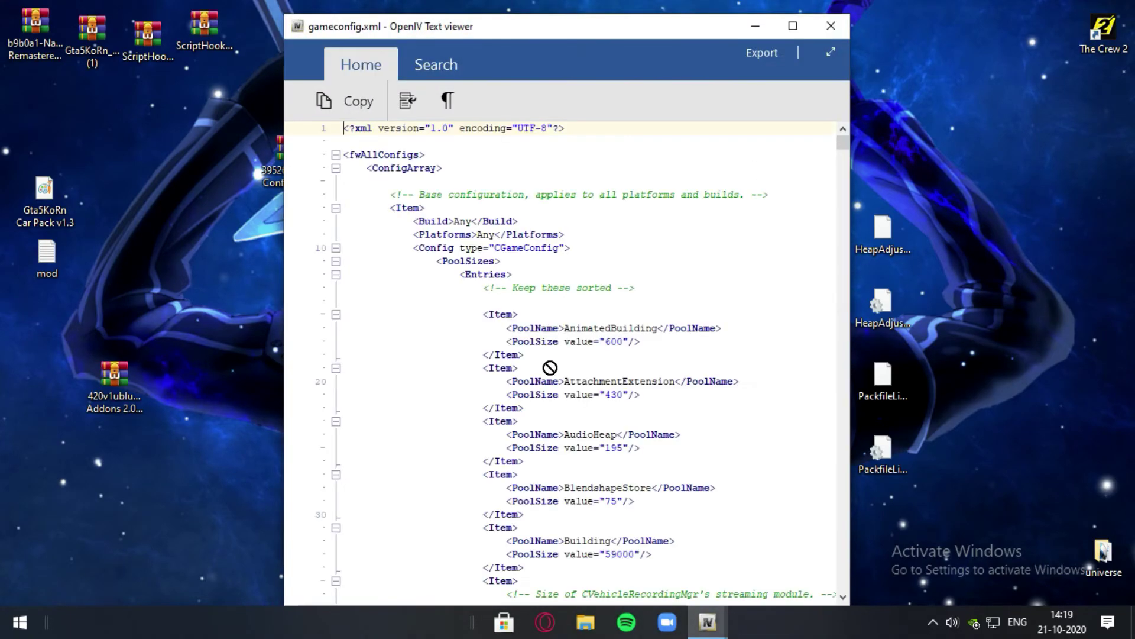
pyautogui.click(830, 26)
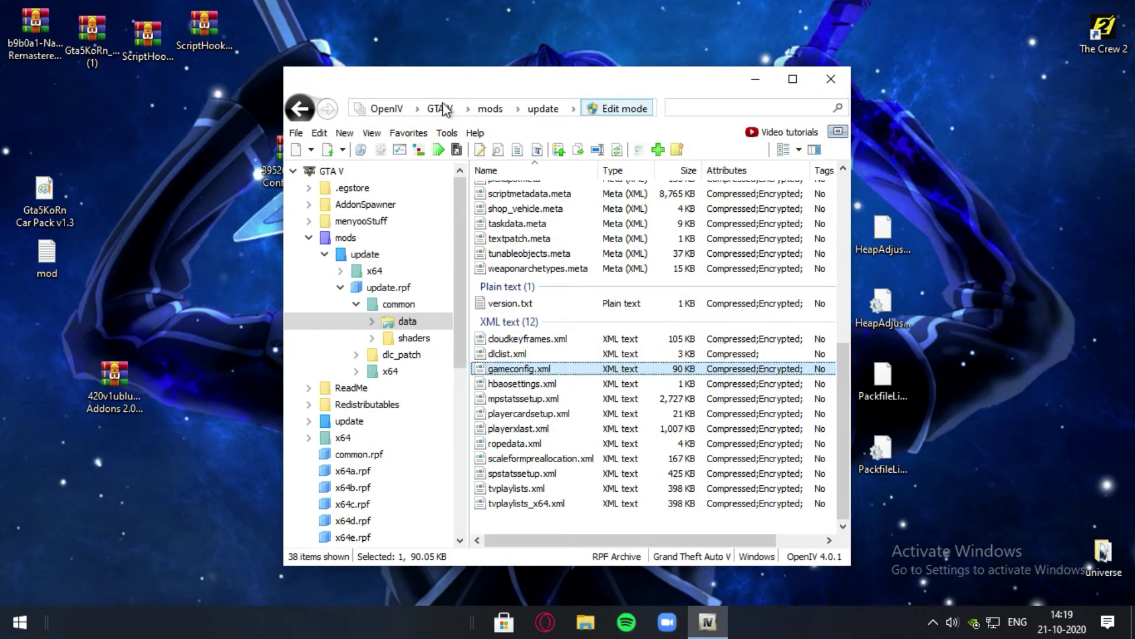
pyautogui.doubleClick(534, 370)
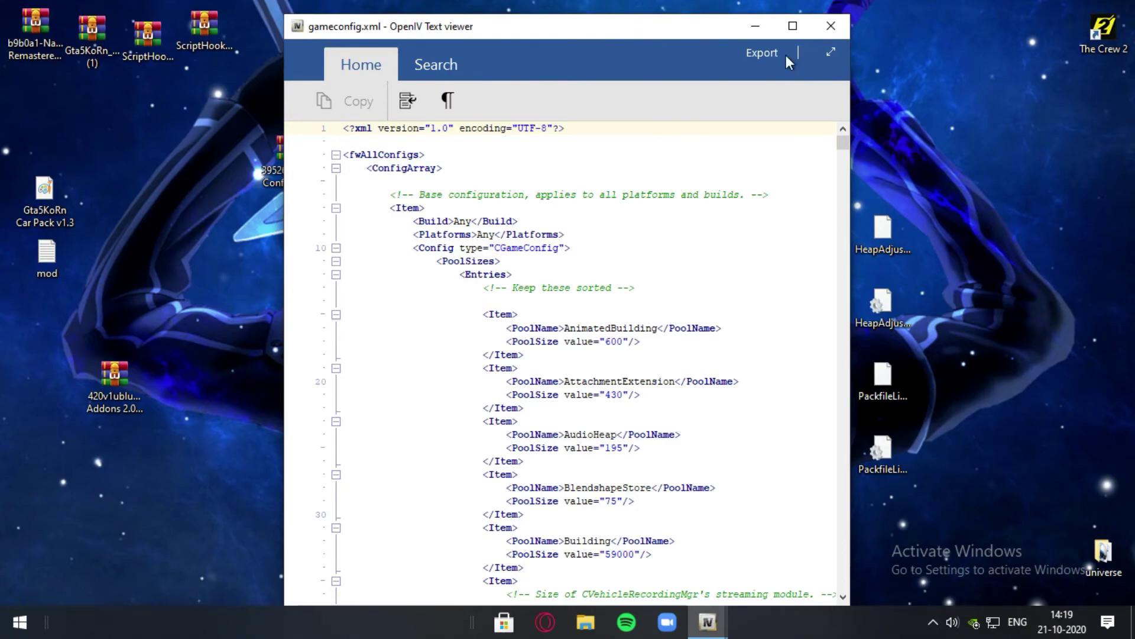
pyautogui.click(832, 26)
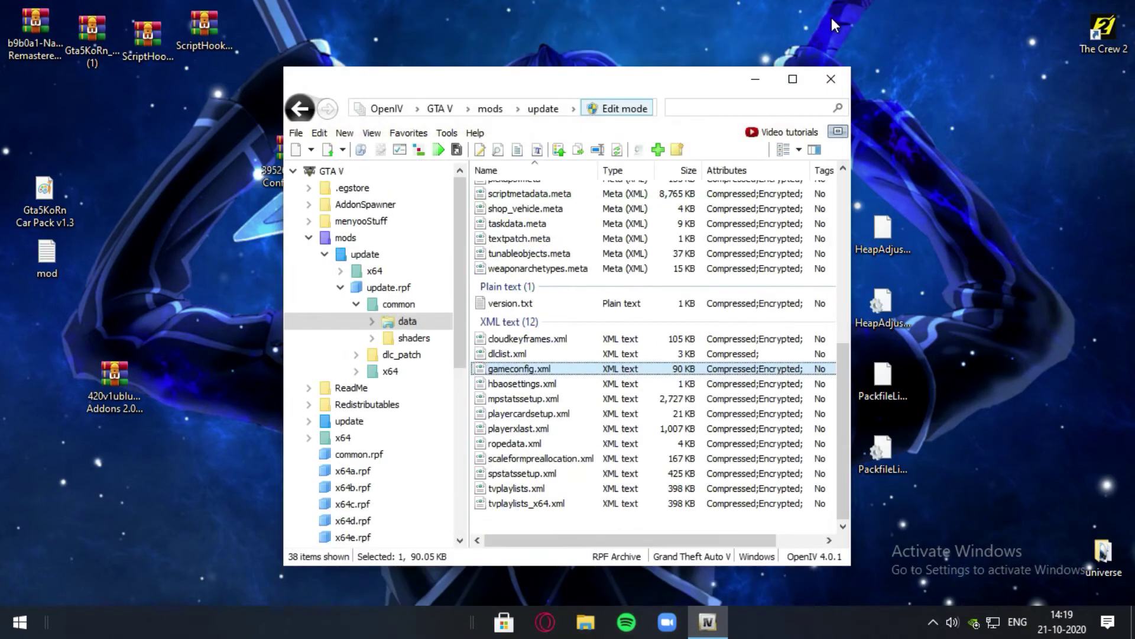
# Step: Copy the original gameconfig.xml from the data folder to the desktop as a backup
pyautogui.rightClick(611, 369)
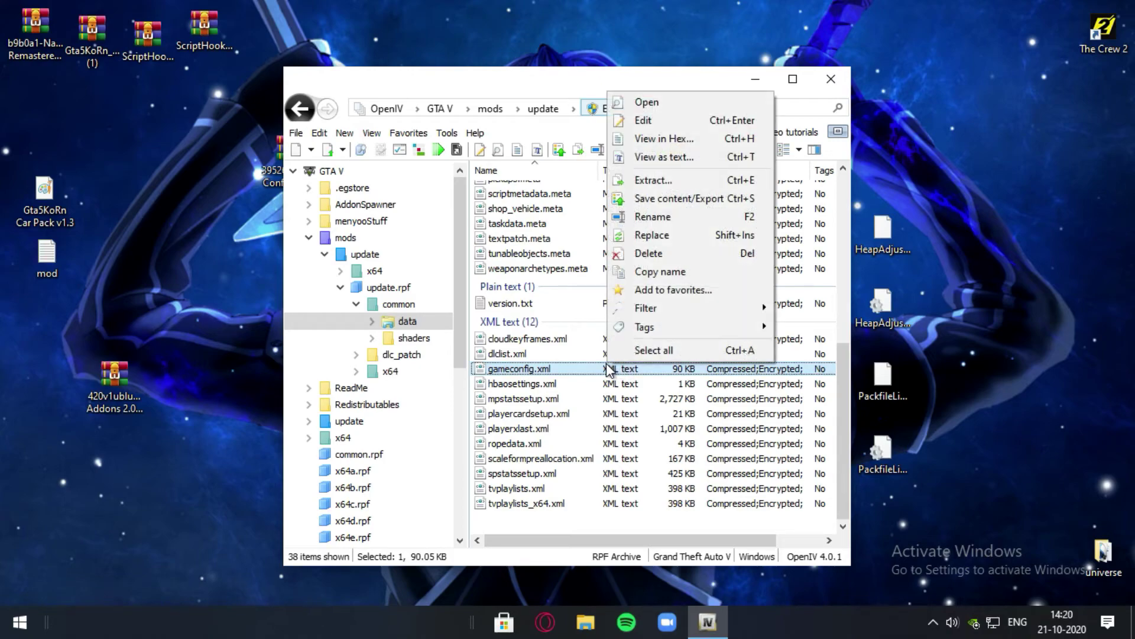
pyautogui.click(625, 373)
pyautogui.moveTo(928, 310); pyautogui.dragTo(955, 278)
pyautogui.moveTo(1066, 80); pyautogui.dragTo(1028, 15)
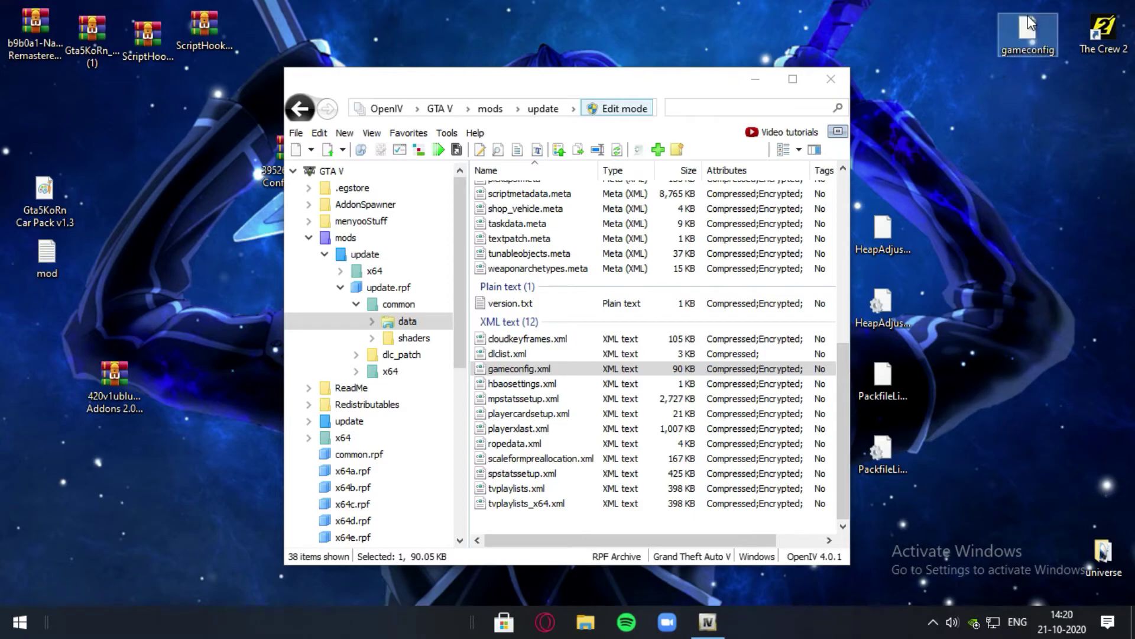
pyautogui.click(1112, 178)
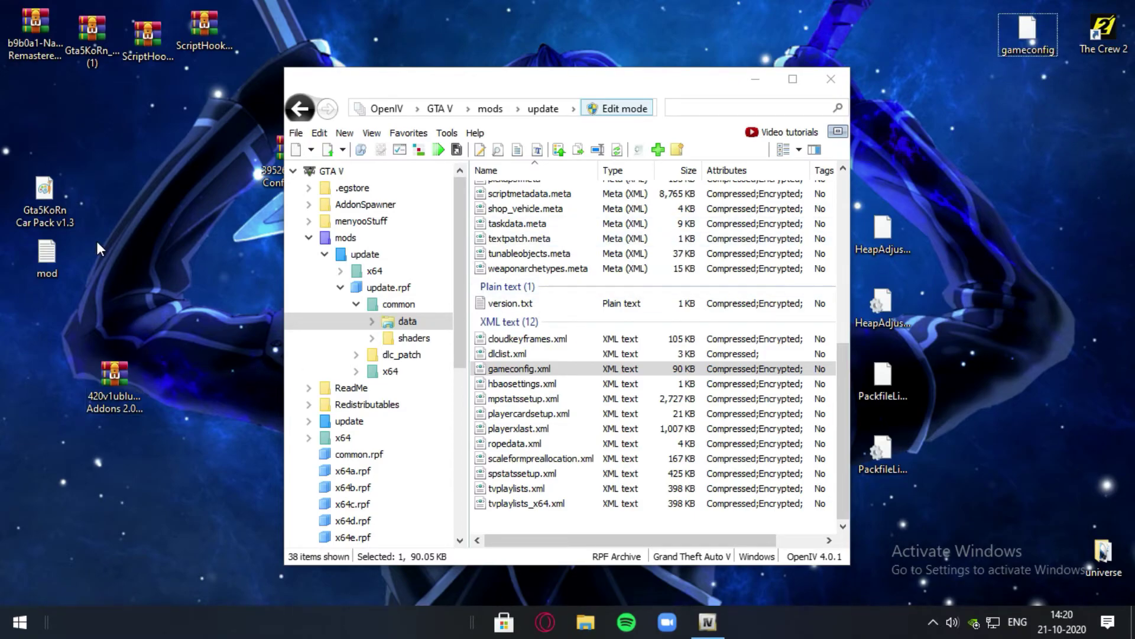
# Step: Open the 395267-GTAV Config v21.0 archive from the desktop and arrange its window beside OpenIV
pyautogui.moveTo(608, 85); pyautogui.dragTo(697, 101)
pyautogui.moveTo(274, 167); pyautogui.dragTo(160, 181)
pyautogui.doubleClick(160, 181)
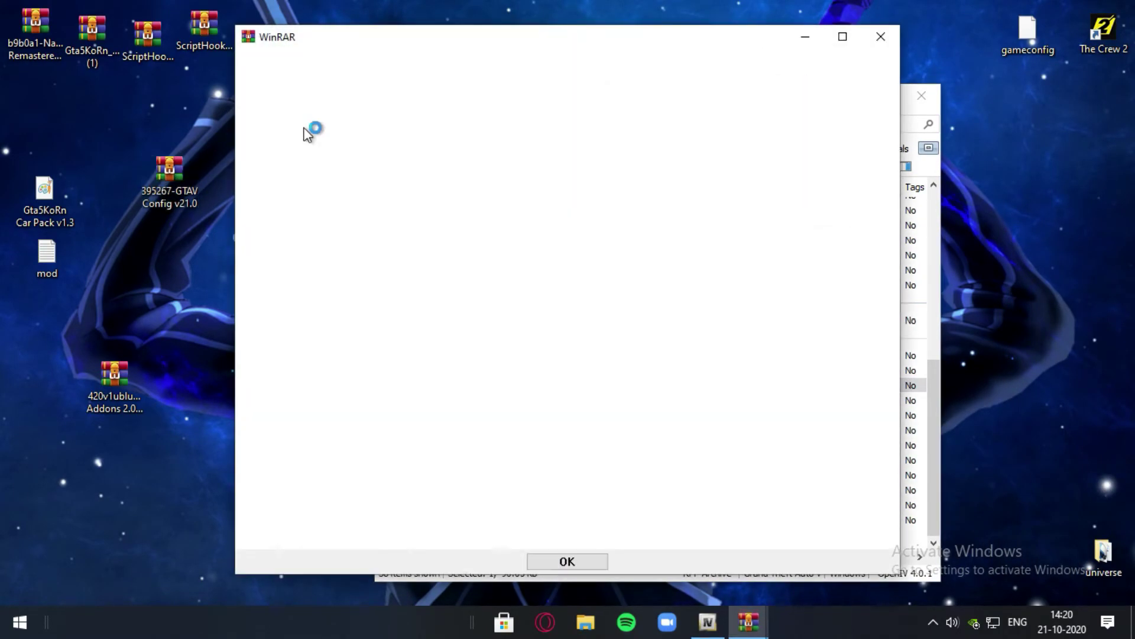
pyautogui.moveTo(694, 40); pyautogui.dragTo(435, 79)
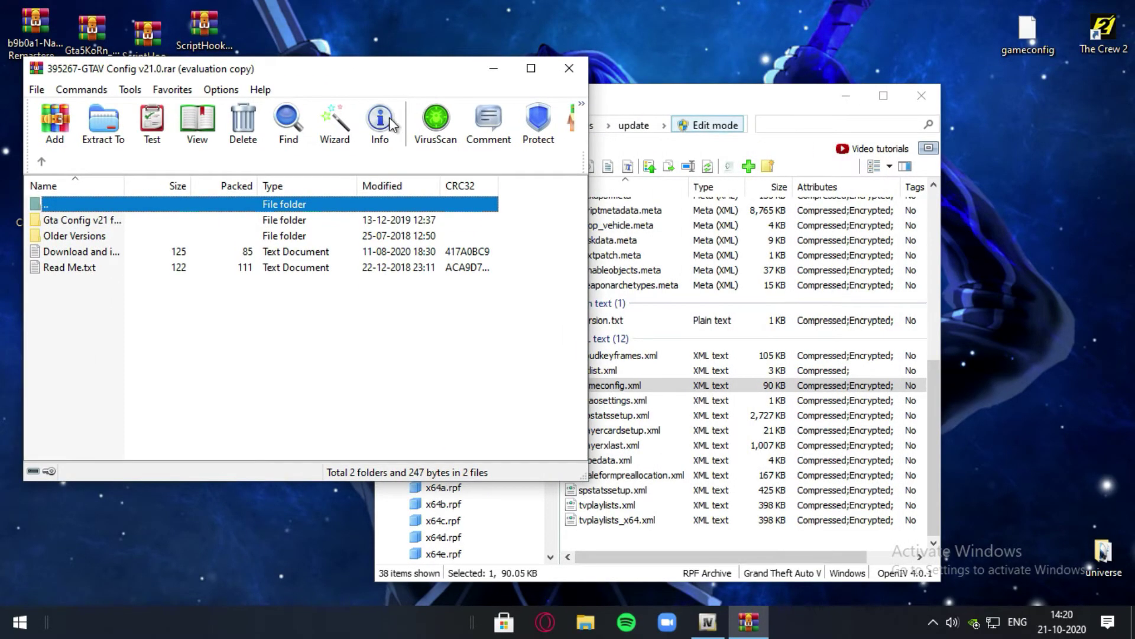
# Step: Look through the Older Versions folder in the archive and return to the archive's main level
pyautogui.click(86, 238)
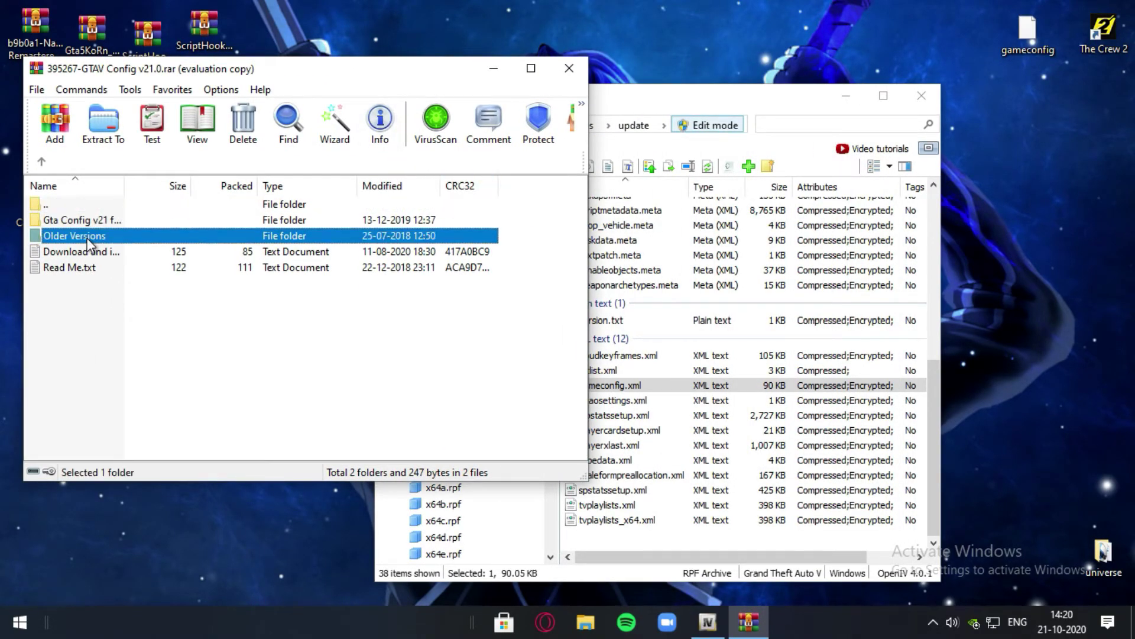
pyautogui.doubleClick(87, 238)
pyautogui.scroll(-1, 94, 296)
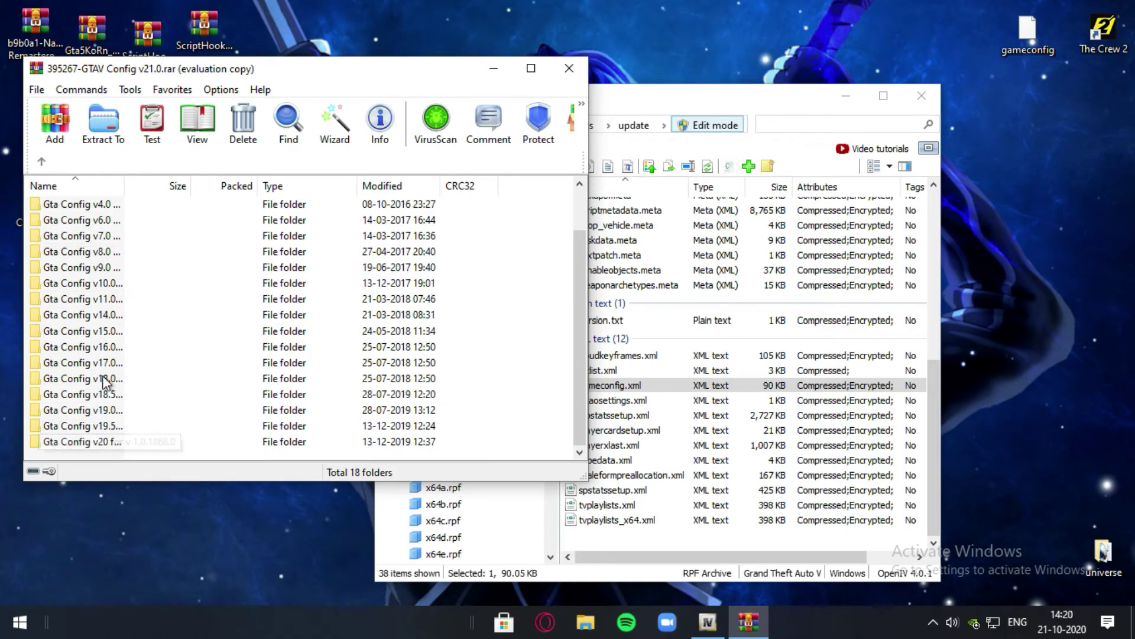
pyautogui.click(41, 162)
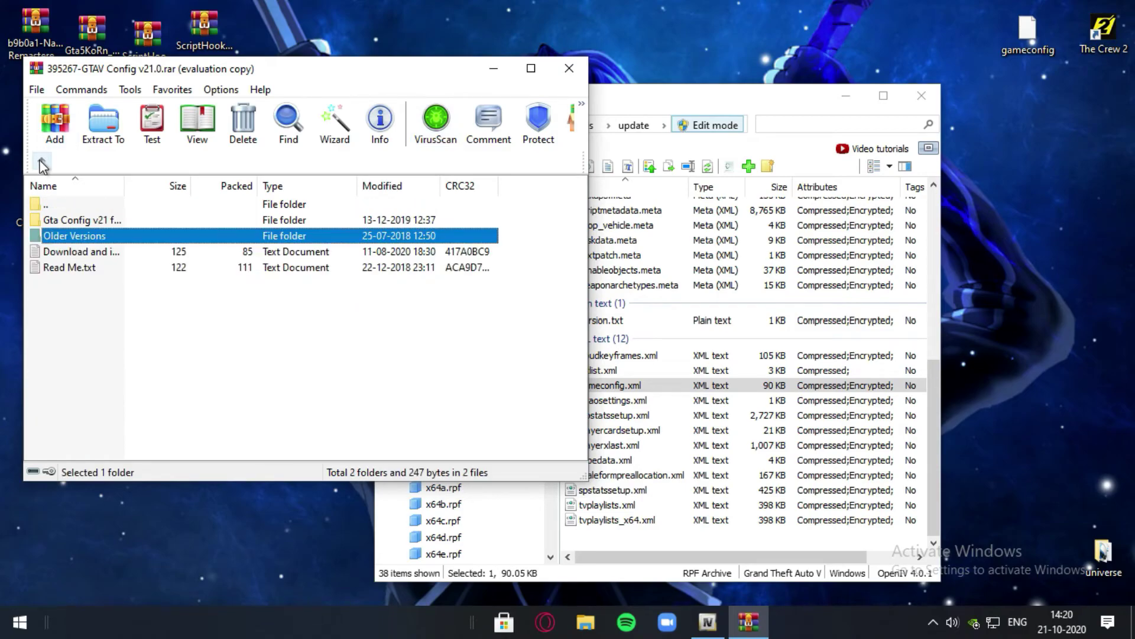
# Step: Open the Gta Config v21 folder, review its traffic variants and enter the Stock Traffic folder
pyautogui.doubleClick(98, 219)
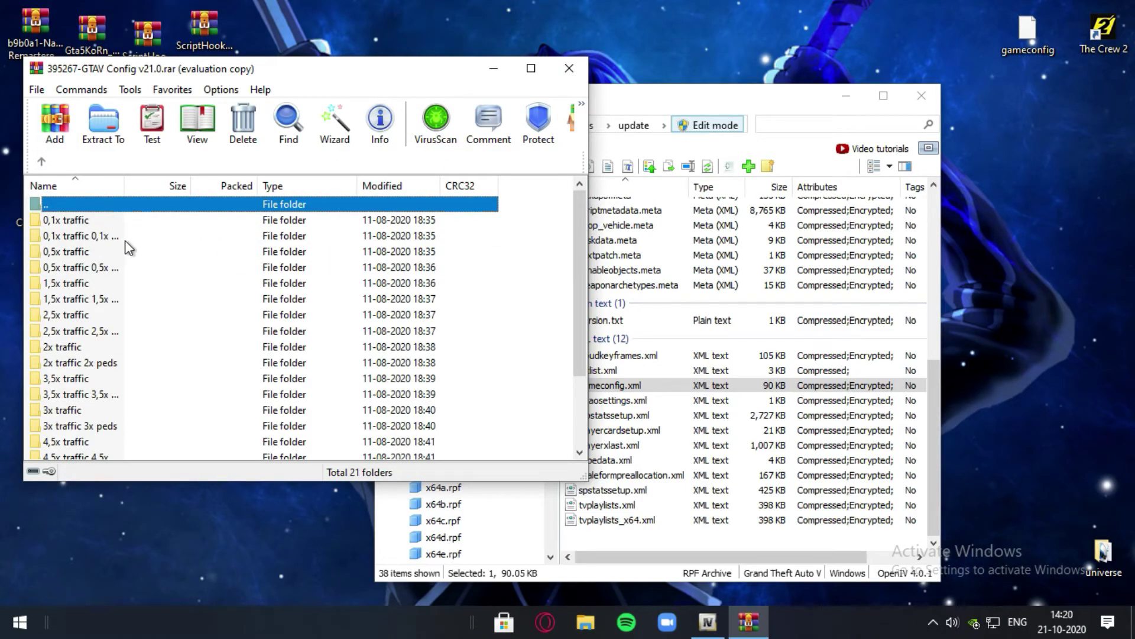
pyautogui.scroll(-2, 129, 244)
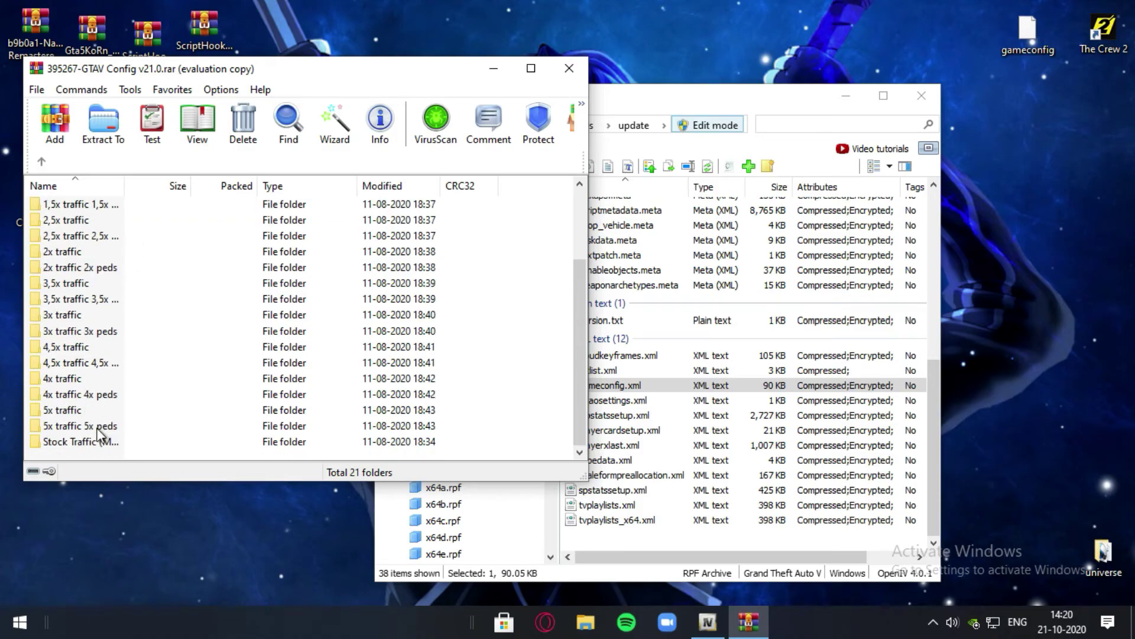
pyautogui.scroll(2, 108, 350)
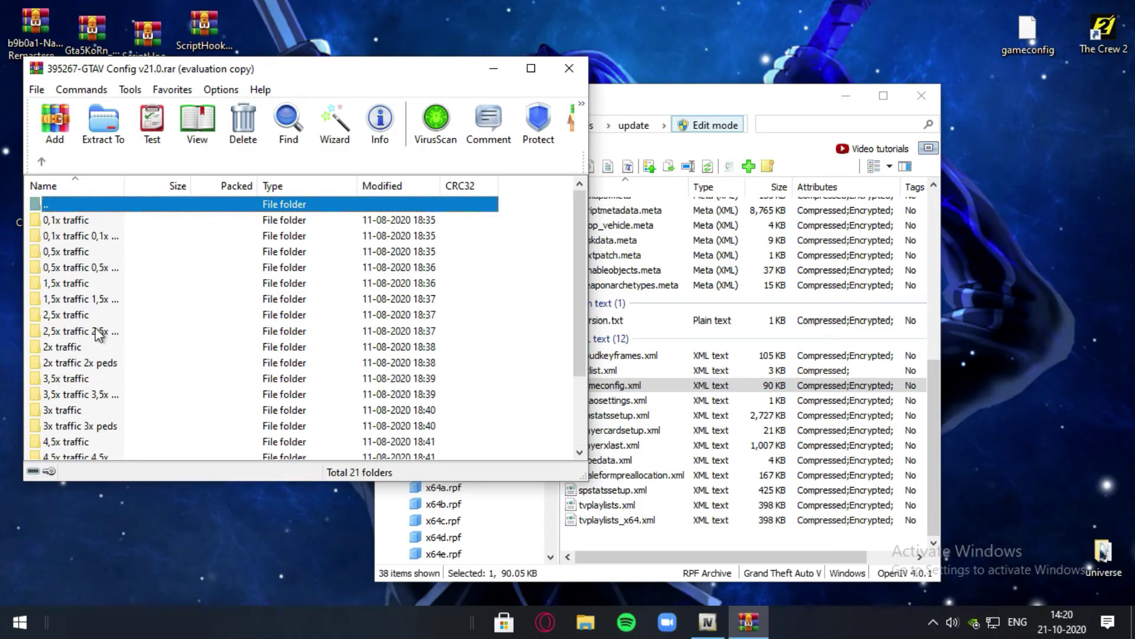
pyautogui.scroll(-2, 73, 356)
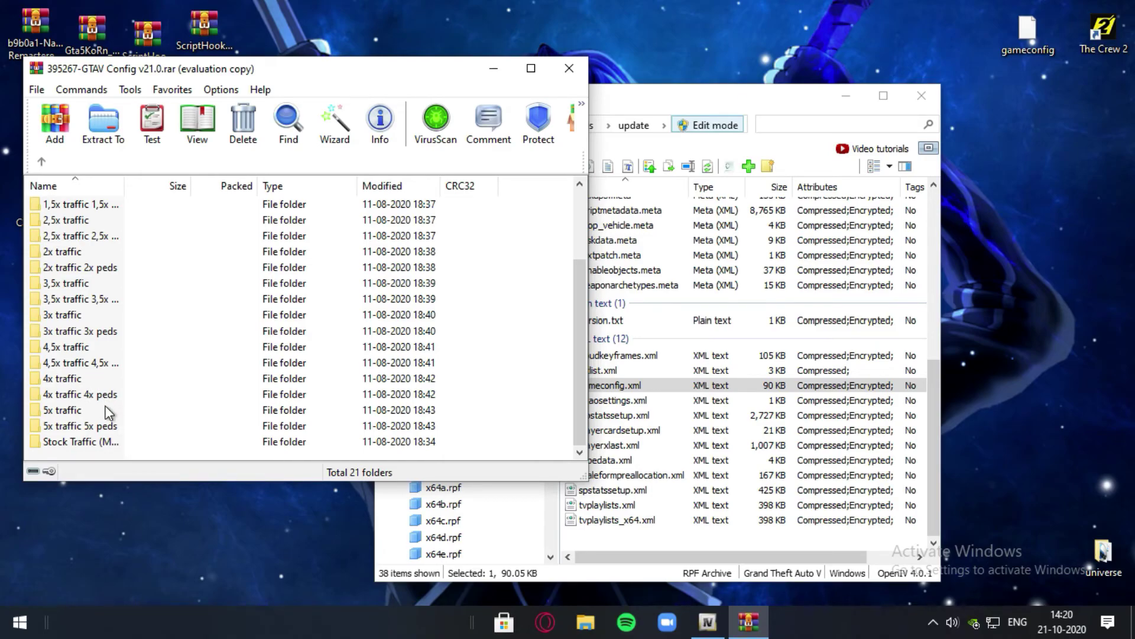
pyautogui.doubleClick(95, 444)
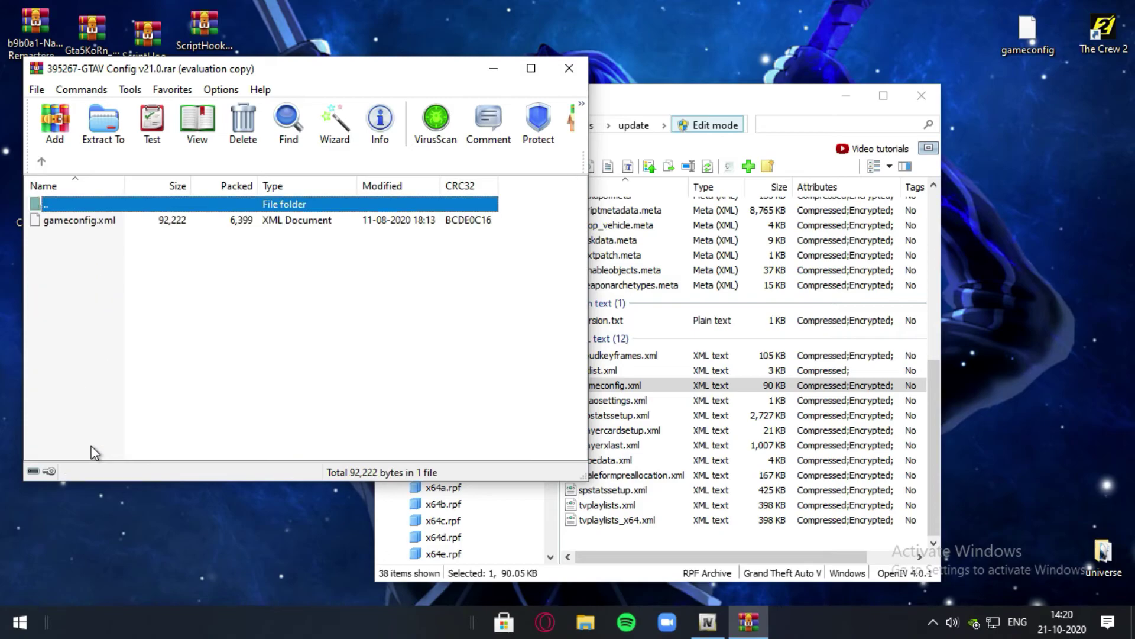
# Step: Replace gameconfig.xml in OpenIV's data folder with the Stock Traffic version, then turn off edit mode and close the archive and OpenIV
pyautogui.click(113, 225)
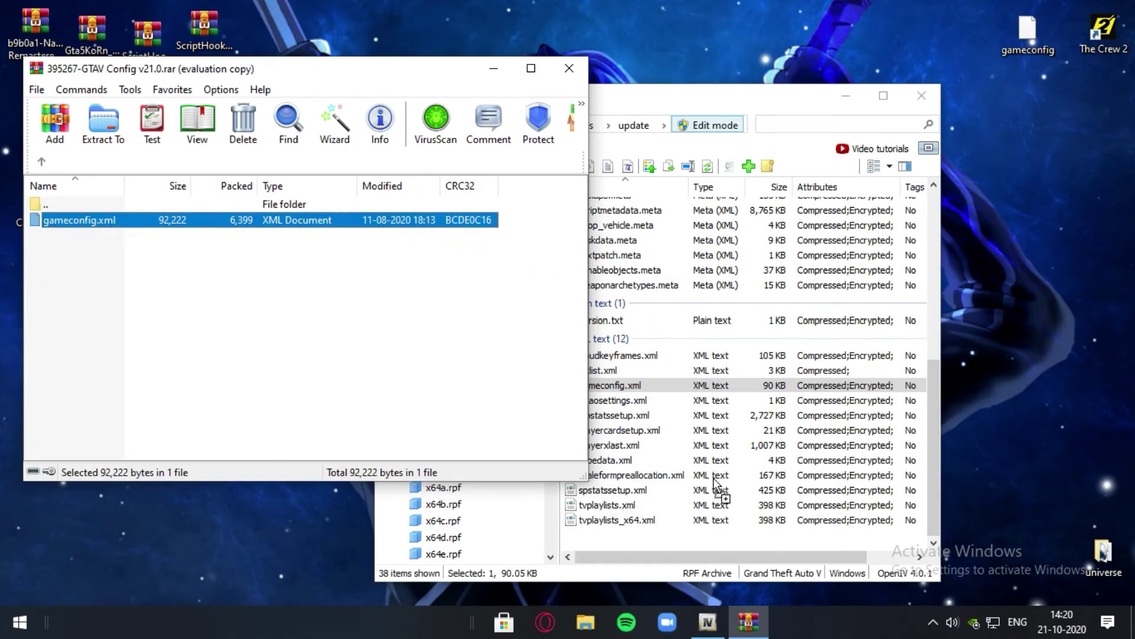
pyautogui.moveTo(770, 393); pyautogui.dragTo(771, 392)
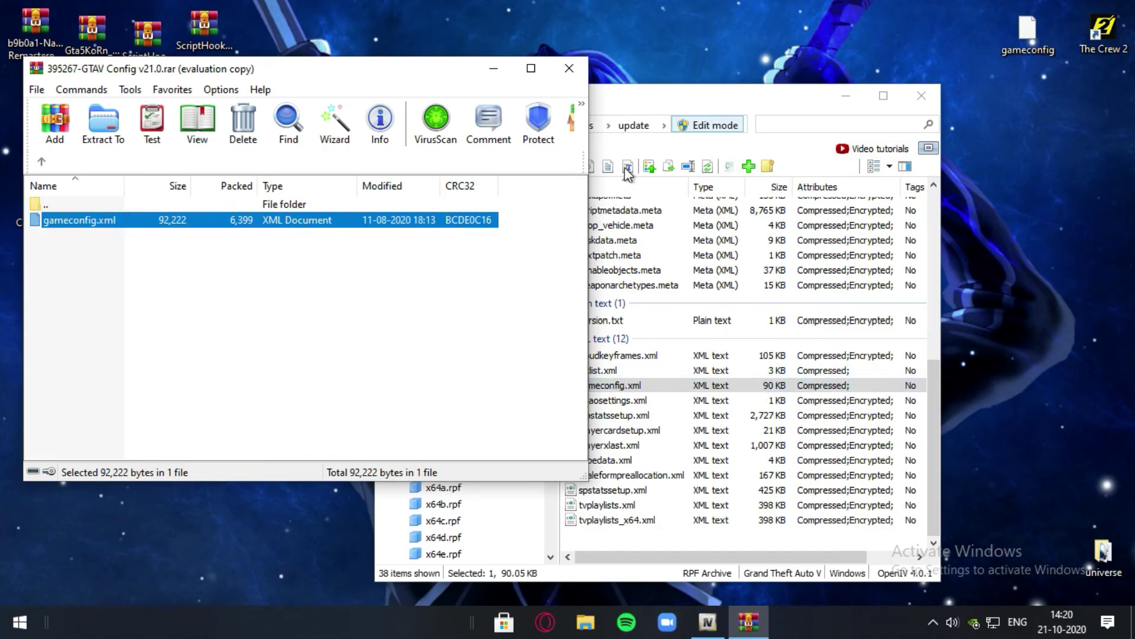
pyautogui.click(569, 69)
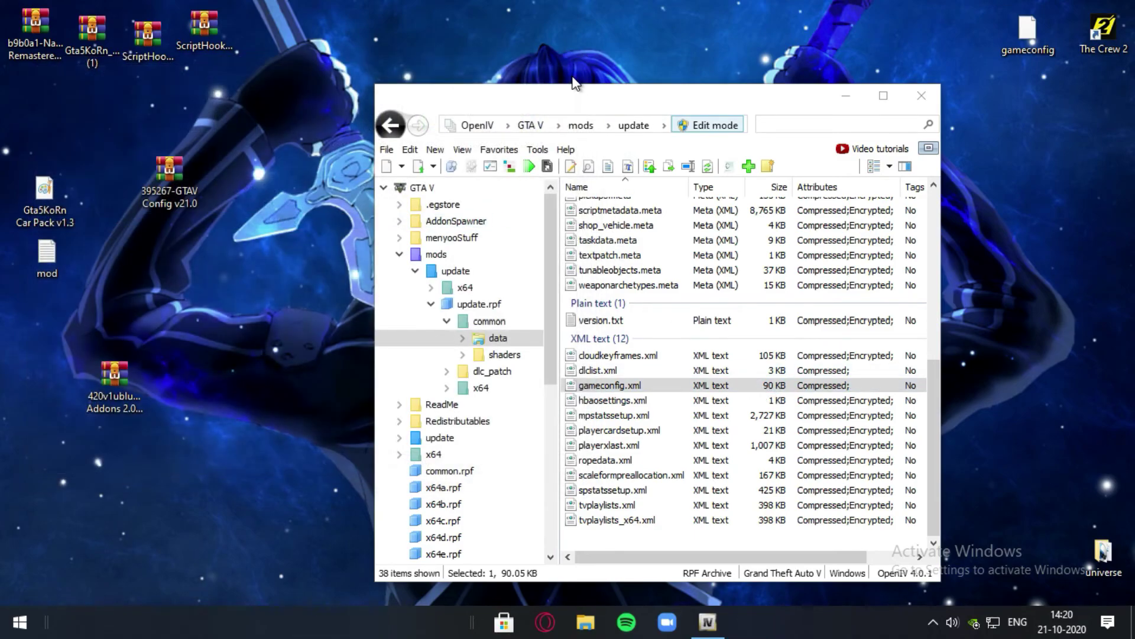
pyautogui.click(679, 124)
pyautogui.click(922, 98)
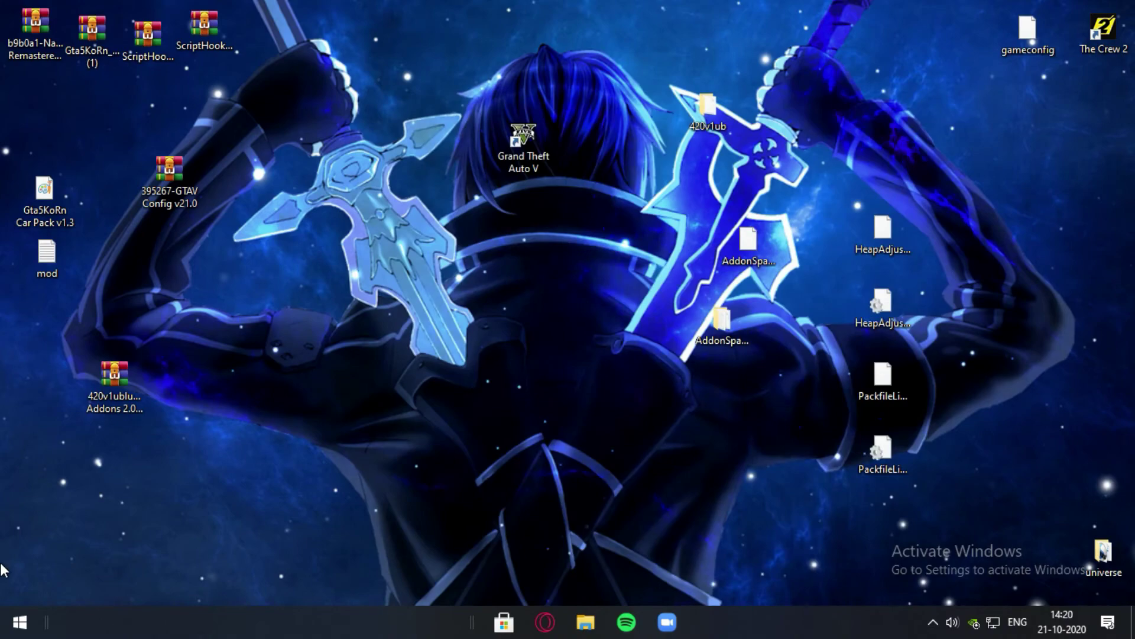
# Step: Launch Grand Theft Auto V from the desktop and resume the game in its window
pyautogui.doubleClick(510, 158)
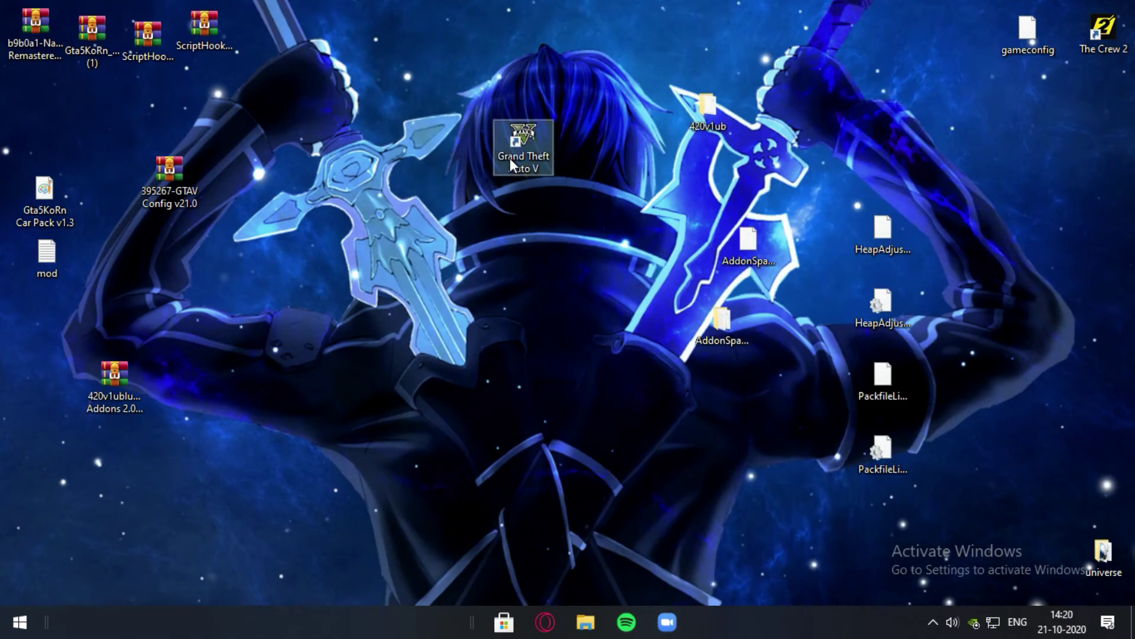
pyautogui.hotkey('alt', 'z')
pyautogui.hotkey('alt', 'F9')
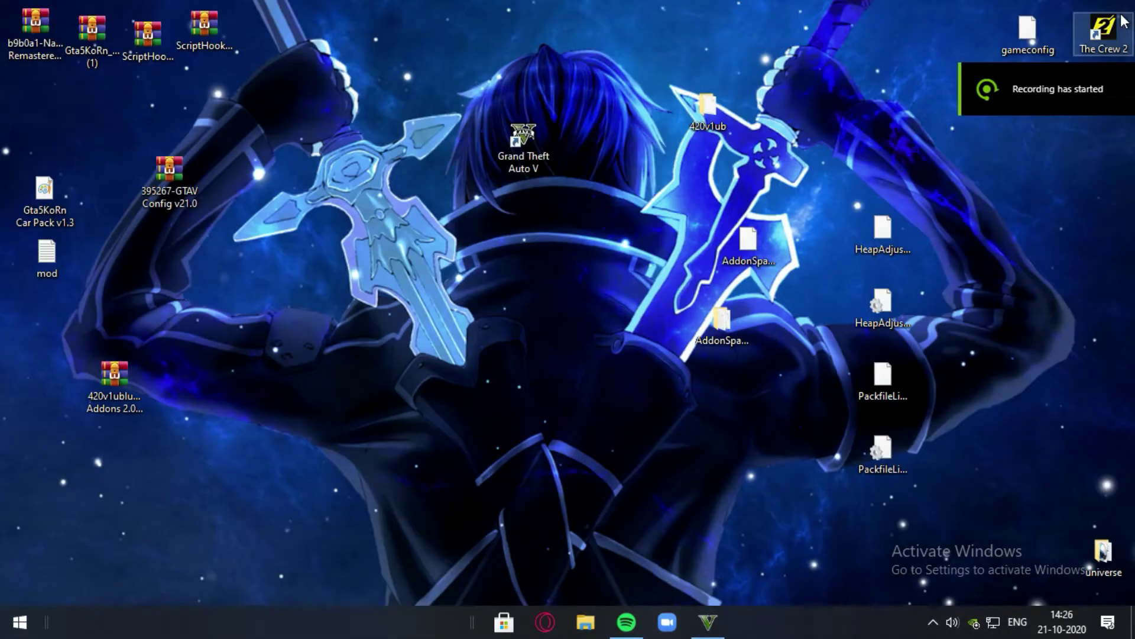
pyautogui.click(708, 621)
pyautogui.press('Escape')
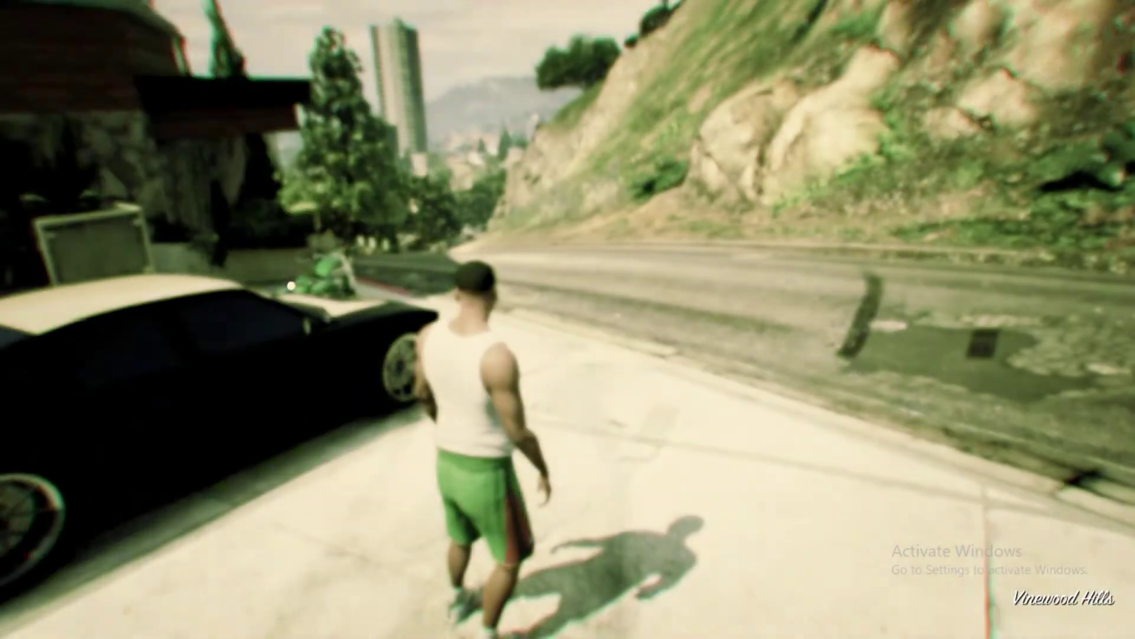
# Step: Bring up the Add-on spawner menu in the game and open its vehicle search for add-on vehicles
pyautogui.press('w')
pyautogui.press('s')
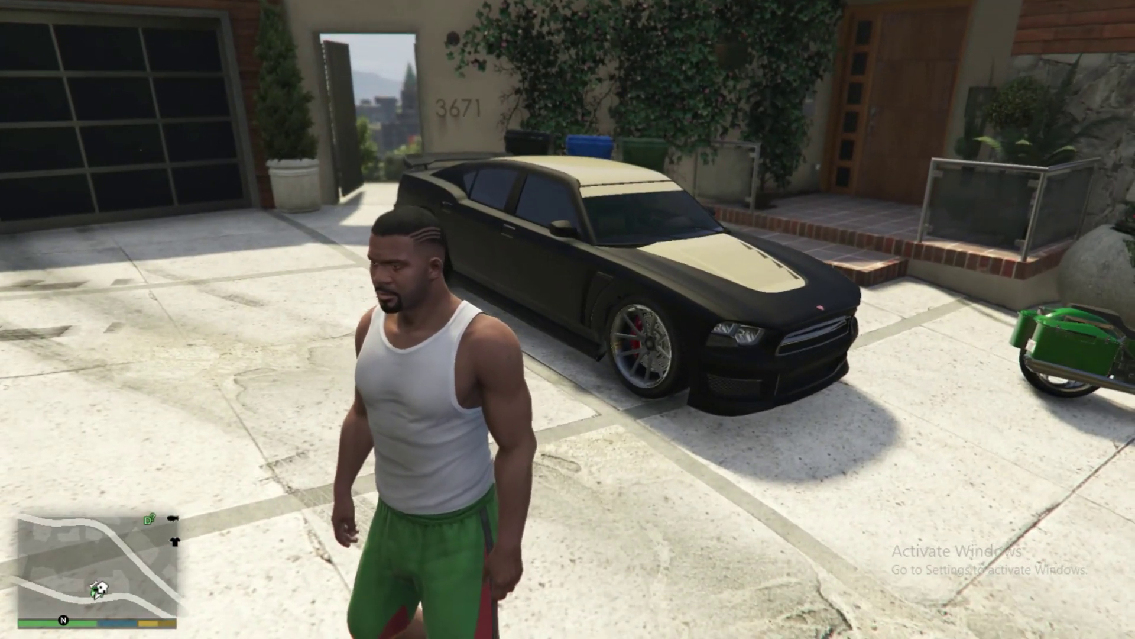
pyautogui.press('F5')
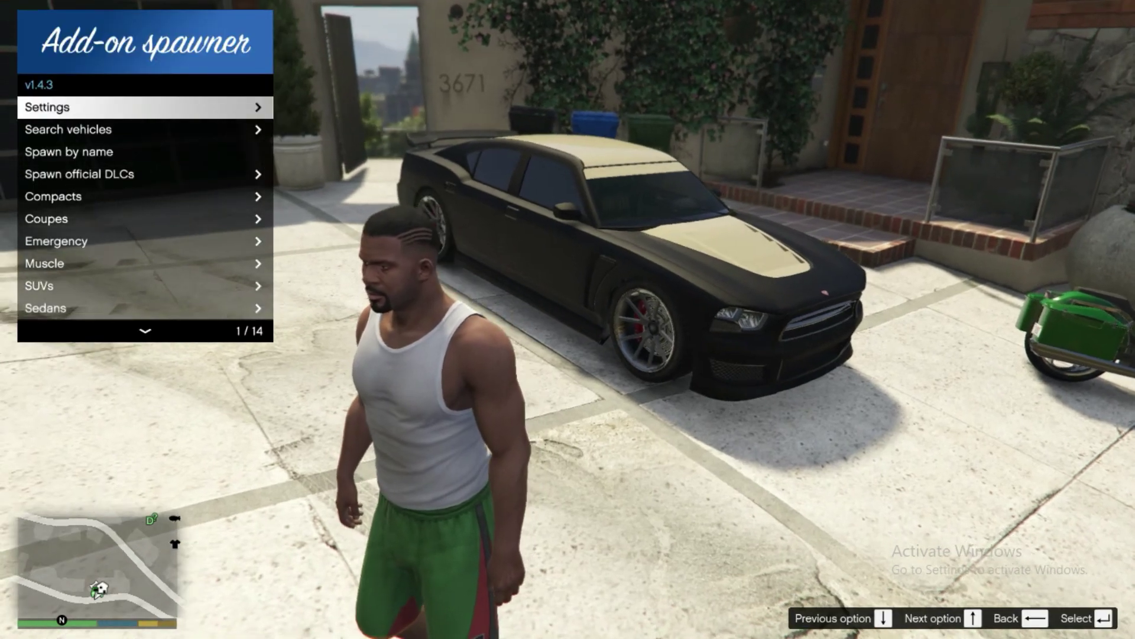
pyautogui.press('Down')
pyautogui.press('Return')
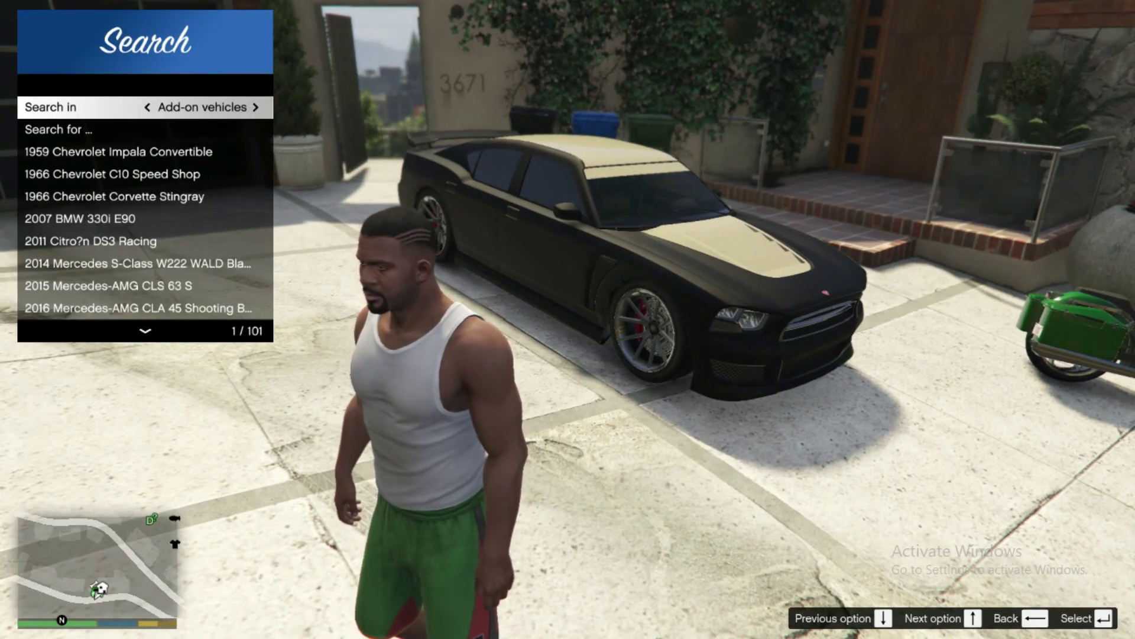
# Step: Browse the add-on vehicles list and review the installed car models
pyautogui.press('Down')
pyautogui.press('Down')
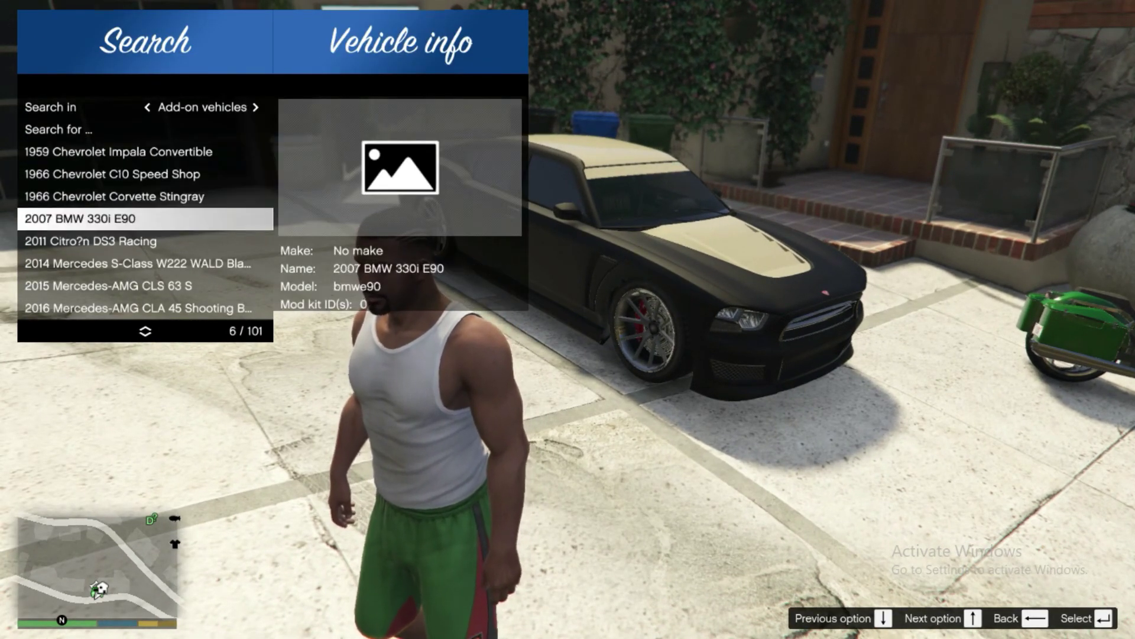
pyautogui.press('Down')
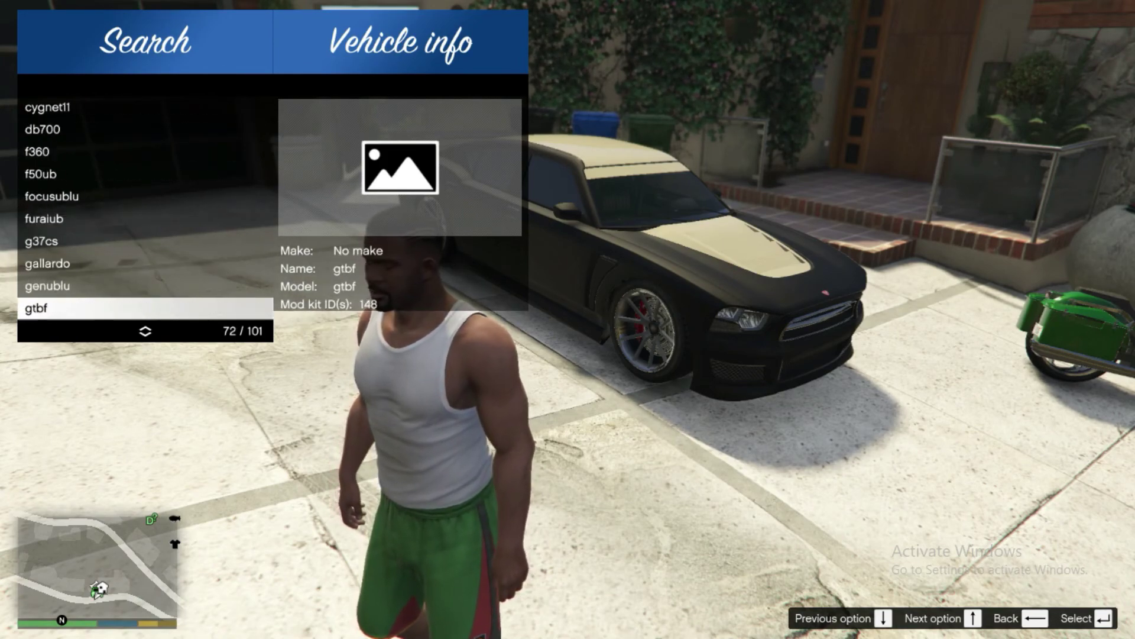
pyautogui.press('Down')
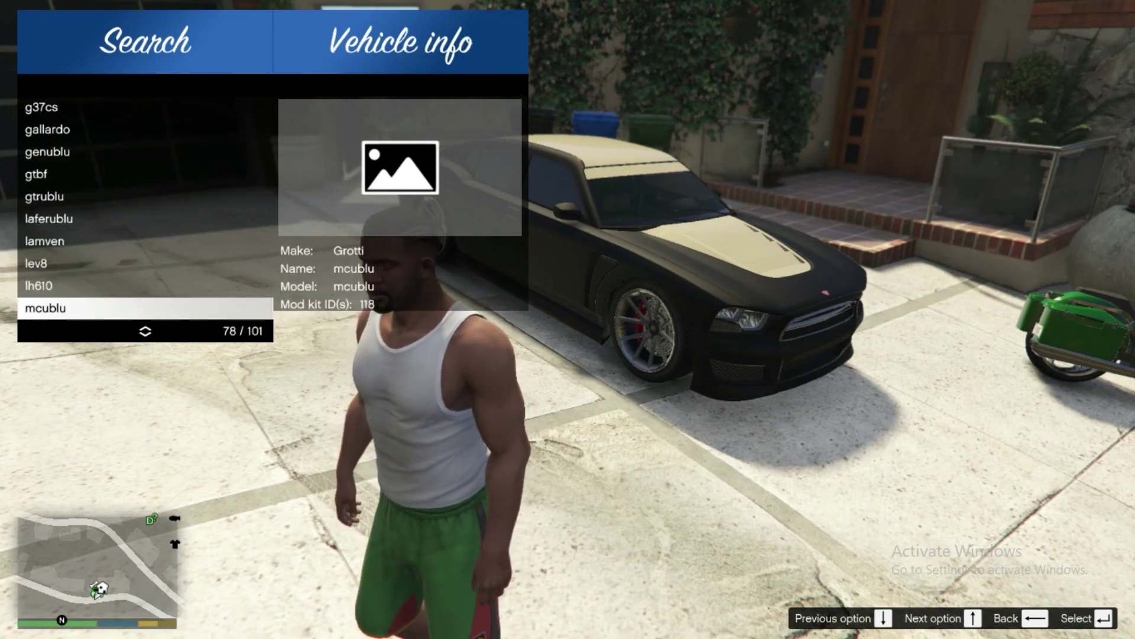
pyautogui.press('Down')
pyautogui.press('Up')
# Step: Spawn two copies of the 2014 Mercedes S-Class W222 WALD Black Bison and close the spawner menu
pyautogui.press('Down')
pyautogui.press('Down')
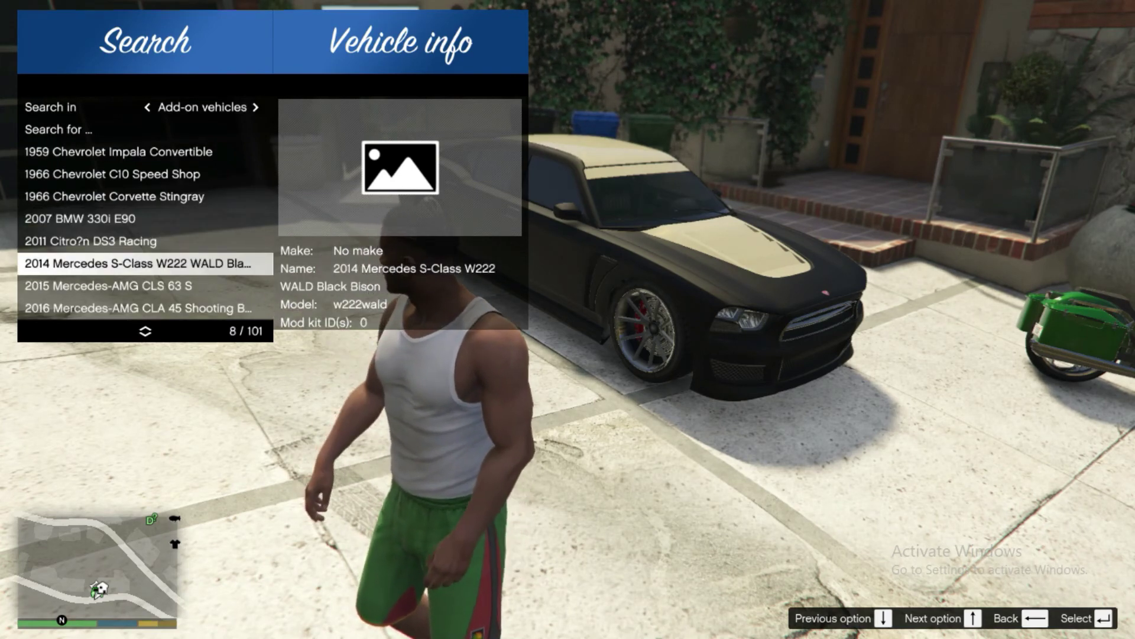
pyautogui.press('Return')
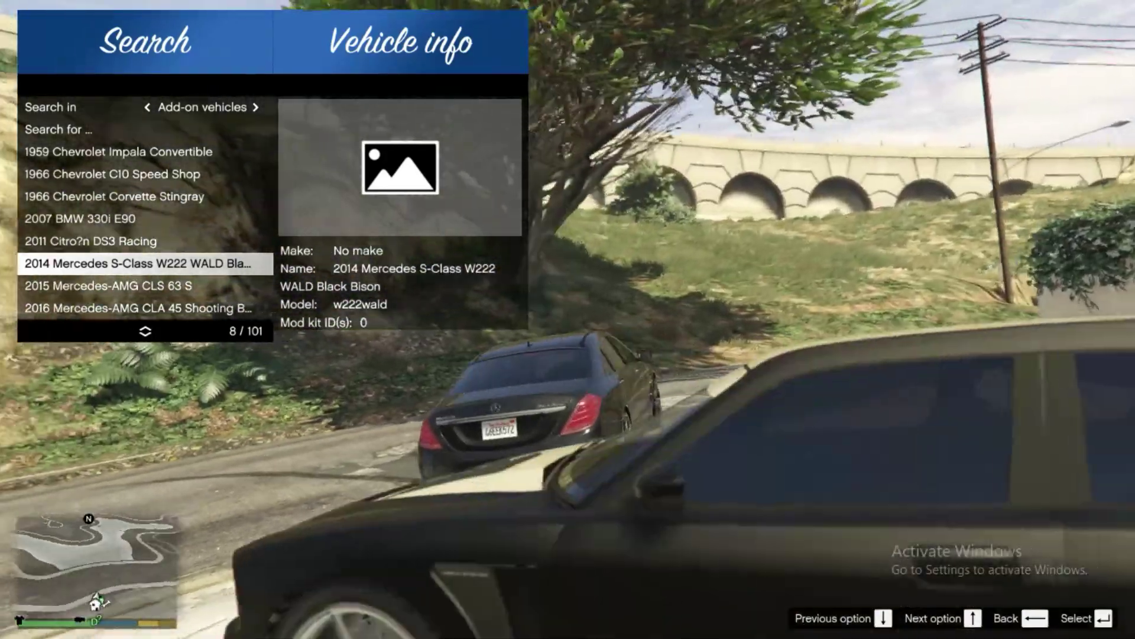
pyautogui.press('Return')
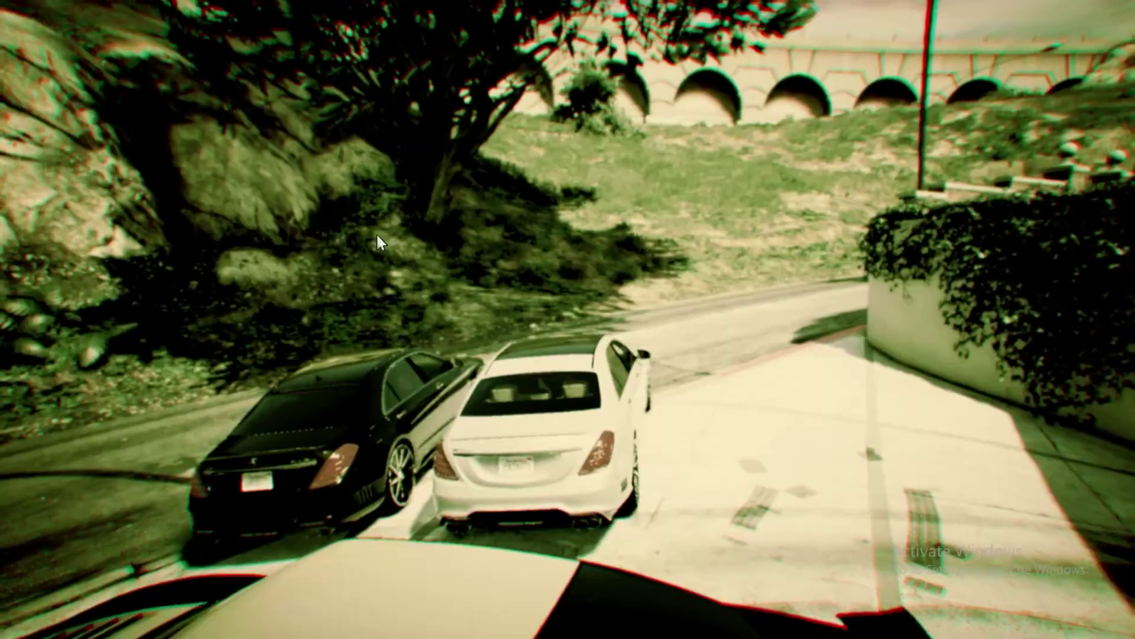
pyautogui.press('BackSpace')
pyautogui.press('BackSpace')
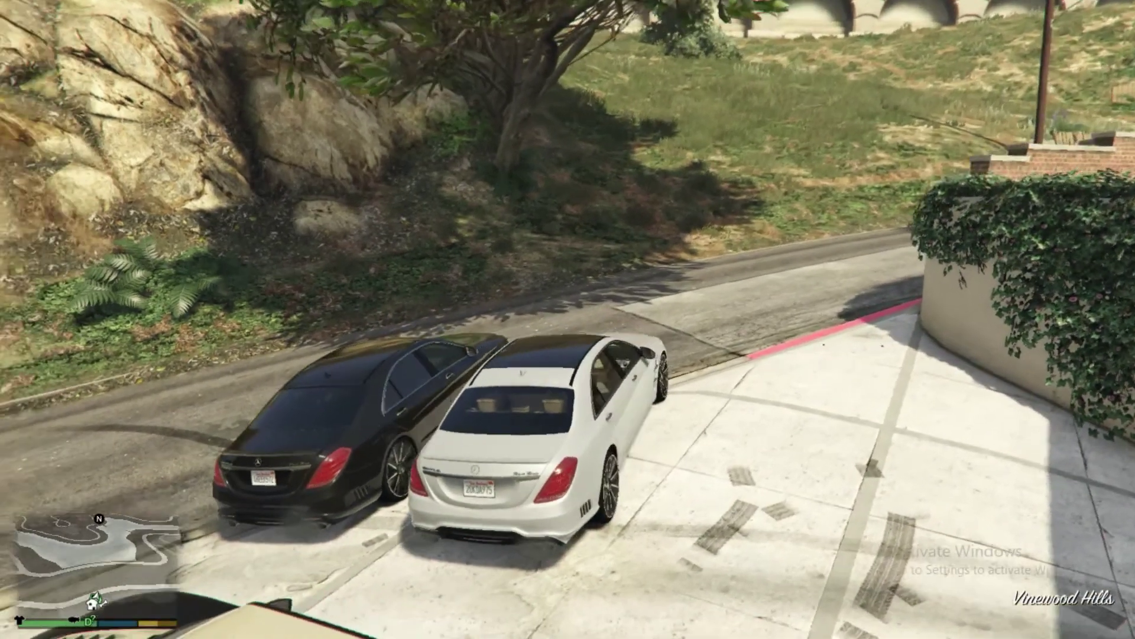
# Step: Test the white Mercedes S-Class by driving it out of the driveway and along the hillside road
pyautogui.press('q')
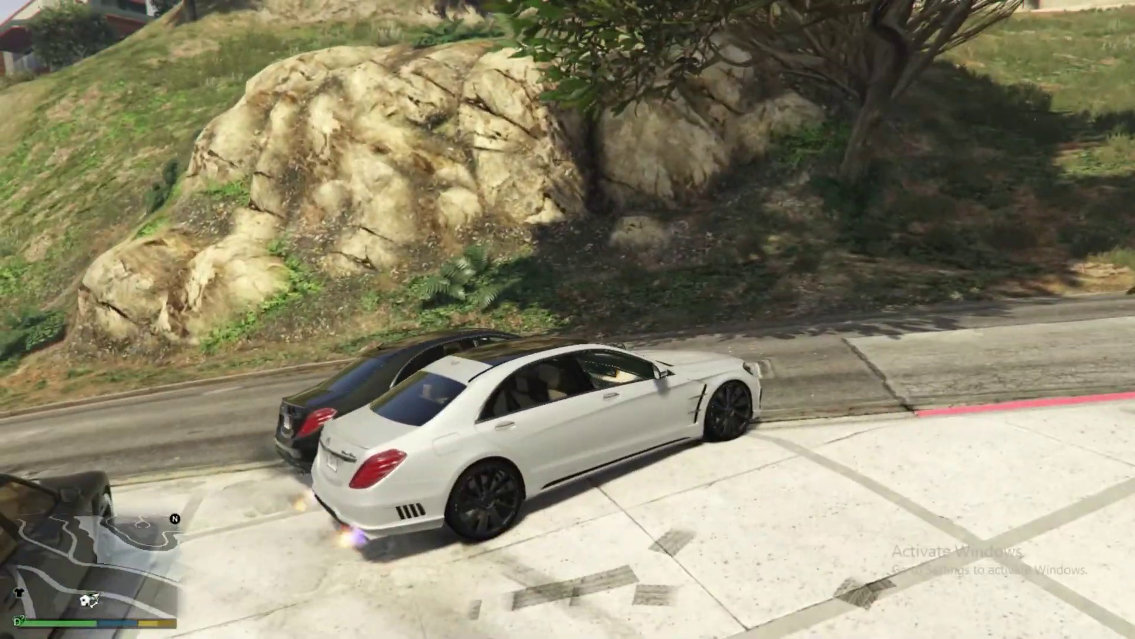
pyautogui.press('w')
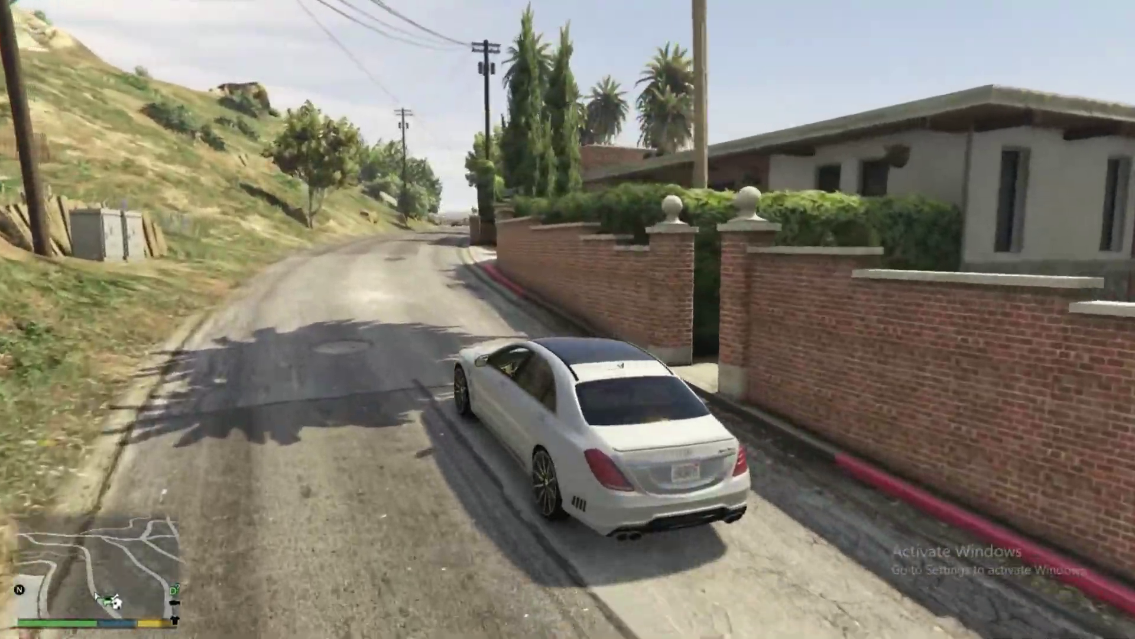
pyautogui.press('a')
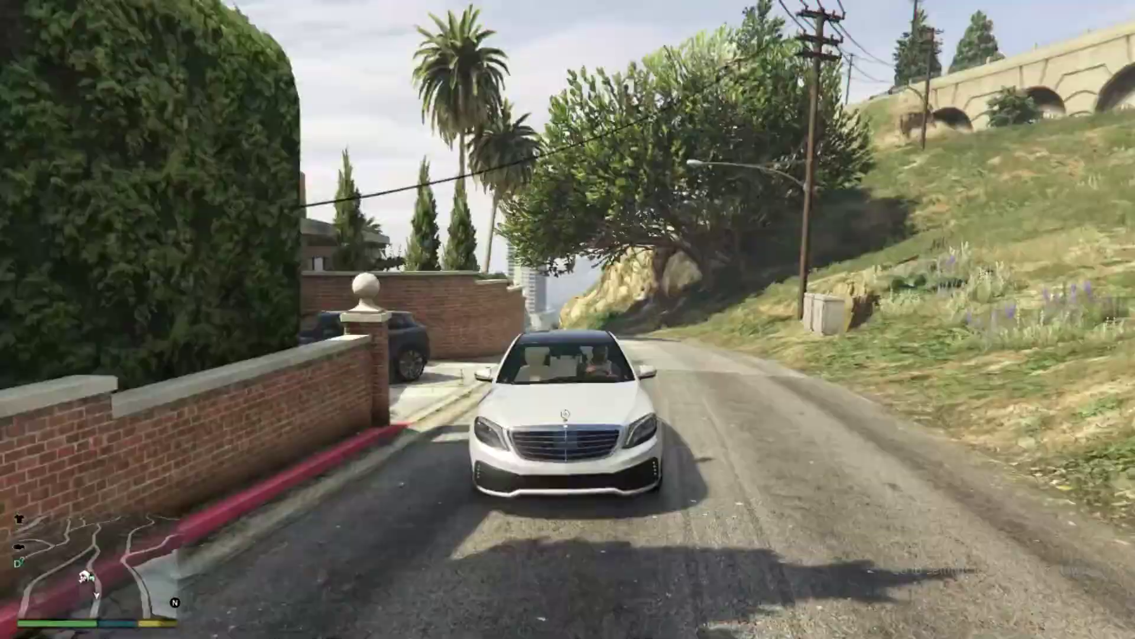